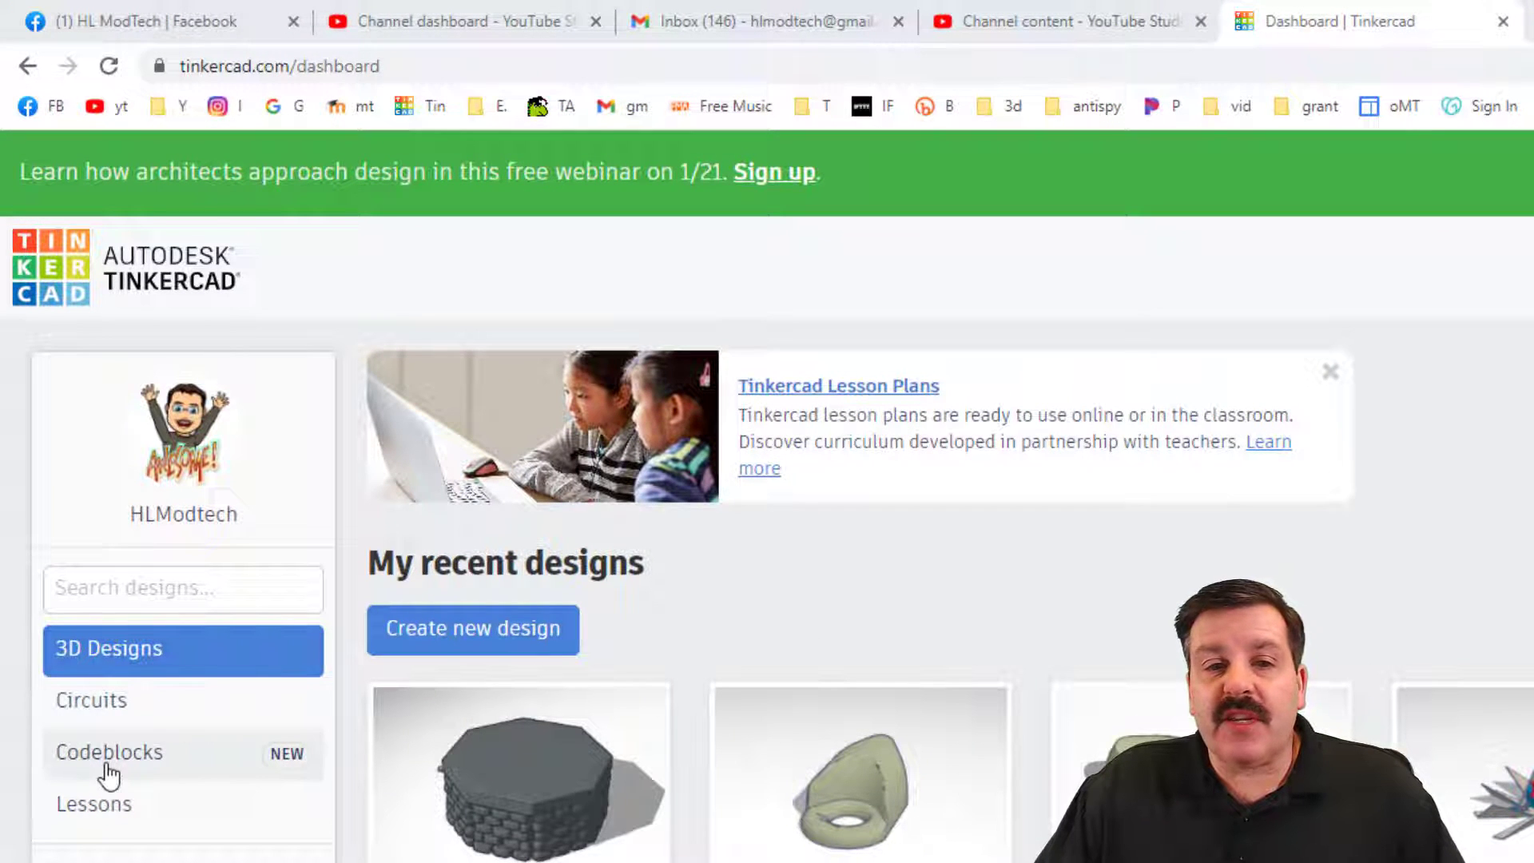
Start a new Codeblocks design from the Codeblocks designs collection
left_click(106, 757)
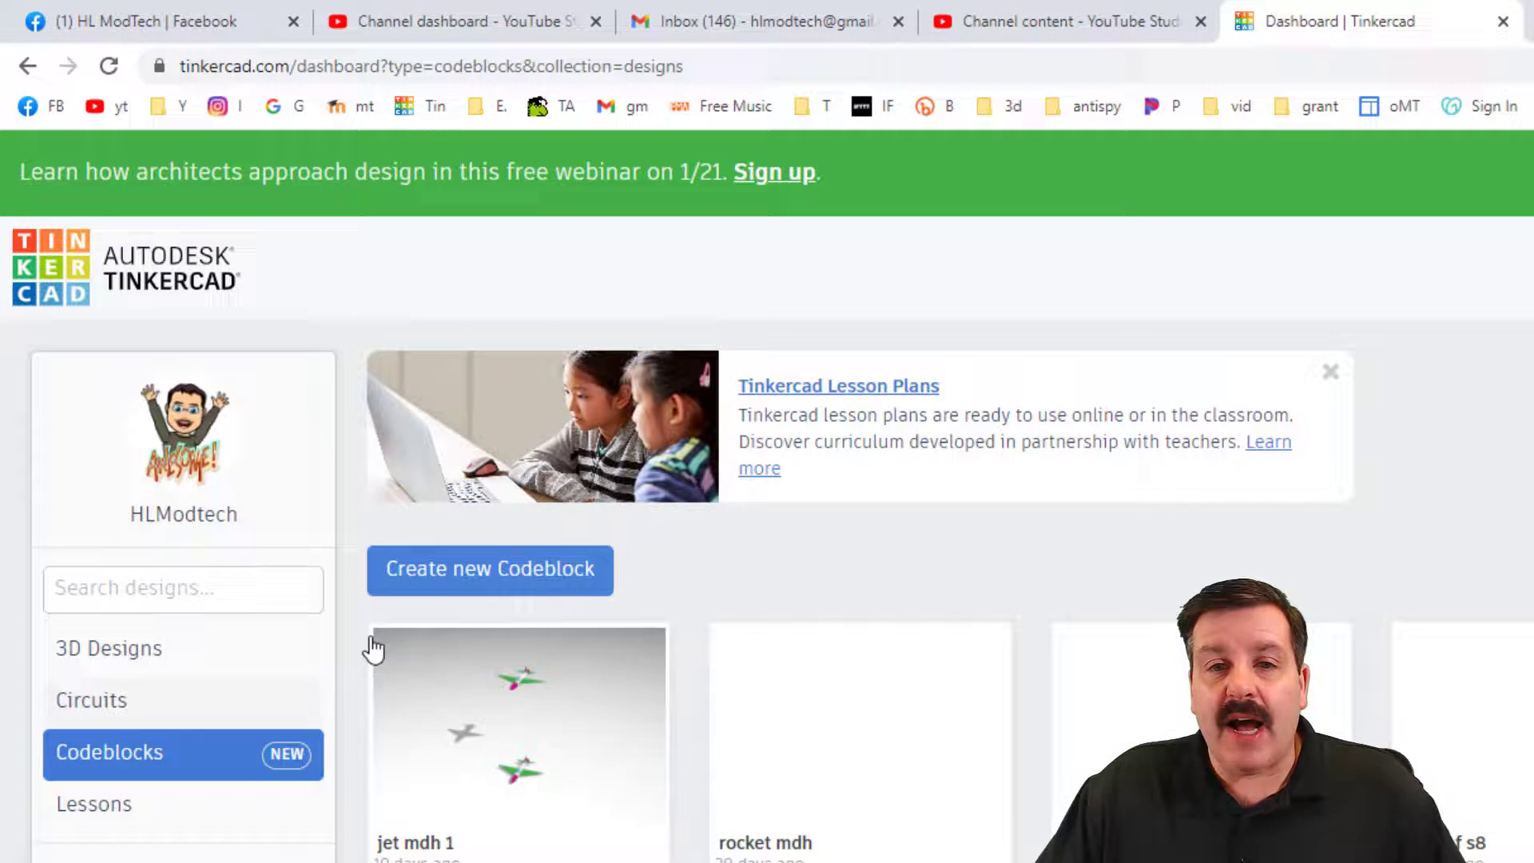
left_click(495, 568)
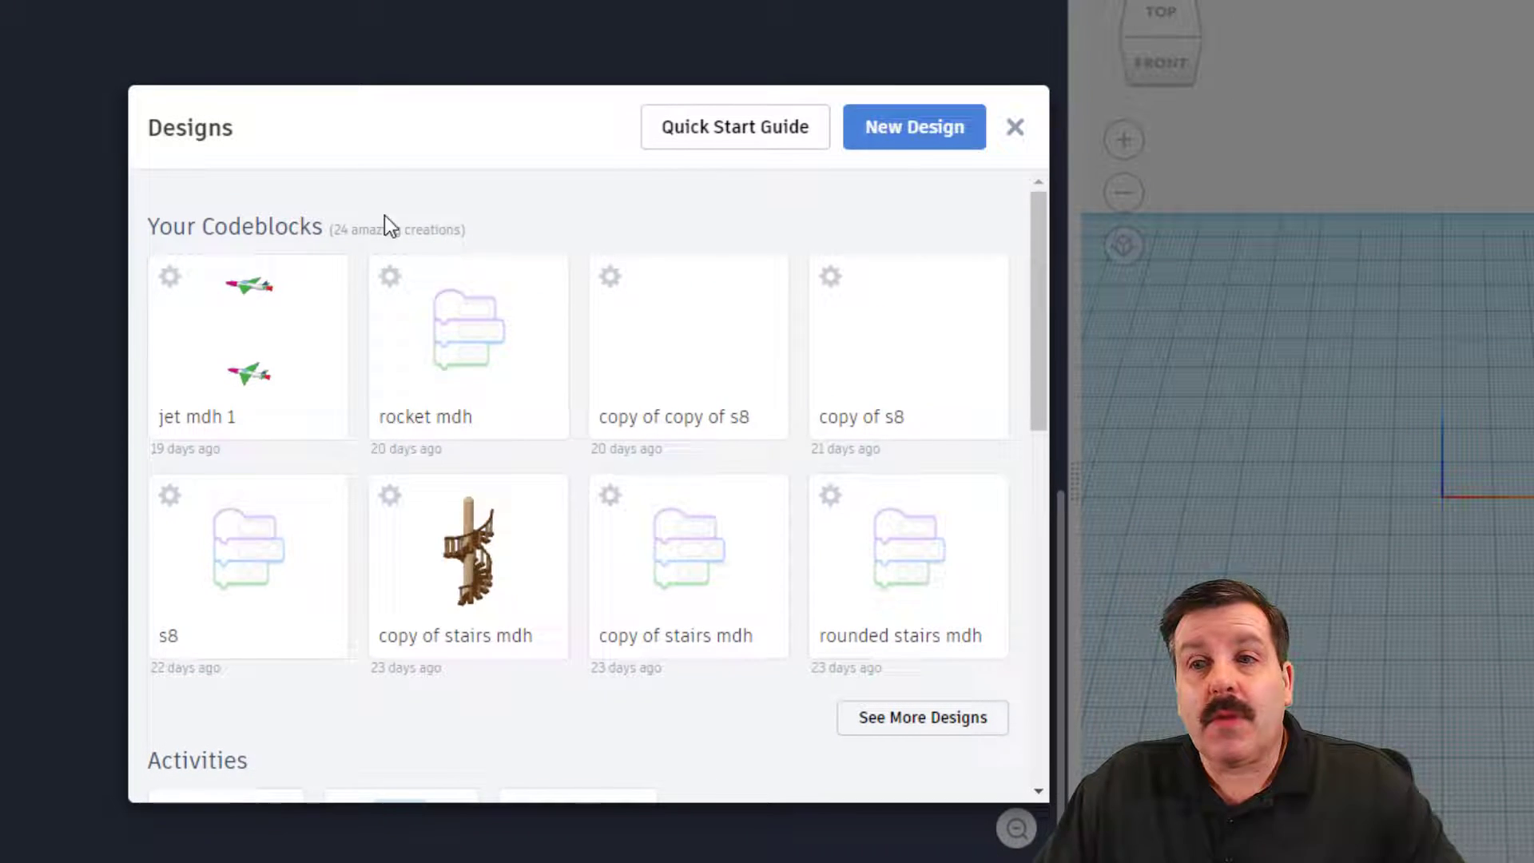
Create the blank design and begin renaming it to 'lighthouse mdh'
left_click(915, 127)
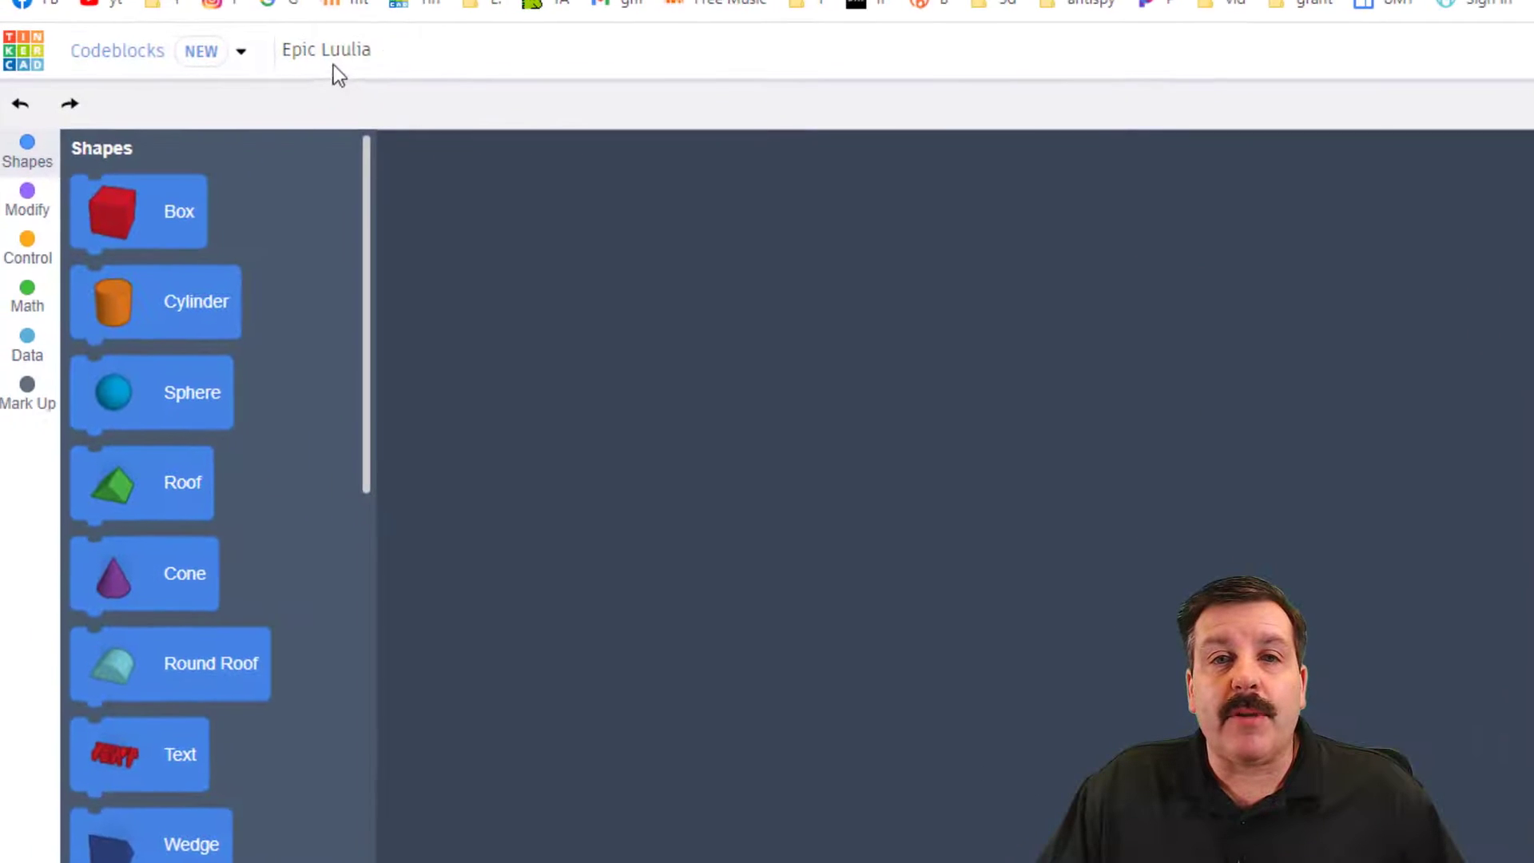
left_click(346, 50)
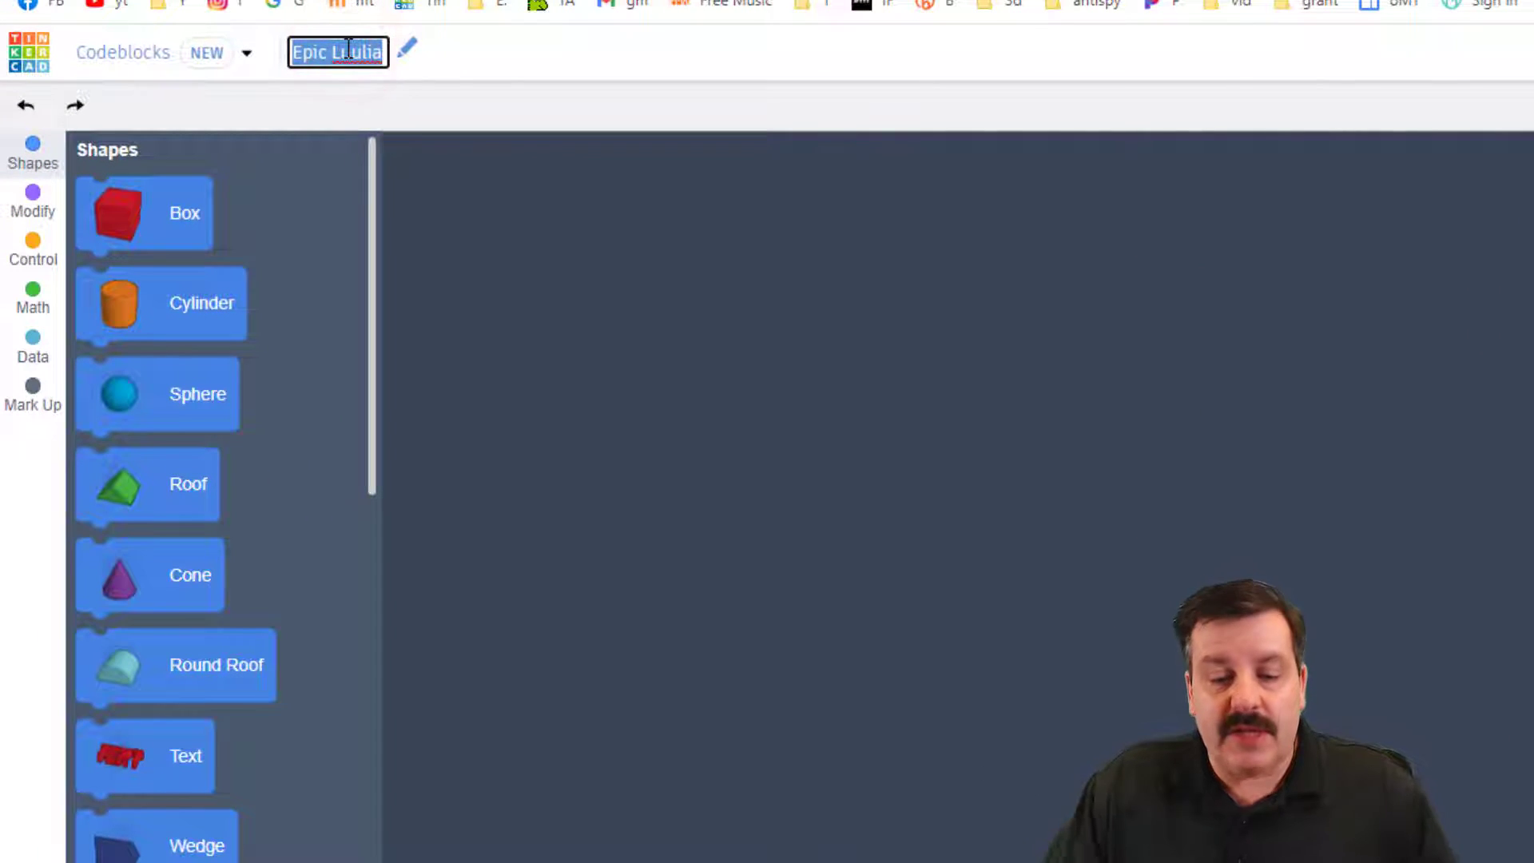
type("lighthouse mo")
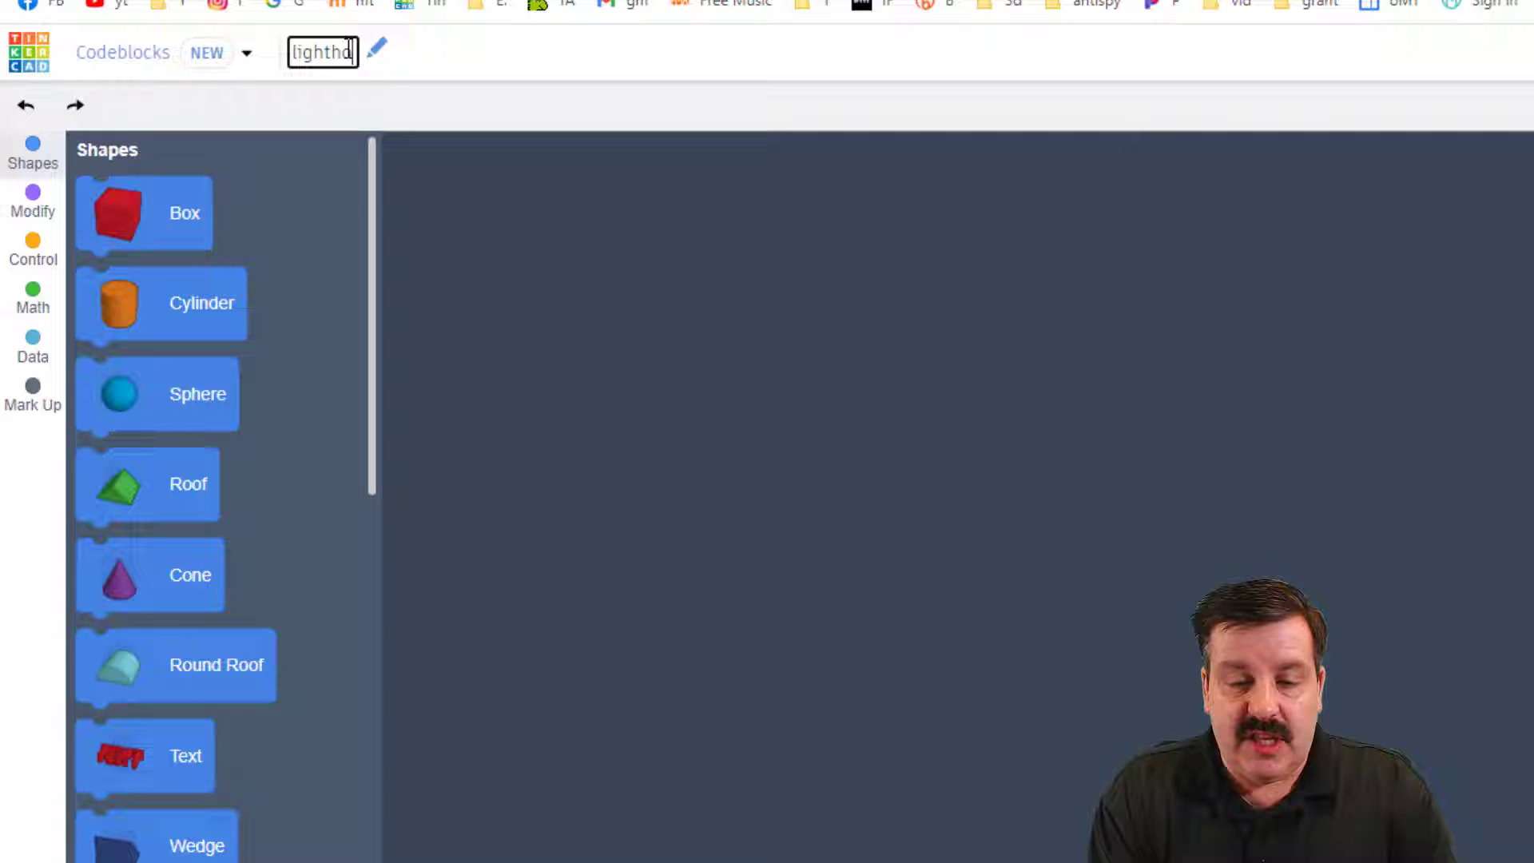
type("h")
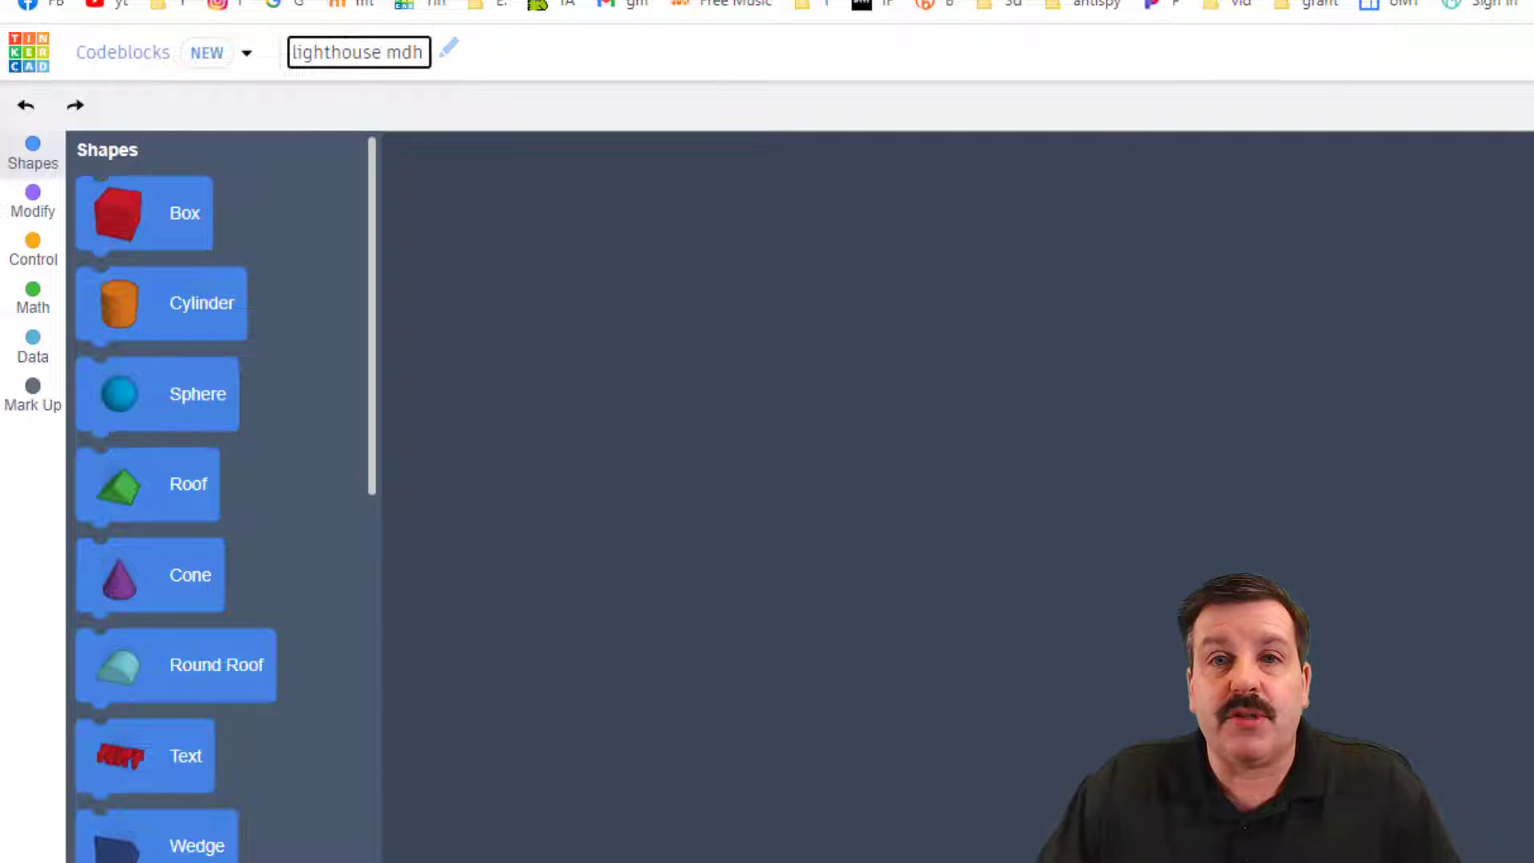
Add a Create New Object block and rename its object variable to 'tower'
left_click(841, 486)
scroll(180, 479, "down", 8)
scroll(181, 480, "down", 5)
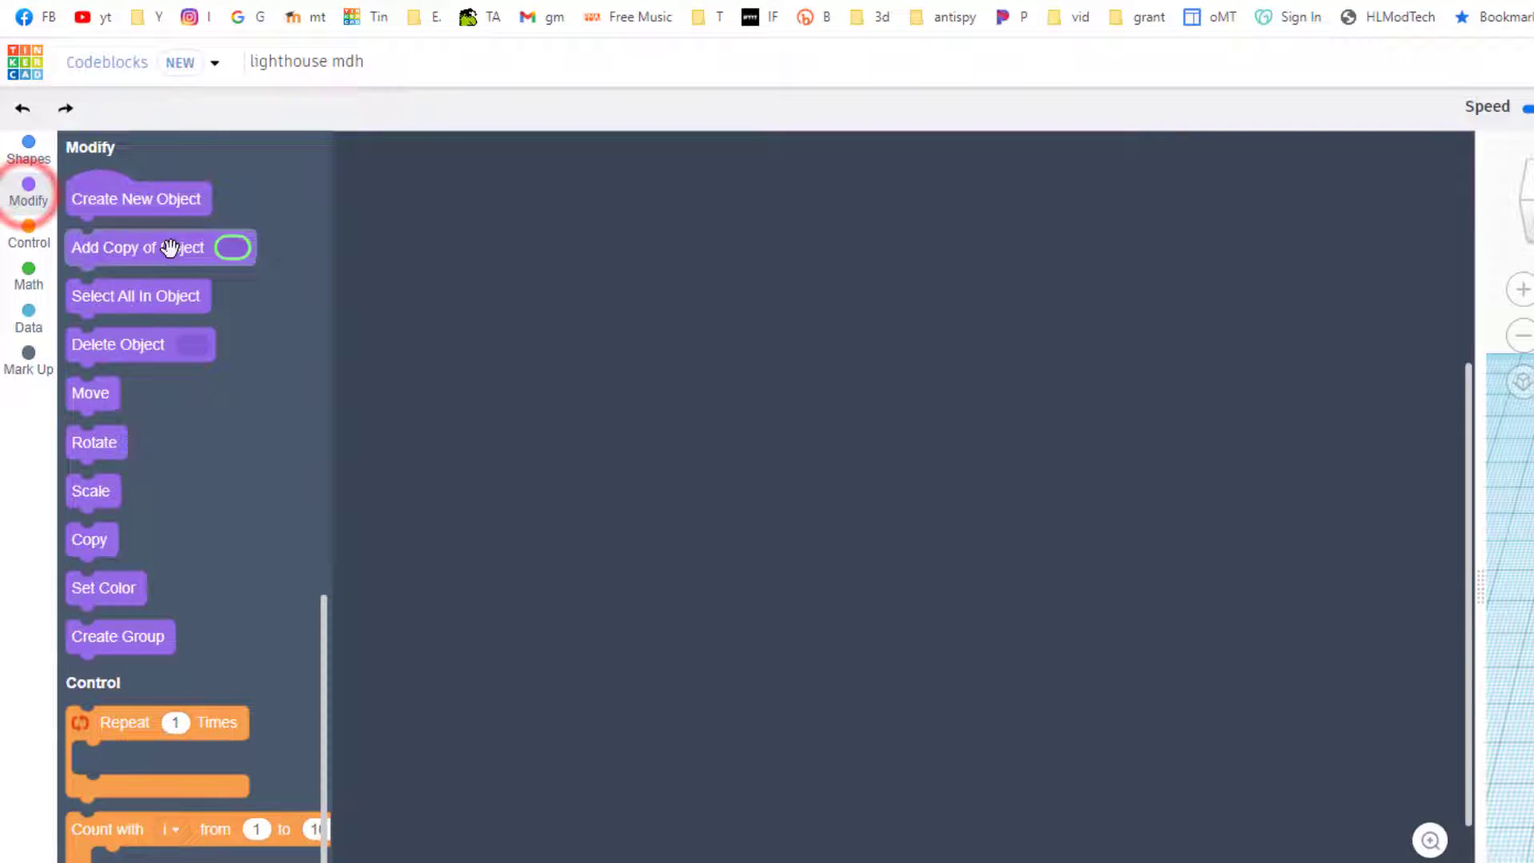
mouse_move(139, 200)
left_mouse_down()
mouse_move(486, 240)
mouse_move(683, 228)
left_mouse_up()
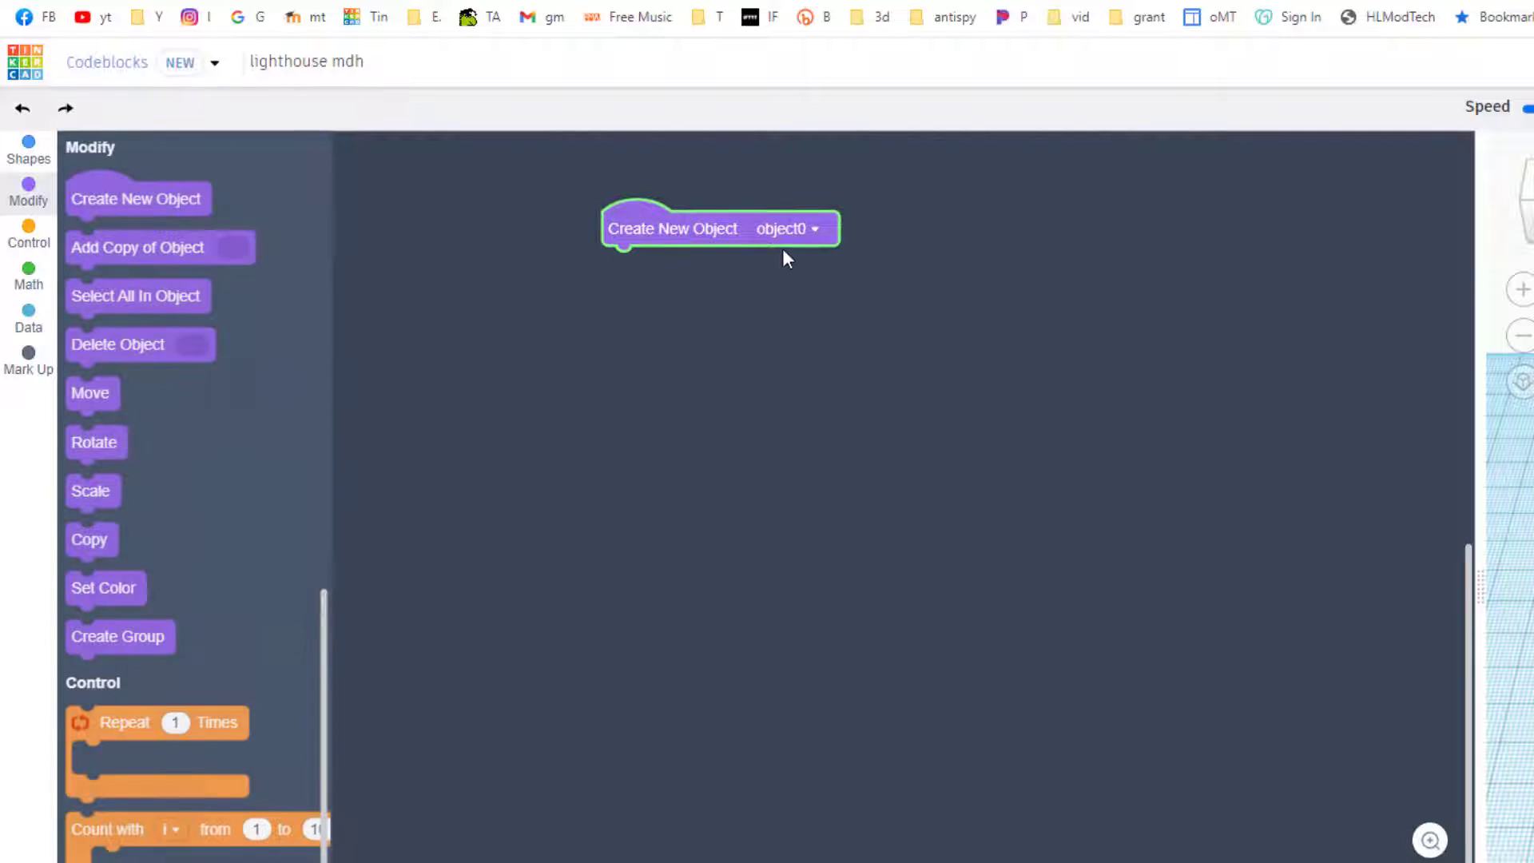
left_click(789, 227)
left_click(762, 303)
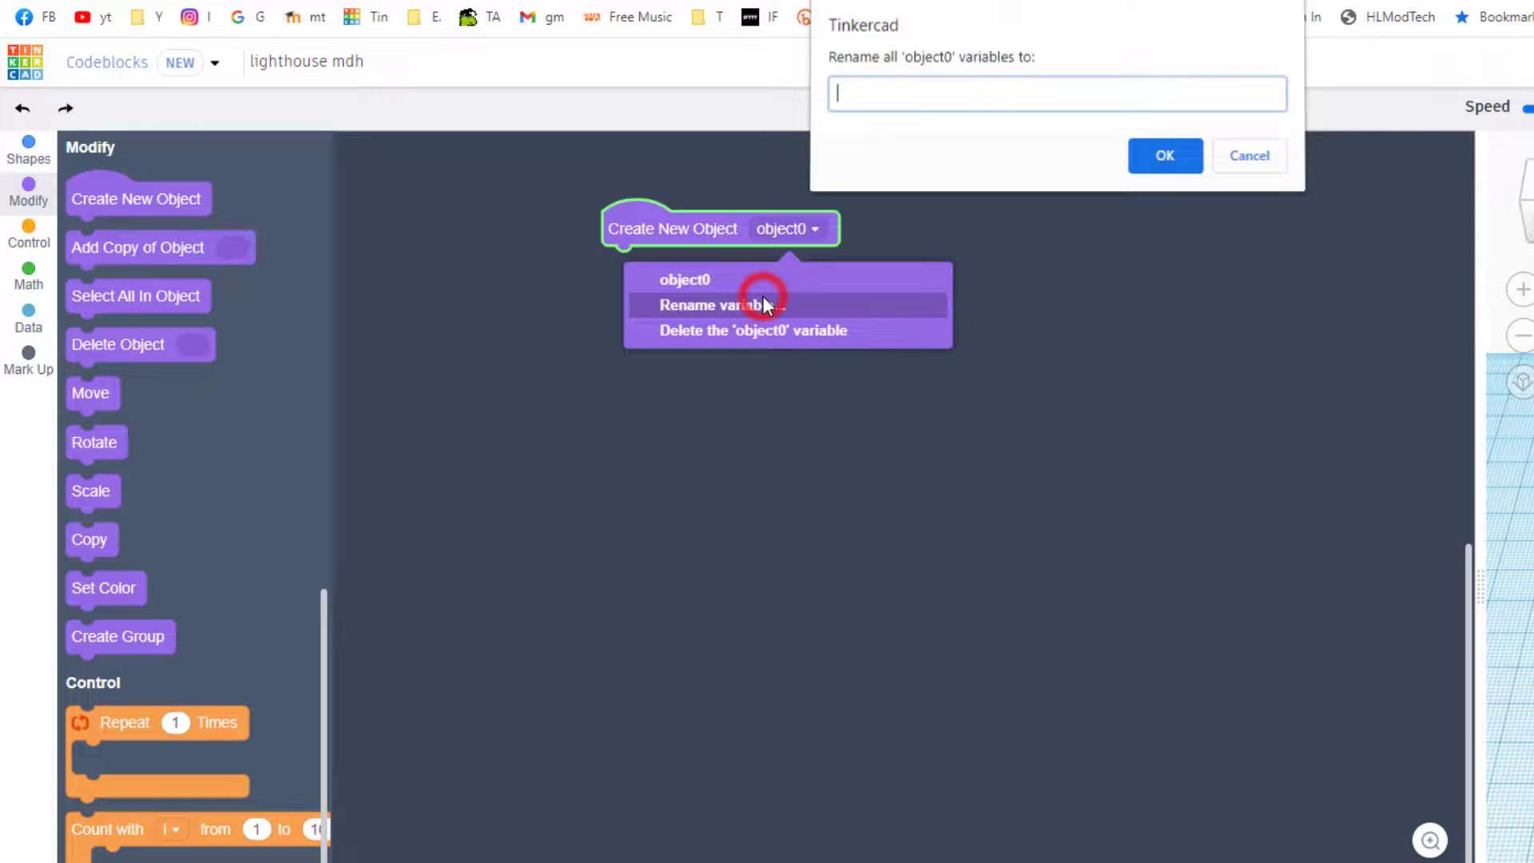
type("to")
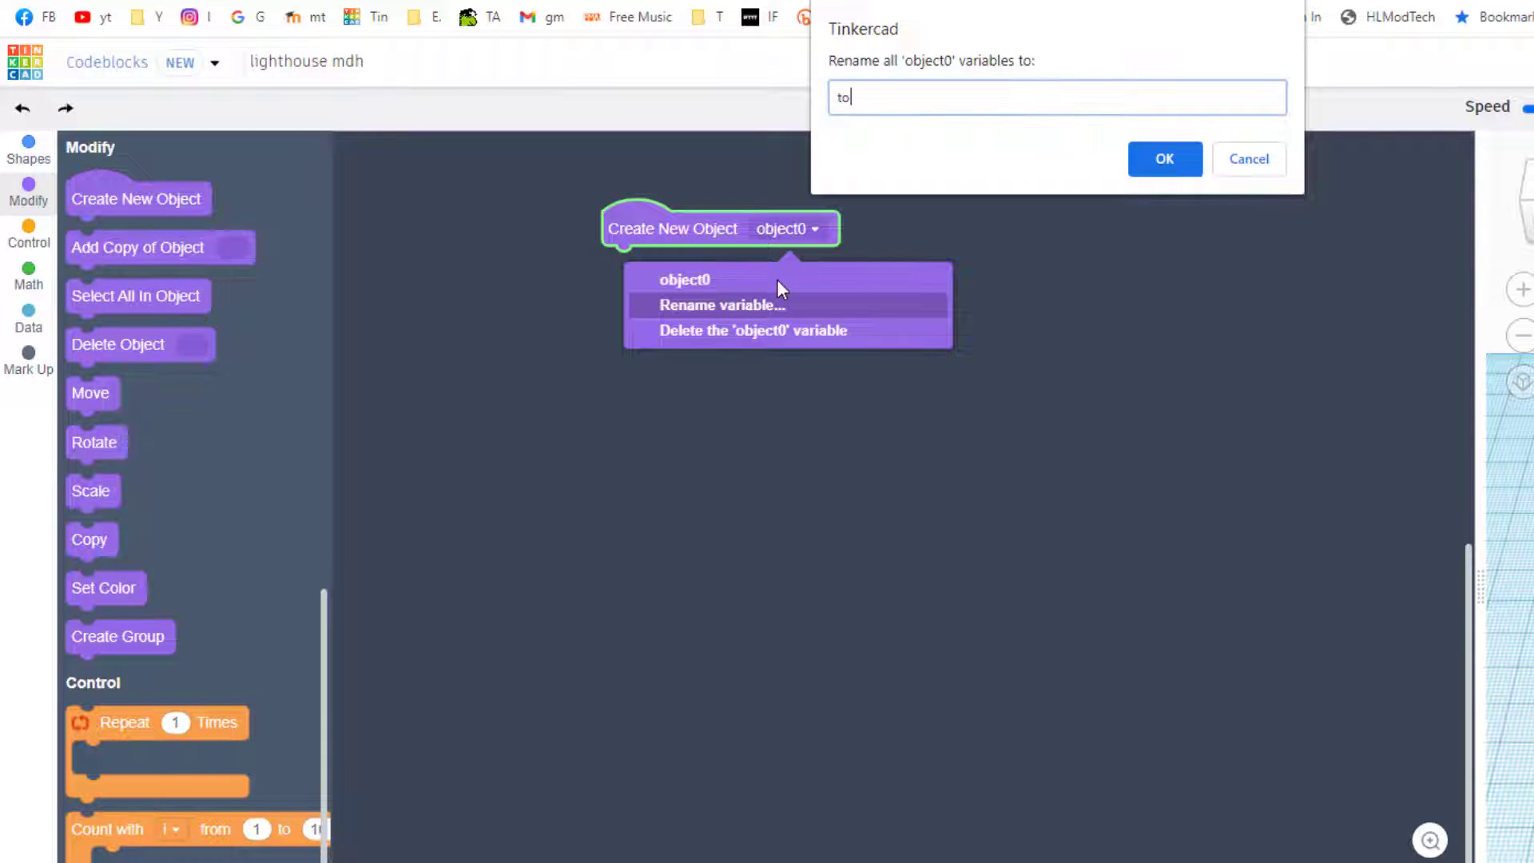
type("wer")
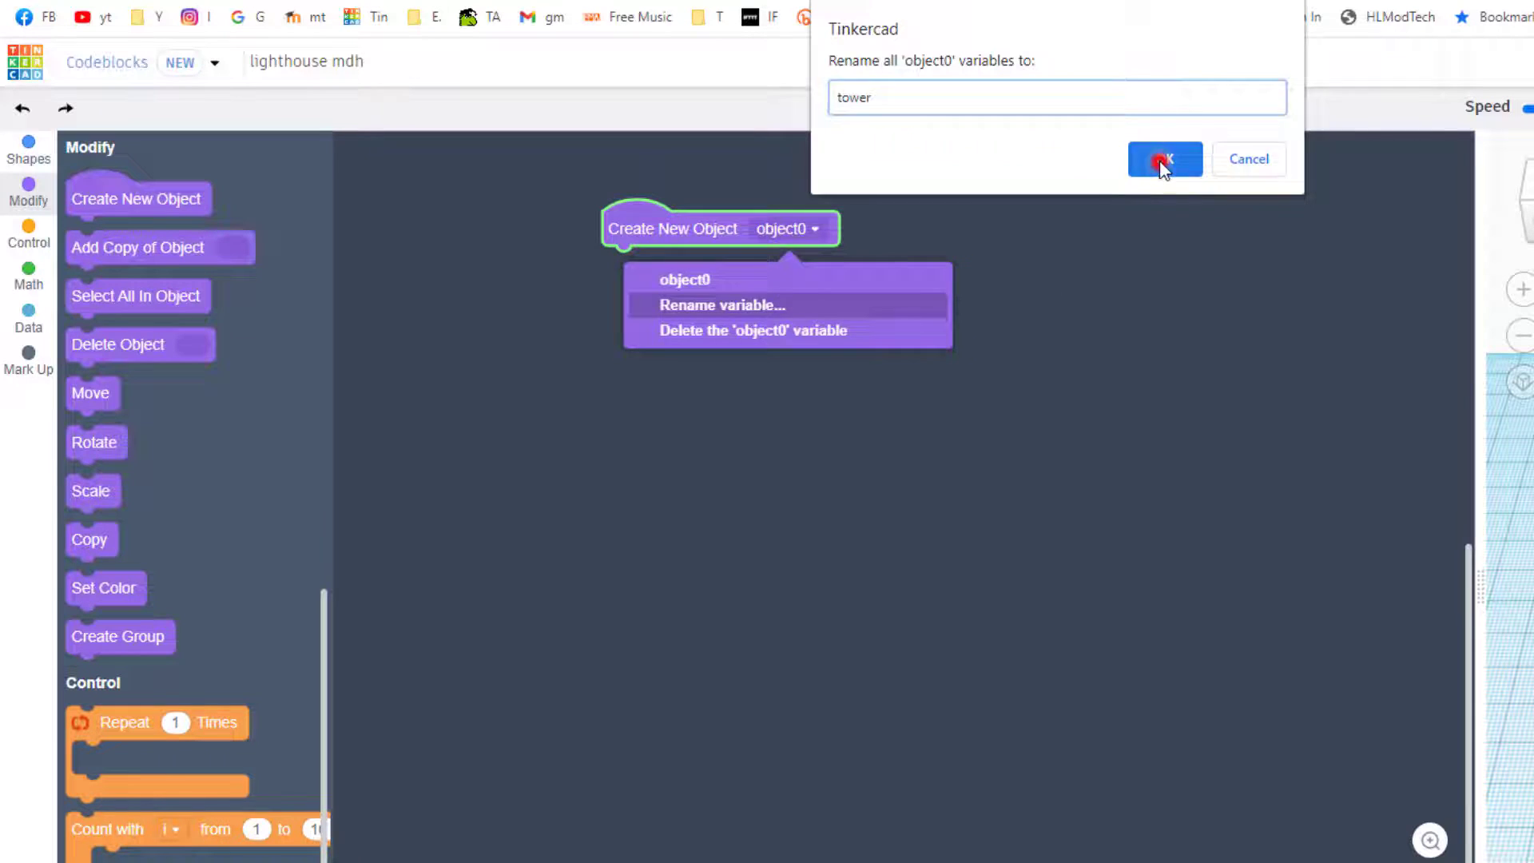
left_click(1160, 158)
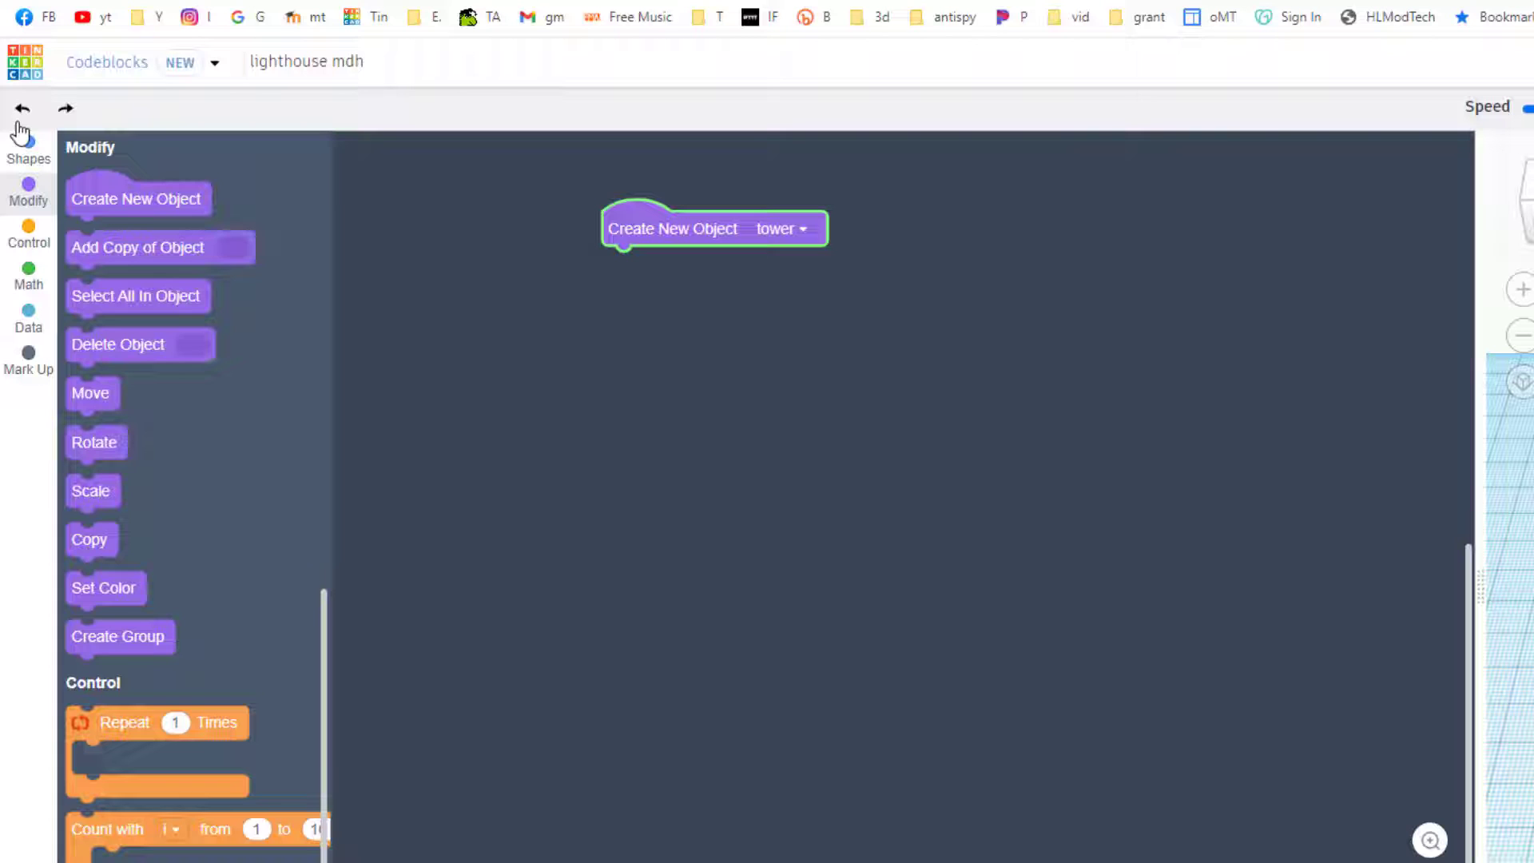
Add a white cone to the tower object and expand its size parameters
left_click(29, 151)
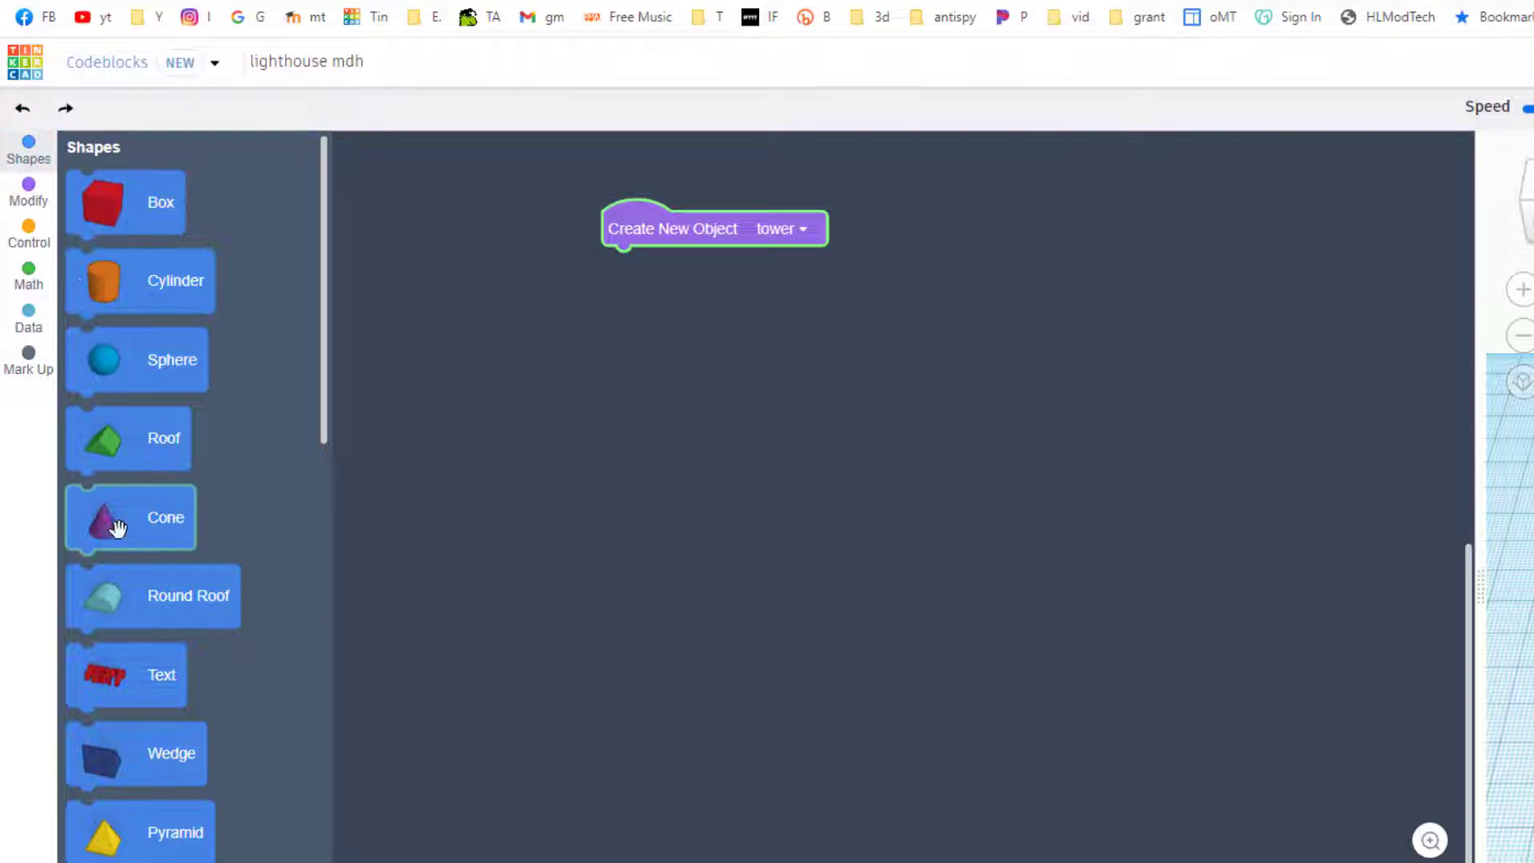
mouse_move(131, 517)
left_mouse_down()
mouse_move(762, 431)
mouse_move(671, 300)
left_mouse_up()
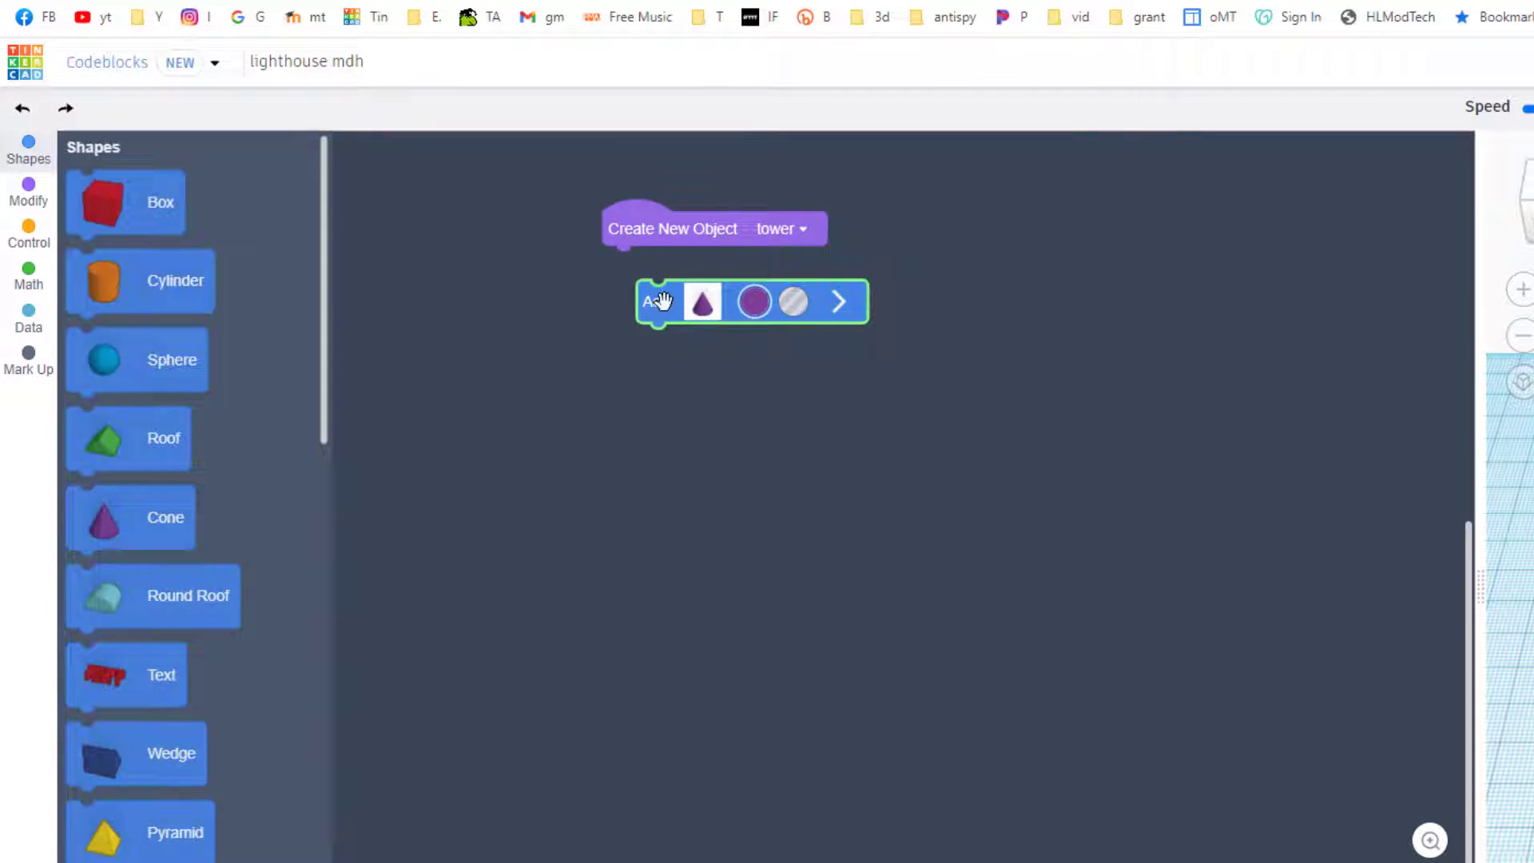
left_click(735, 267)
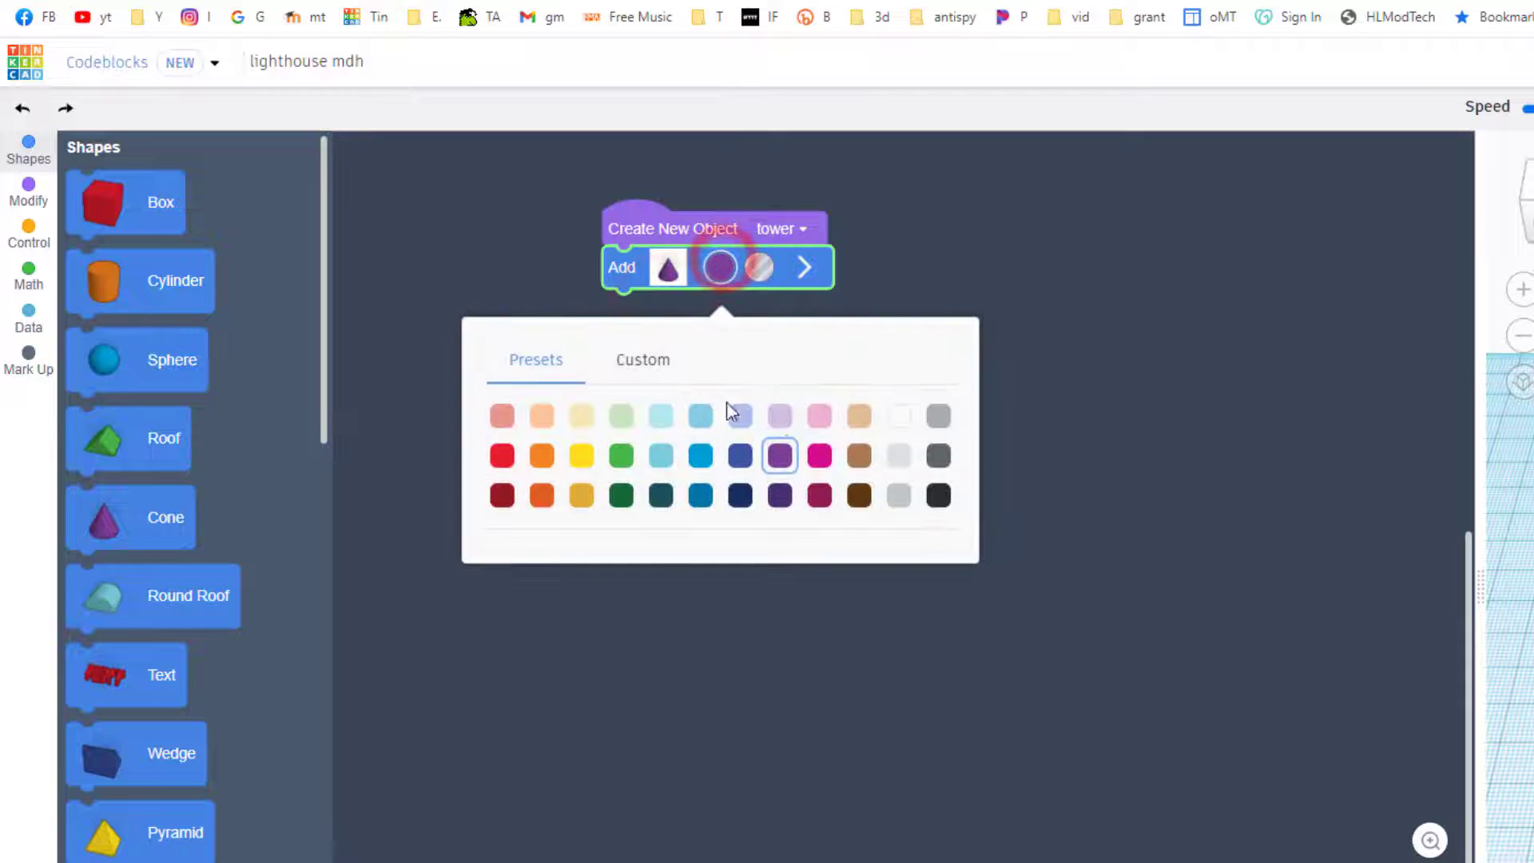
left_click(900, 415)
left_click(734, 319)
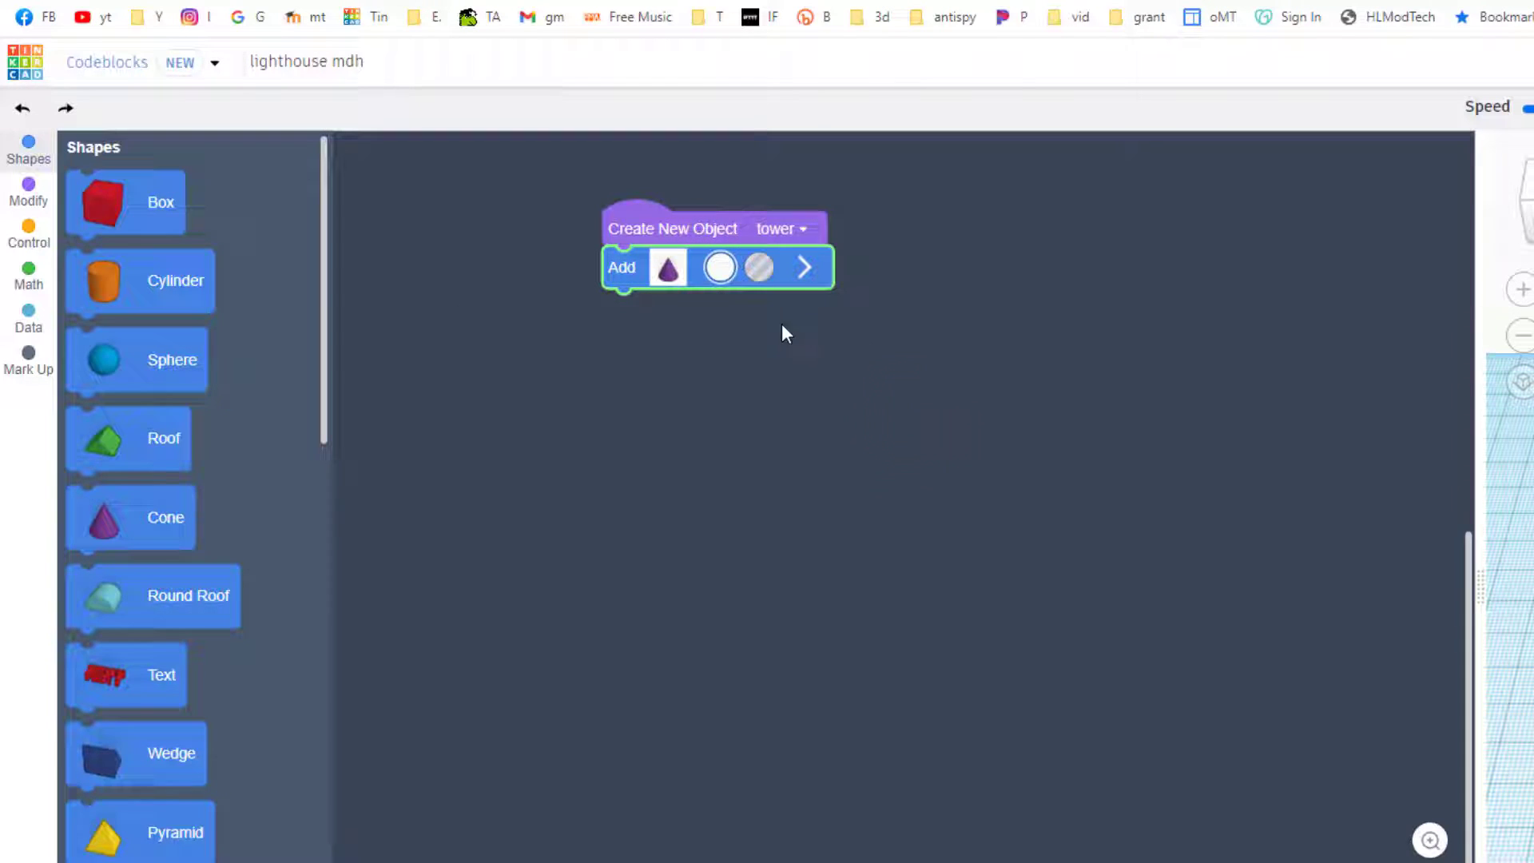
left_click(810, 266)
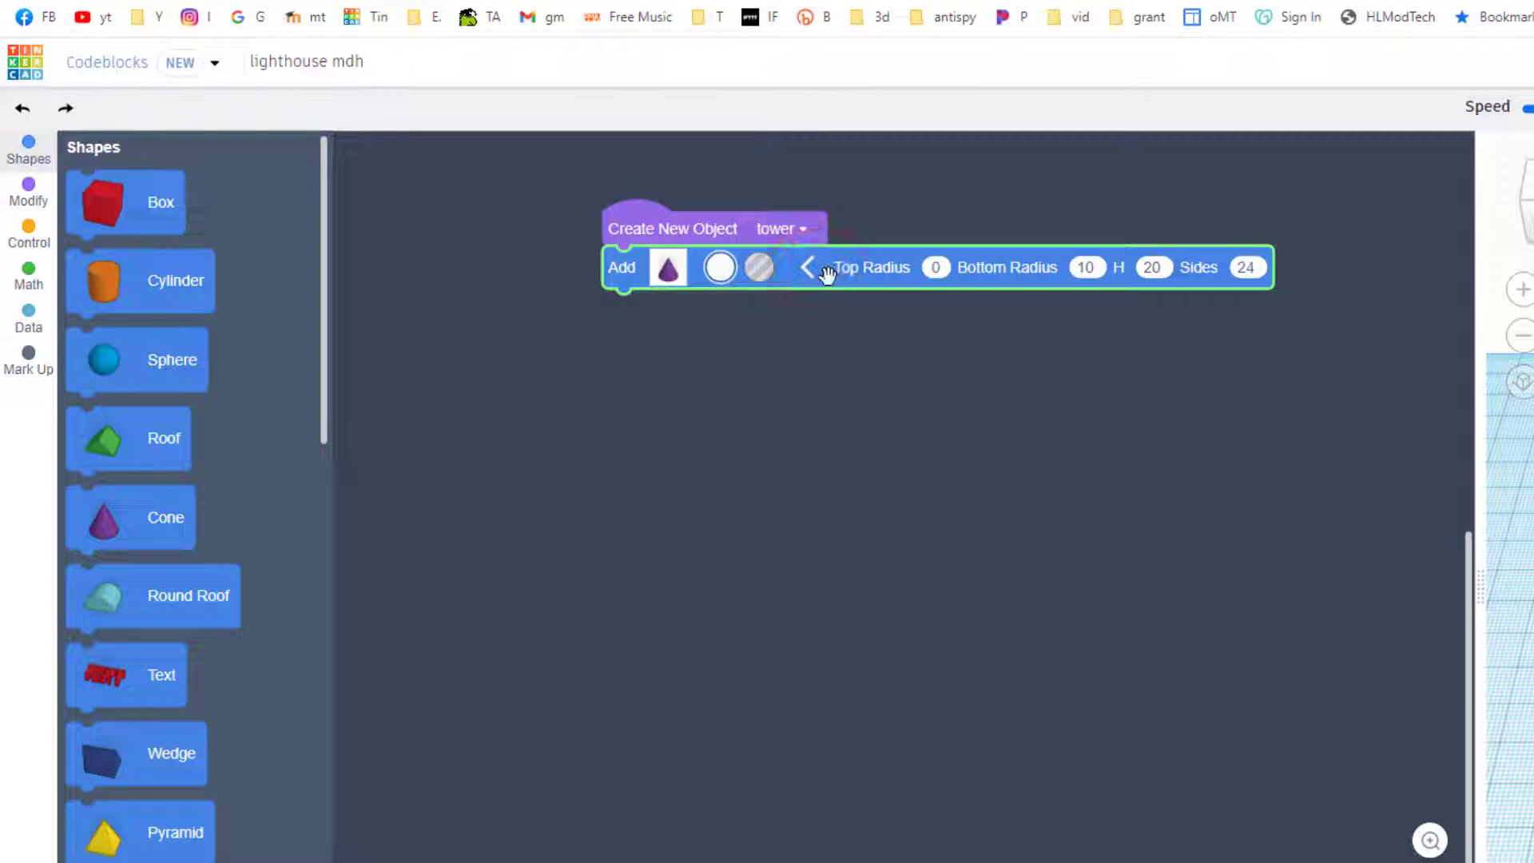
Give the cone top radius 9, bottom radius 15, height 50 and 64 sides
left_click(933, 267)
type("9")
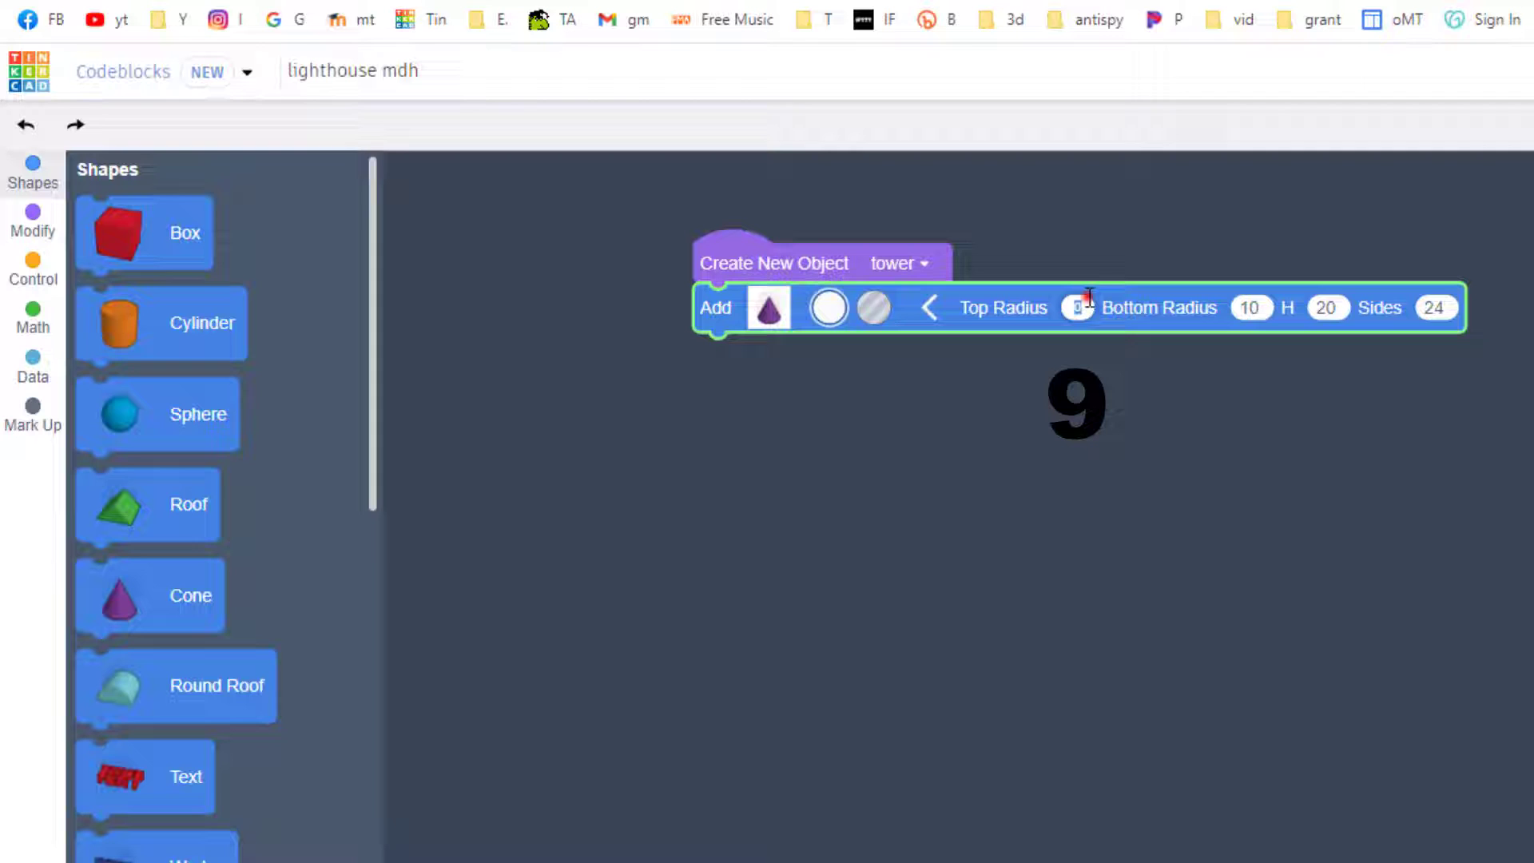
key("Tab")
type("15")
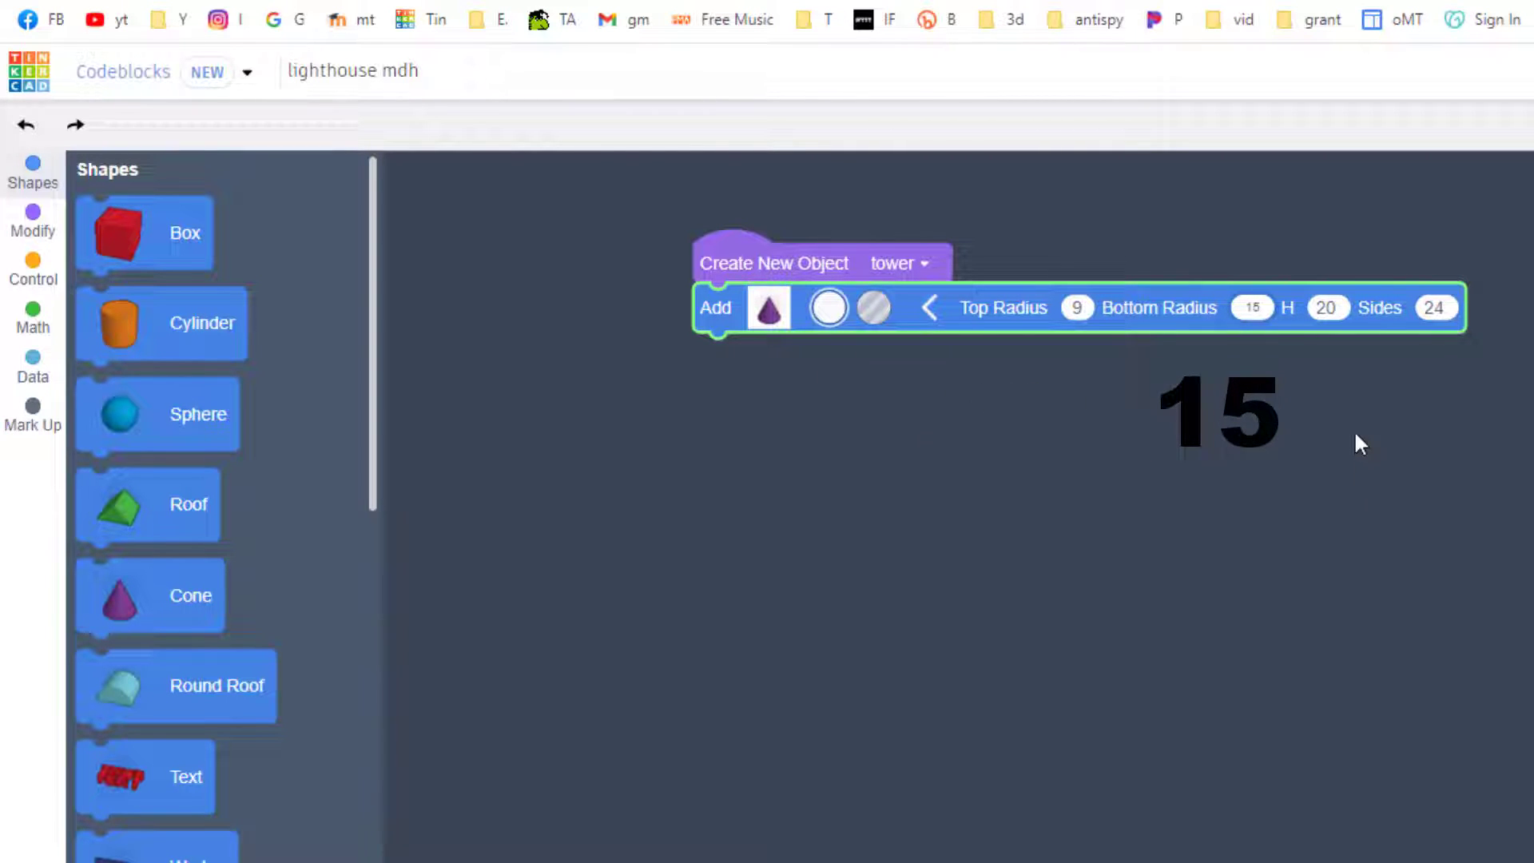
left_click(1324, 307)
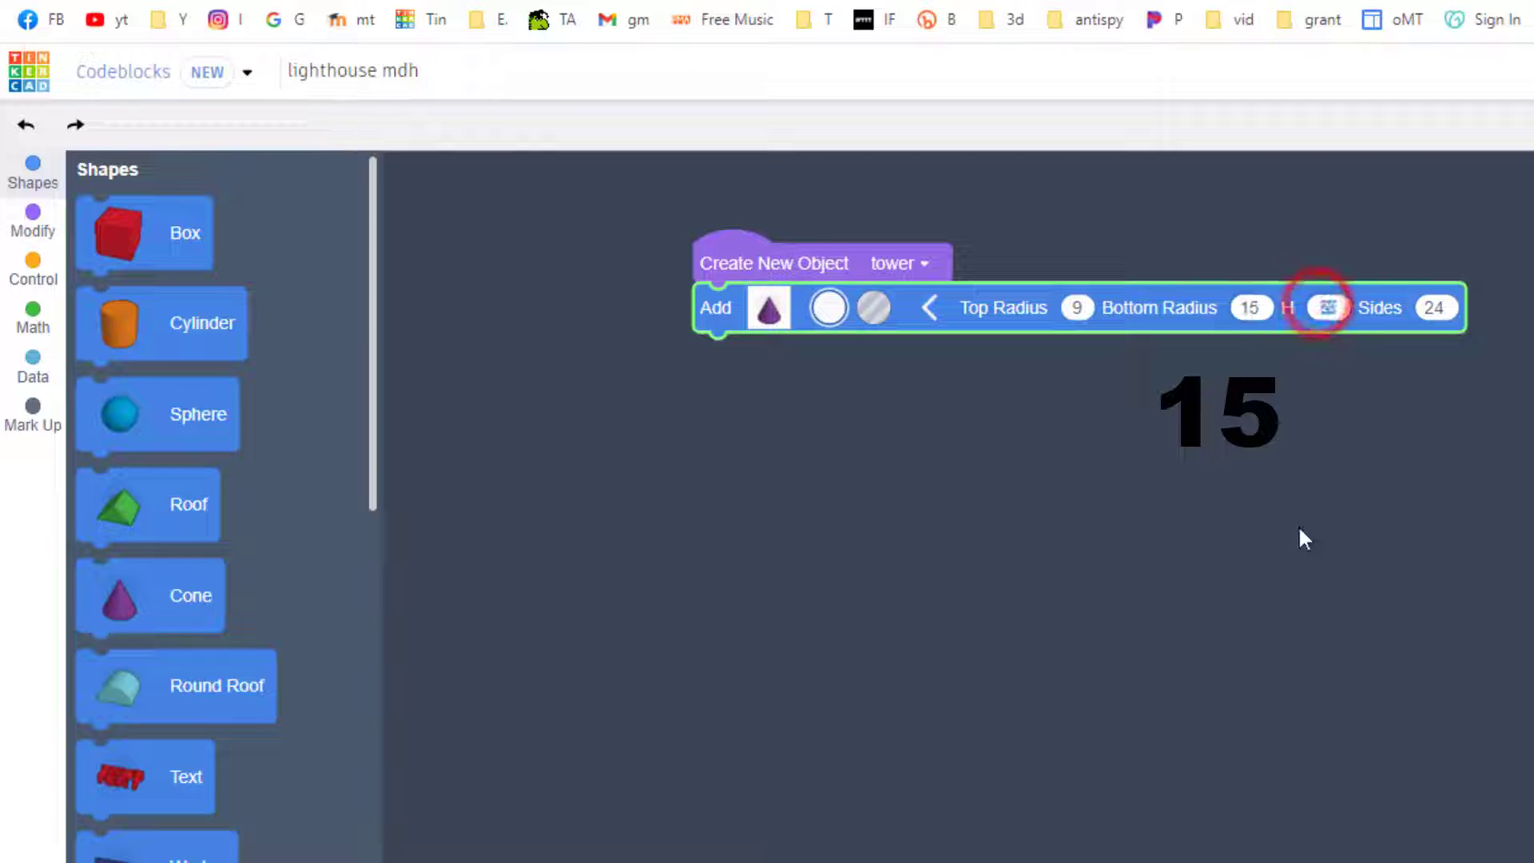
type("50")
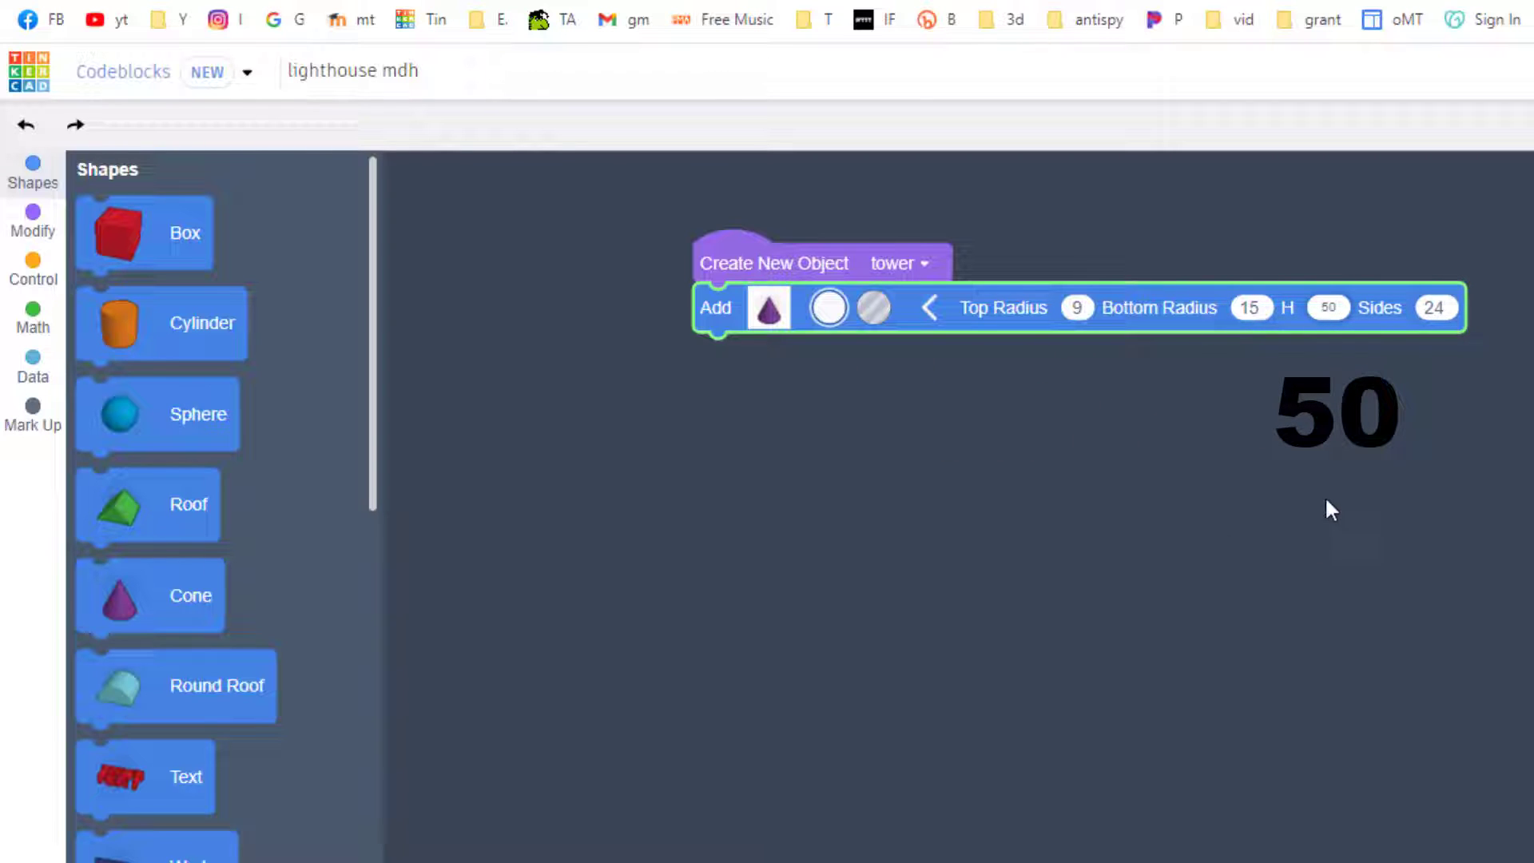
left_click(1428, 309)
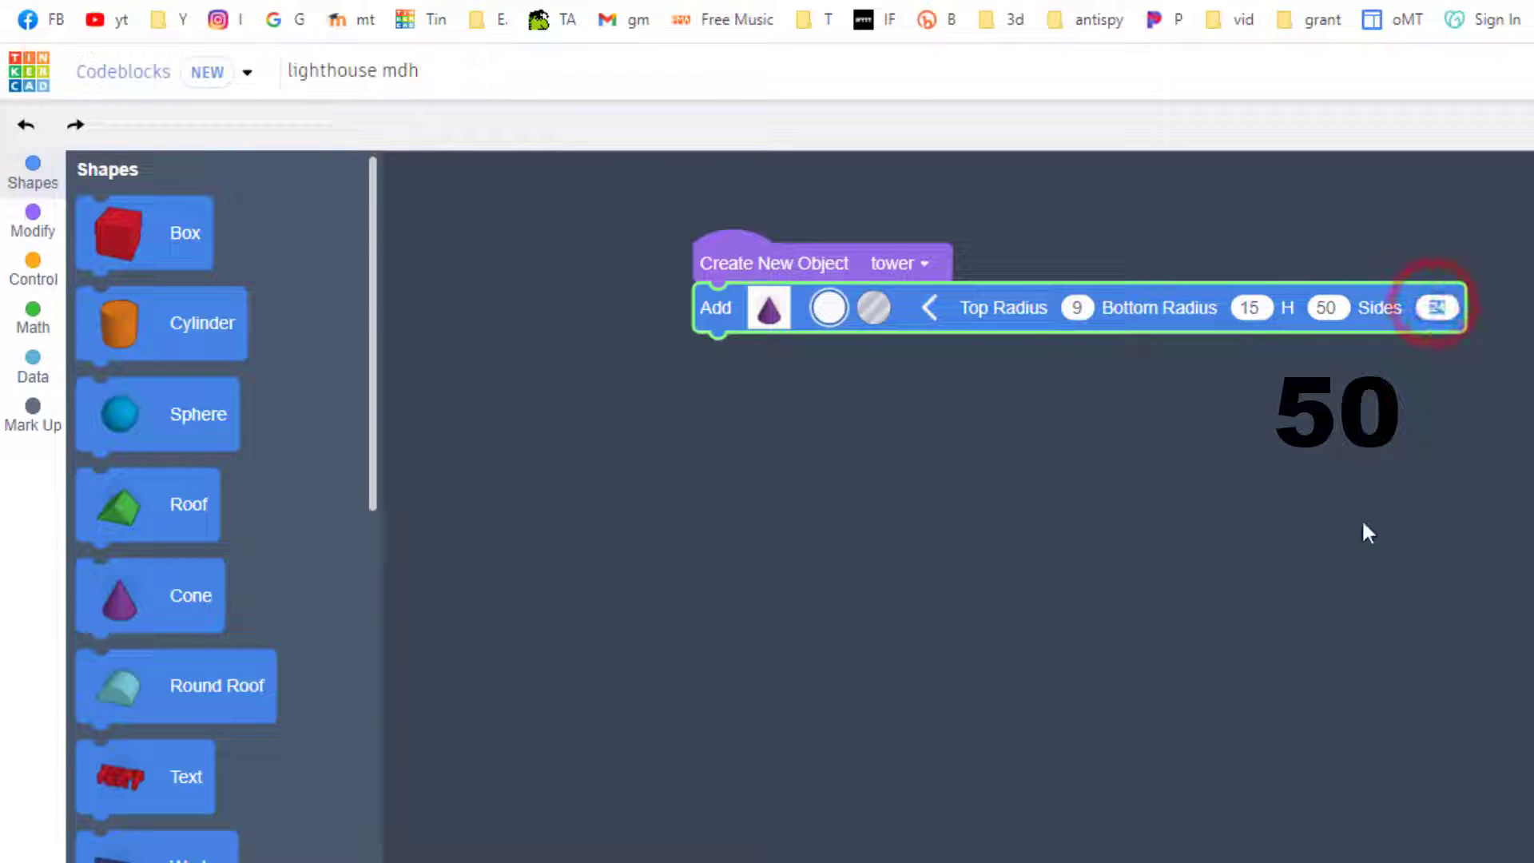
type("64")
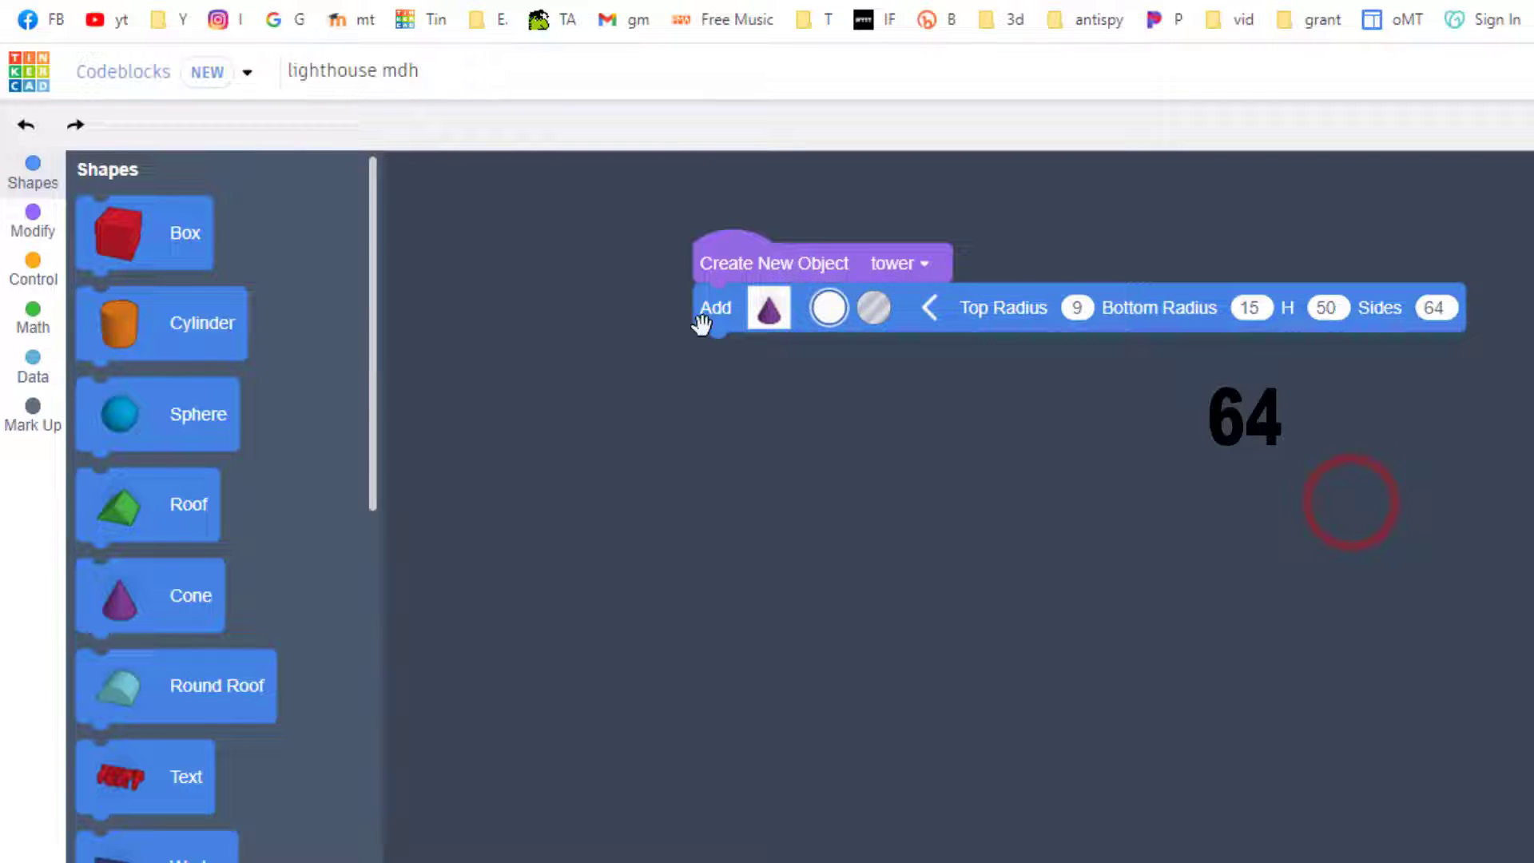
right_click(715, 309)
Duplicate the cone below as a hole with top radius 7 and bottom radius 14
left_click(767, 333)
left_click_drag(716, 360, 719, 384)
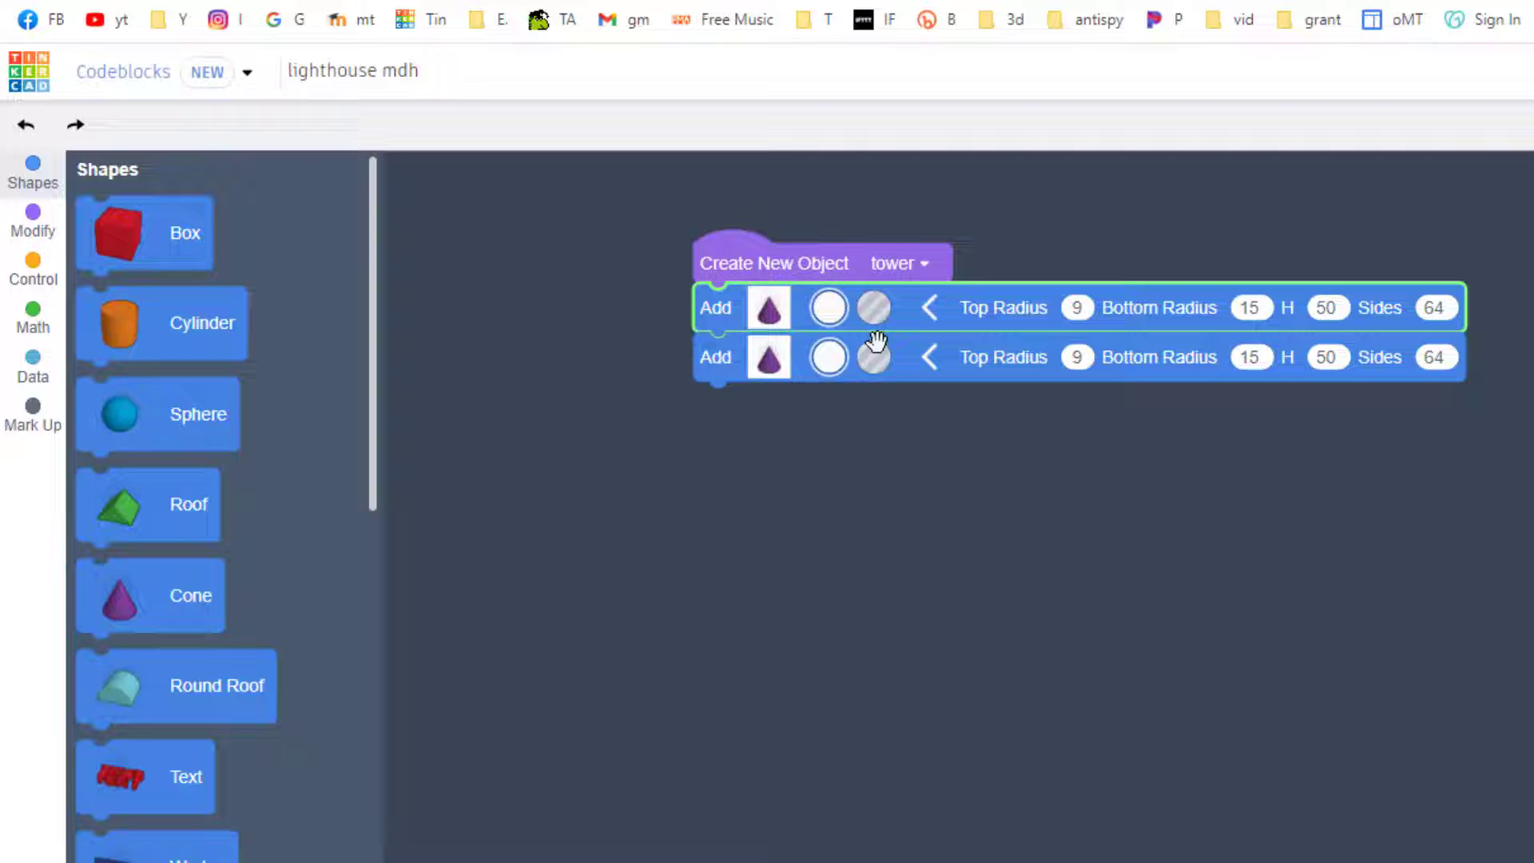
left_click(874, 357)
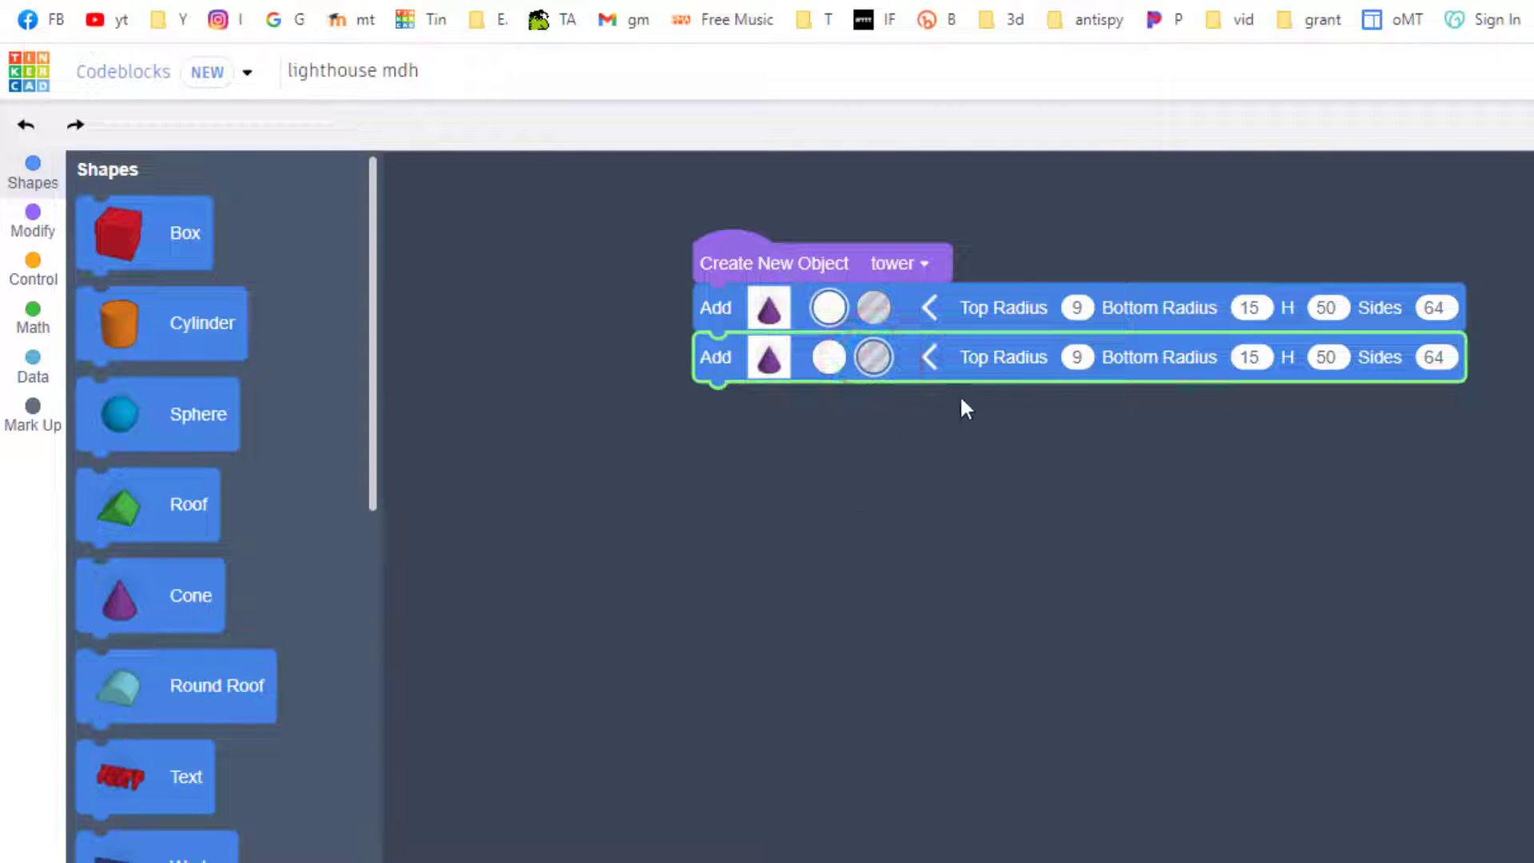
key("7")
left_click(1075, 358)
type("7")
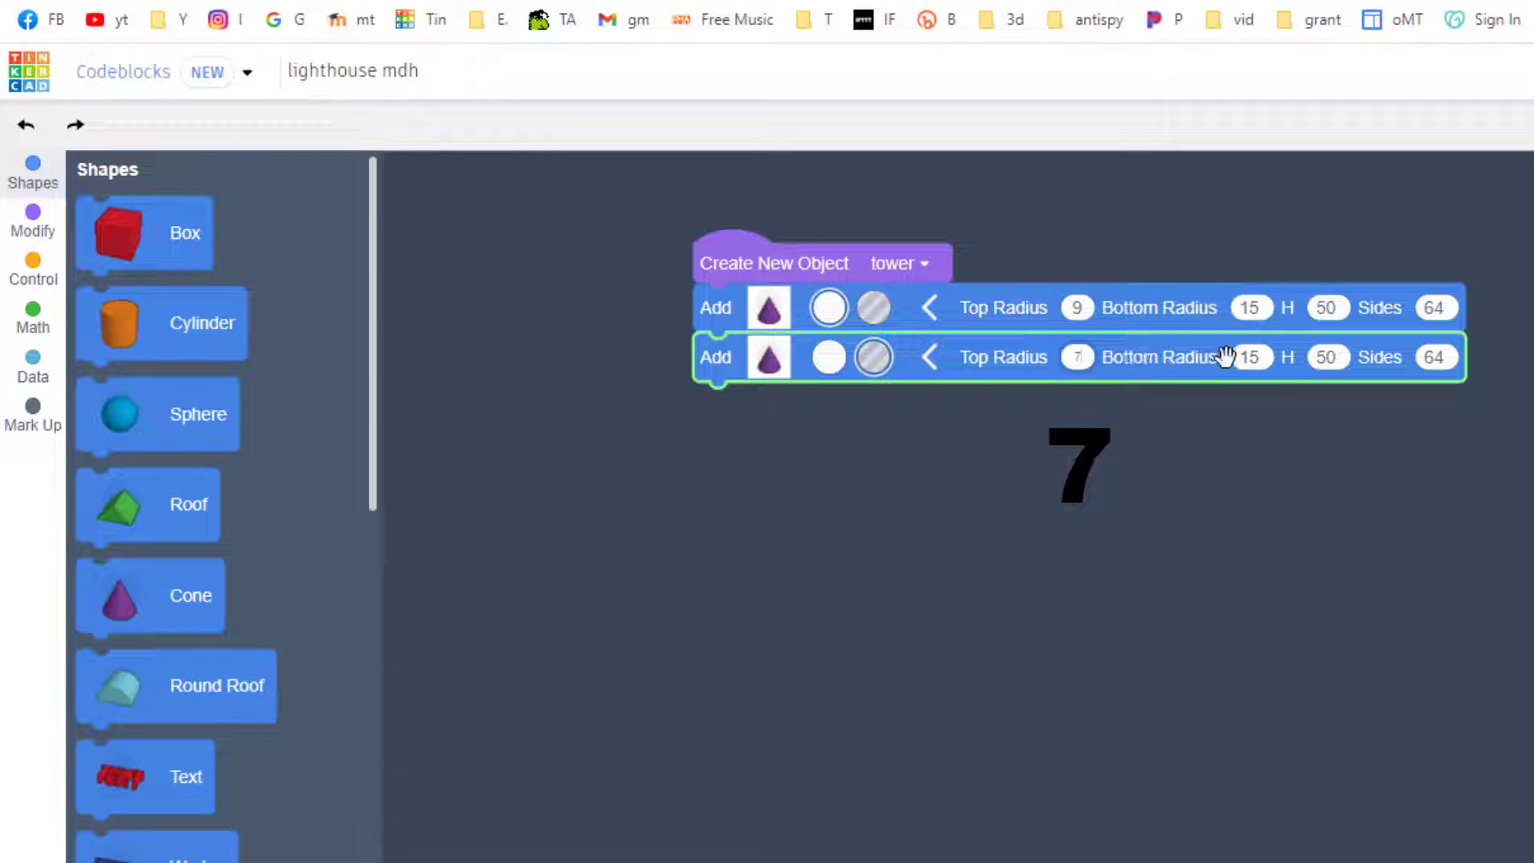
left_click(1251, 357)
type("14")
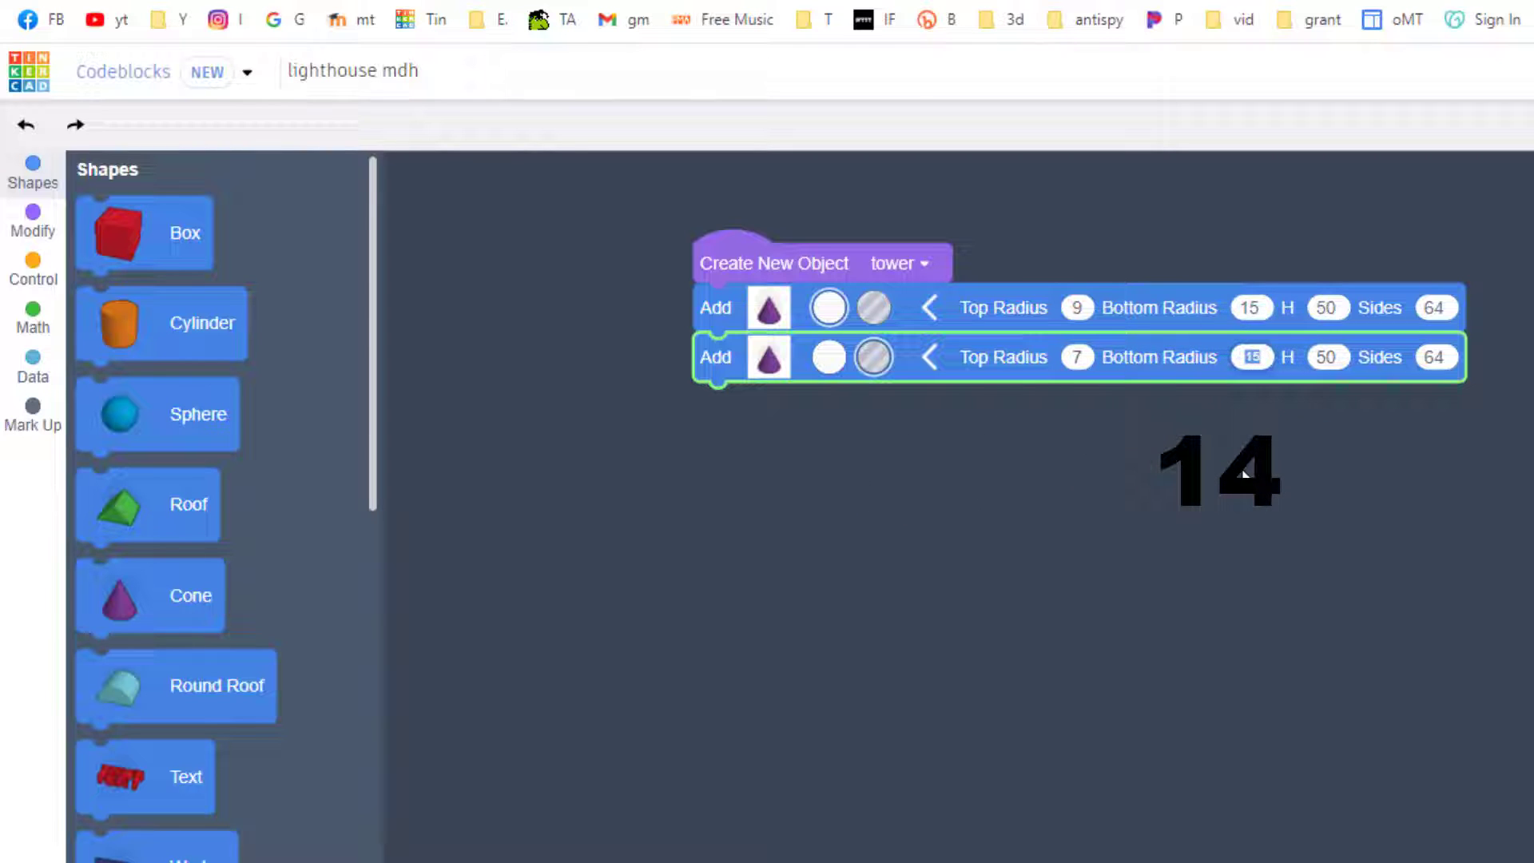
left_click(1393, 380)
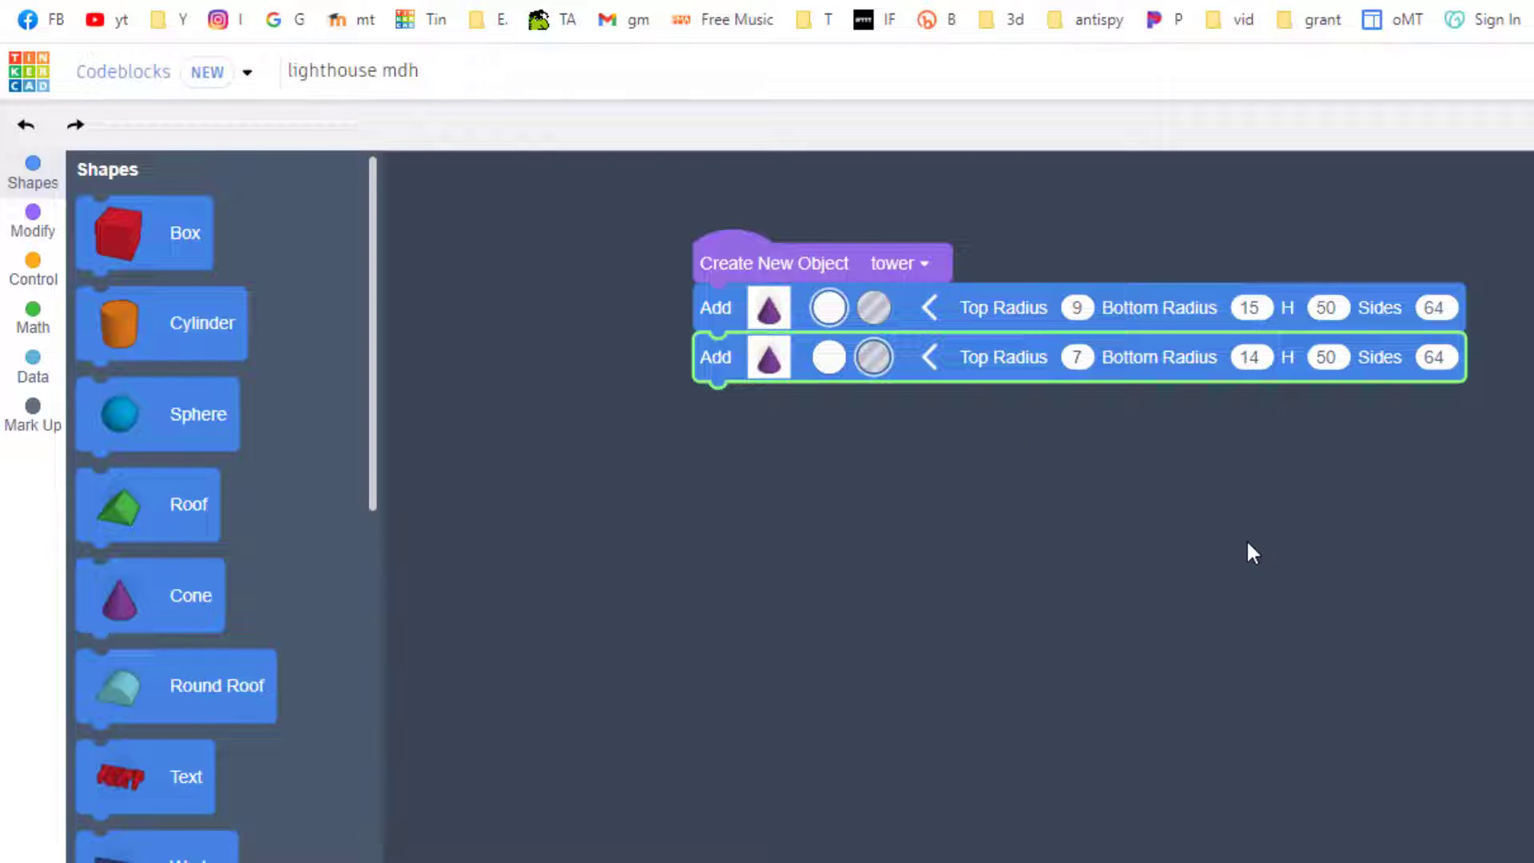
Group the two tower cones, move the group up 25 on Z and preview the hollow tower
left_click(32, 221)
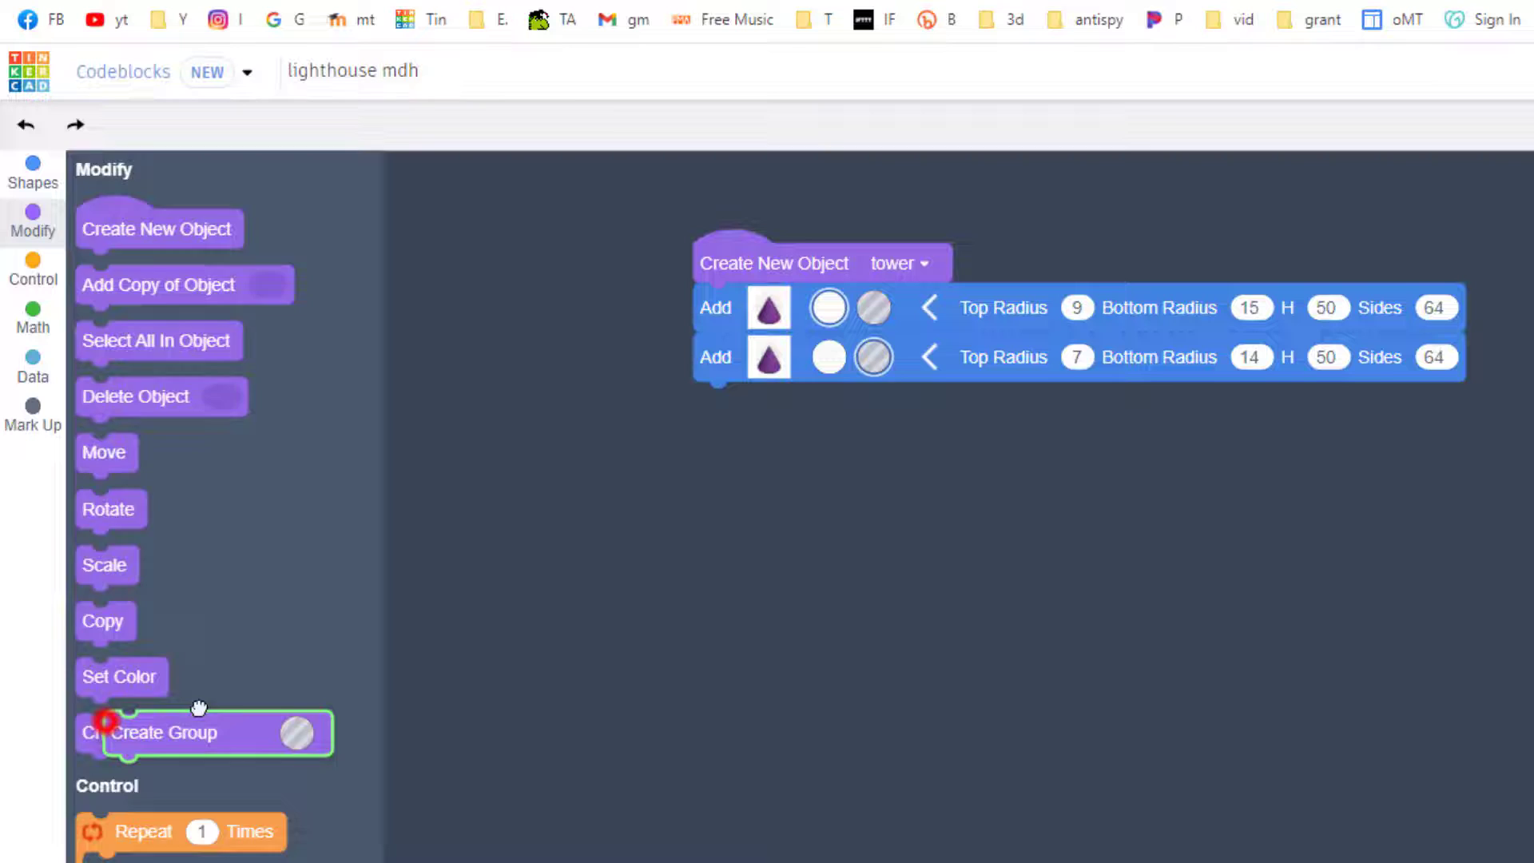
left_click_drag(120, 731, 716, 389)
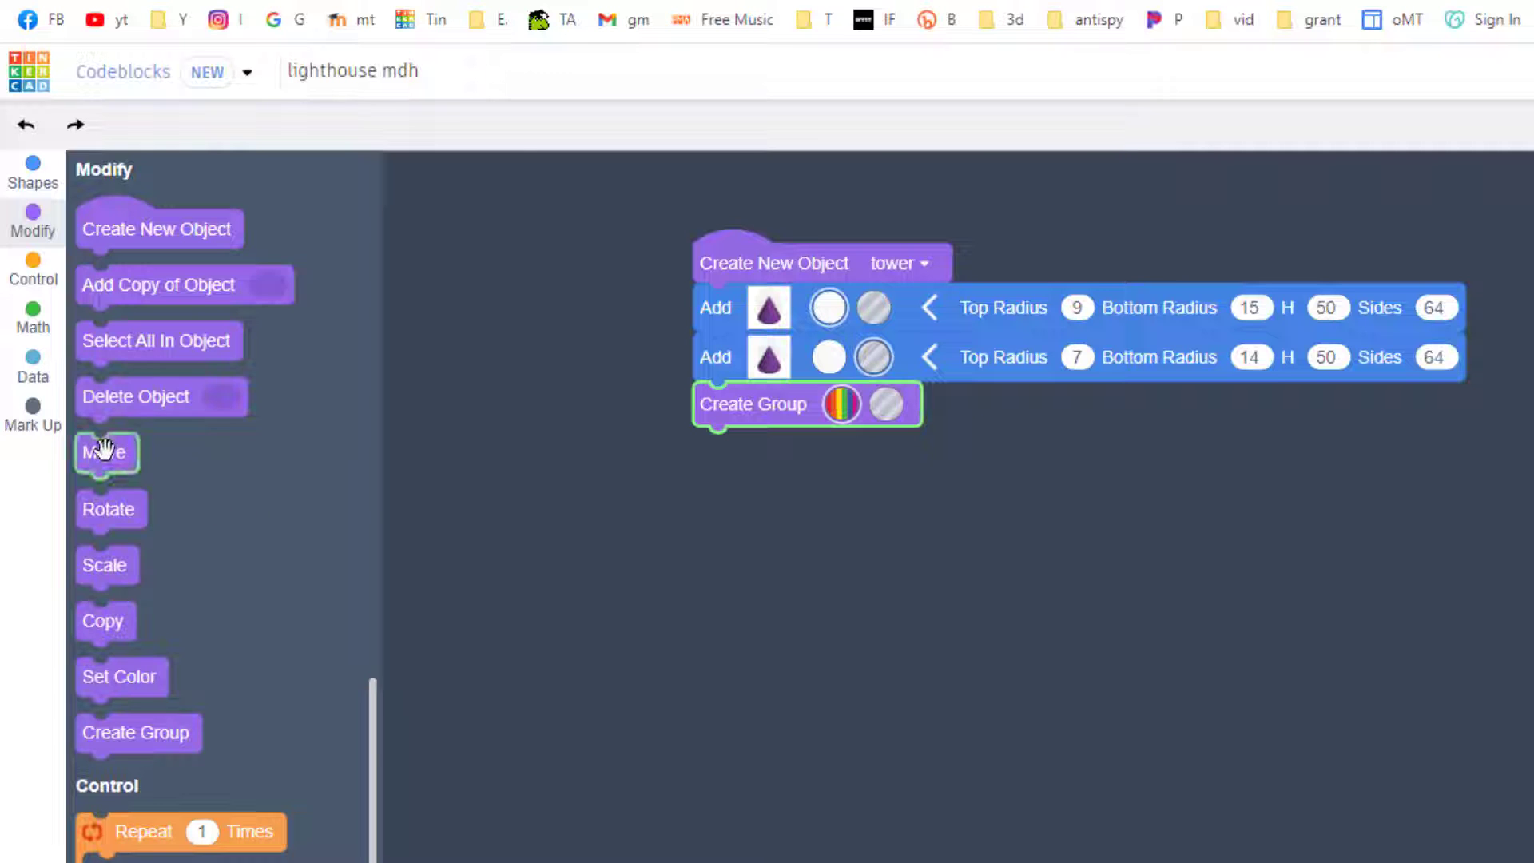
left_click_drag(103, 451, 751, 442)
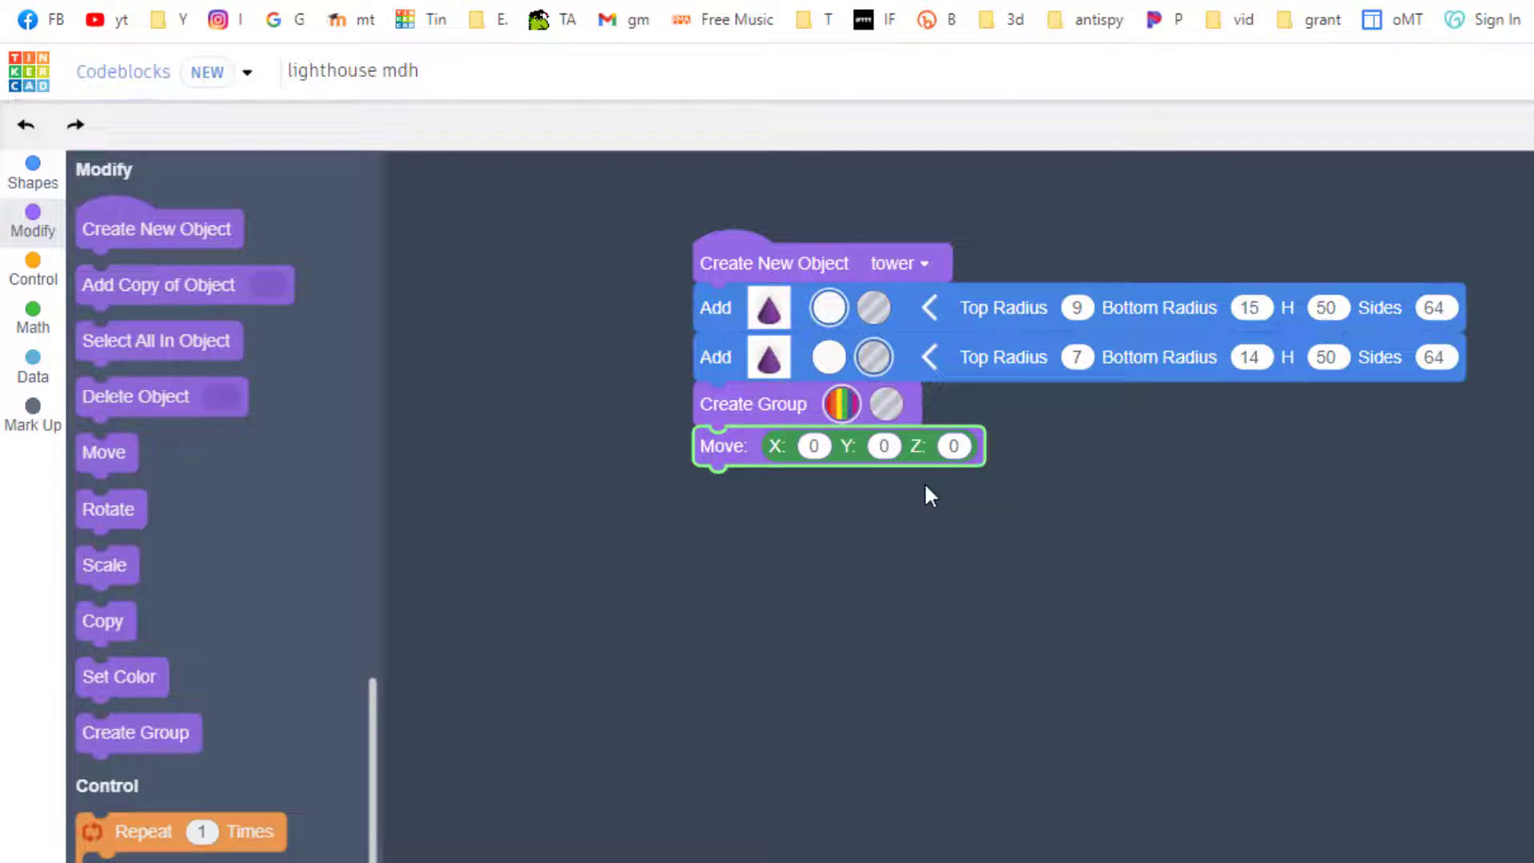
left_click(955, 447)
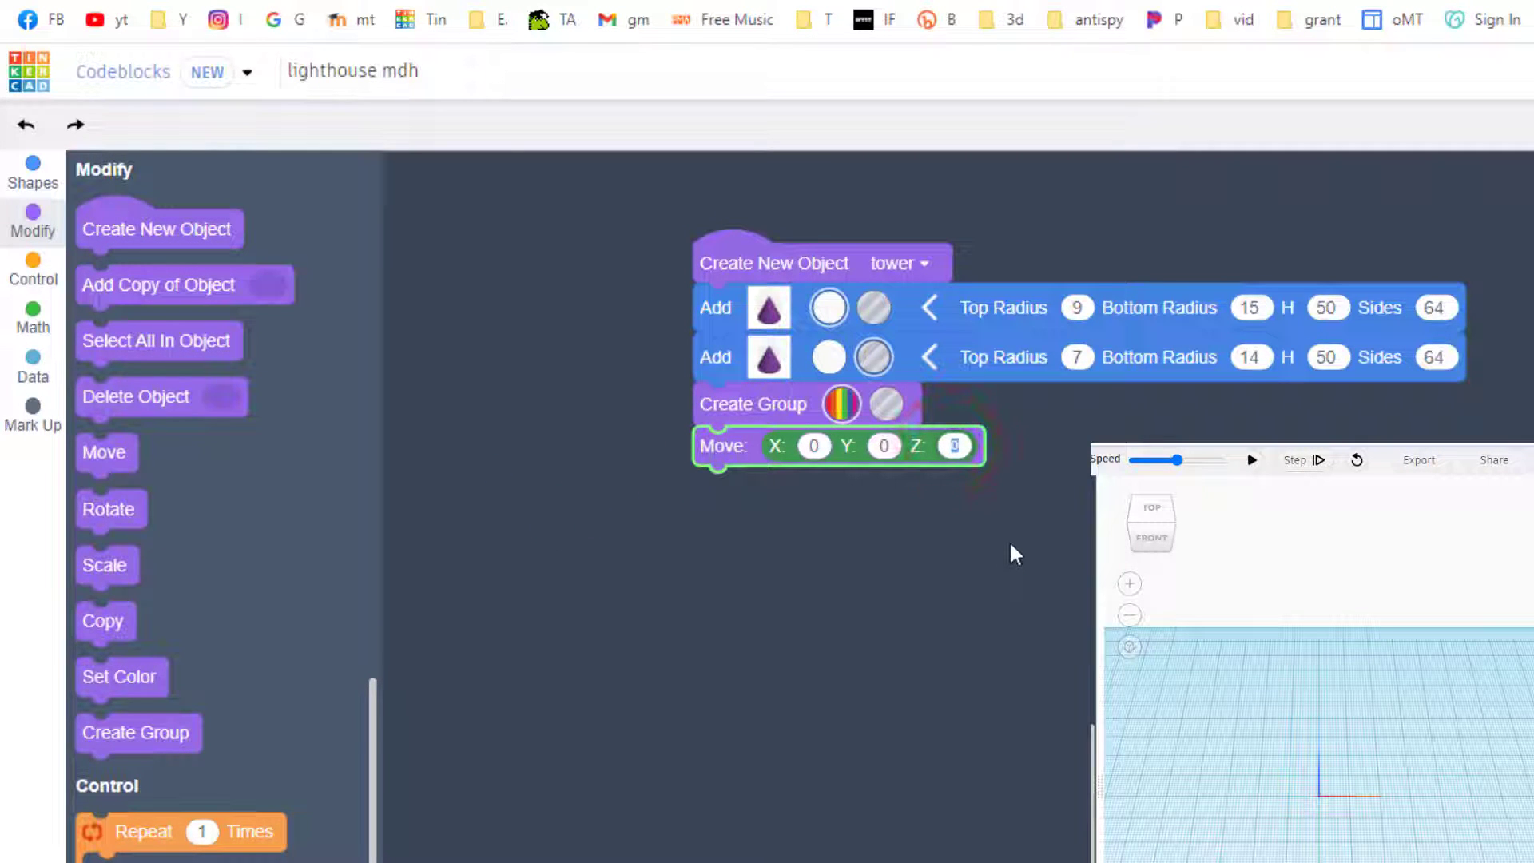
type("25")
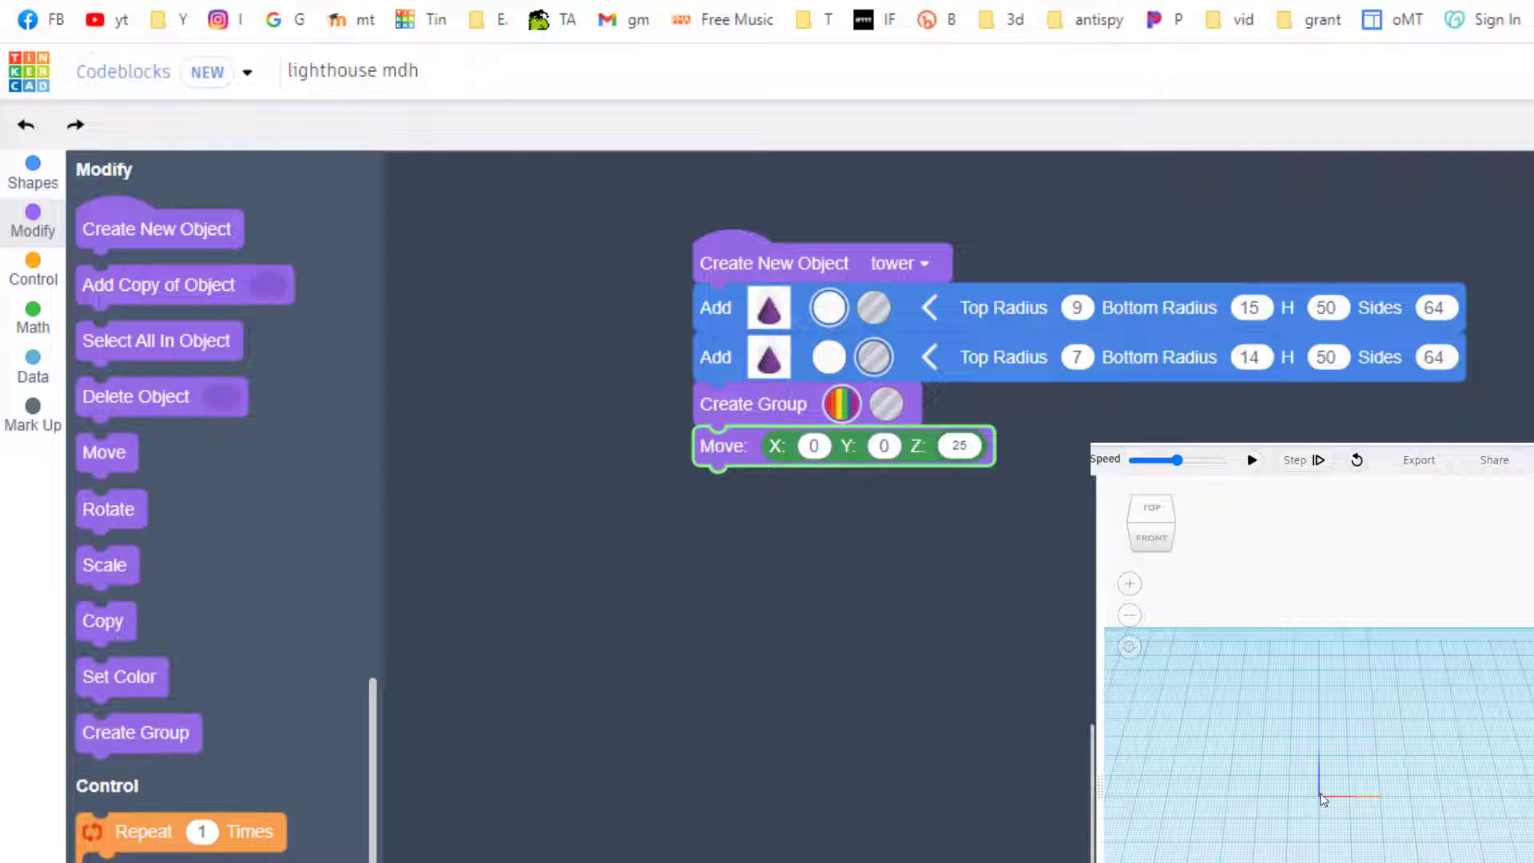
left_click(1251, 461)
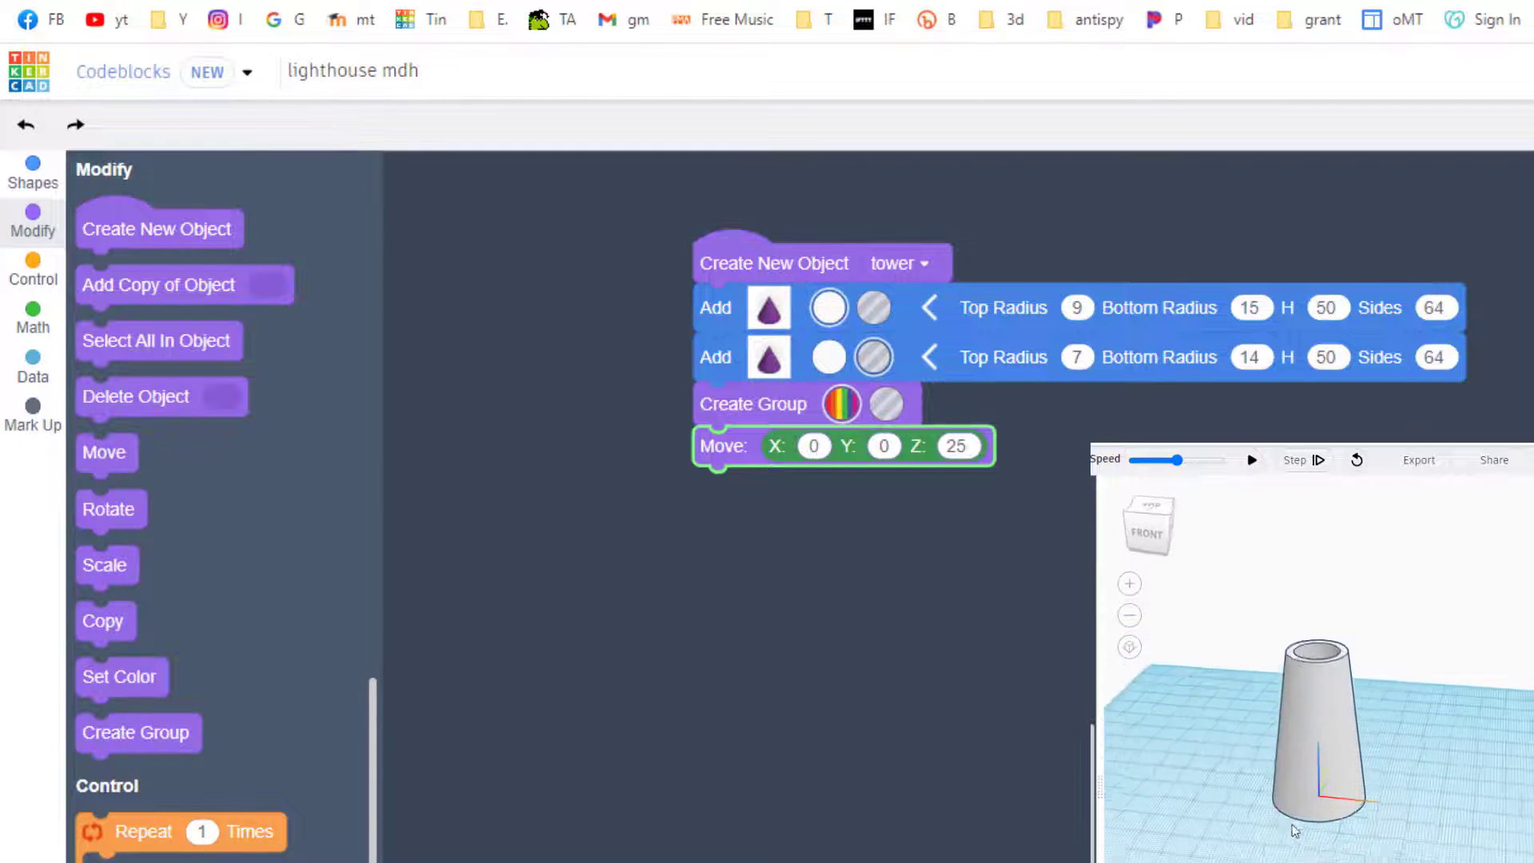
mouse_move(1309, 720)
left_mouse_down()
mouse_move(1309, 842)
mouse_move(1244, 783)
left_mouse_up()
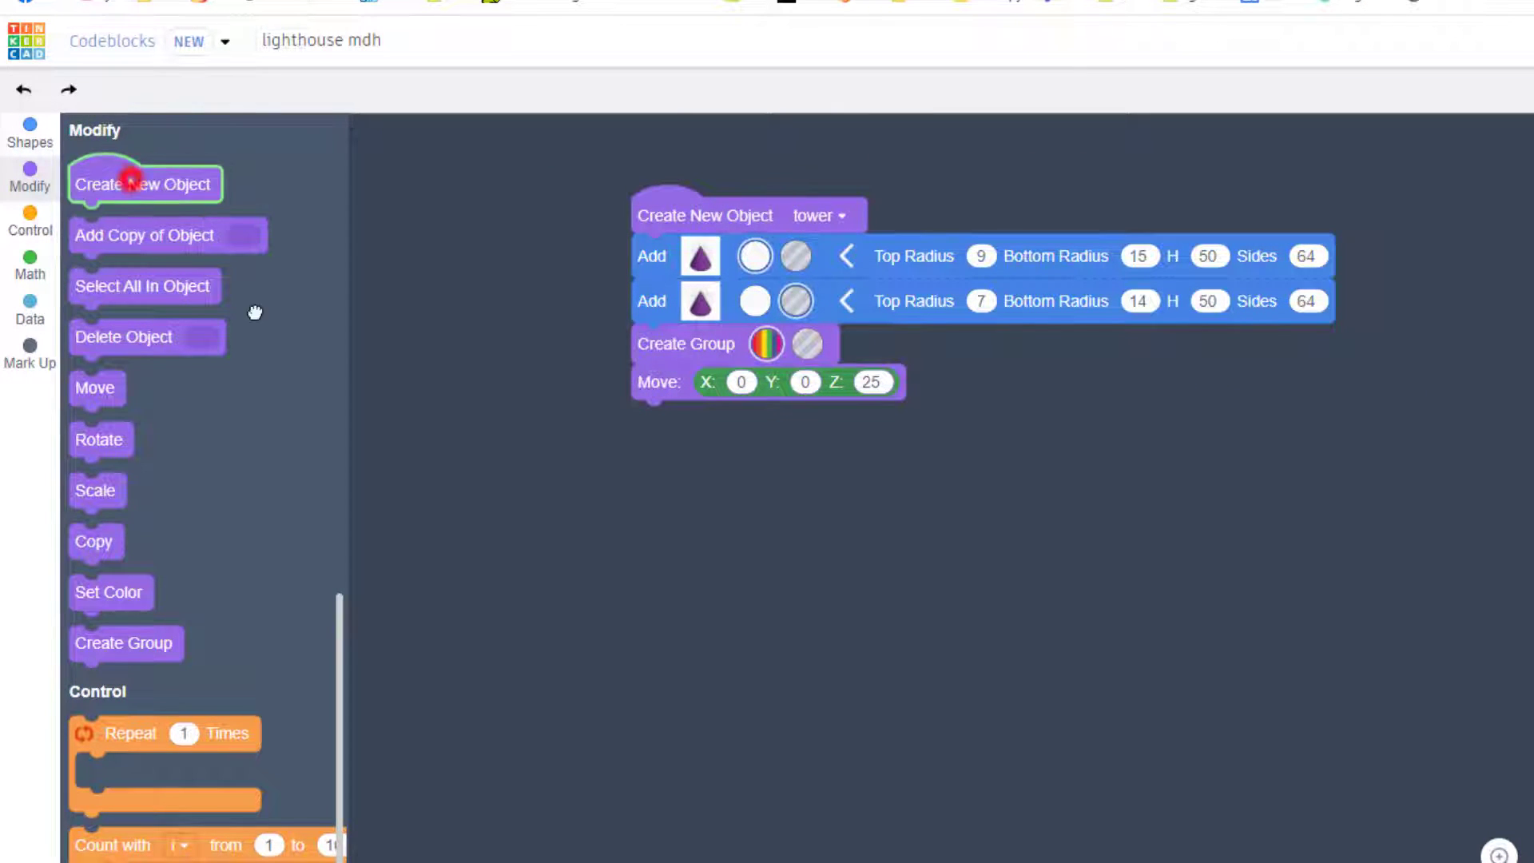
Add a second Create New Object block below the tower code and rename it 'top'
mouse_move(132, 184)
left_mouse_down()
mouse_move(759, 468)
mouse_move(741, 419)
left_mouse_up()
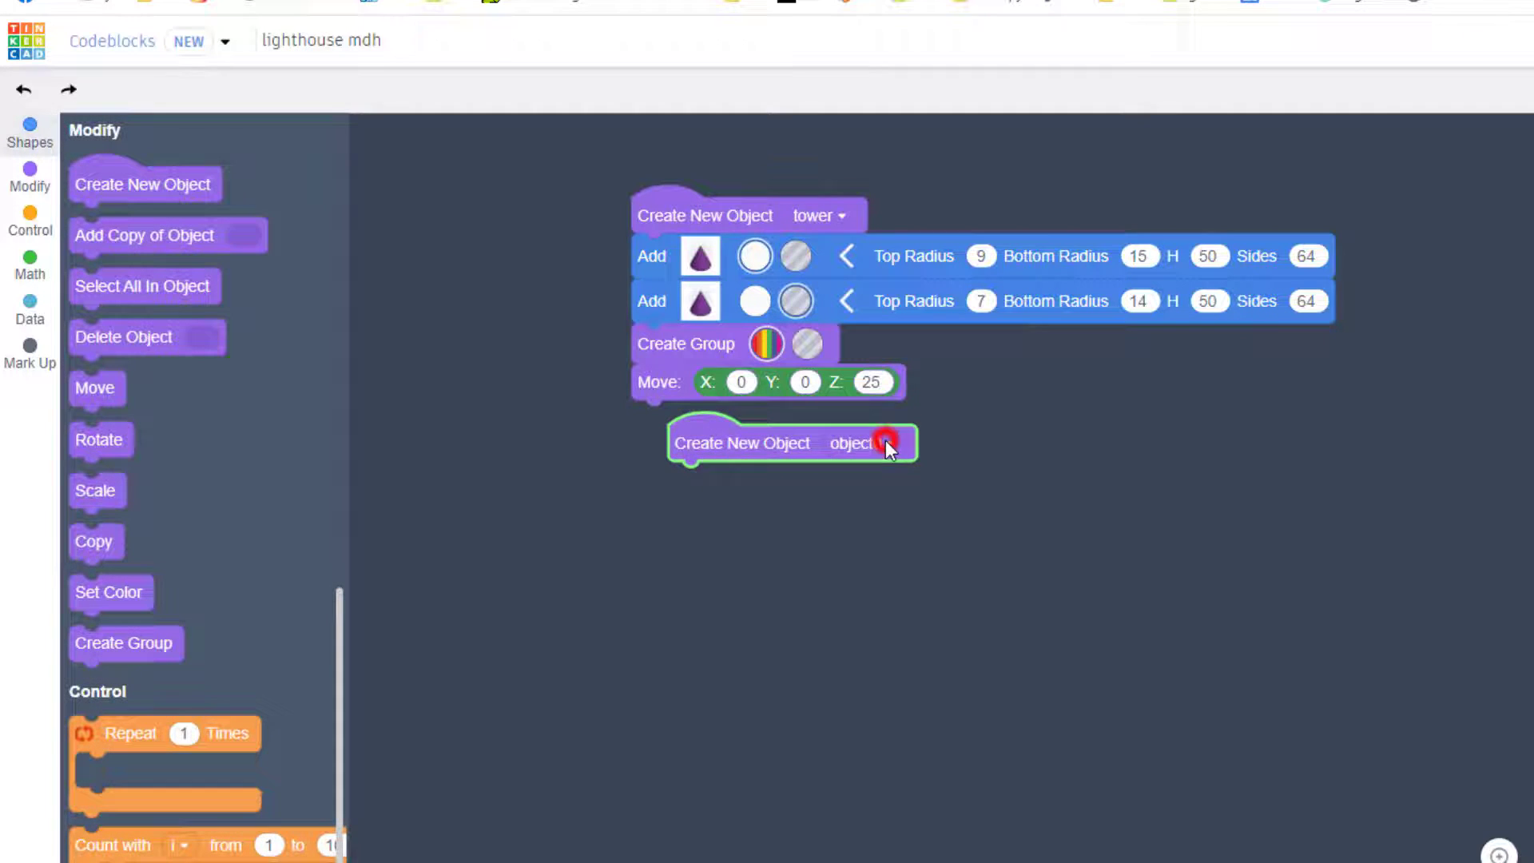
left_click(886, 440)
left_click(842, 552)
type("top")
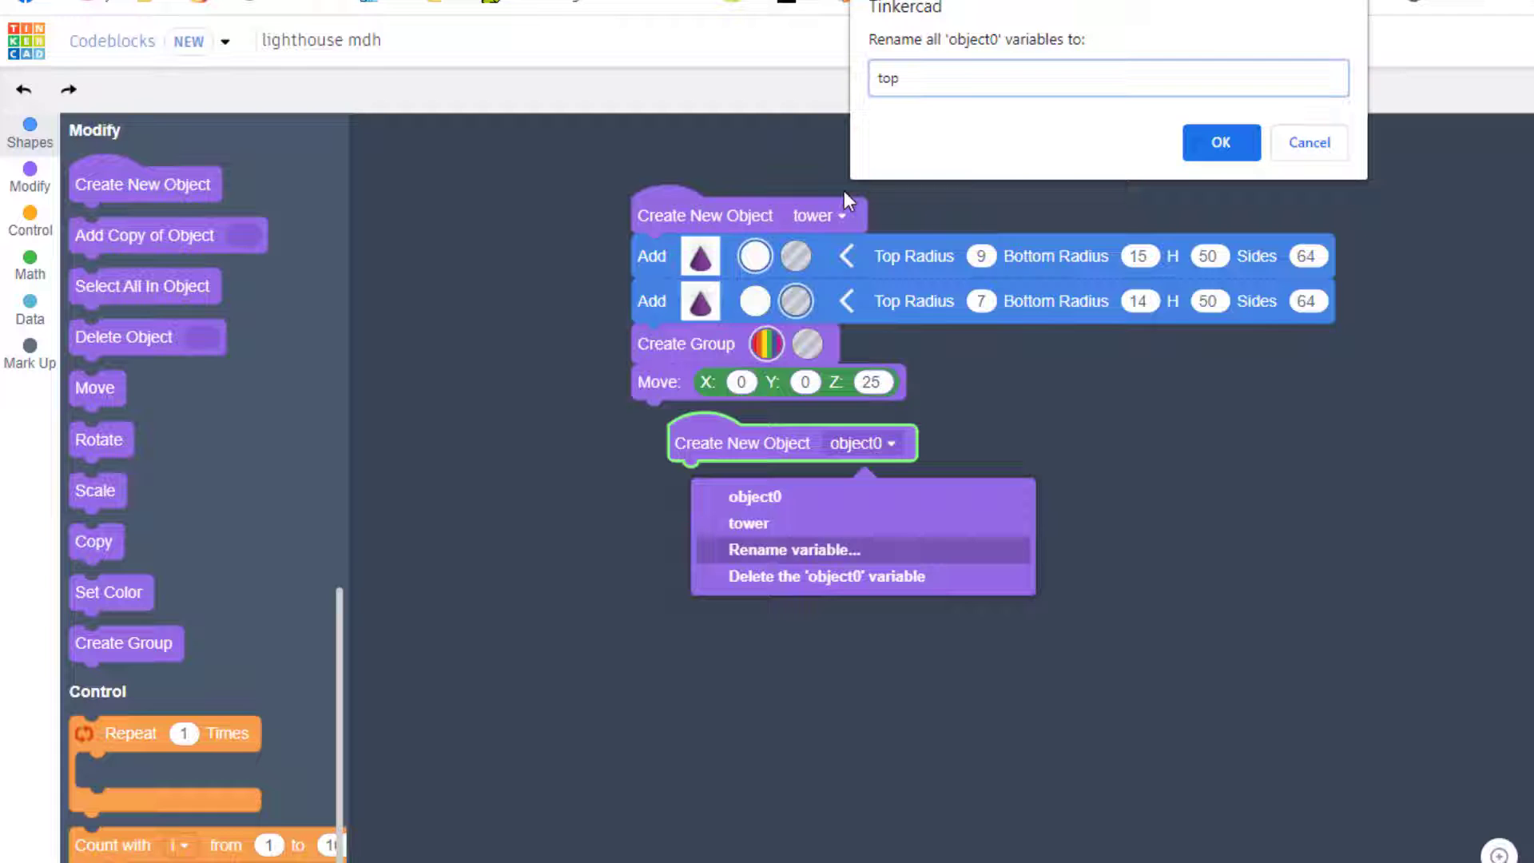
left_click(1221, 141)
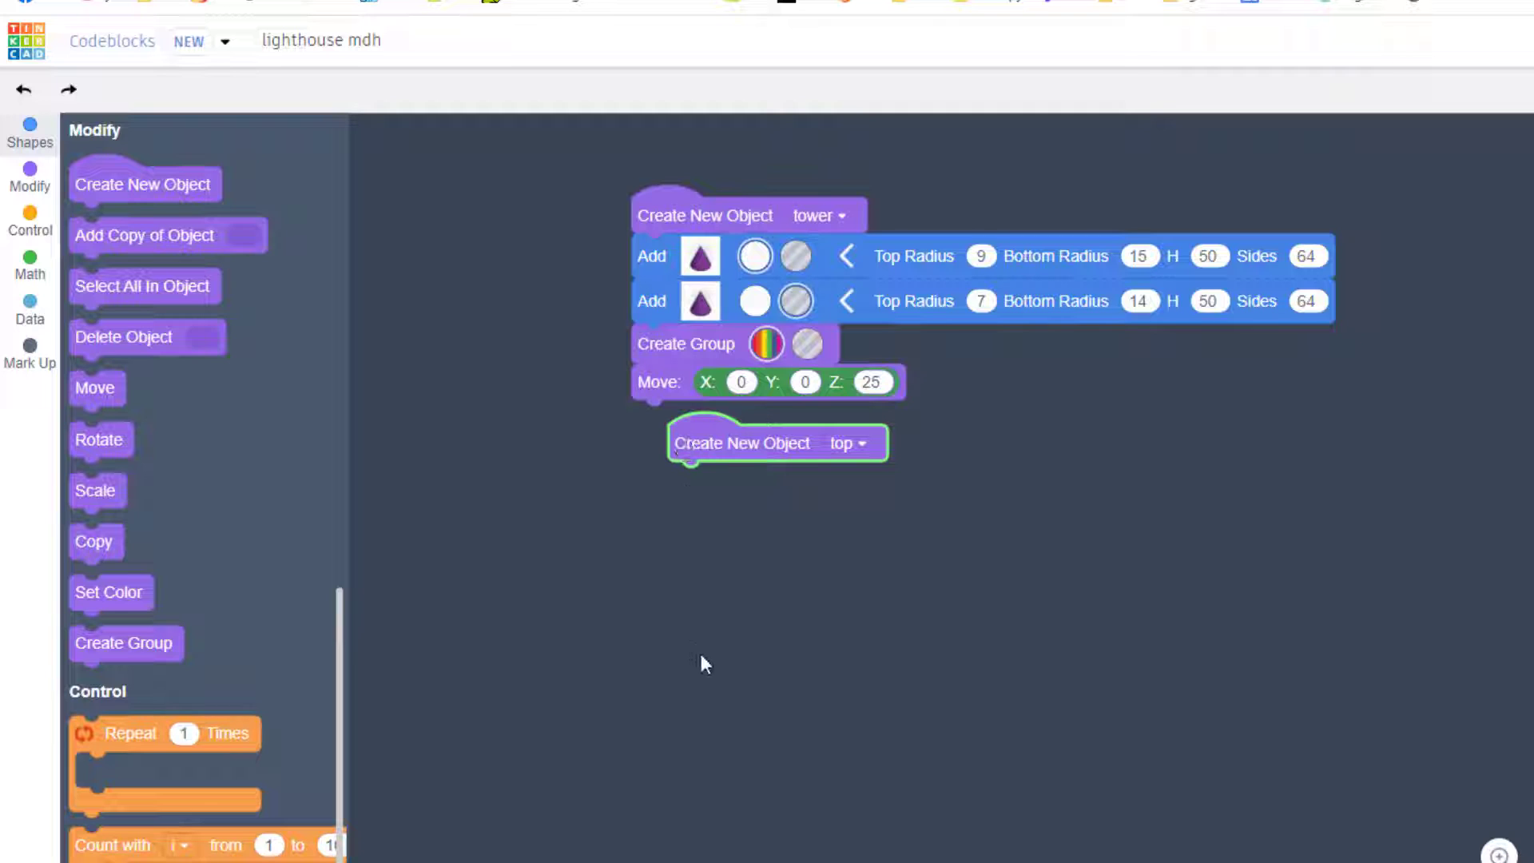
Add a Create Variable block set to 0 under top and rename it 'turn'
left_click(30, 258)
left_click_drag(87, 464, 782, 482)
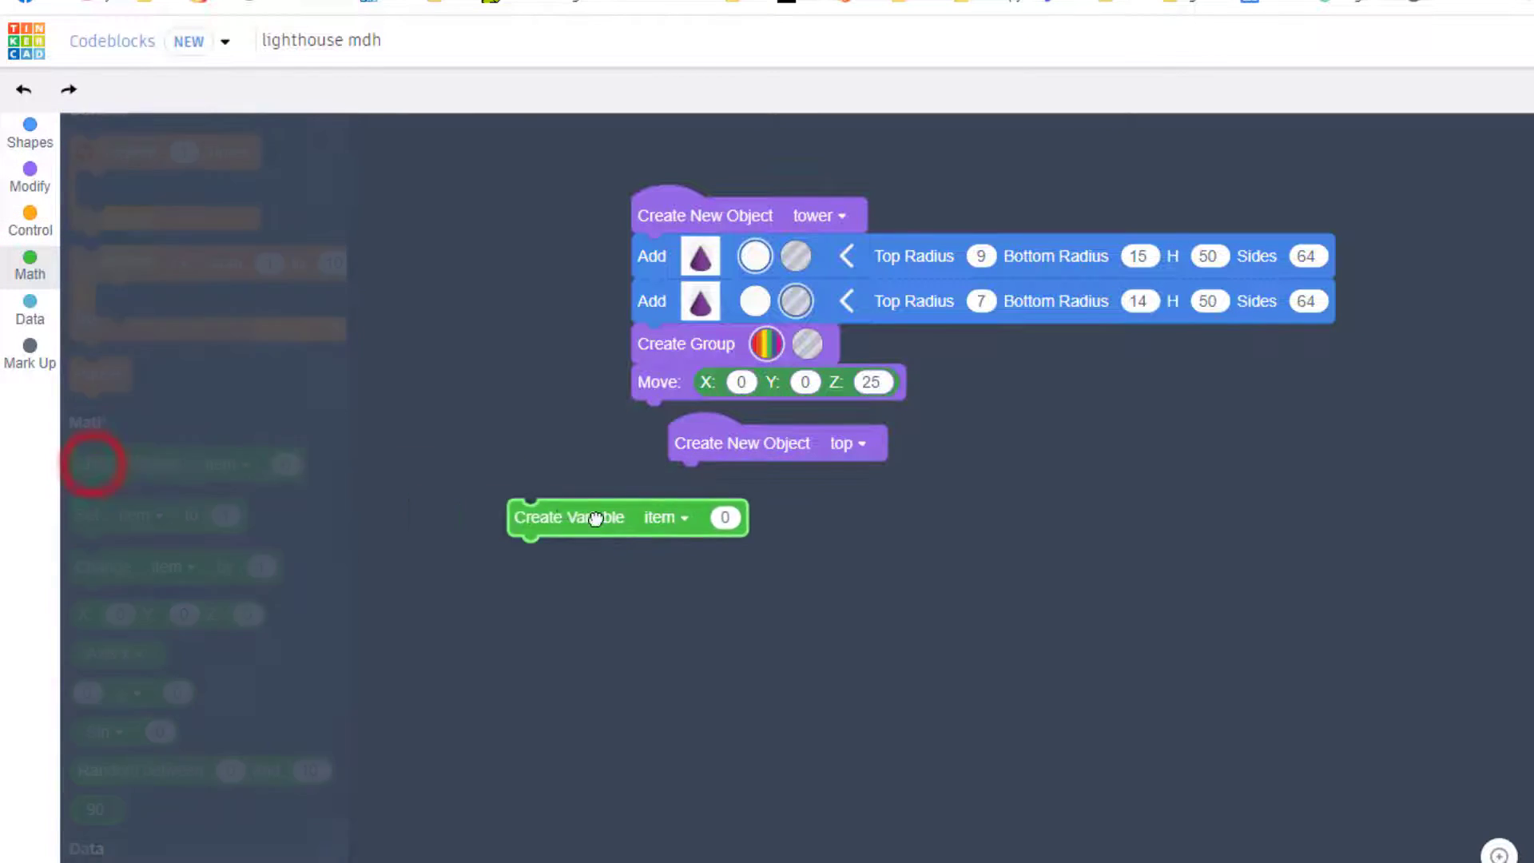
left_click(829, 480)
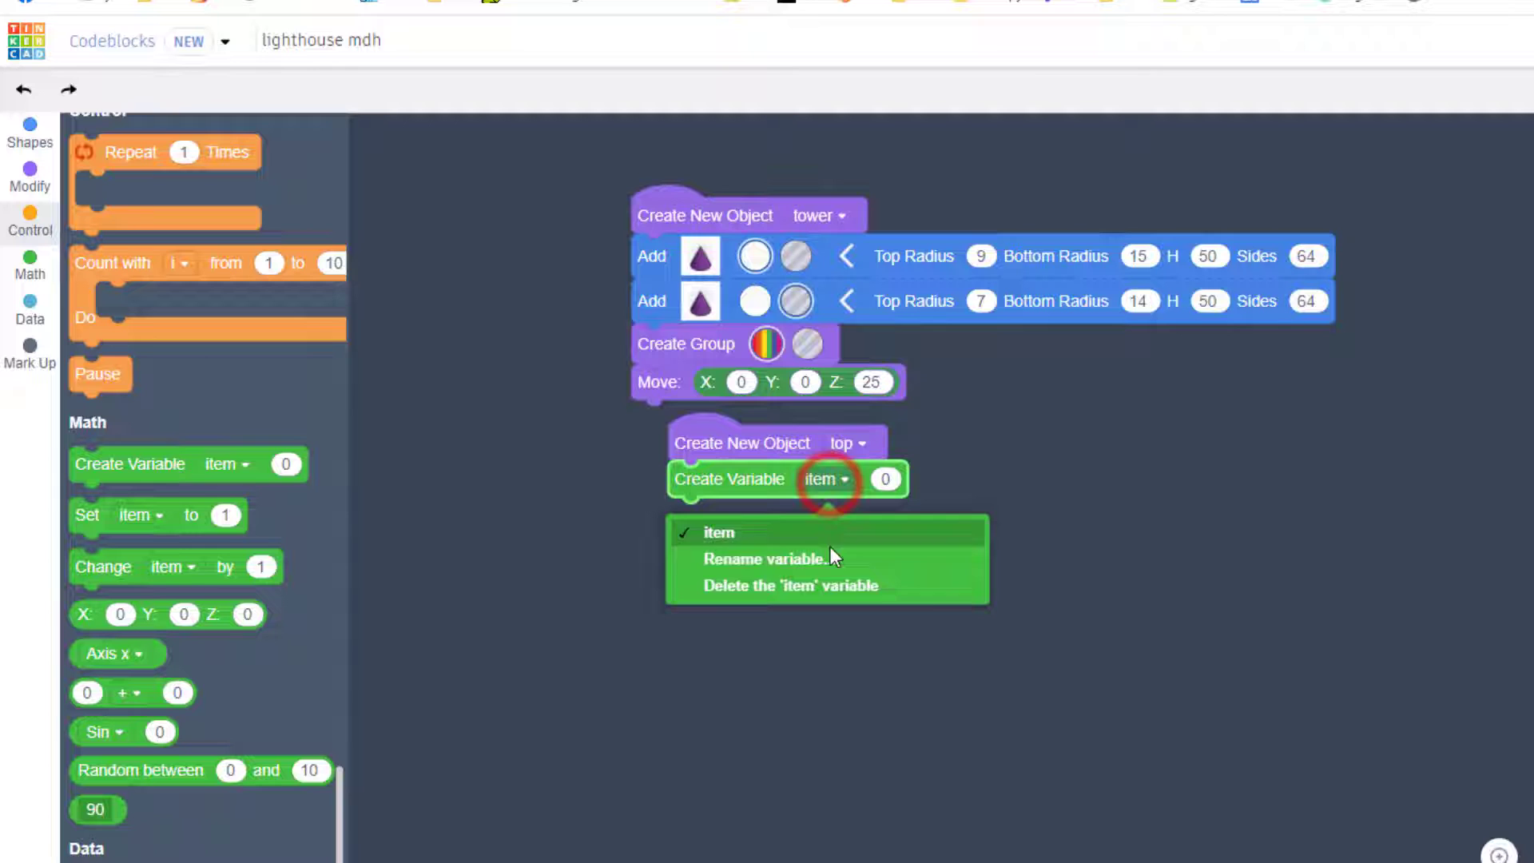
left_click(815, 560)
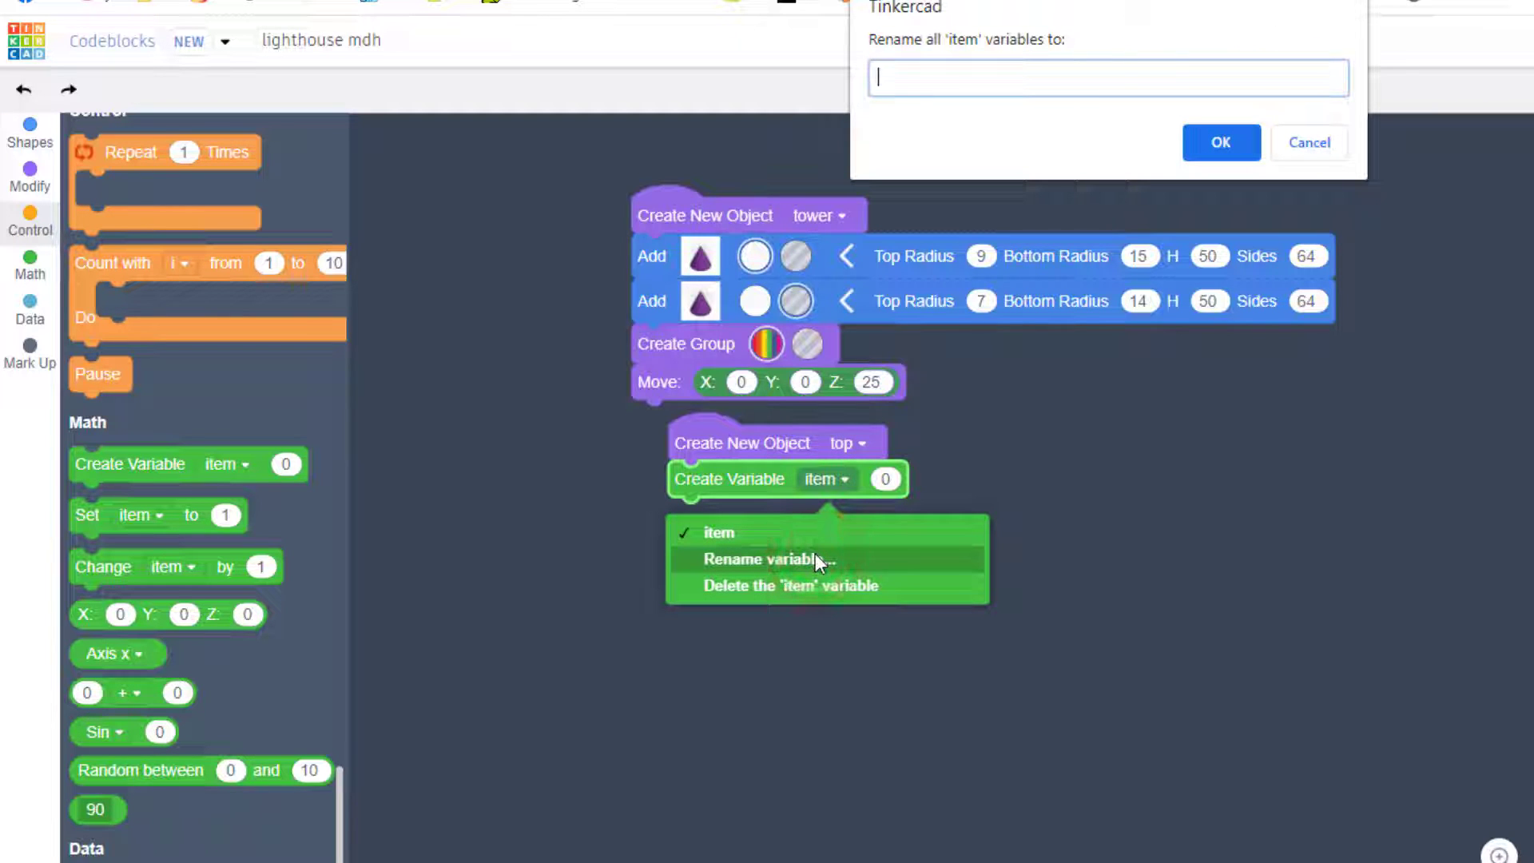
type("turn")
left_click(1221, 143)
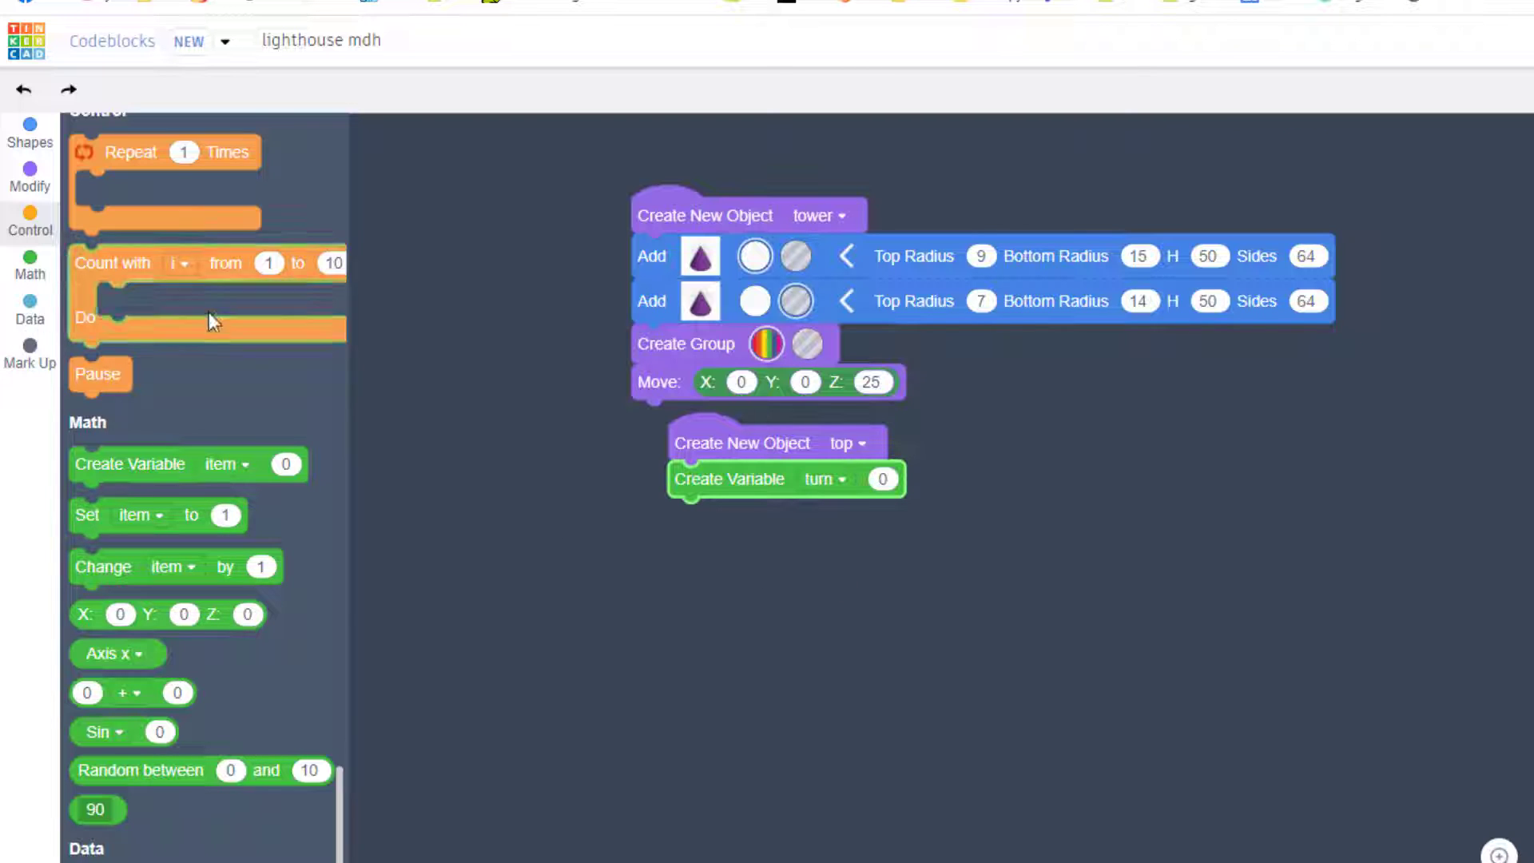
scroll(209, 317, "down", 1)
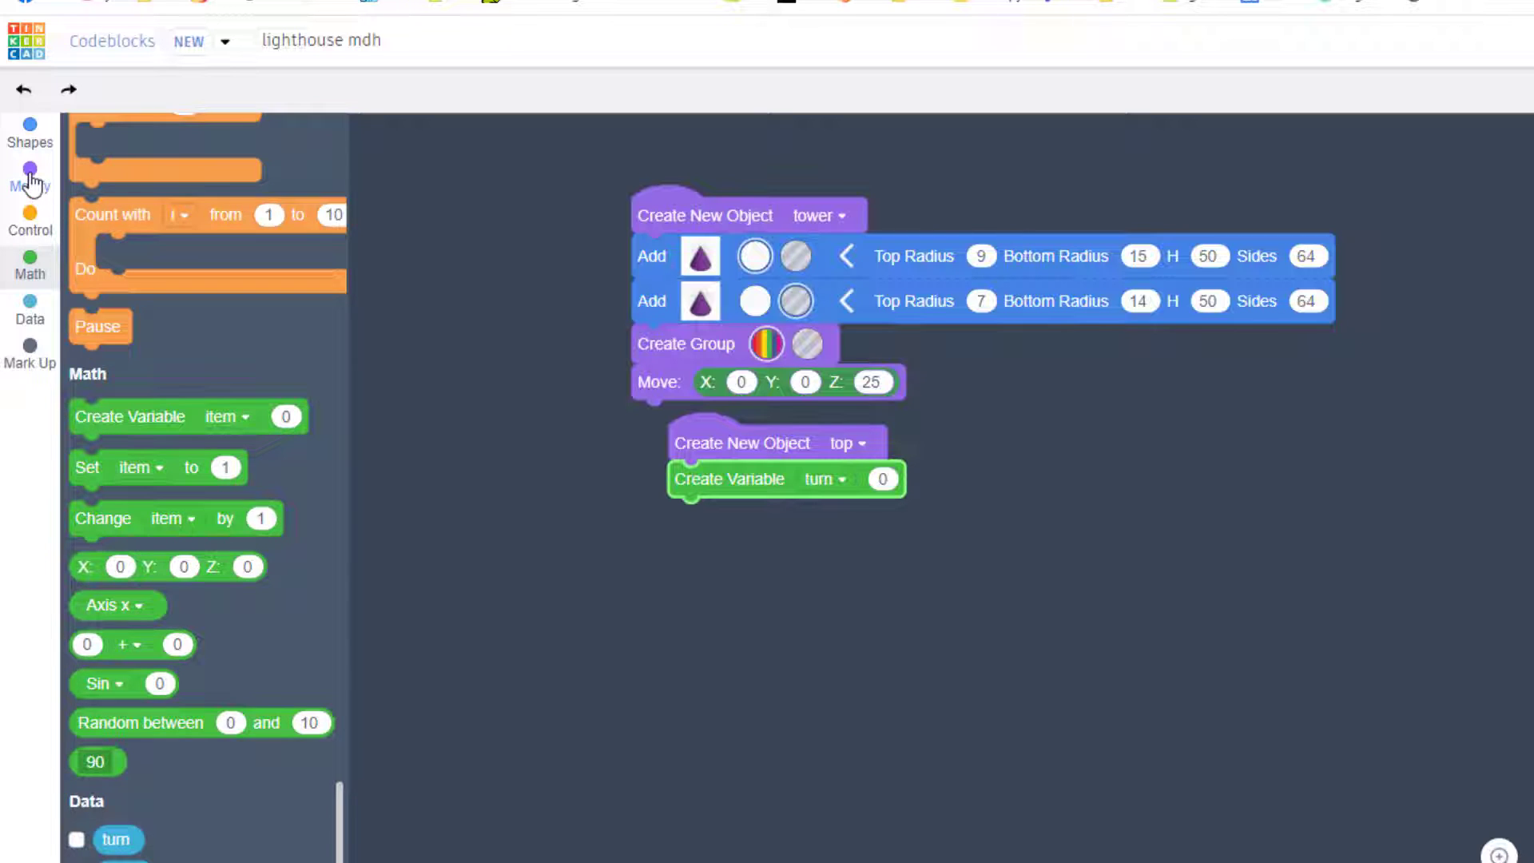
left_click(31, 135)
scroll(156, 719, "down", 5)
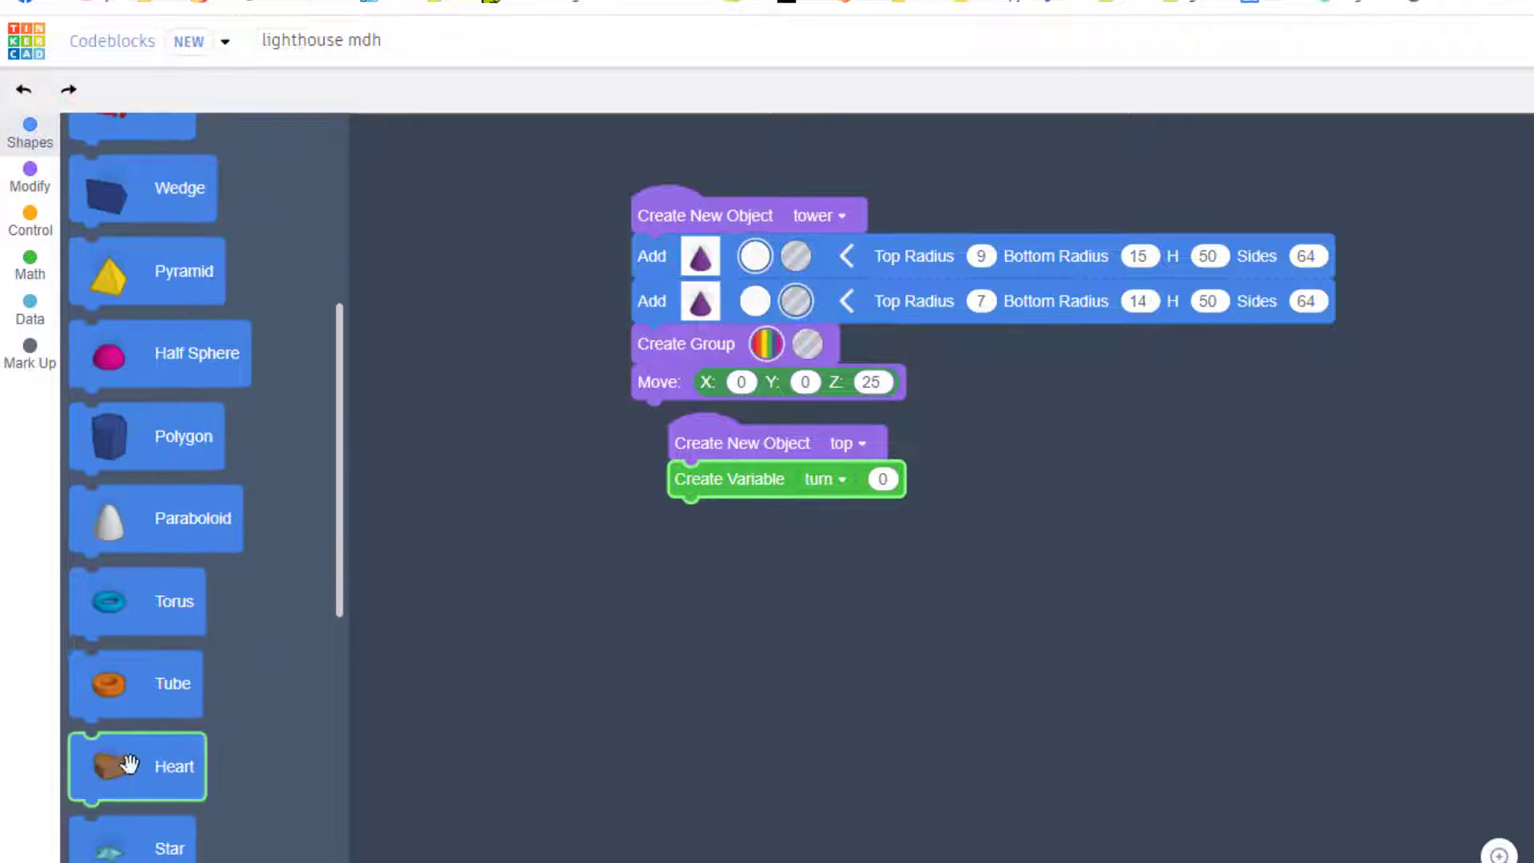
Add a tube to the top object with radius 8 and wall thickness 1
left_click_drag(120, 679, 366, 652)
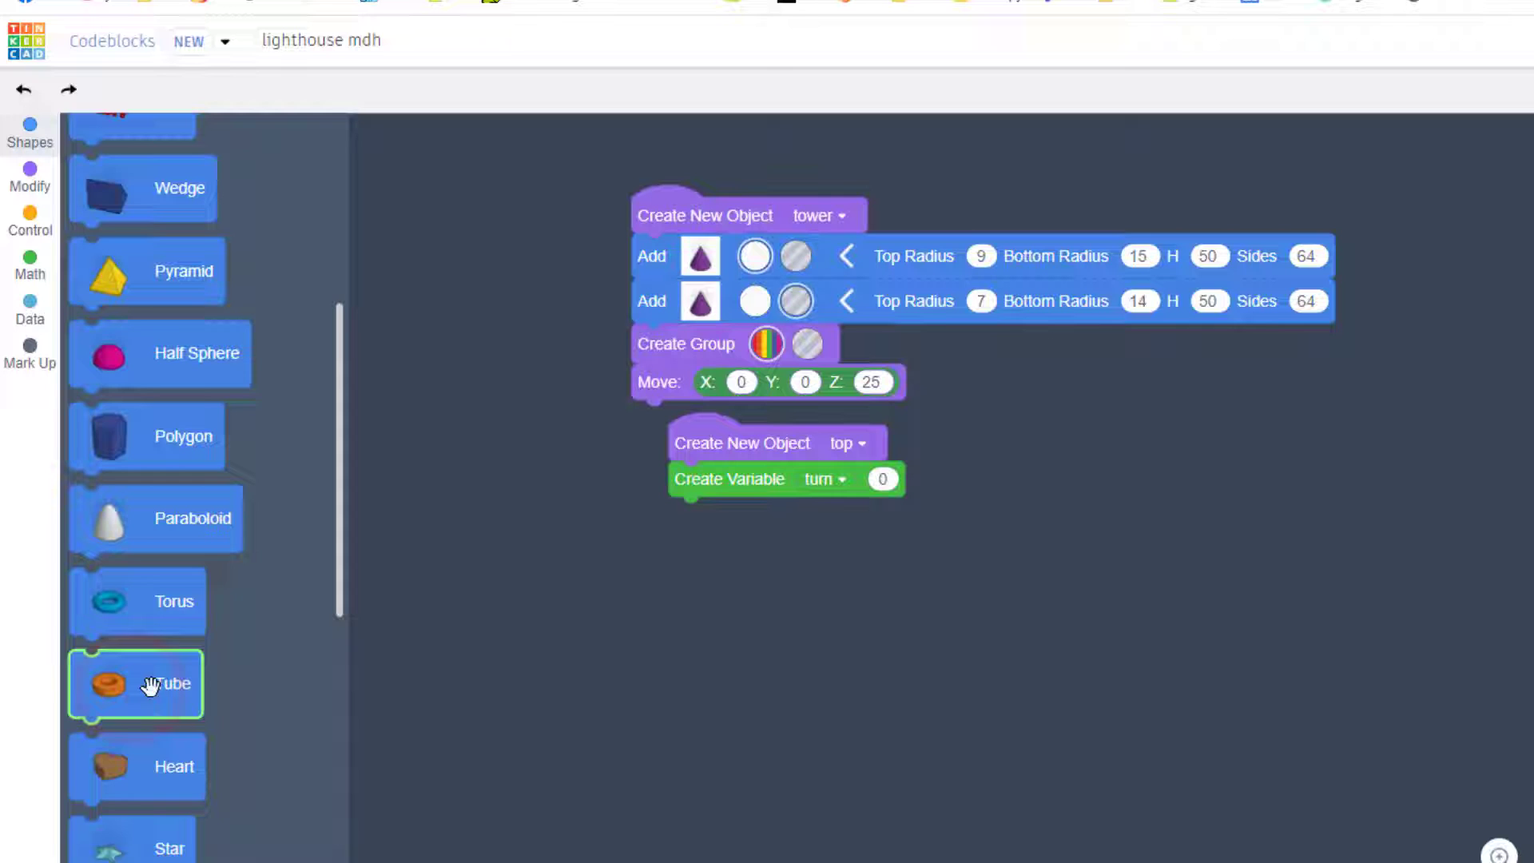
left_click_drag(366, 652, 791, 521)
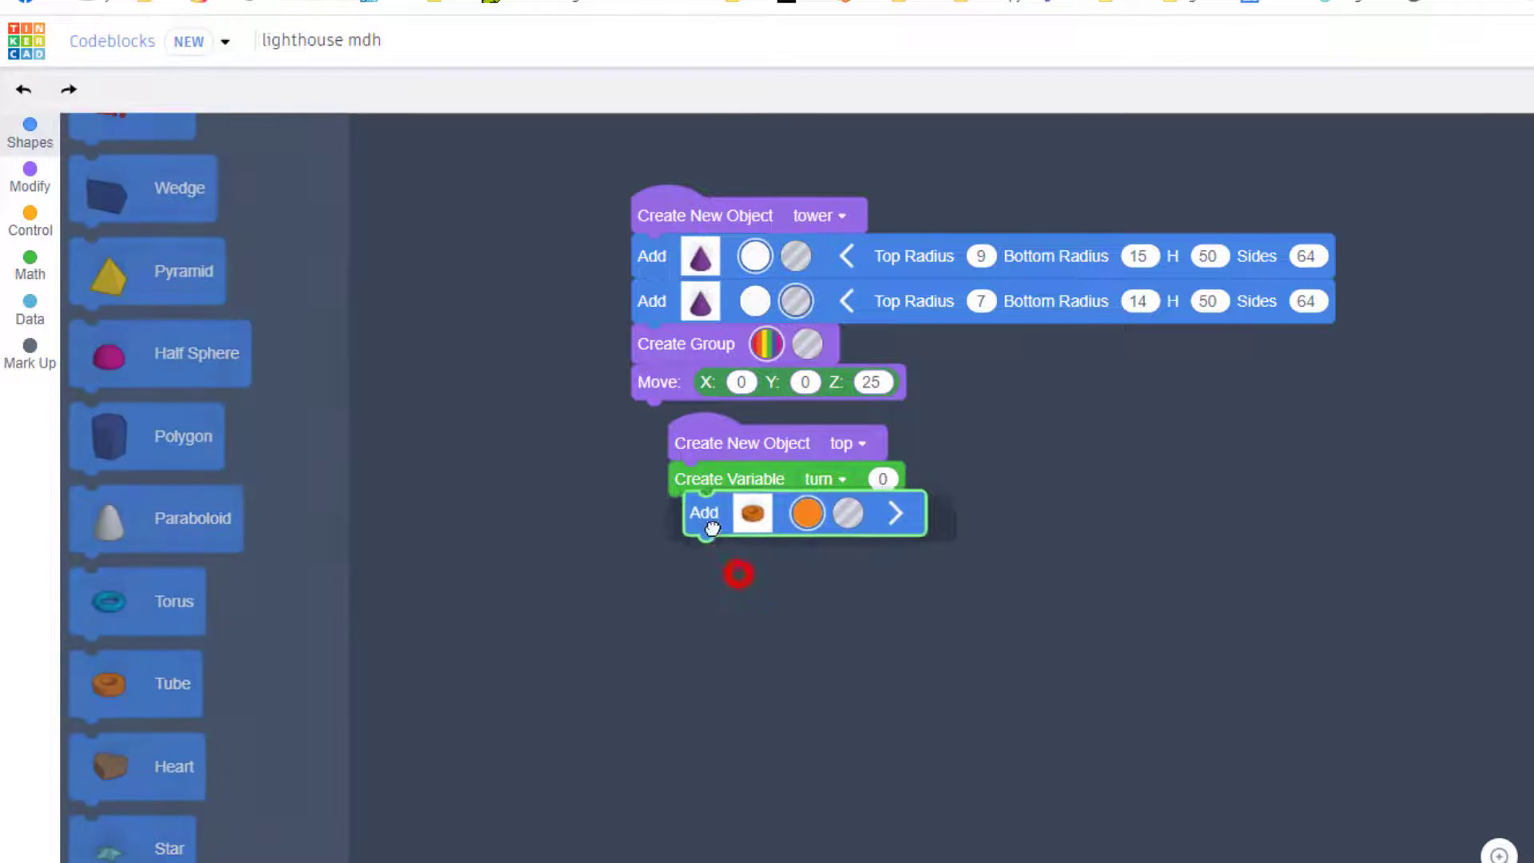
left_click(879, 518)
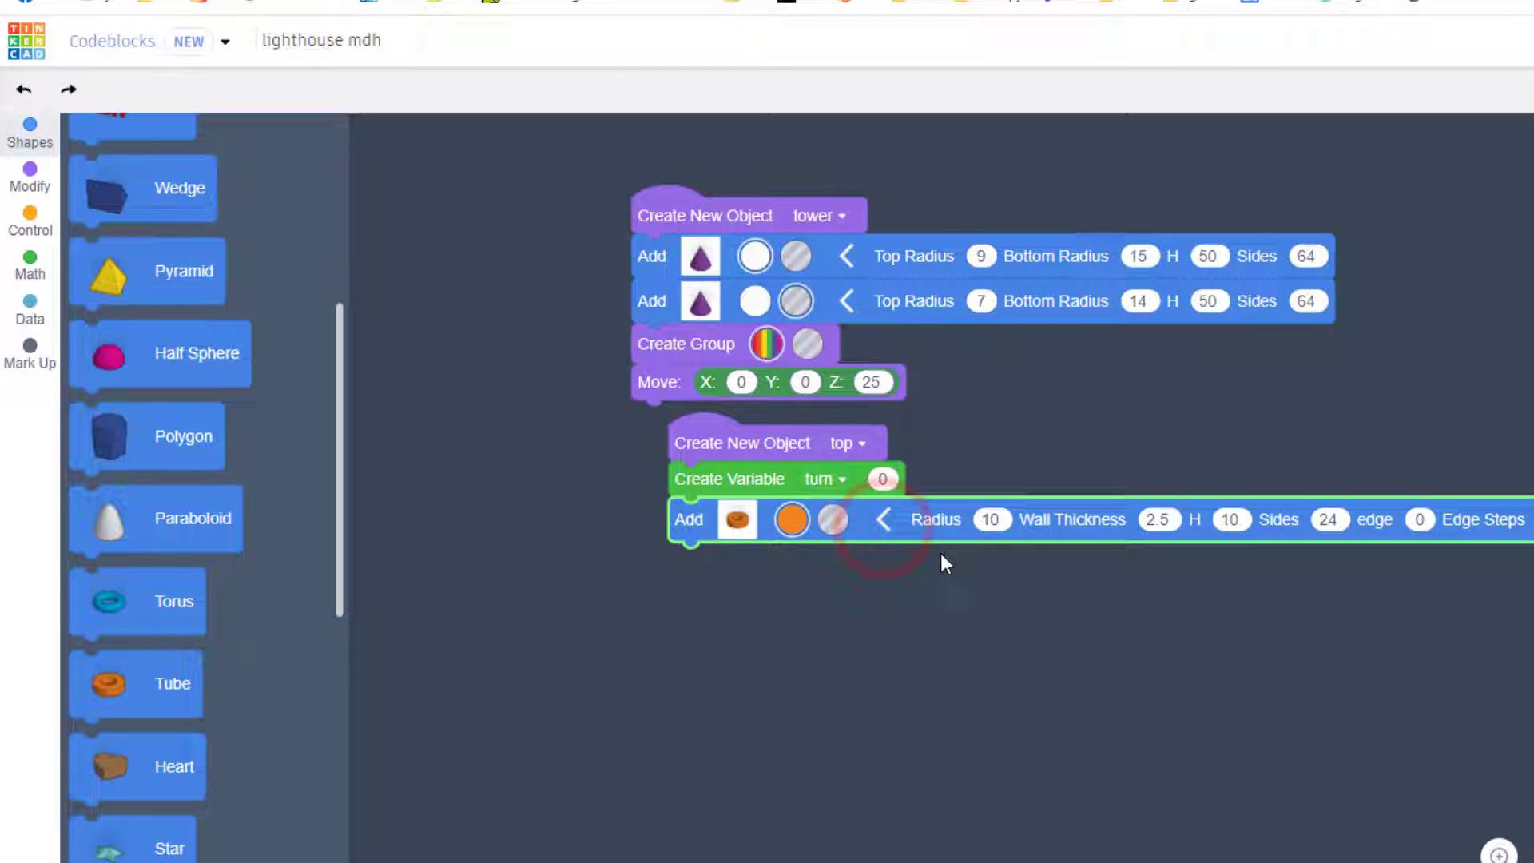
left_click(983, 521)
type("8")
left_click(1114, 690)
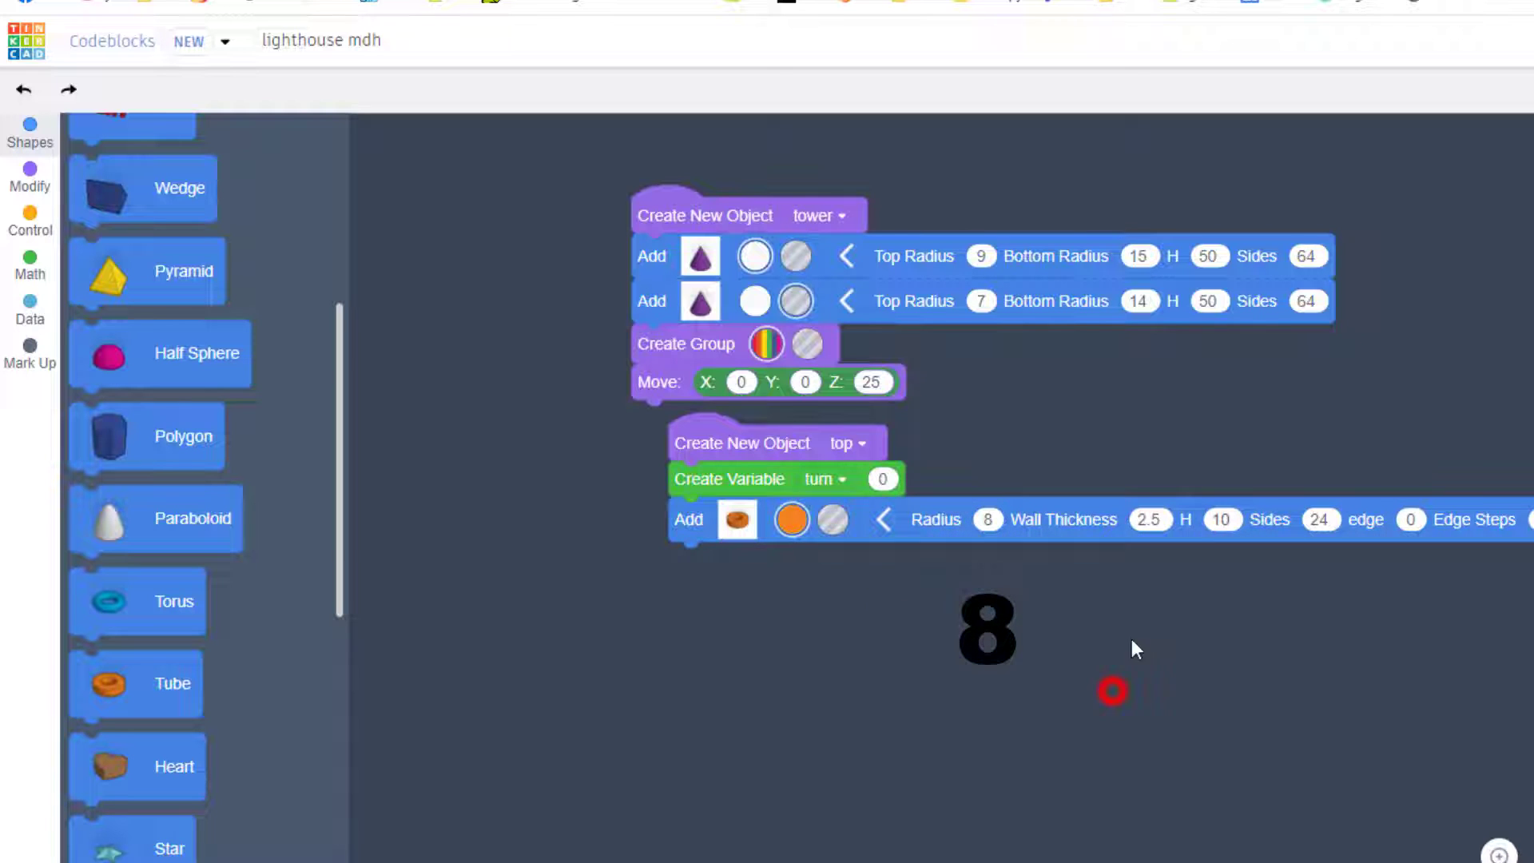
left_click(1152, 519)
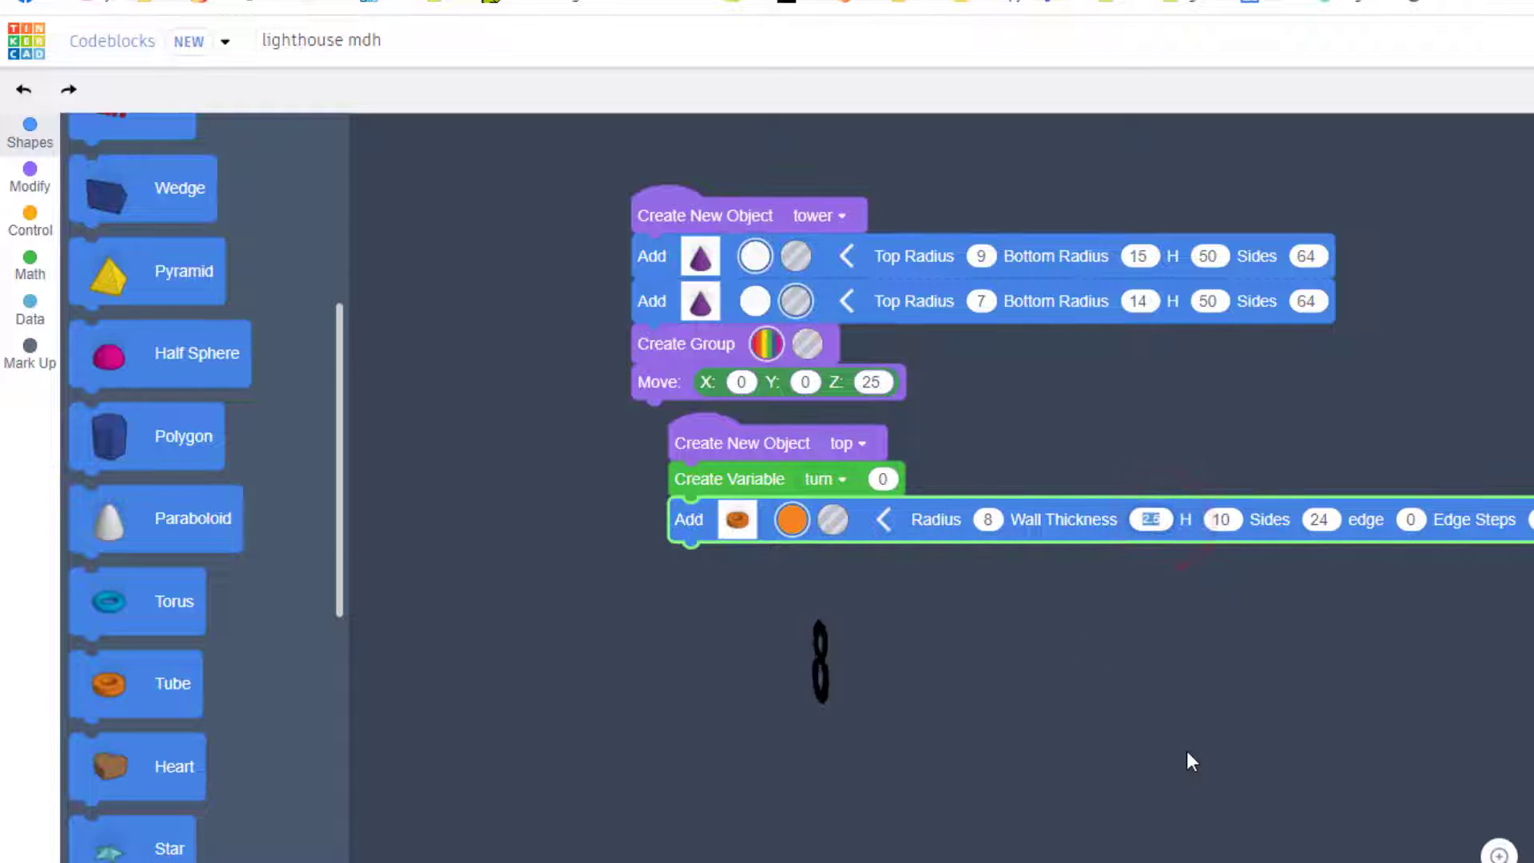
type("1")
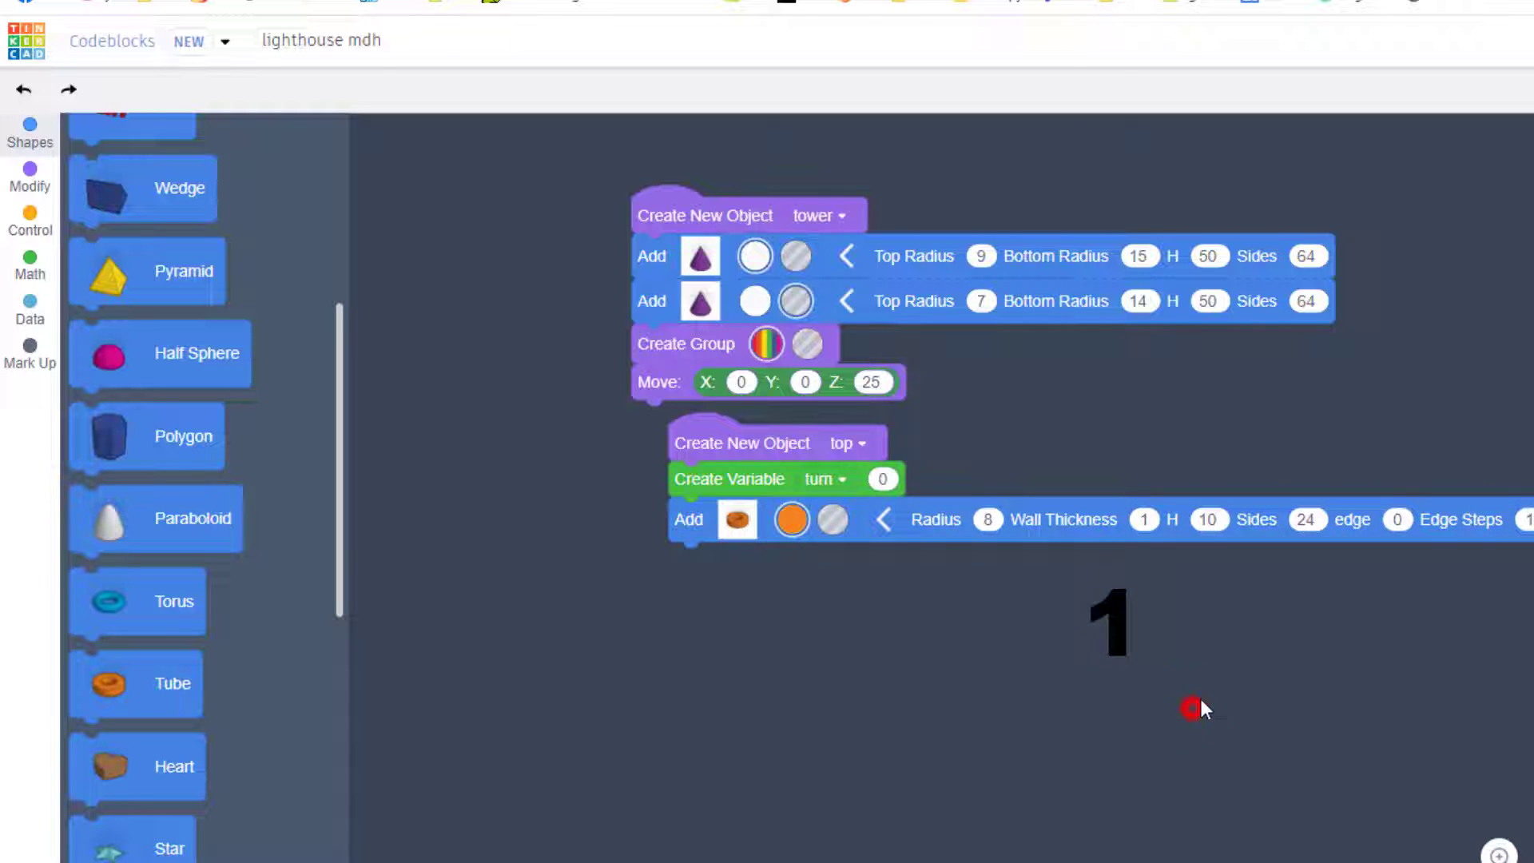
left_click(1220, 519)
Set the tube's height to 15 and sides to 64
left_click(1211, 519)
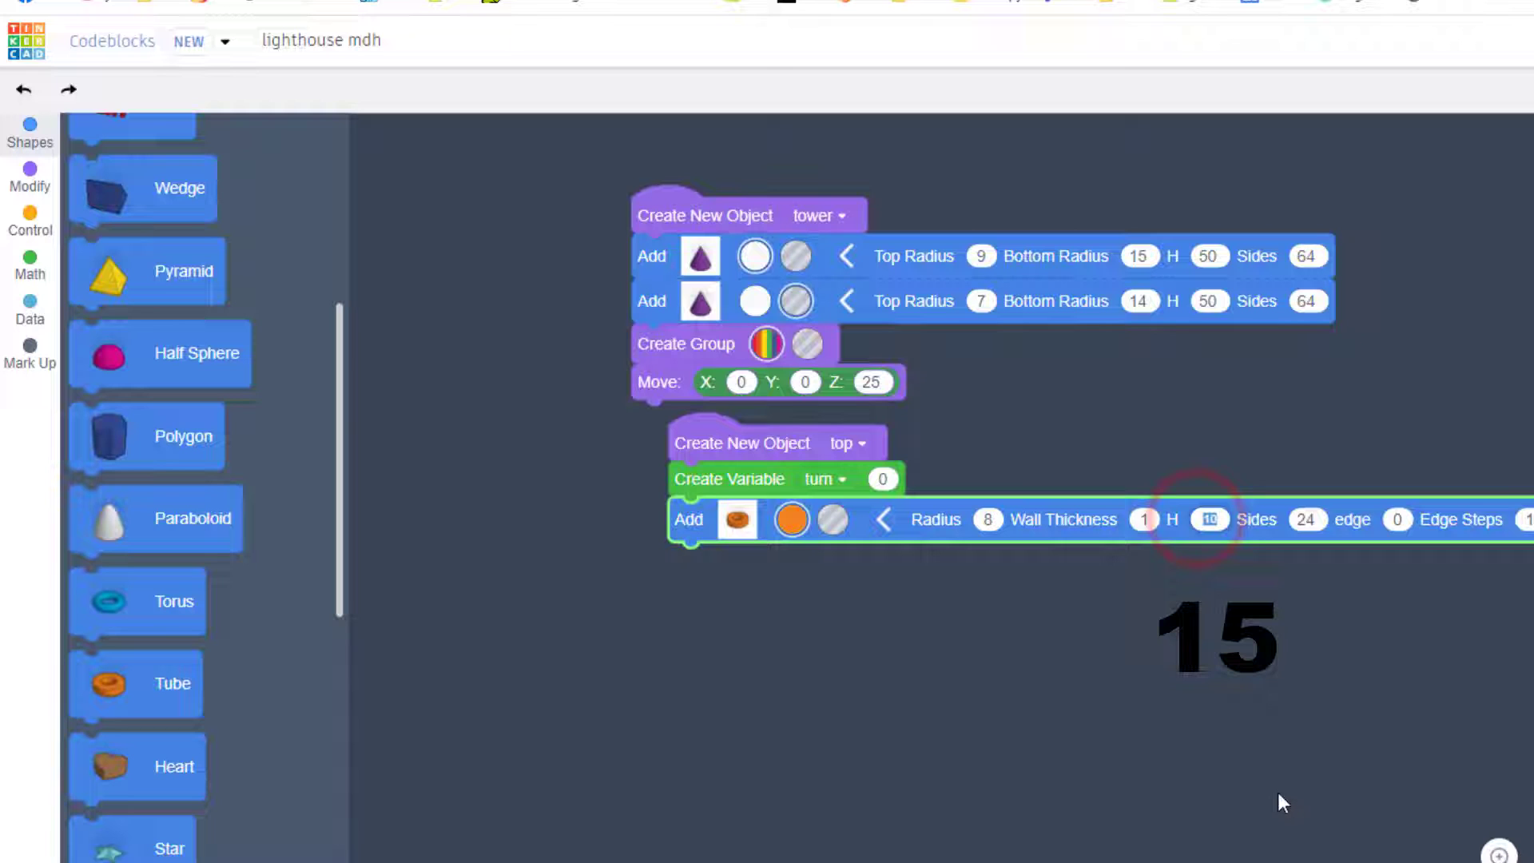
type("15")
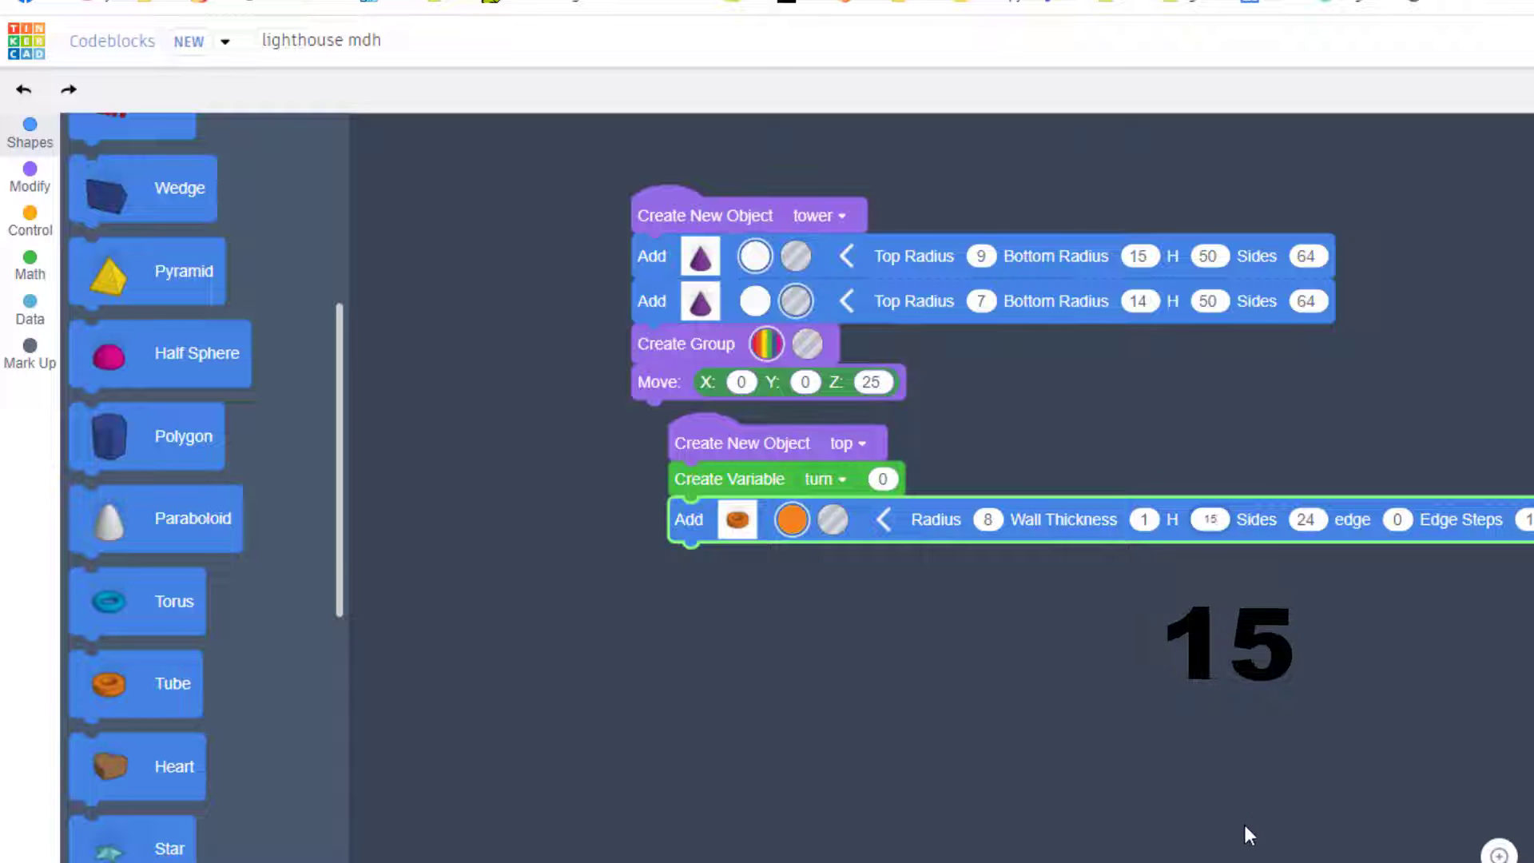
left_click(1265, 762)
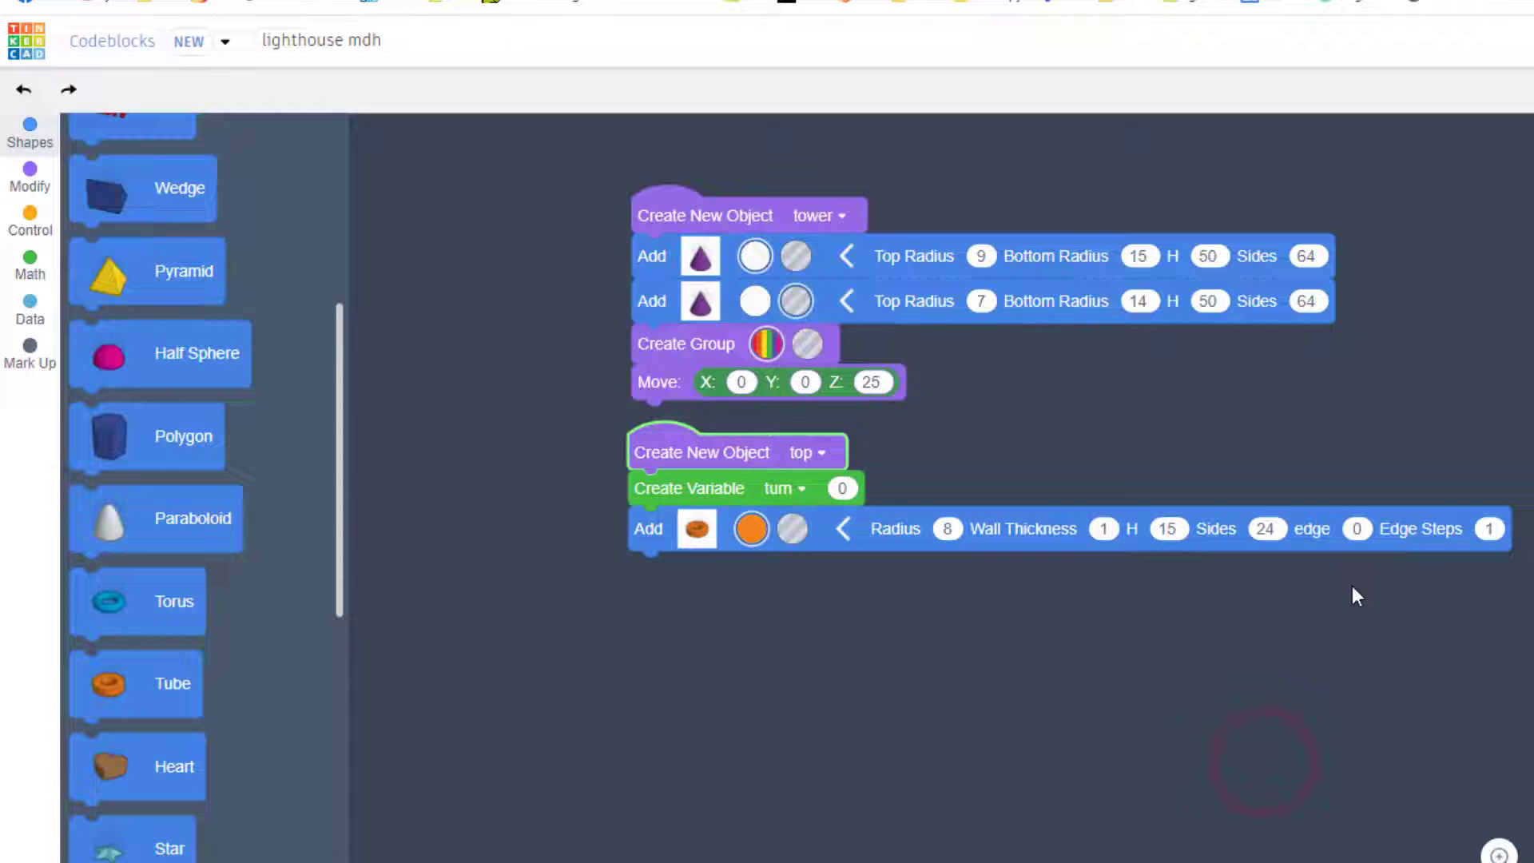
left_click(1358, 528)
left_click(1265, 529)
type("64")
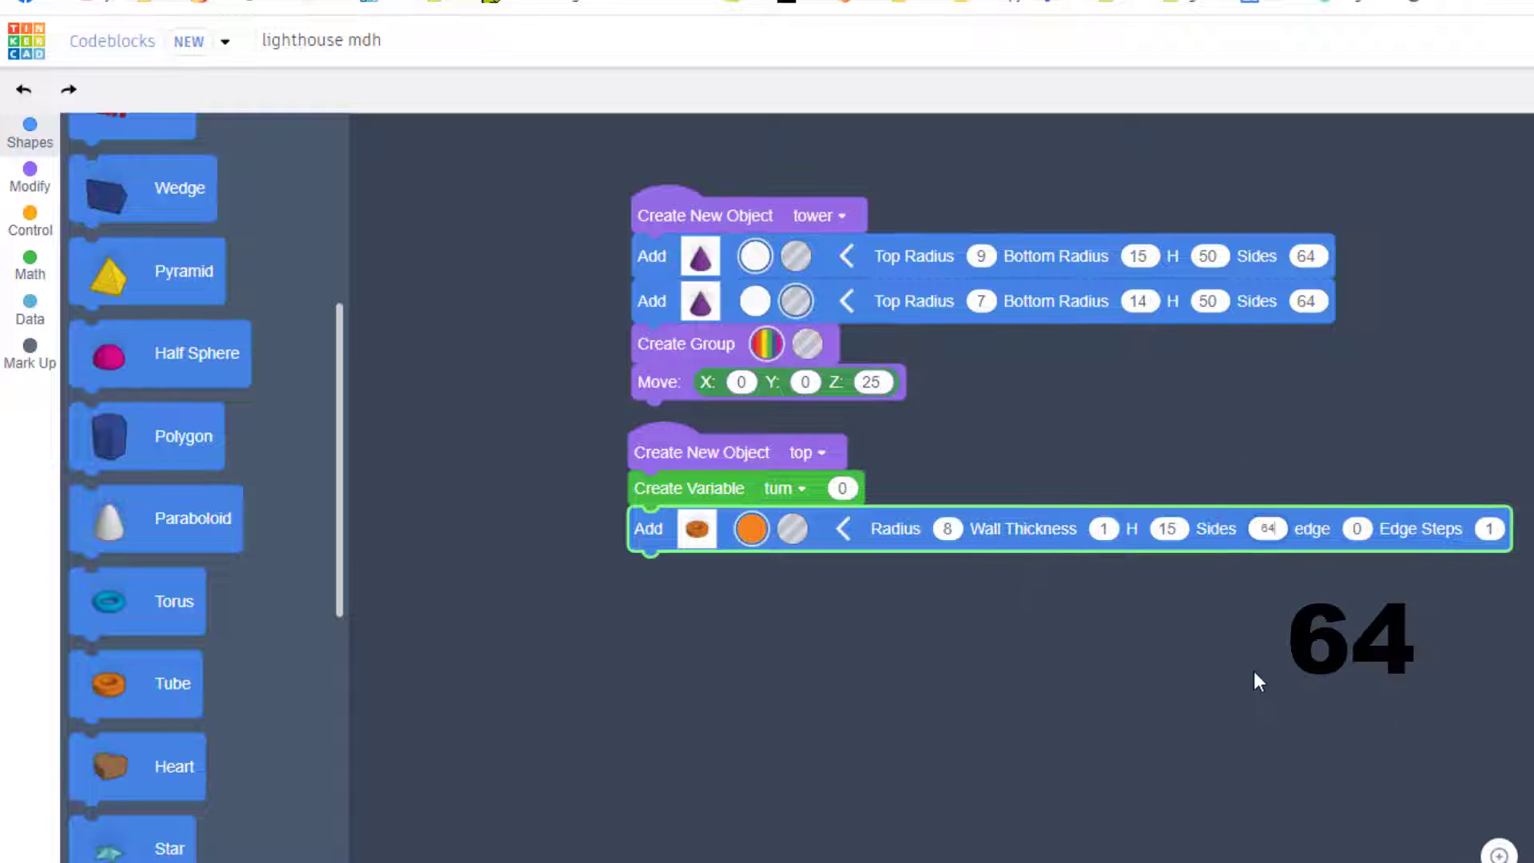
left_click(1243, 620)
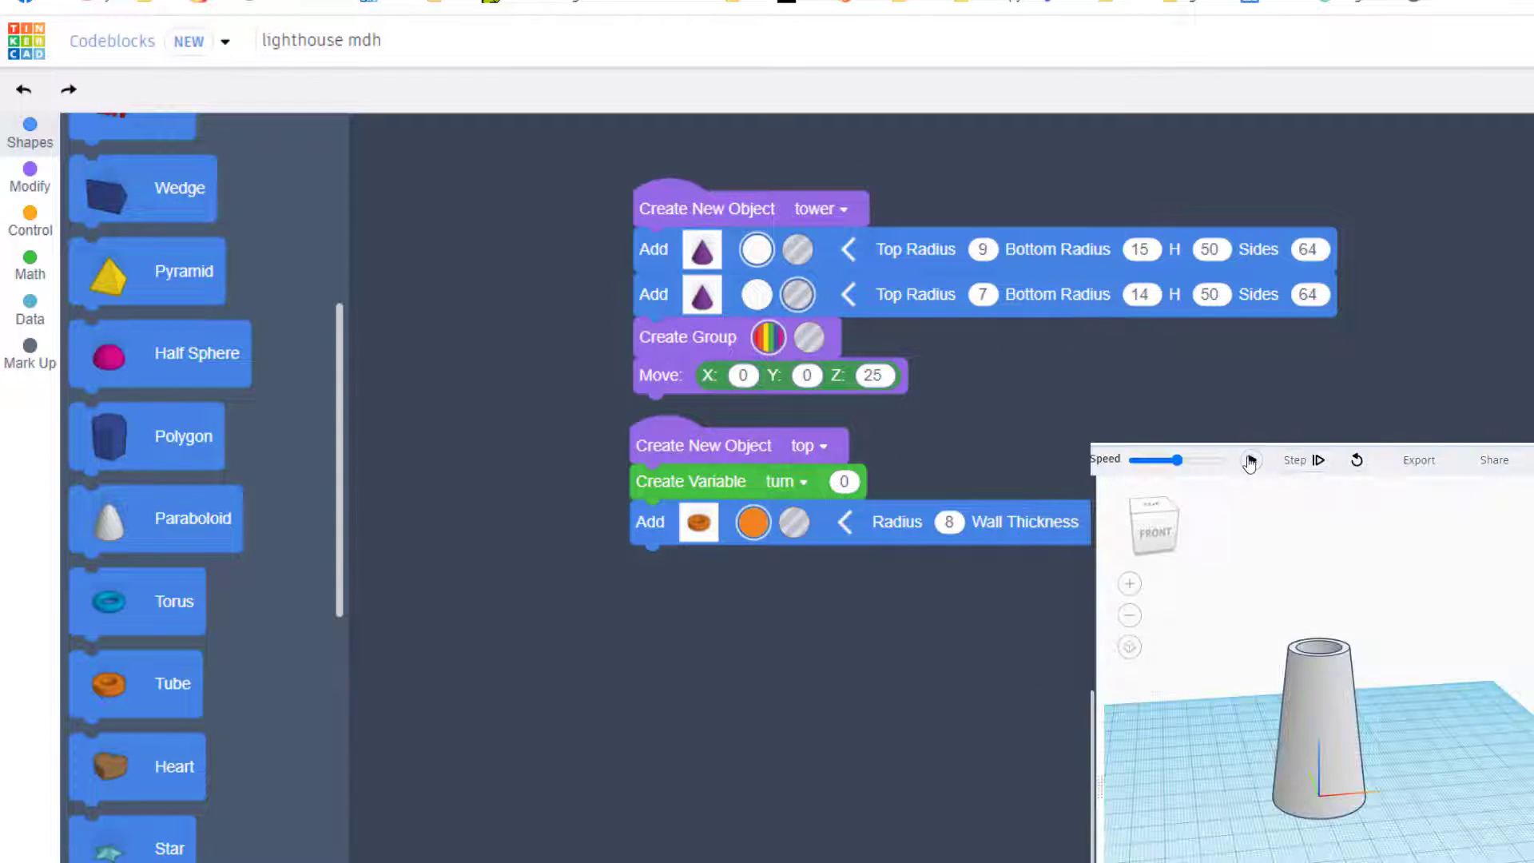
Move the top tube up 55 on Z and preview the orange tube atop the white tower
left_click(1249, 462)
left_click(30, 177)
left_click_drag(94, 387, 657, 564)
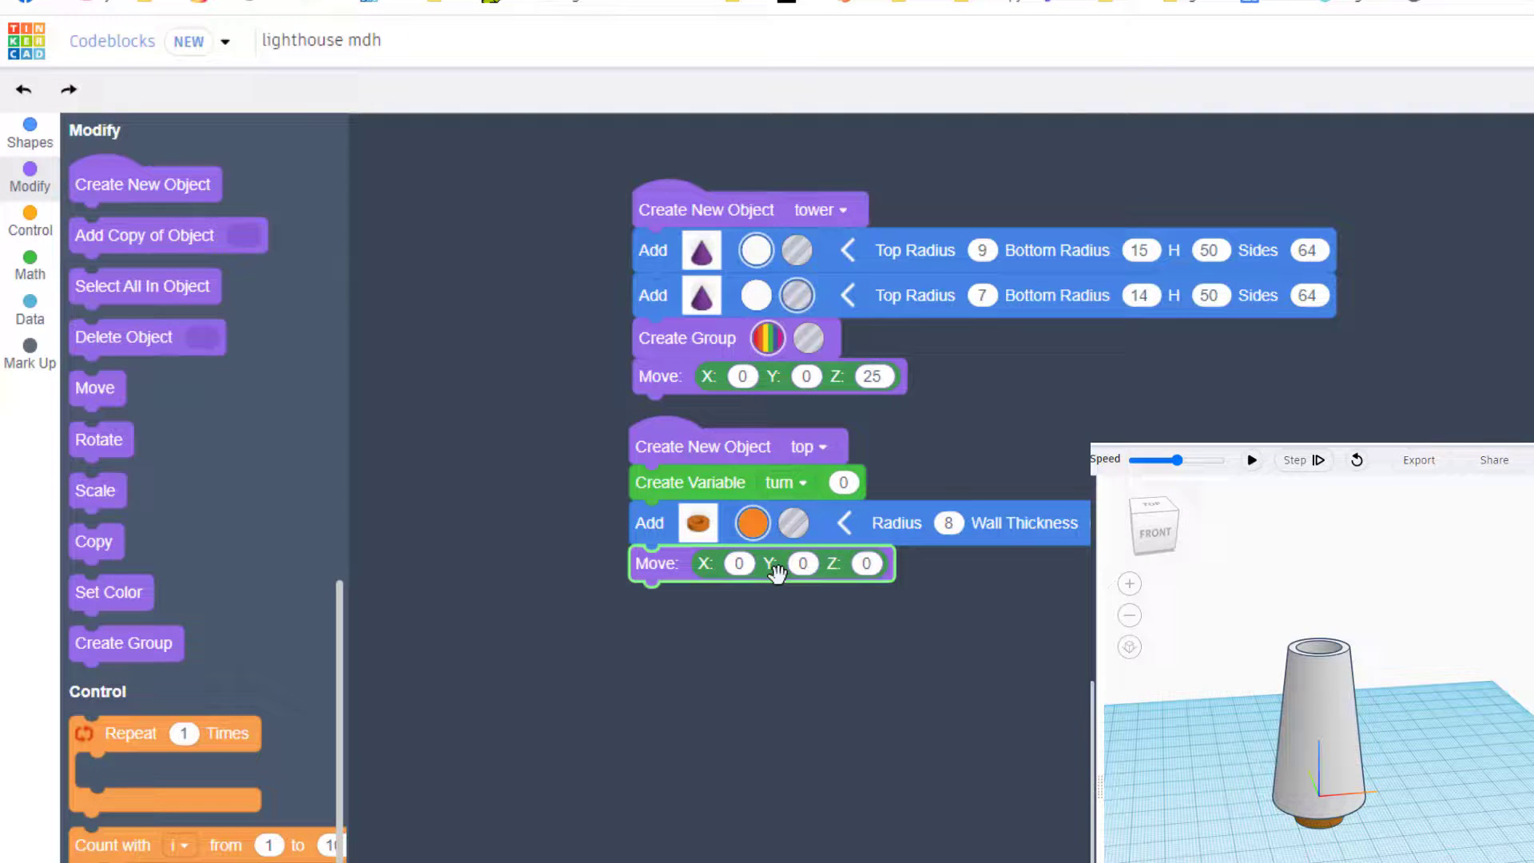
left_click(865, 562)
type("3")
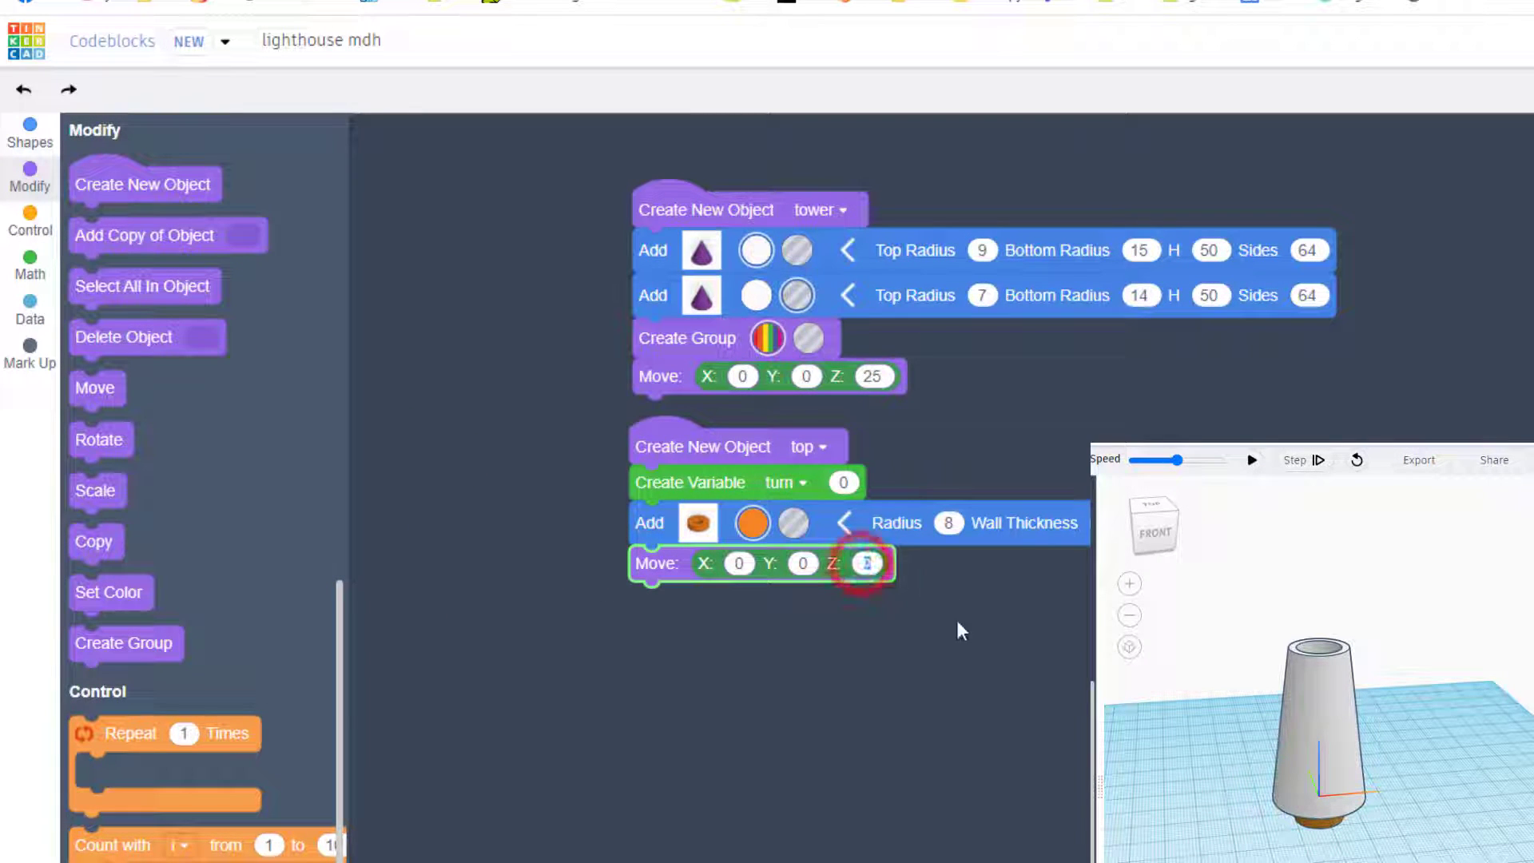
type("55")
left_click(940, 654)
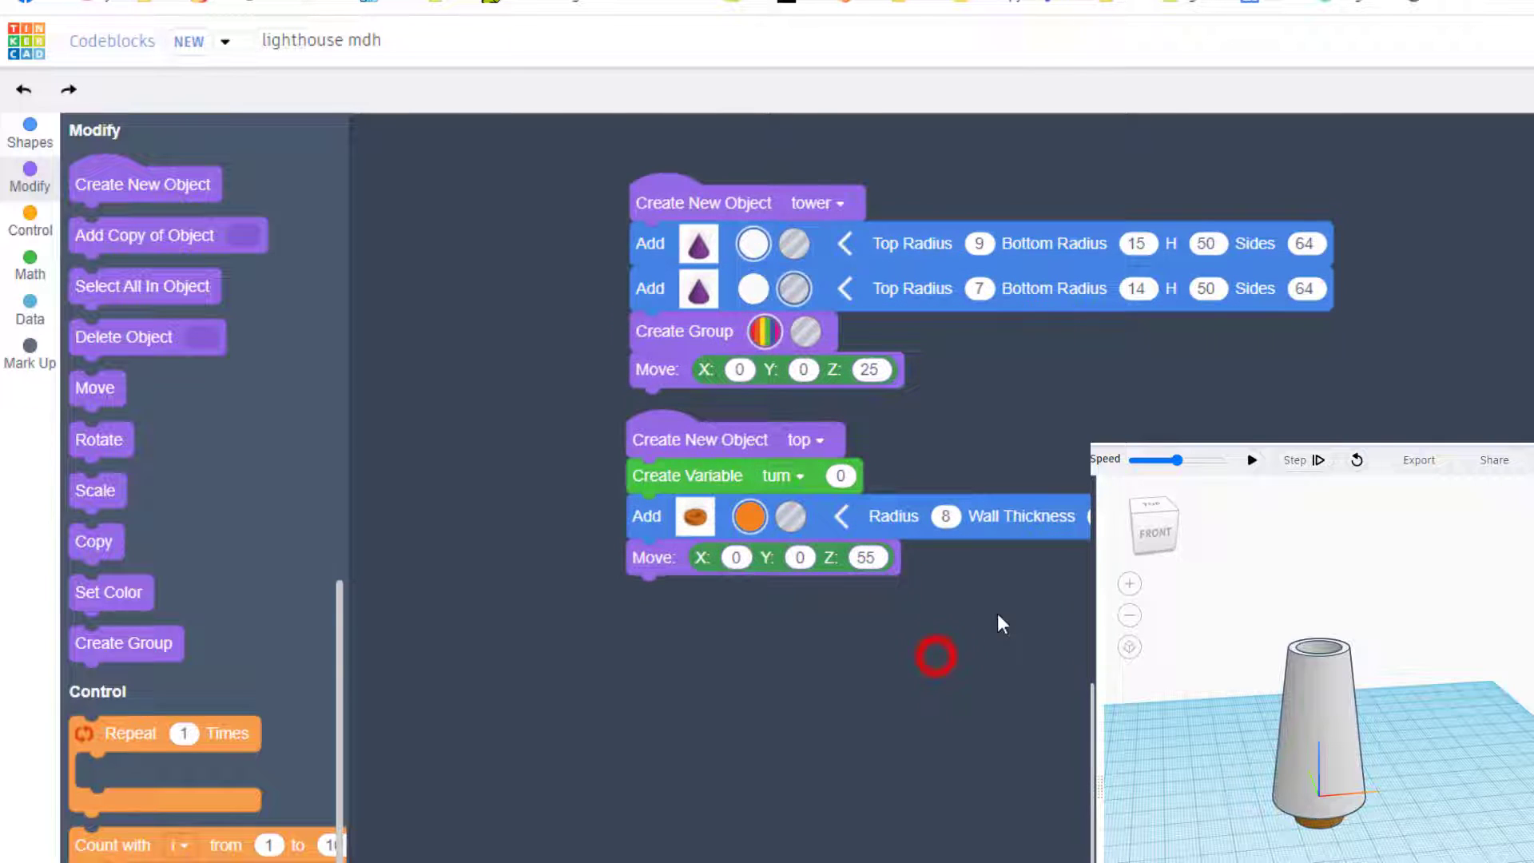
left_click(1254, 462)
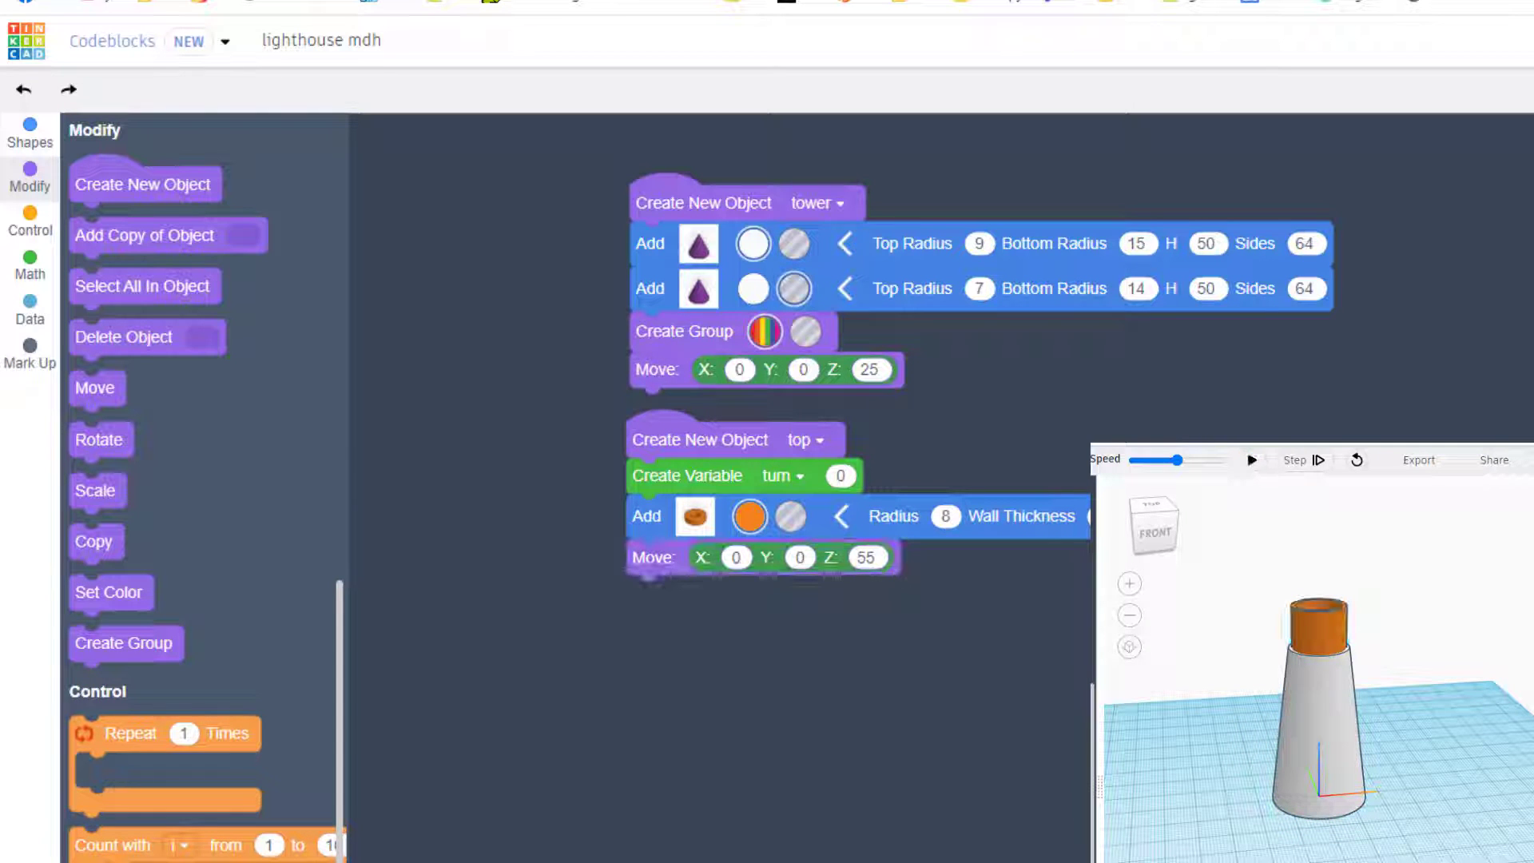
right_click_drag(1414, 743, 1414, 719)
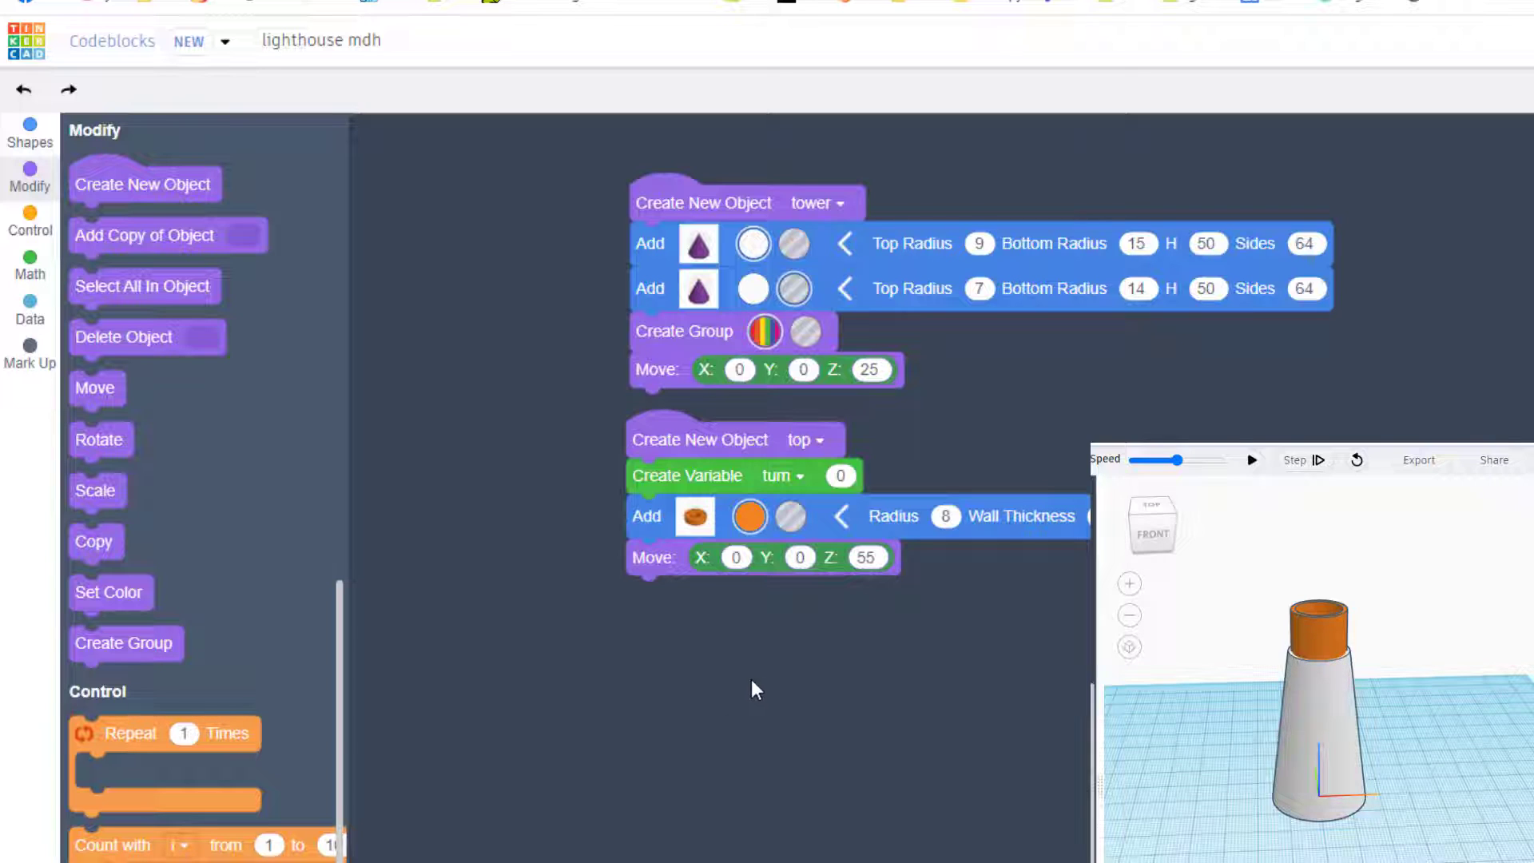
Add a cylinder to the top object with radius 14, height 1.5 and 64 sides
left_click(29, 131)
left_click_drag(144, 151, 683, 600)
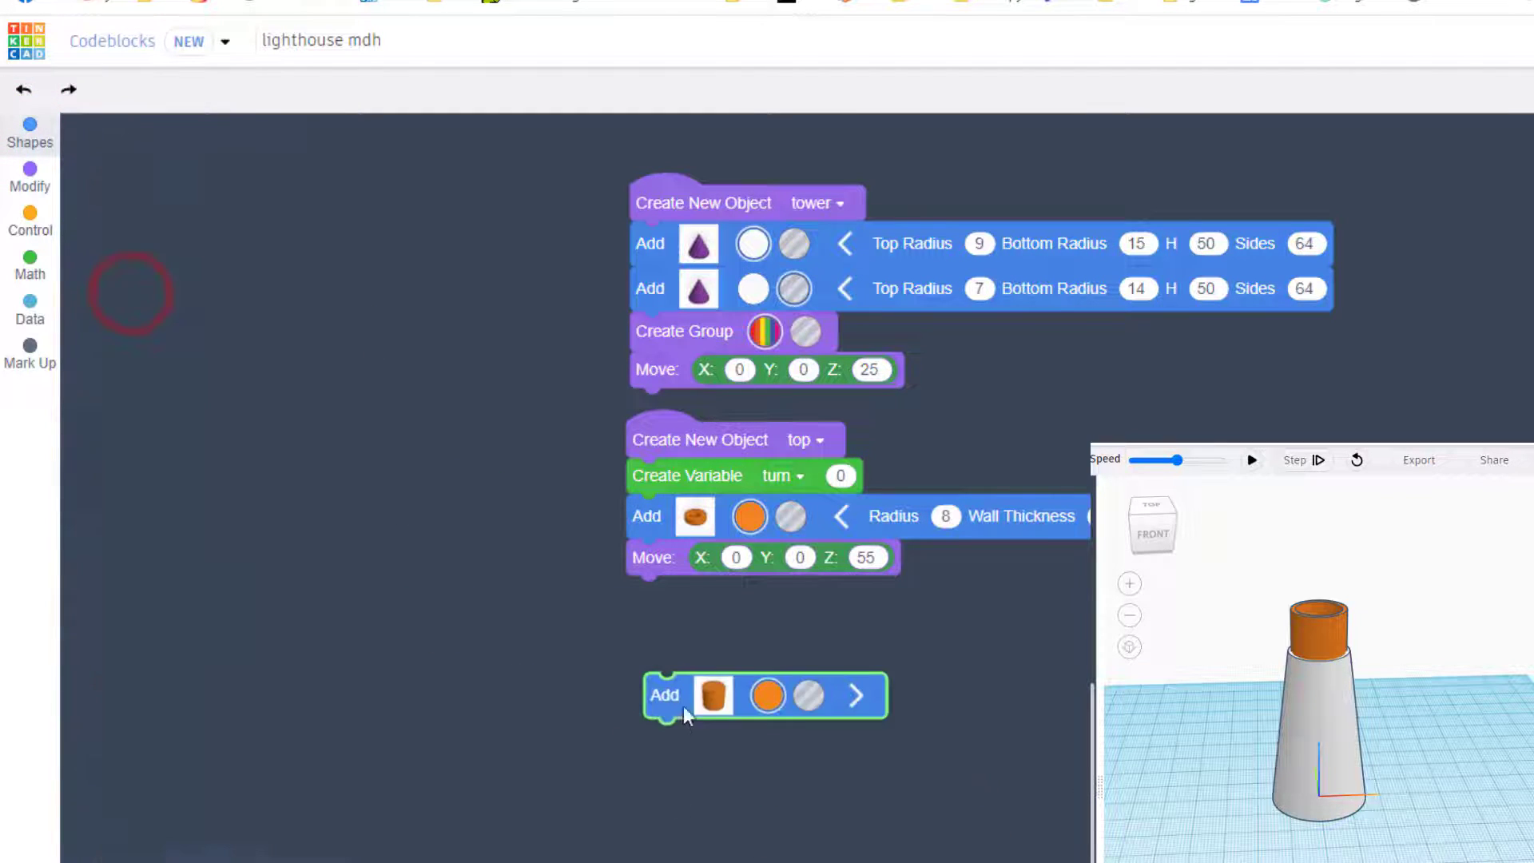
left_click(834, 596)
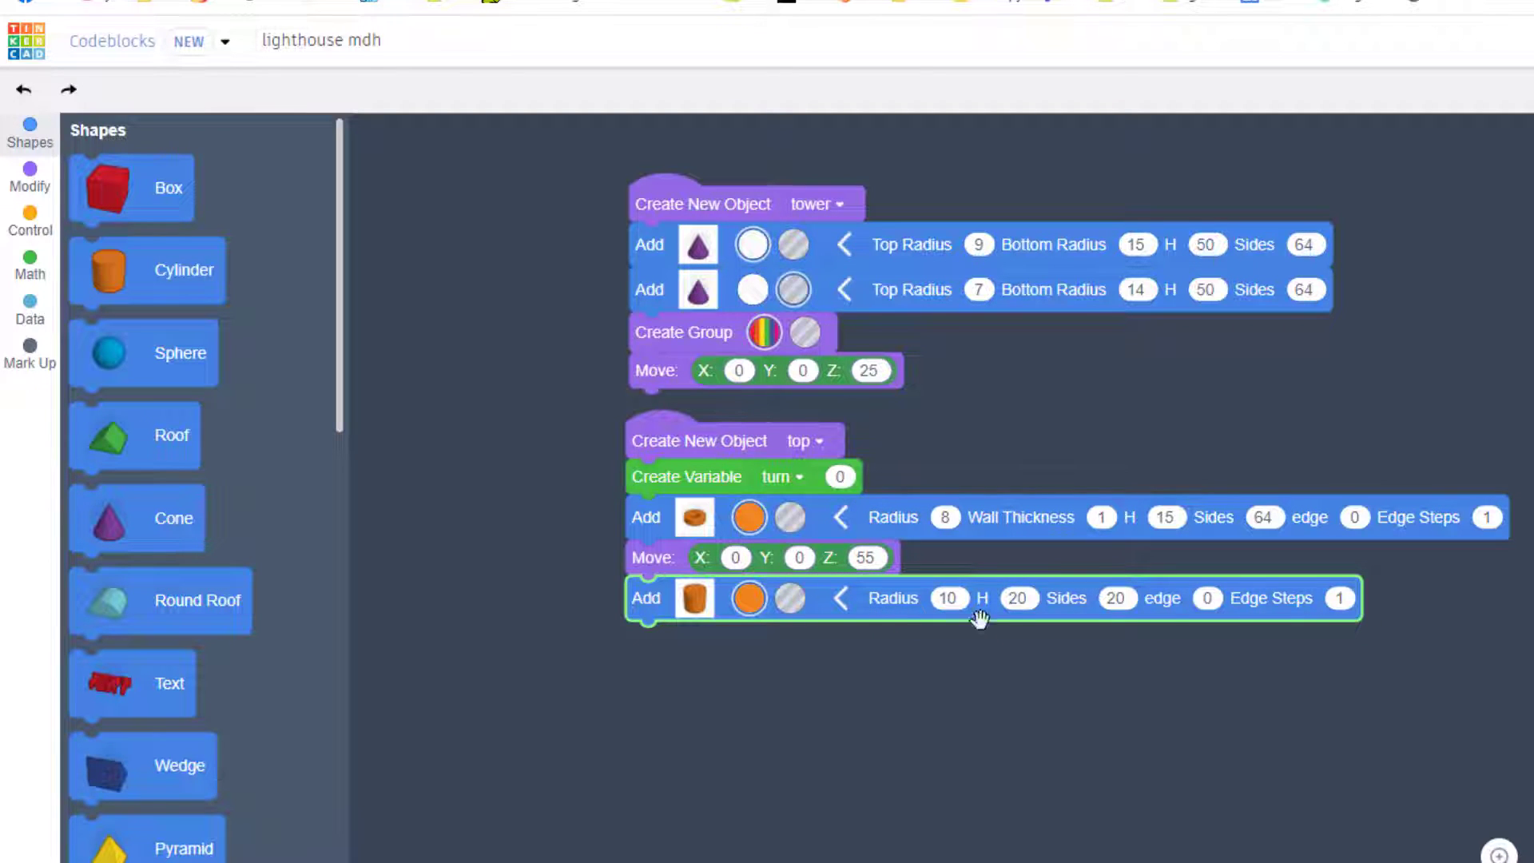
left_click(948, 598)
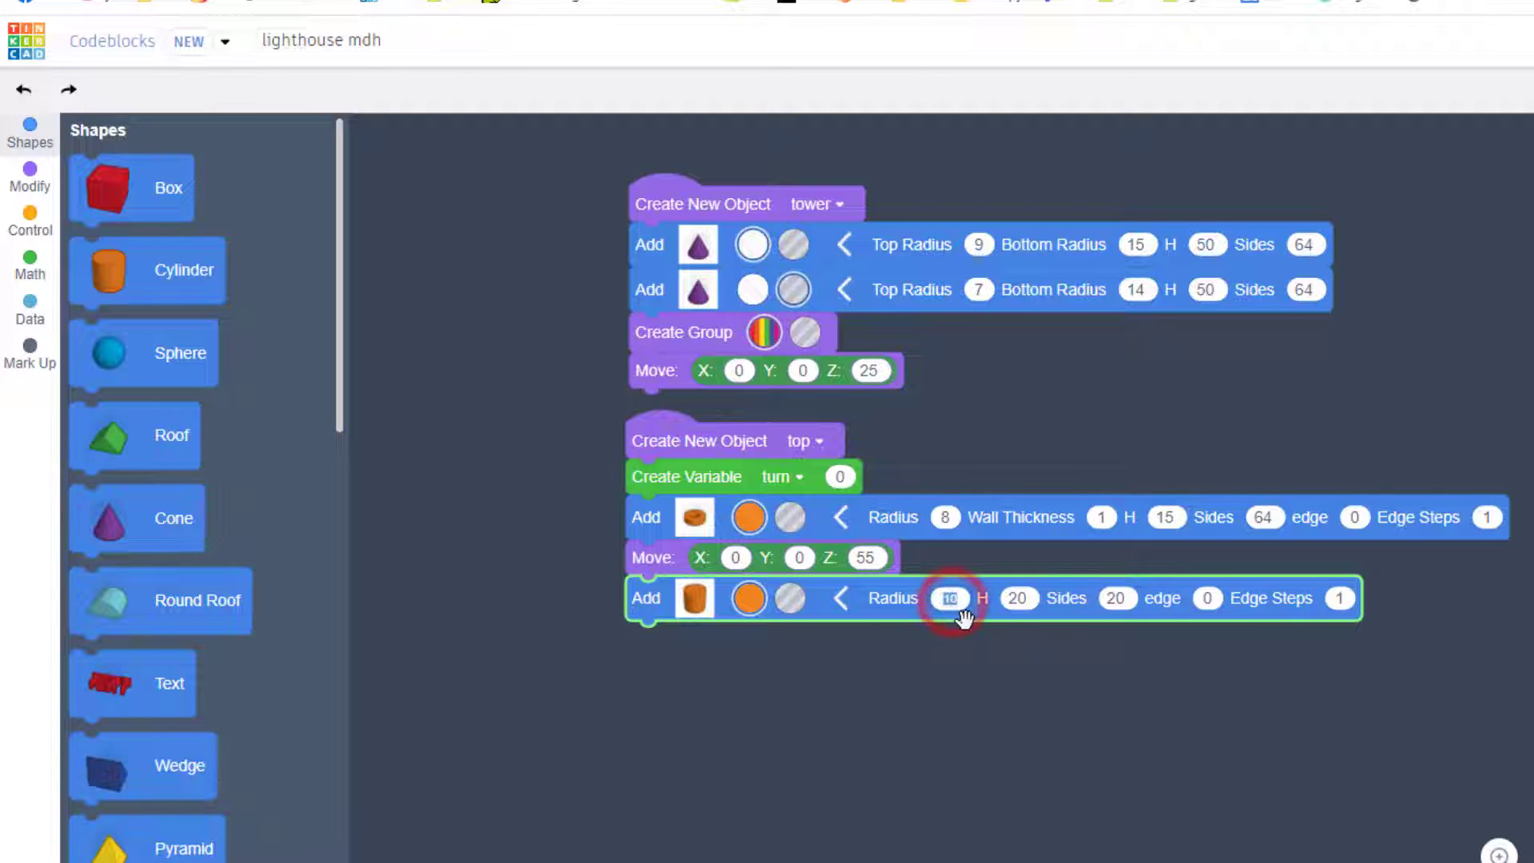
type("14")
left_click(1022, 598)
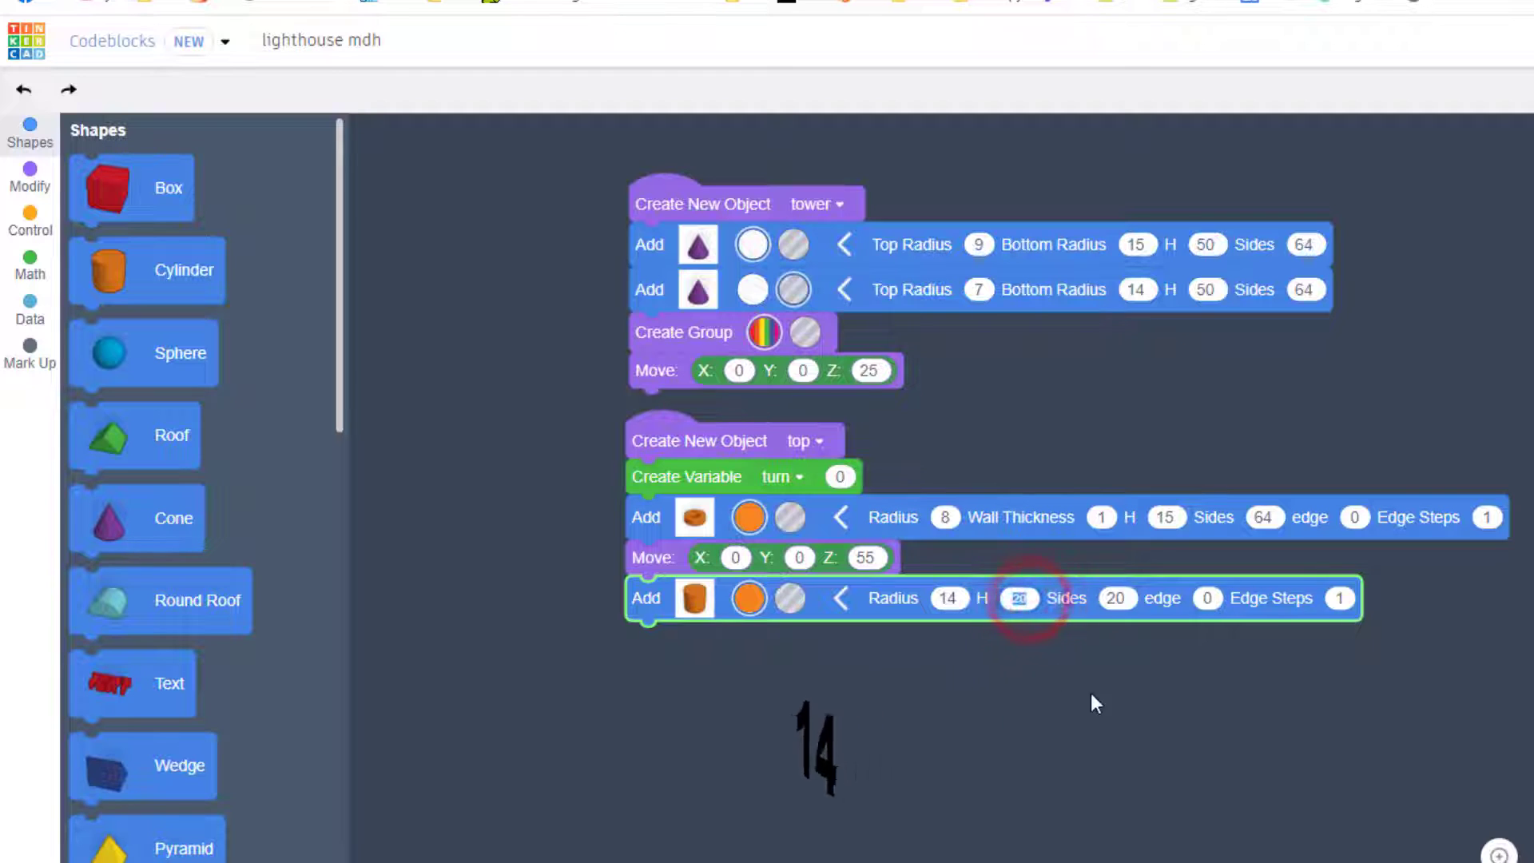
type("1.5")
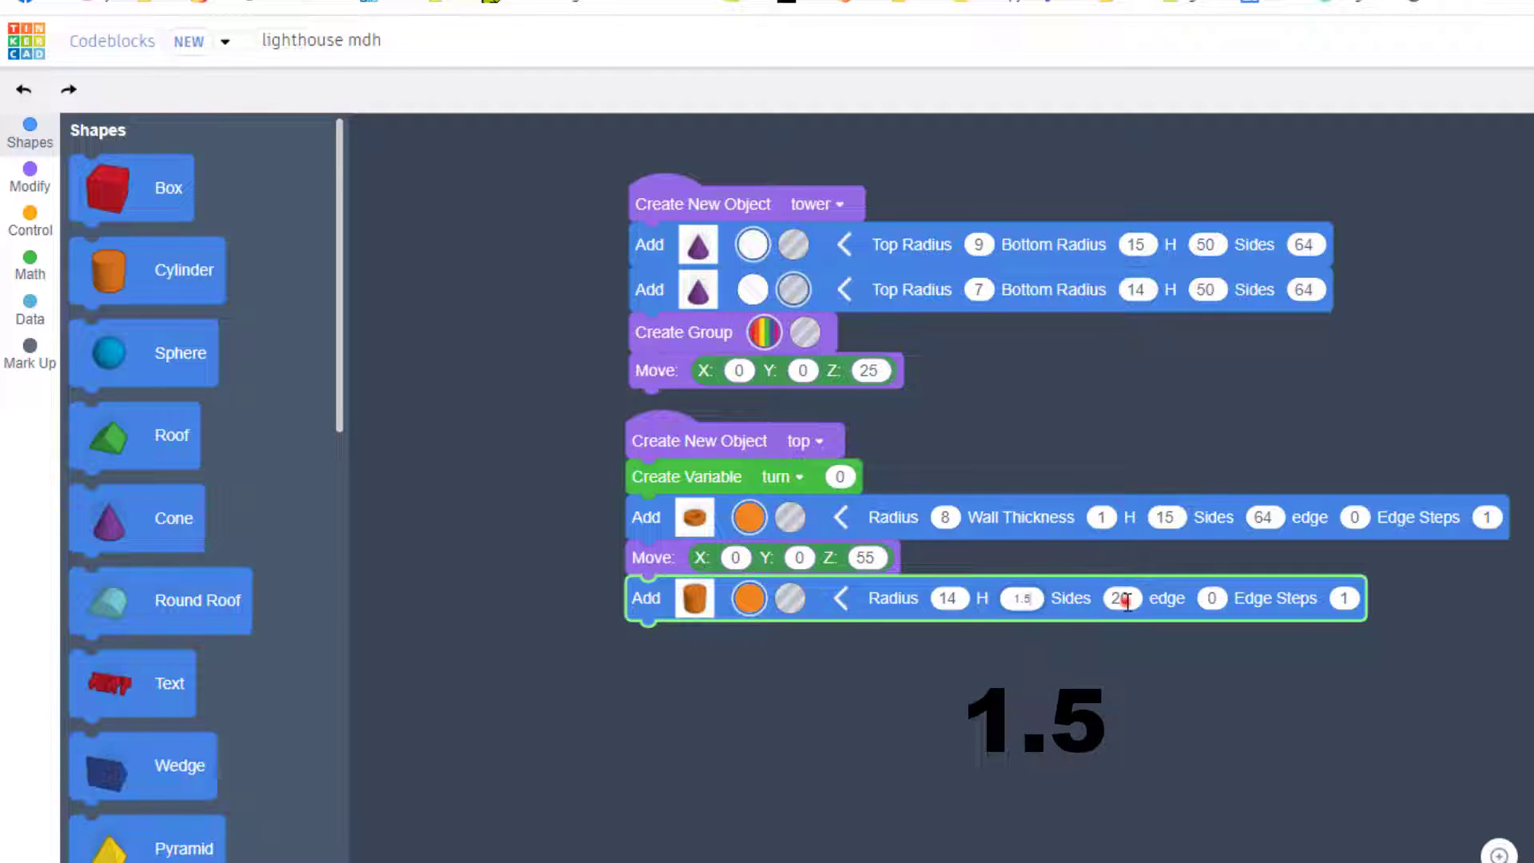
left_click(1121, 599)
type("64")
left_click(1147, 660)
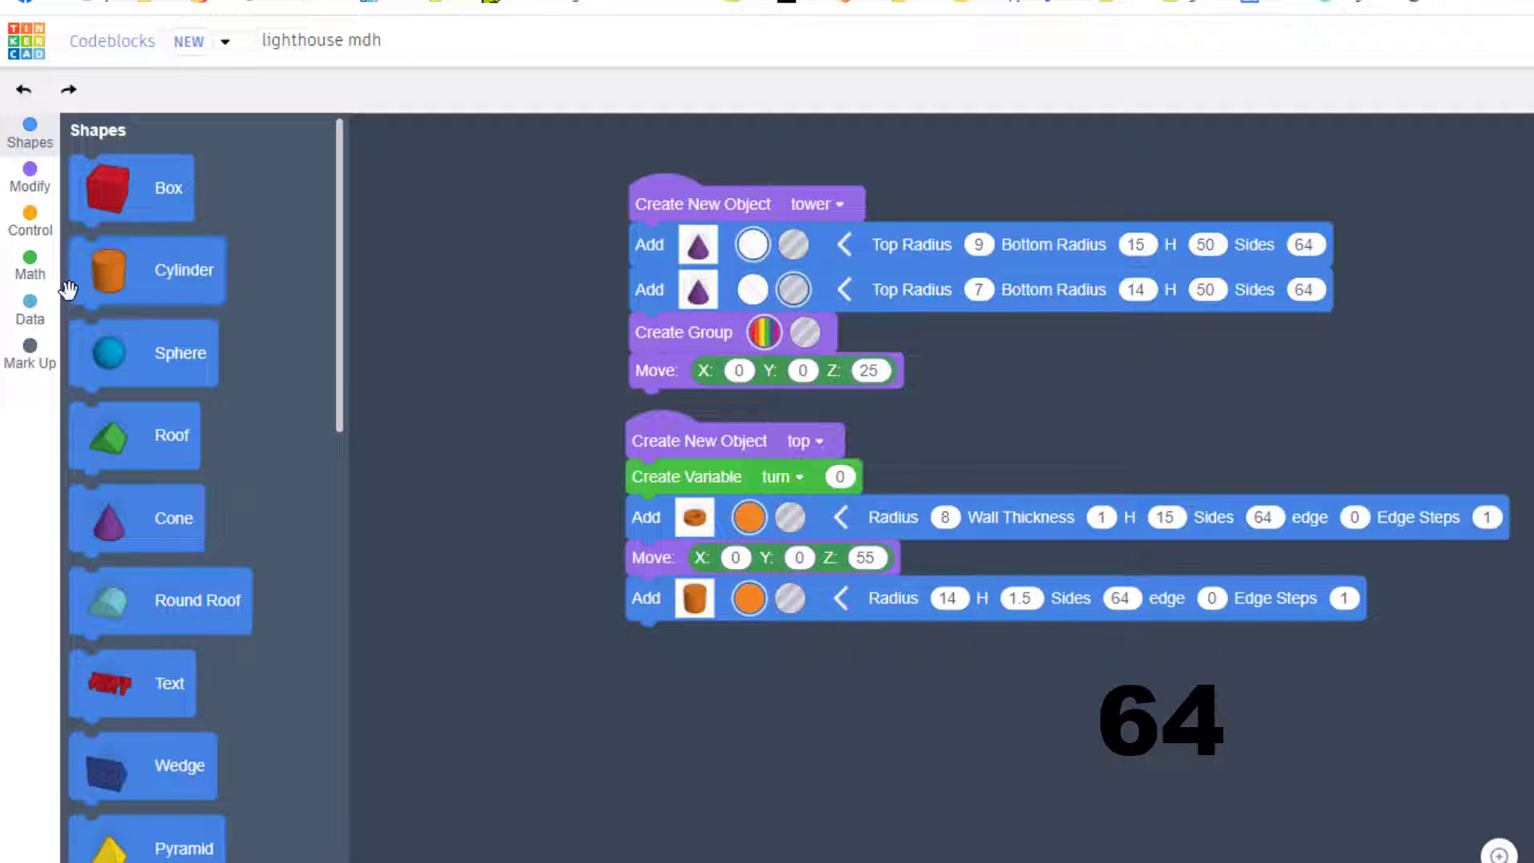
Move the new cylinder up 50 on Z
left_click(29, 180)
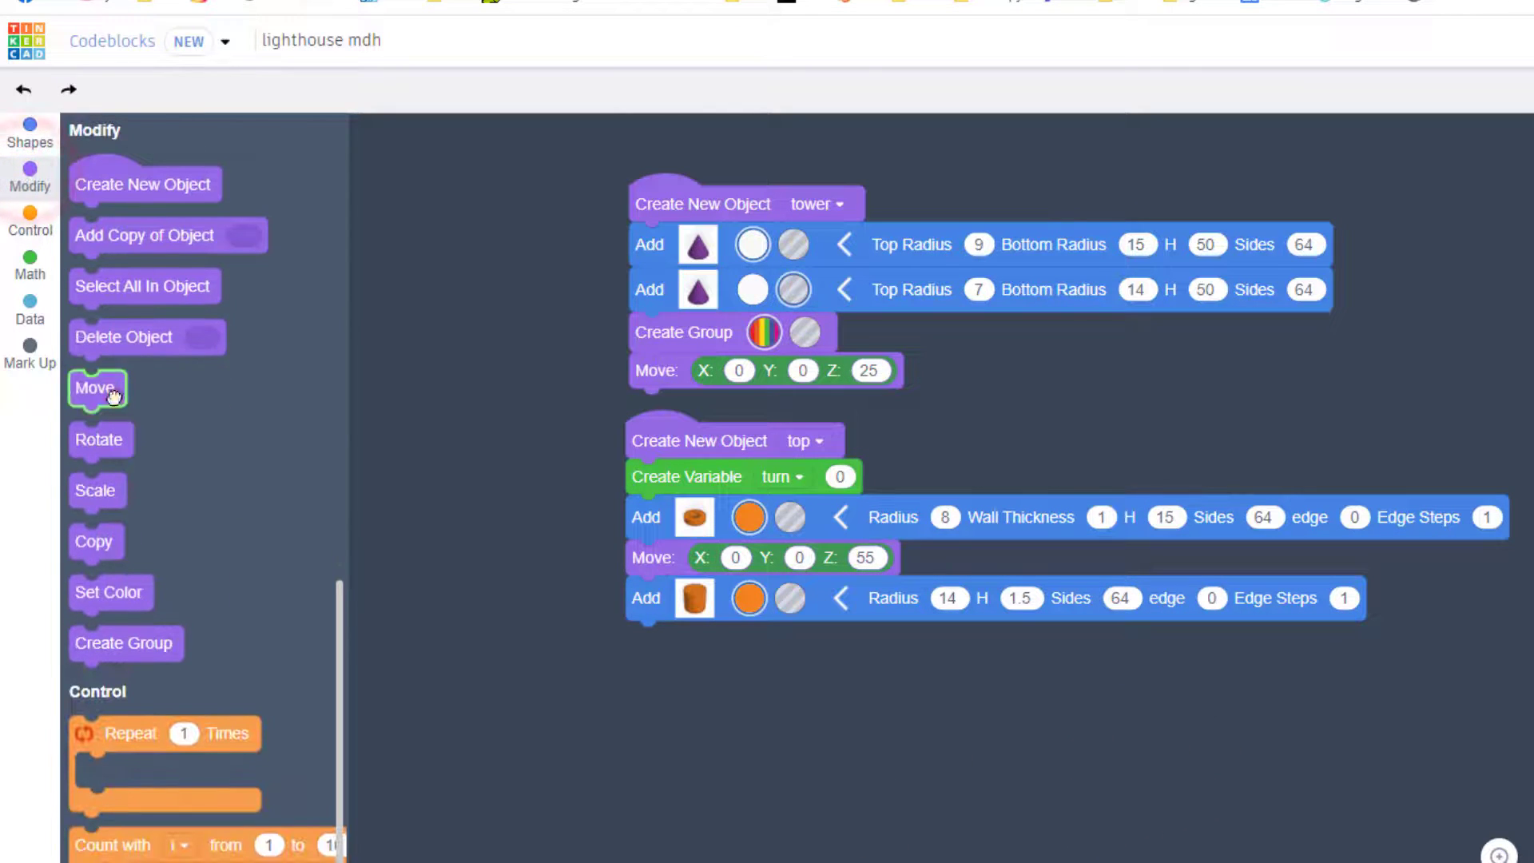
mouse_move(94, 387)
left_mouse_down()
mouse_move(504, 621)
mouse_move(701, 638)
left_mouse_up()
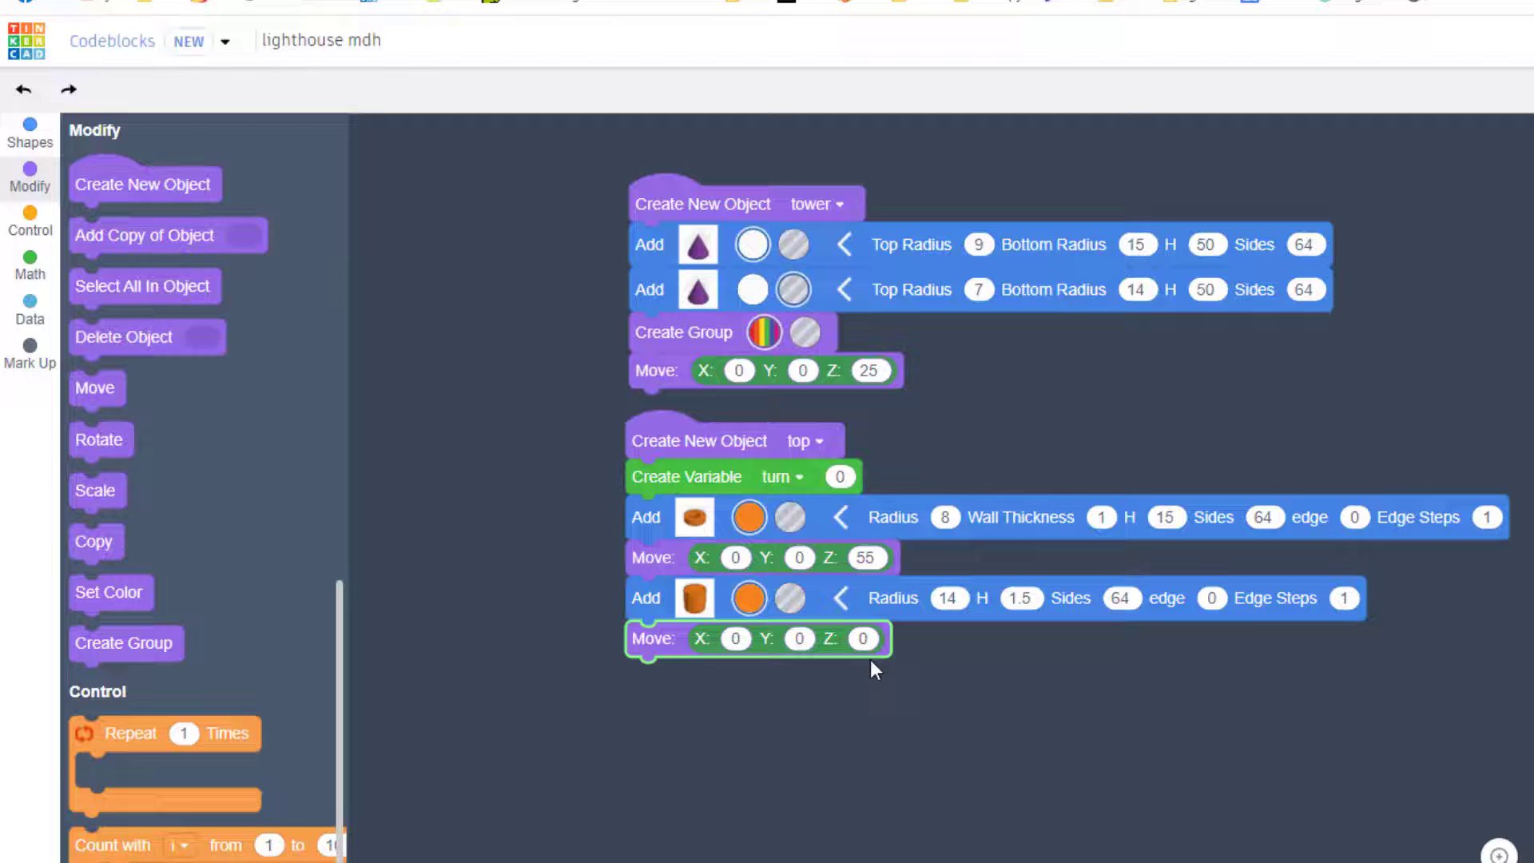
left_click(867, 637)
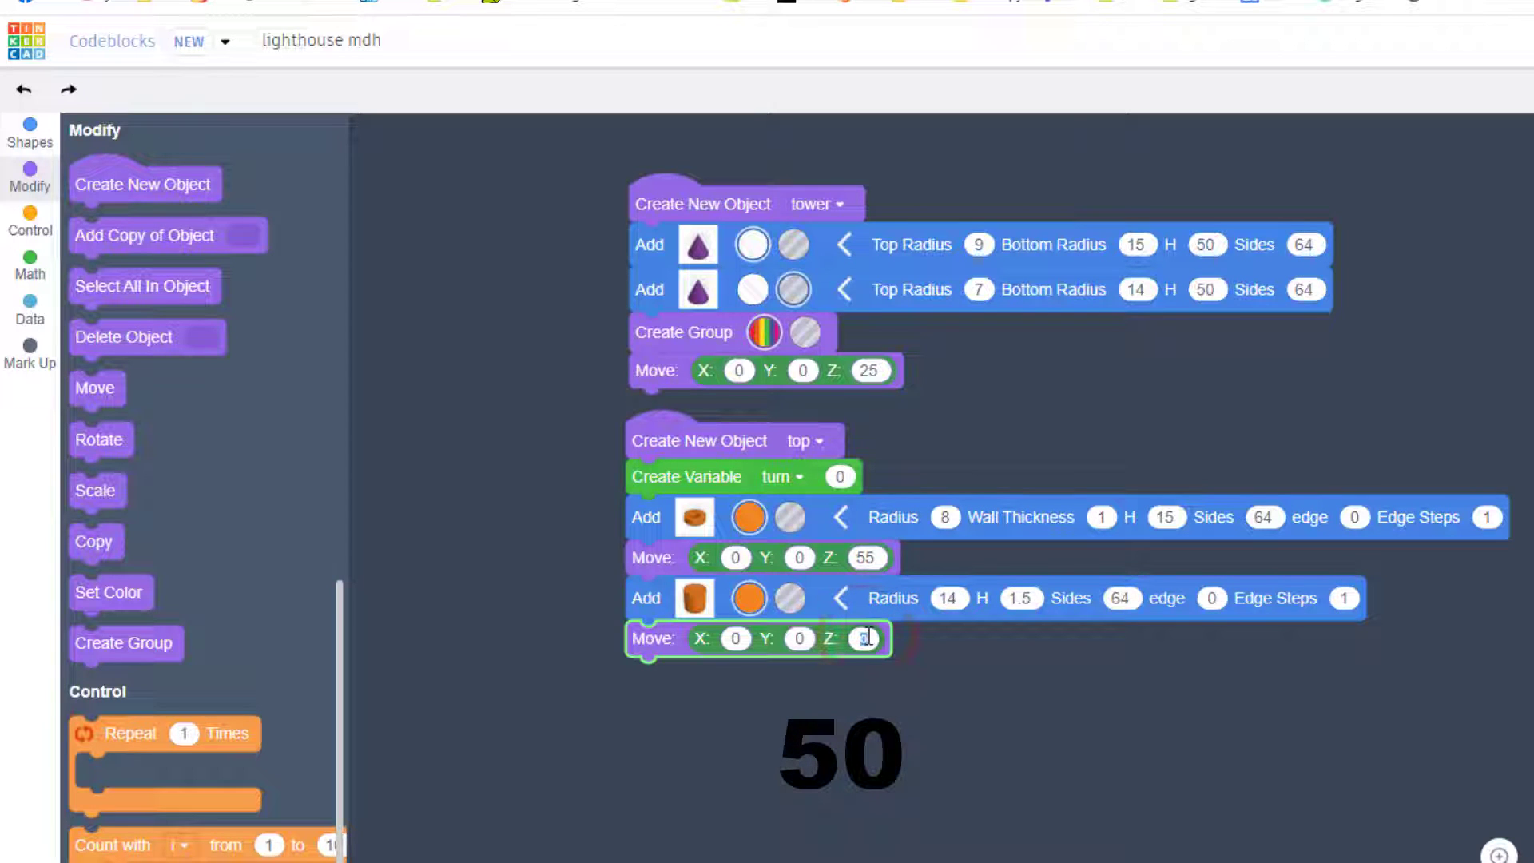
type("0")
Colour both the tube and the new cylinder red
left_click(745, 519)
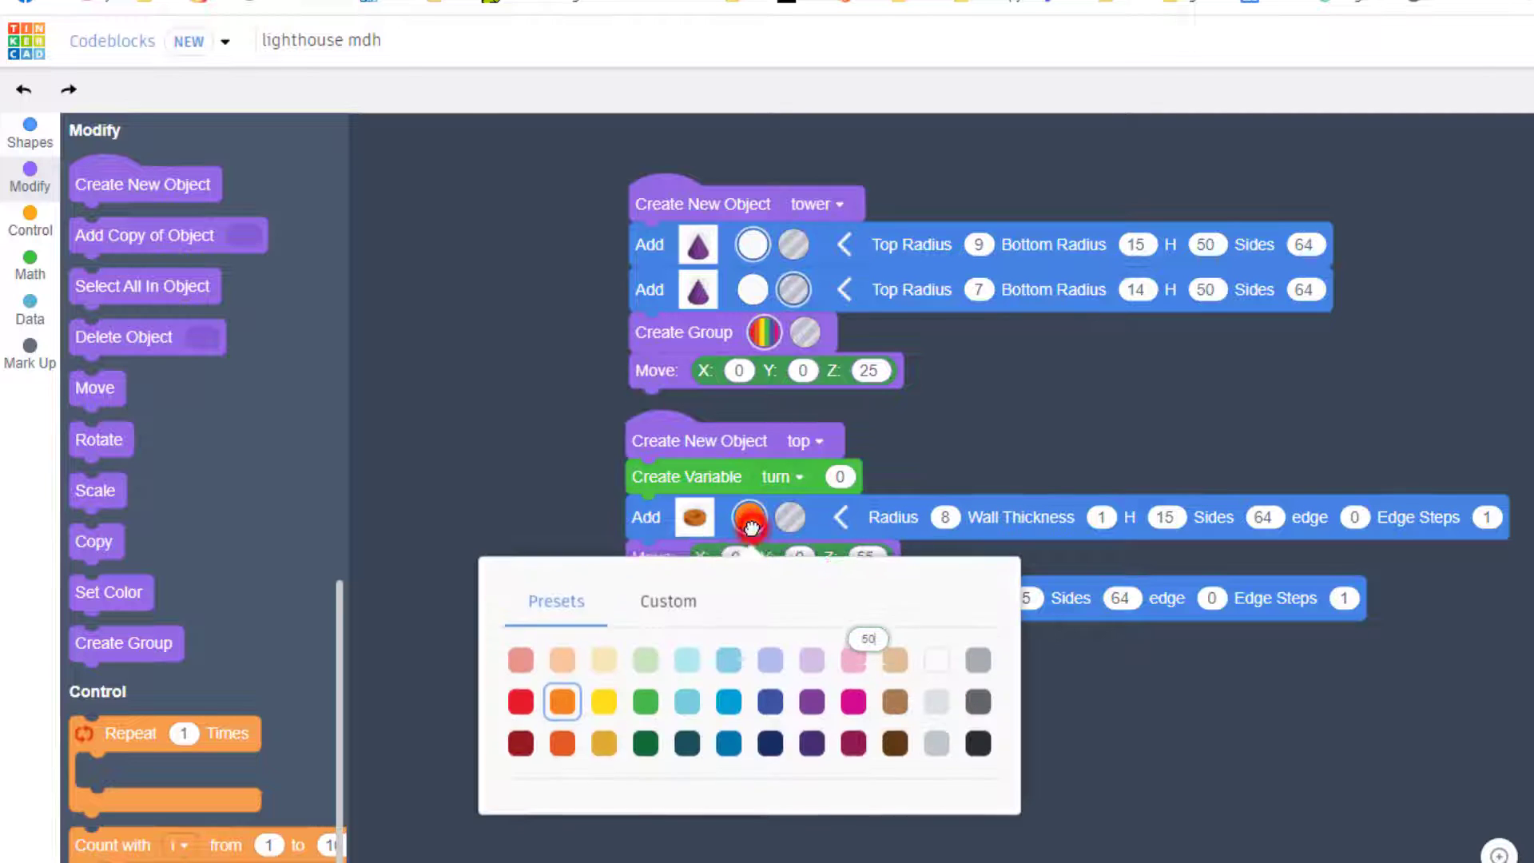
left_click(531, 705)
left_click(1001, 824)
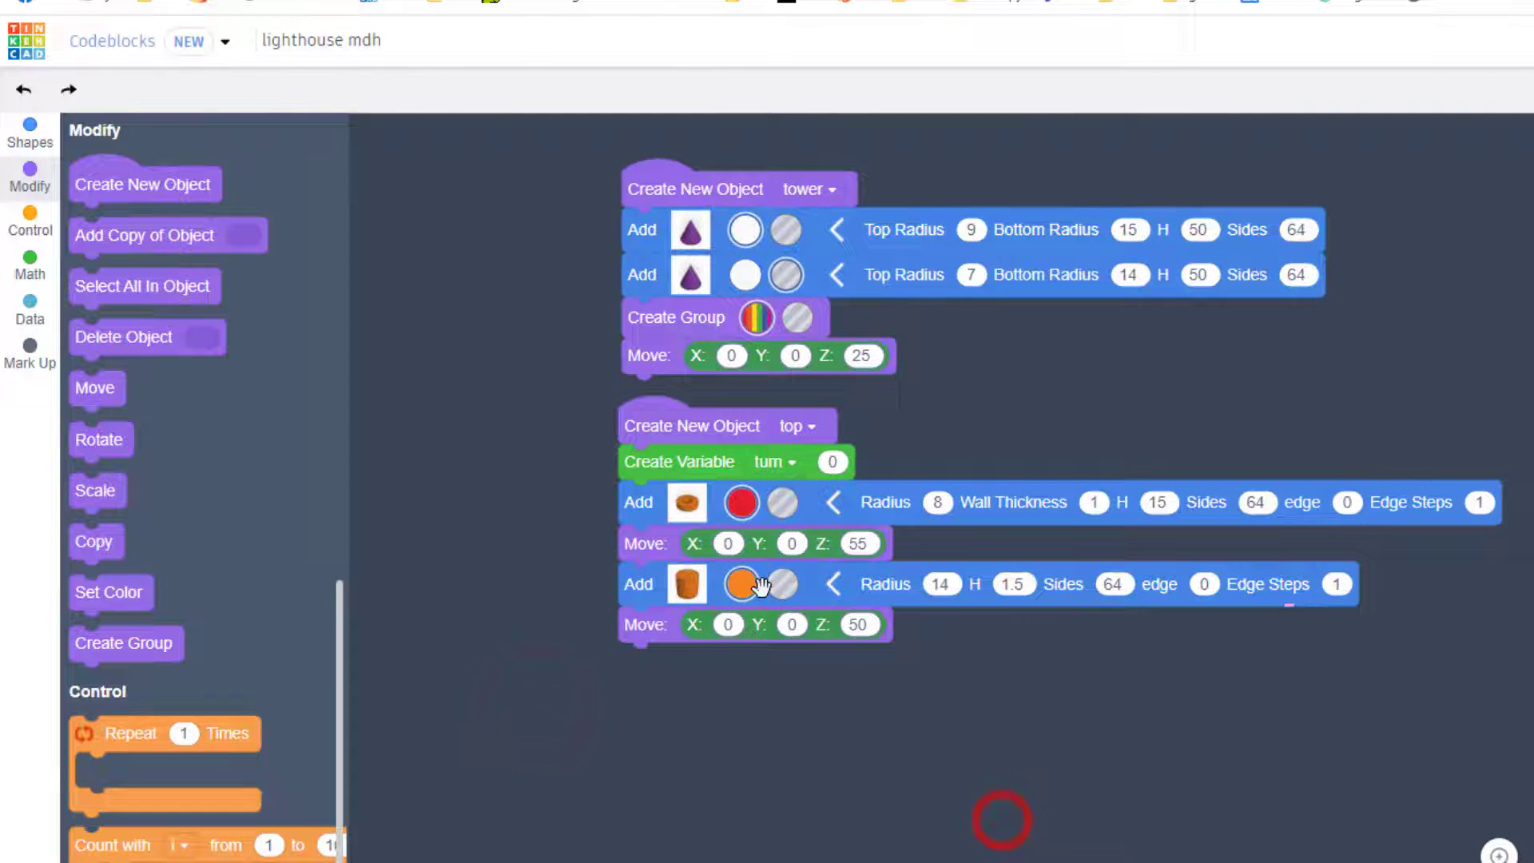
left_click(748, 587)
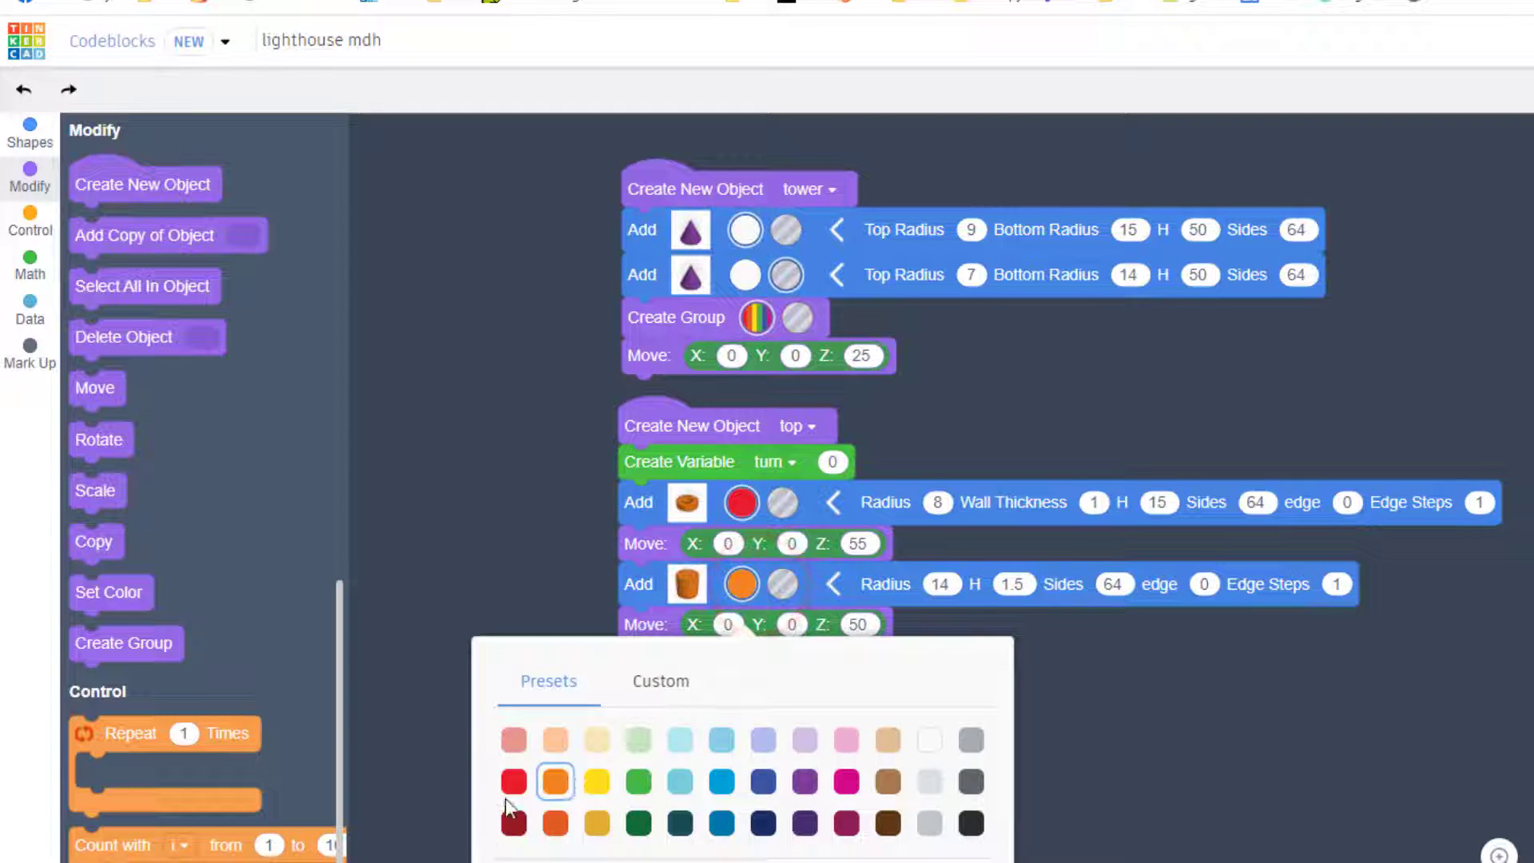
left_click(513, 781)
left_click(1021, 736)
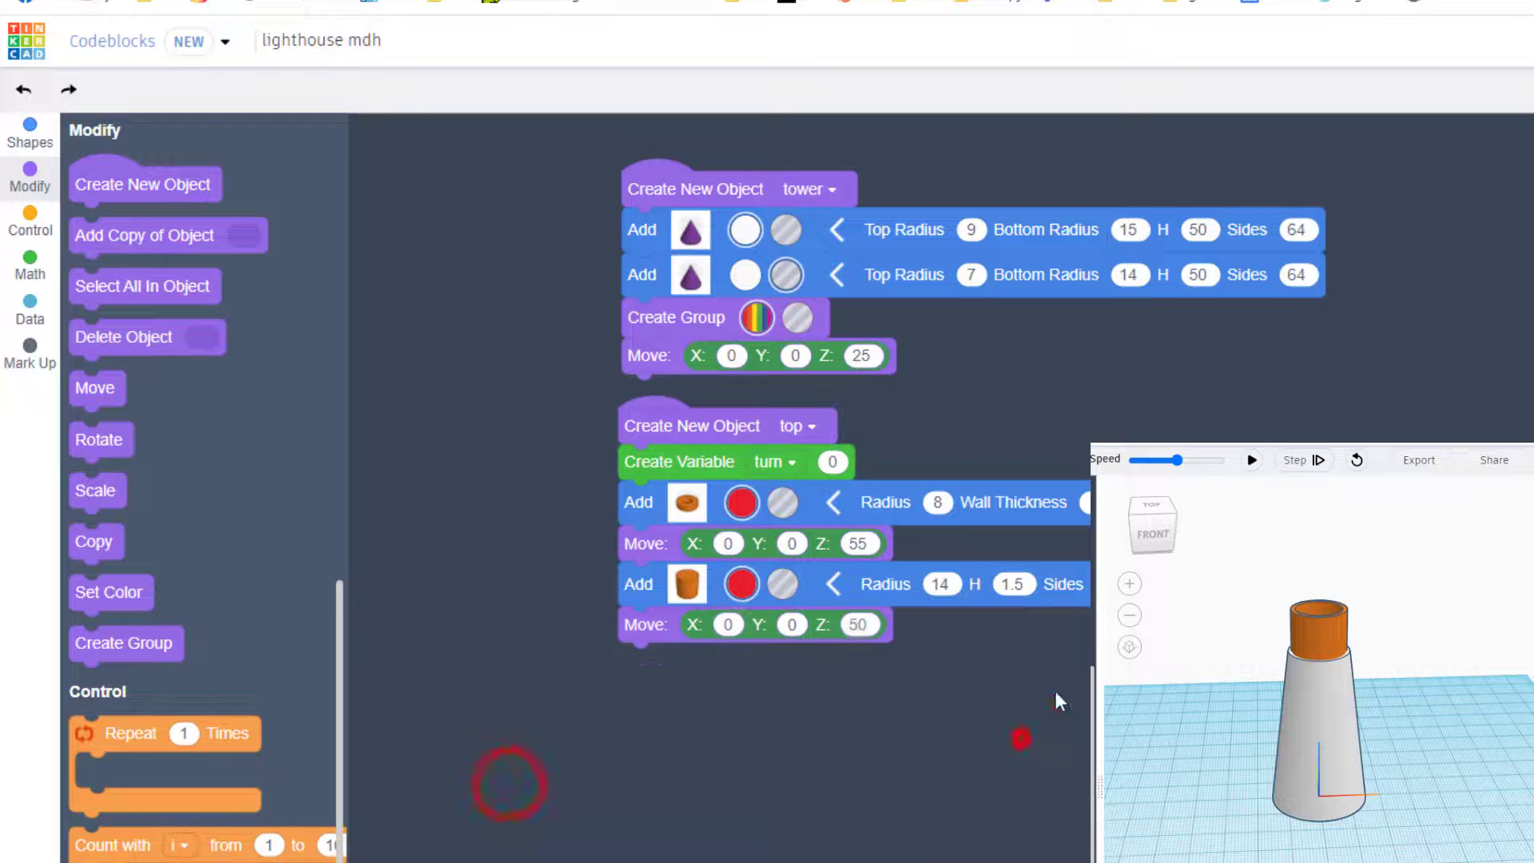
Run the code and orbit the preview to view the red top on the white tower
left_click(1249, 461)
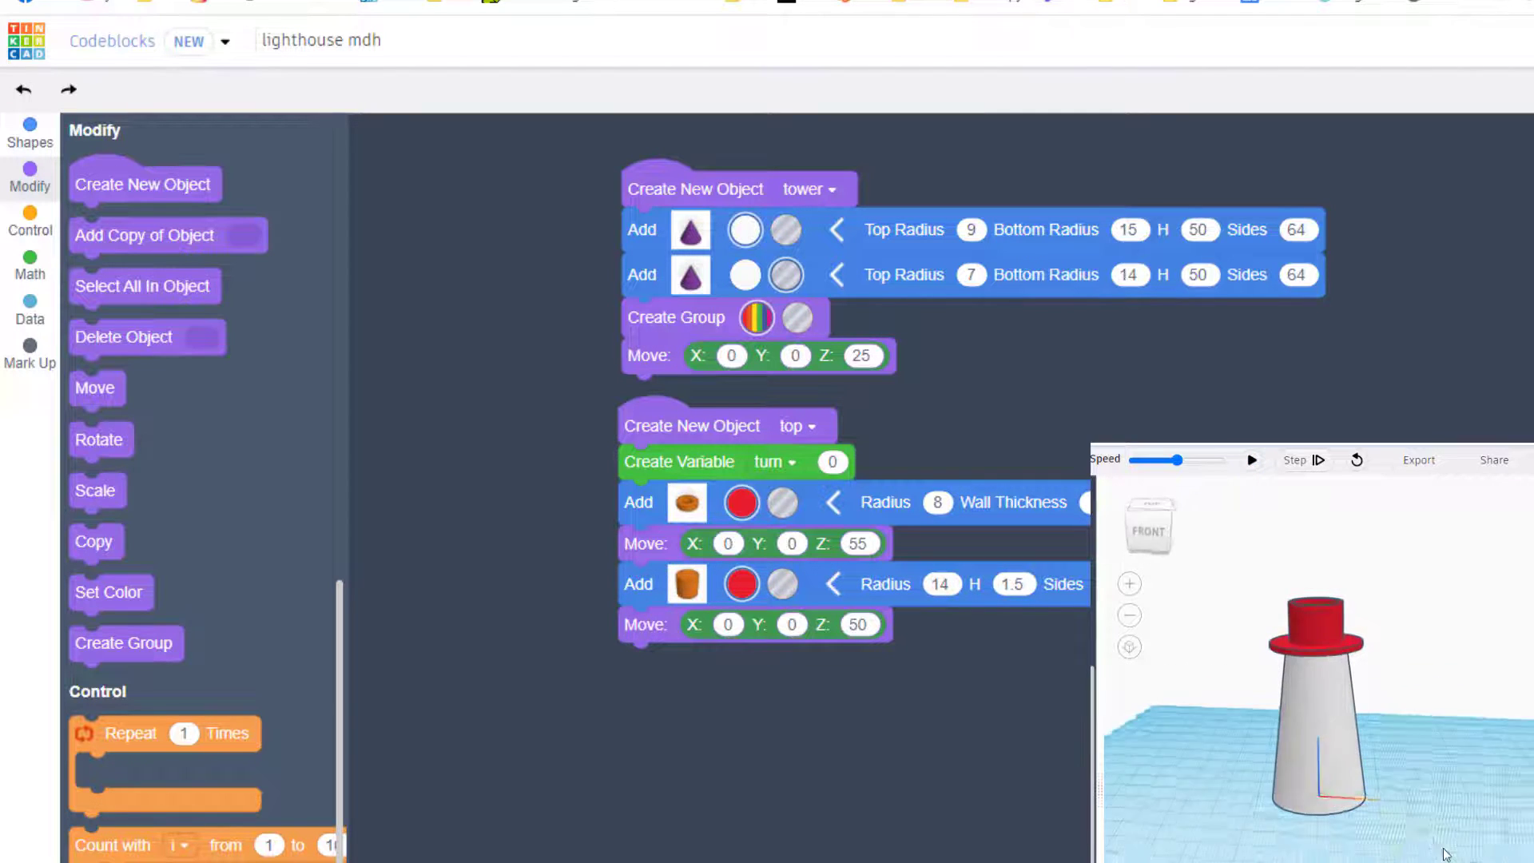
left_click_drag(1446, 853, 1387, 849)
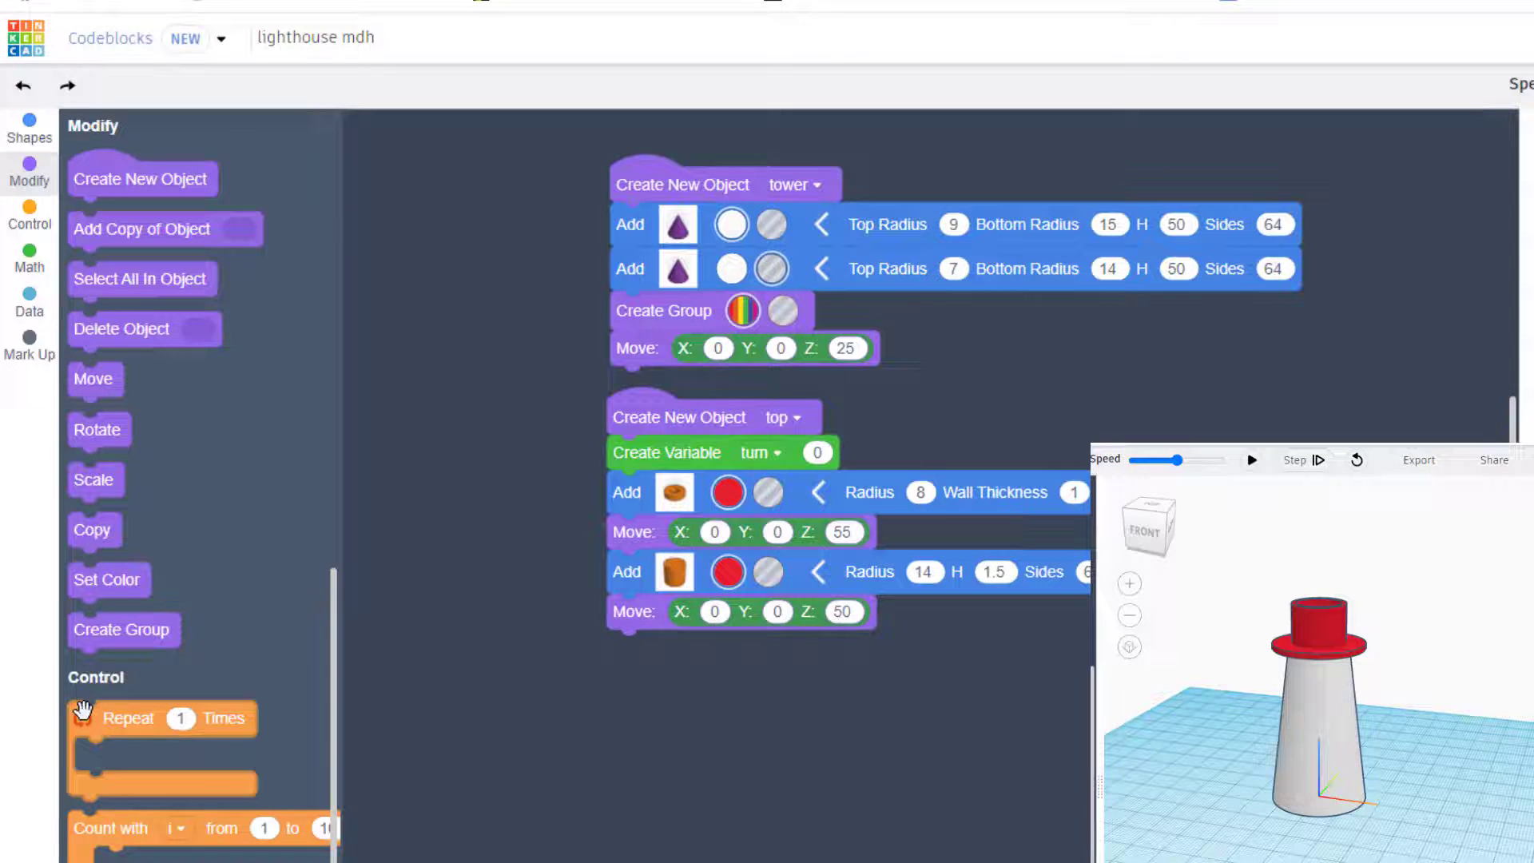
Add a counting loop after the top's steps containing a box W 20, L 3, H 7
left_click_drag(96, 826, 612, 662)
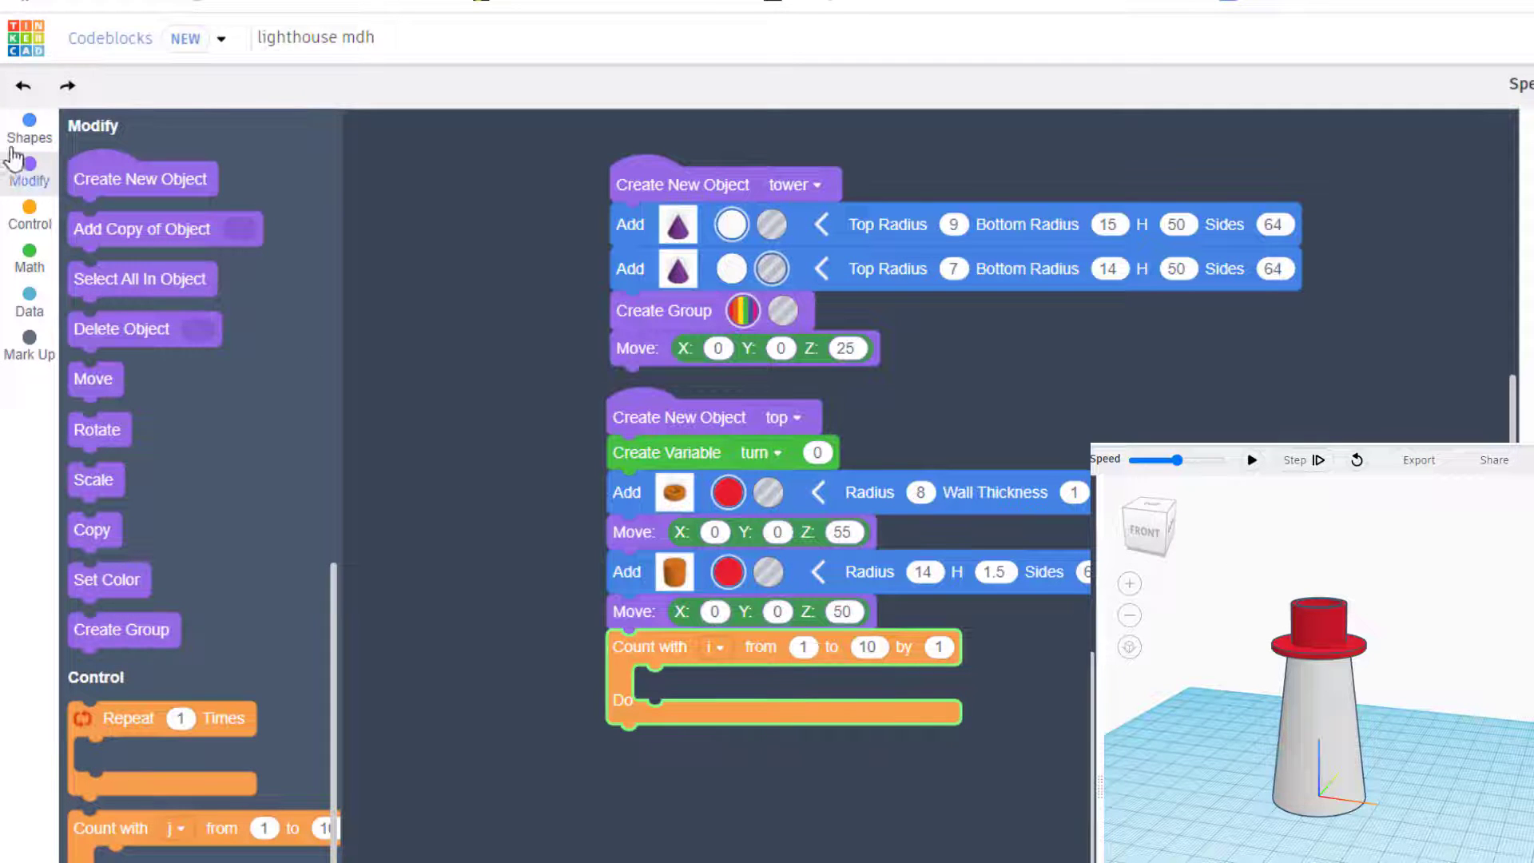
left_click(29, 125)
mouse_move(132, 182)
left_mouse_down()
mouse_move(318, 480)
mouse_move(719, 707)
mouse_move(690, 696)
left_mouse_up()
left_click(839, 687)
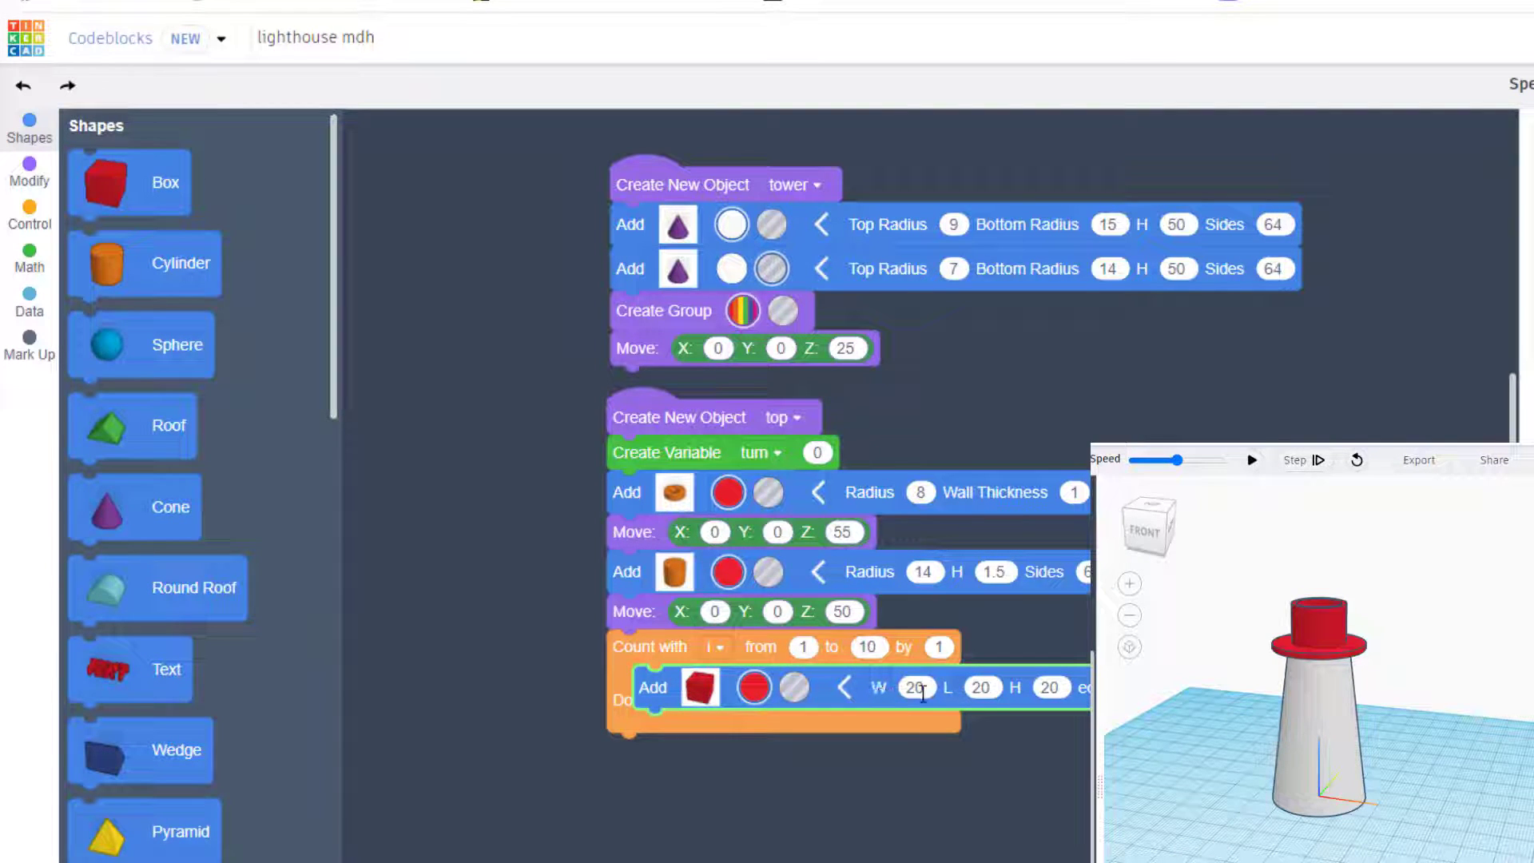
left_click(985, 687)
type("3")
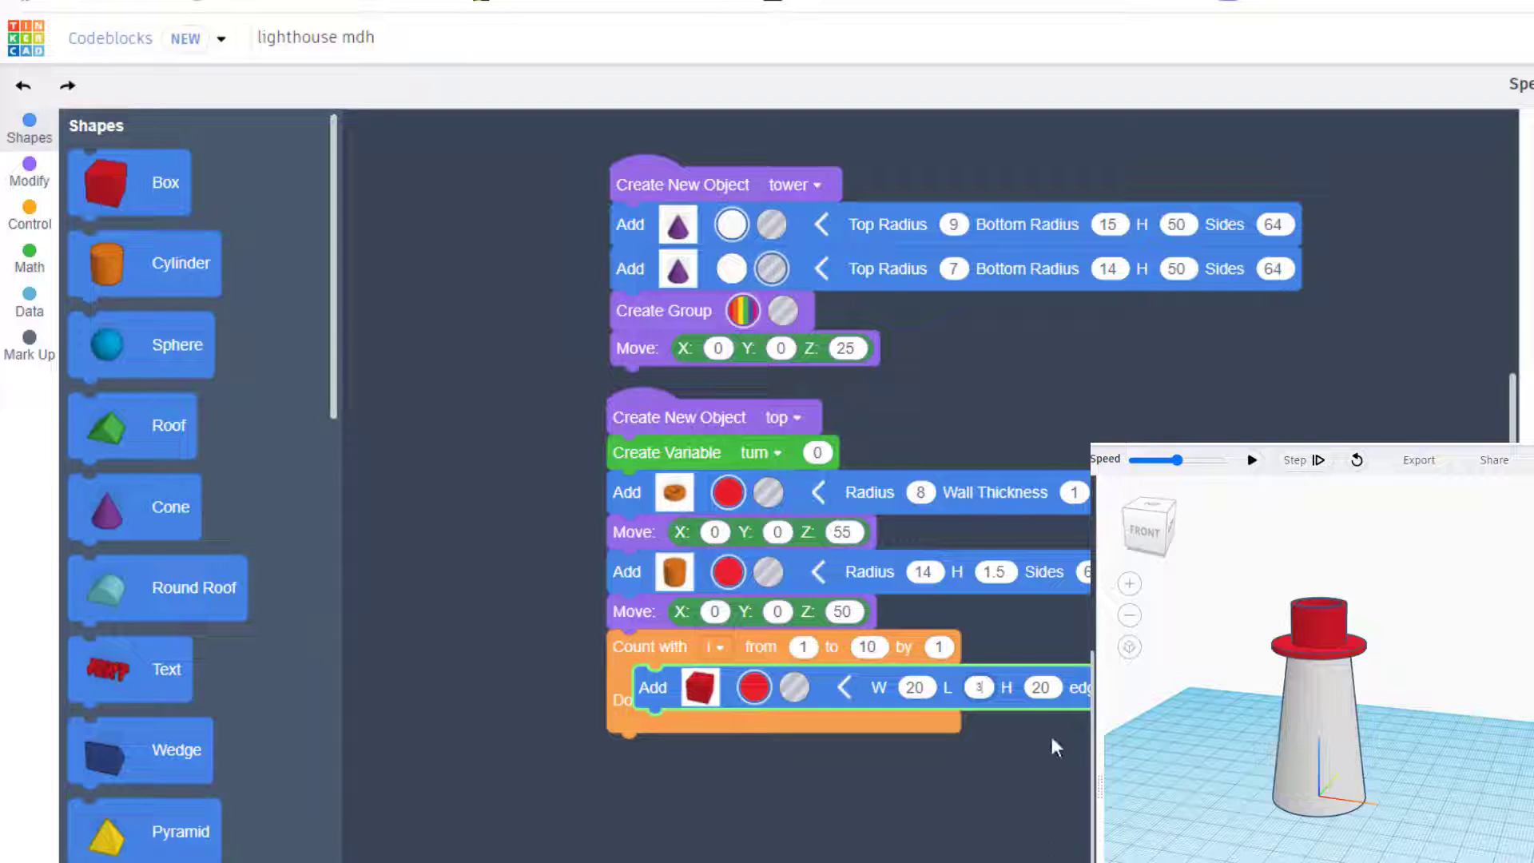
left_click(1040, 687)
left_click(1050, 746)
type("7")
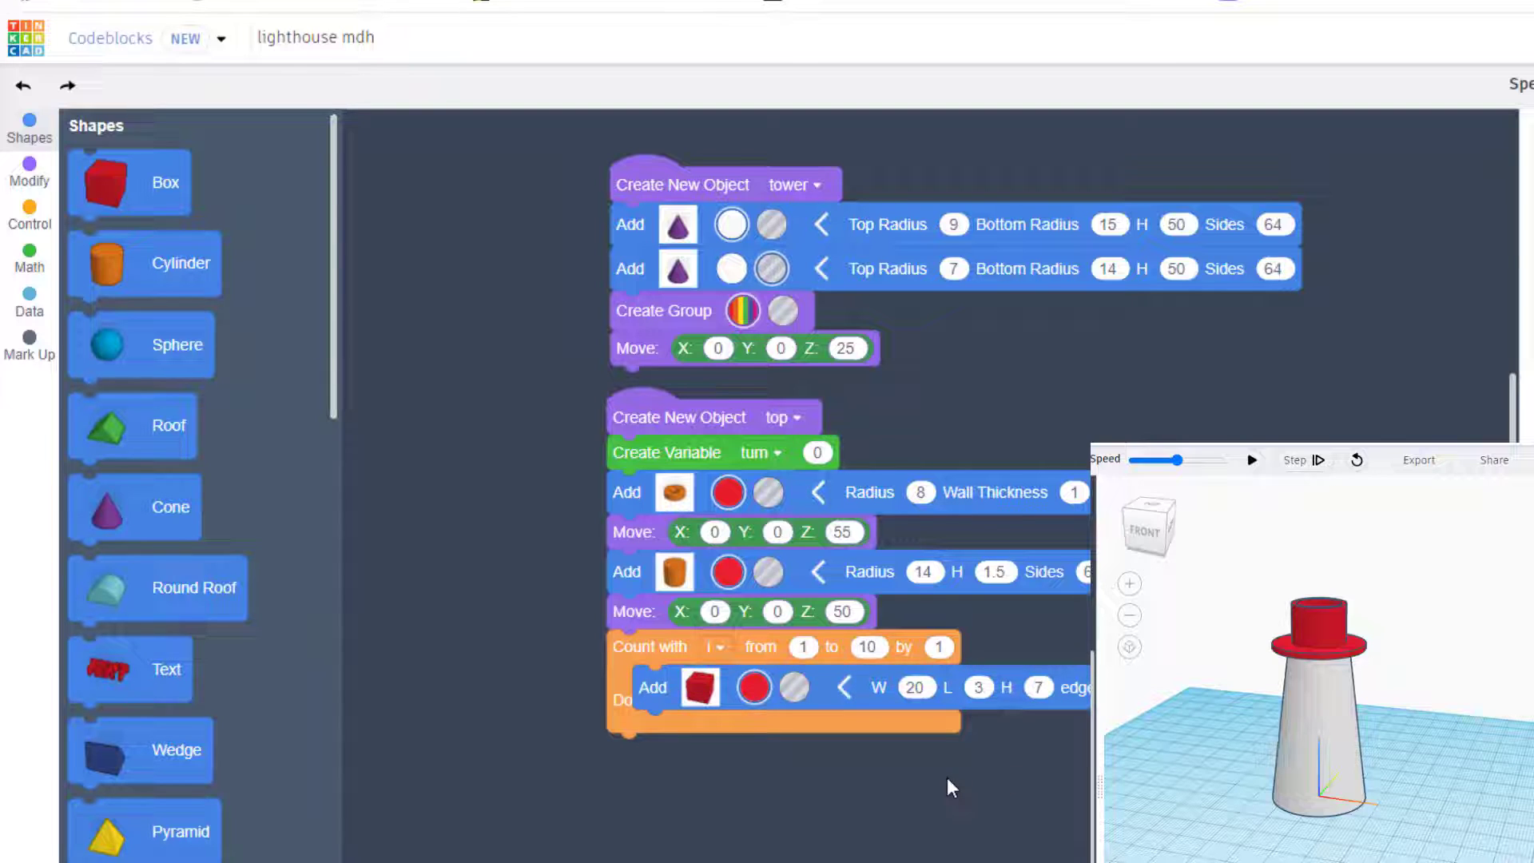
Move the loop's box up 57 on Z
left_click(29, 169)
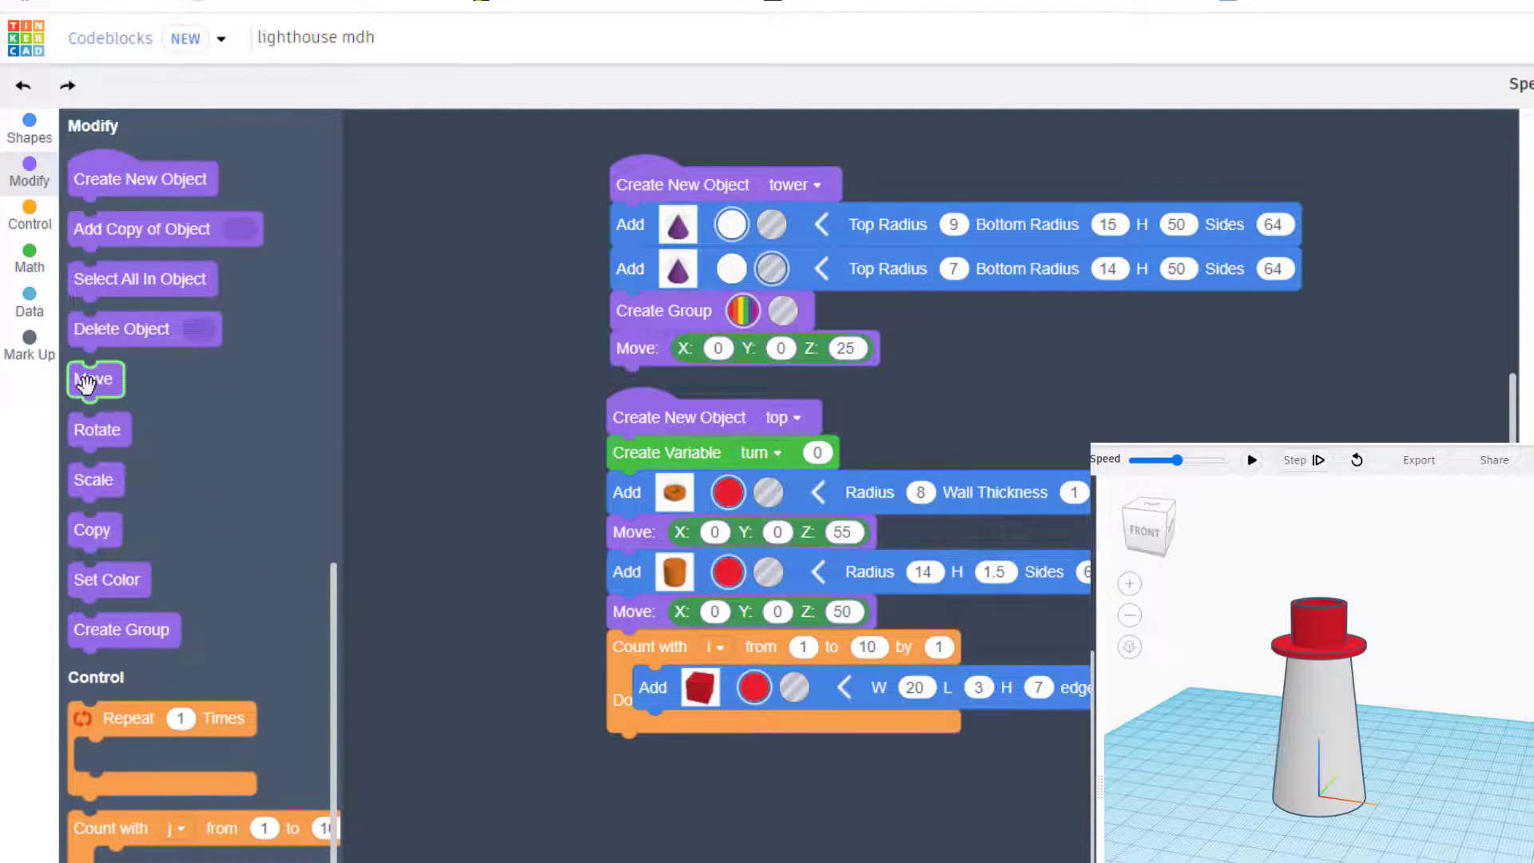
mouse_move(93, 378)
left_mouse_down()
mouse_move(545, 845)
mouse_move(767, 767)
left_mouse_up()
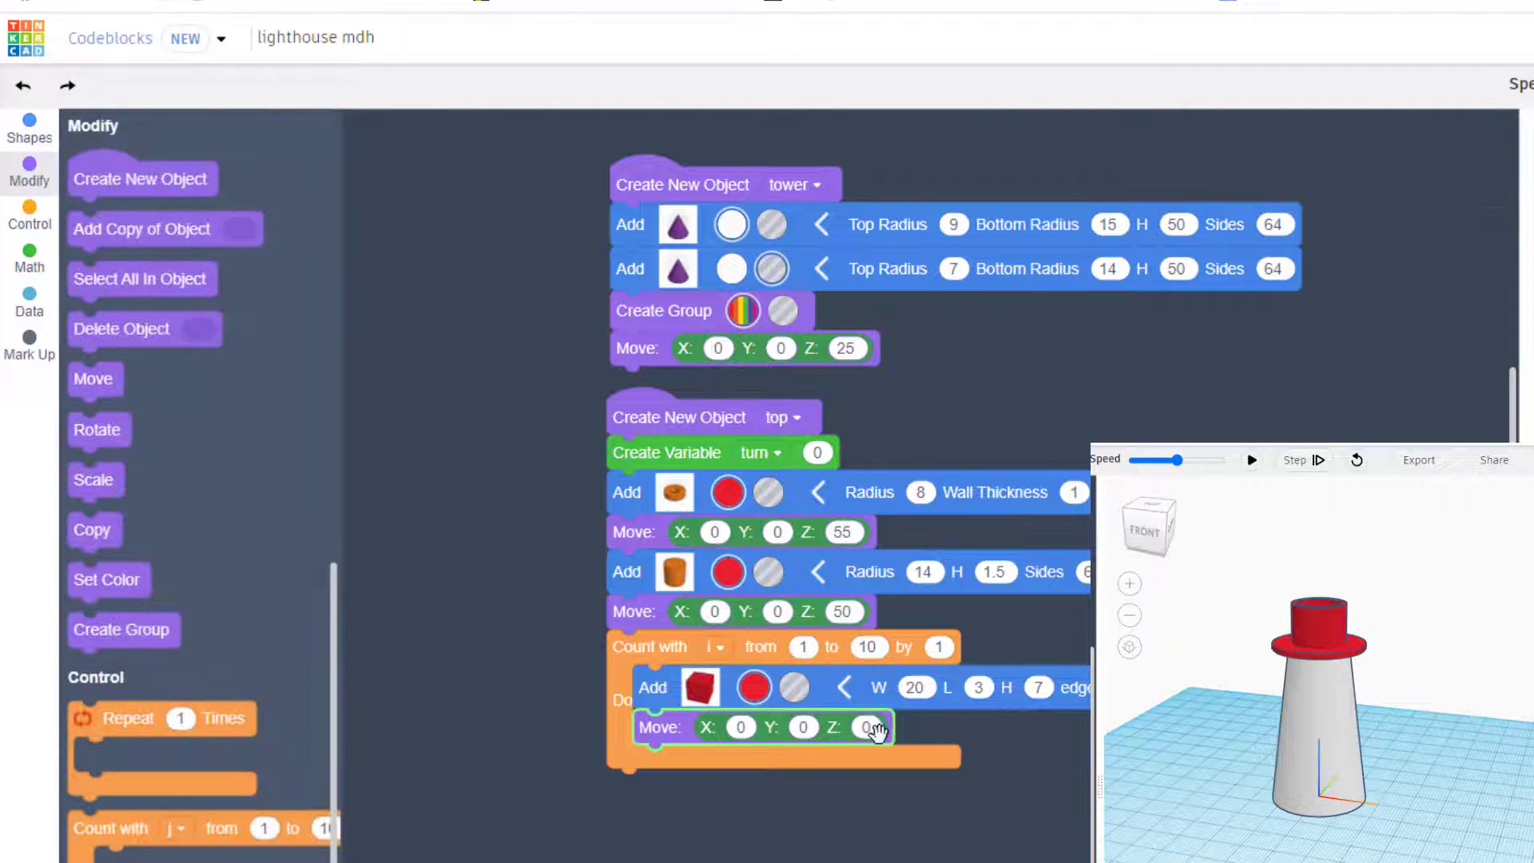
left_click(870, 729)
type("50")
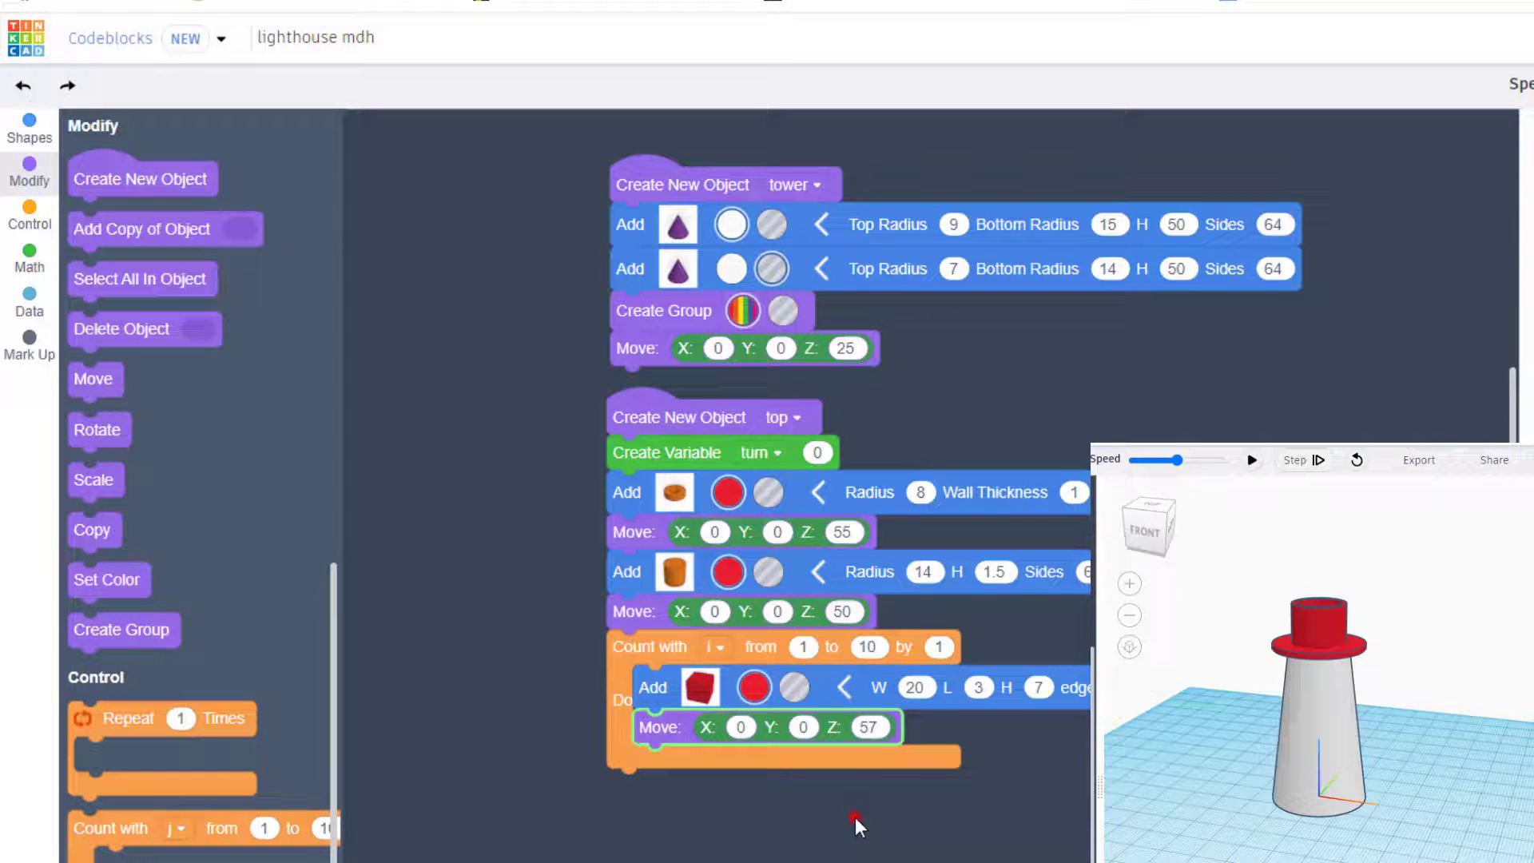
left_click(856, 825)
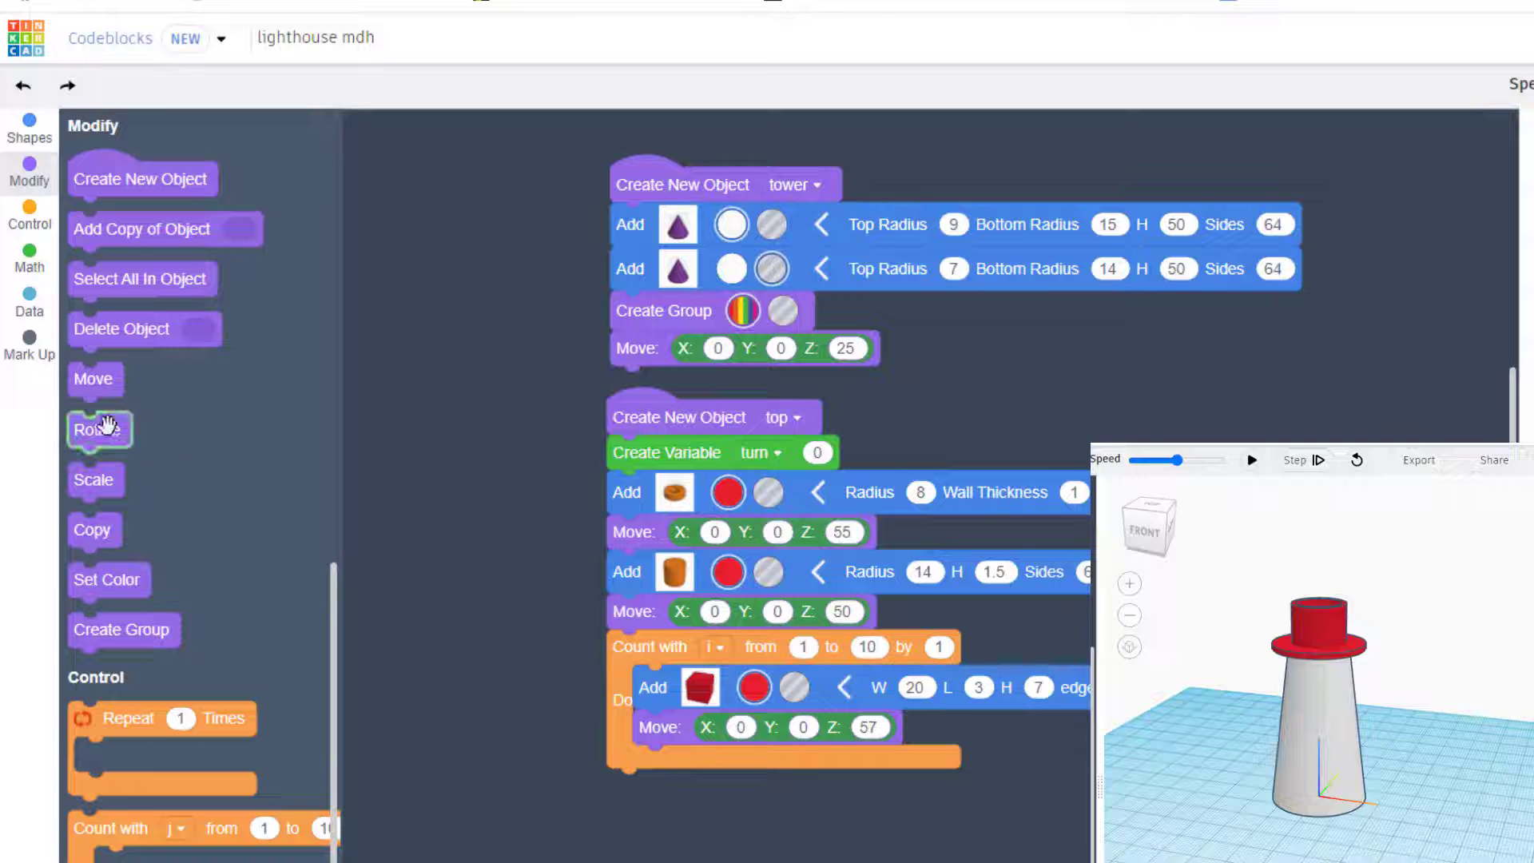
Rotate the box around the z axis by the turn variable's degrees
mouse_move(96, 429)
left_mouse_down()
mouse_move(669, 824)
mouse_move(676, 766)
left_mouse_up()
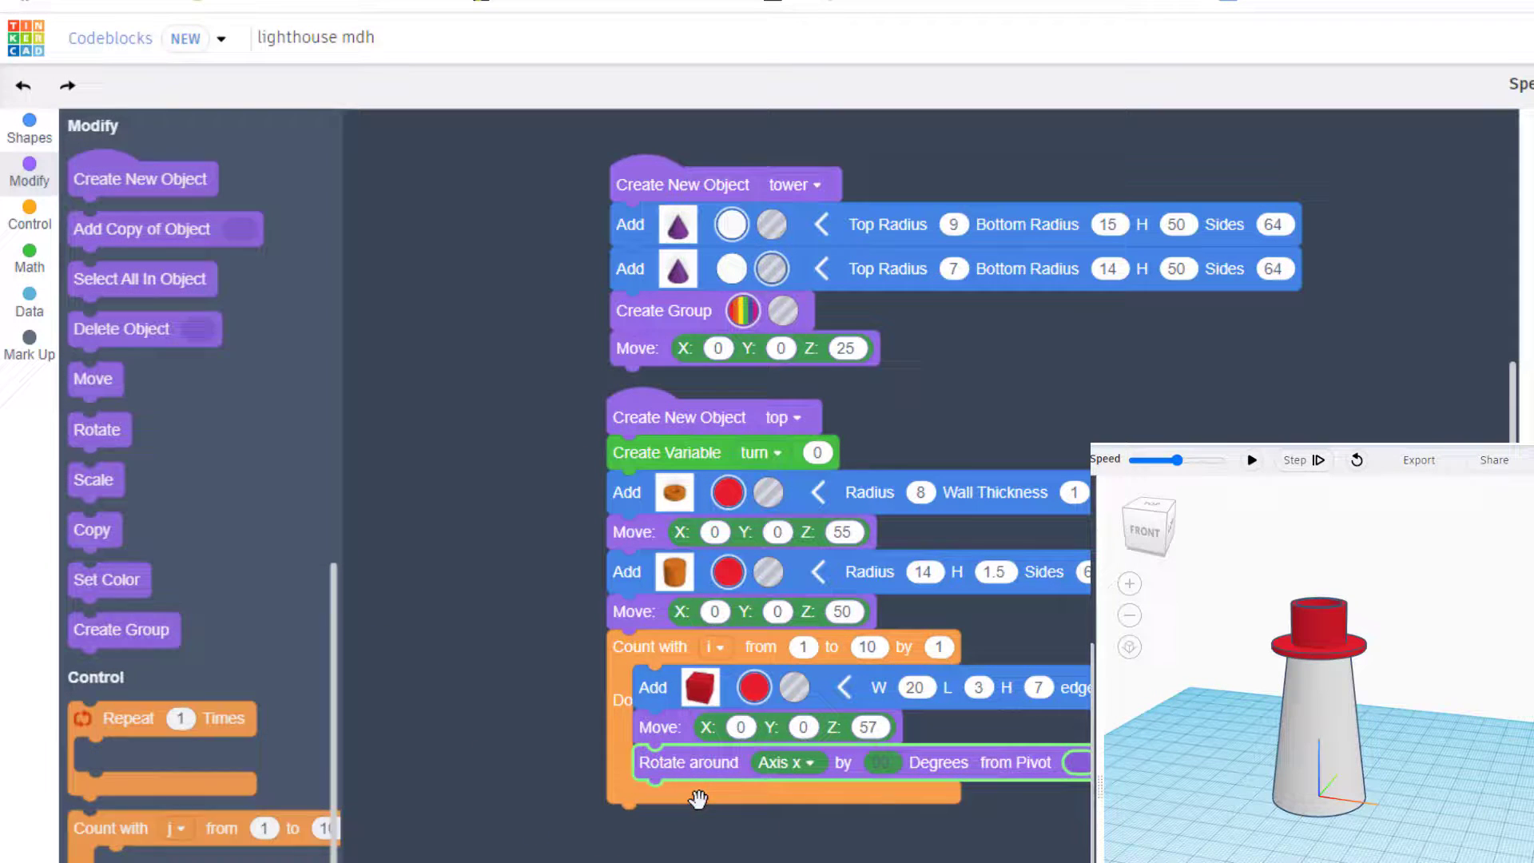
left_click(797, 764)
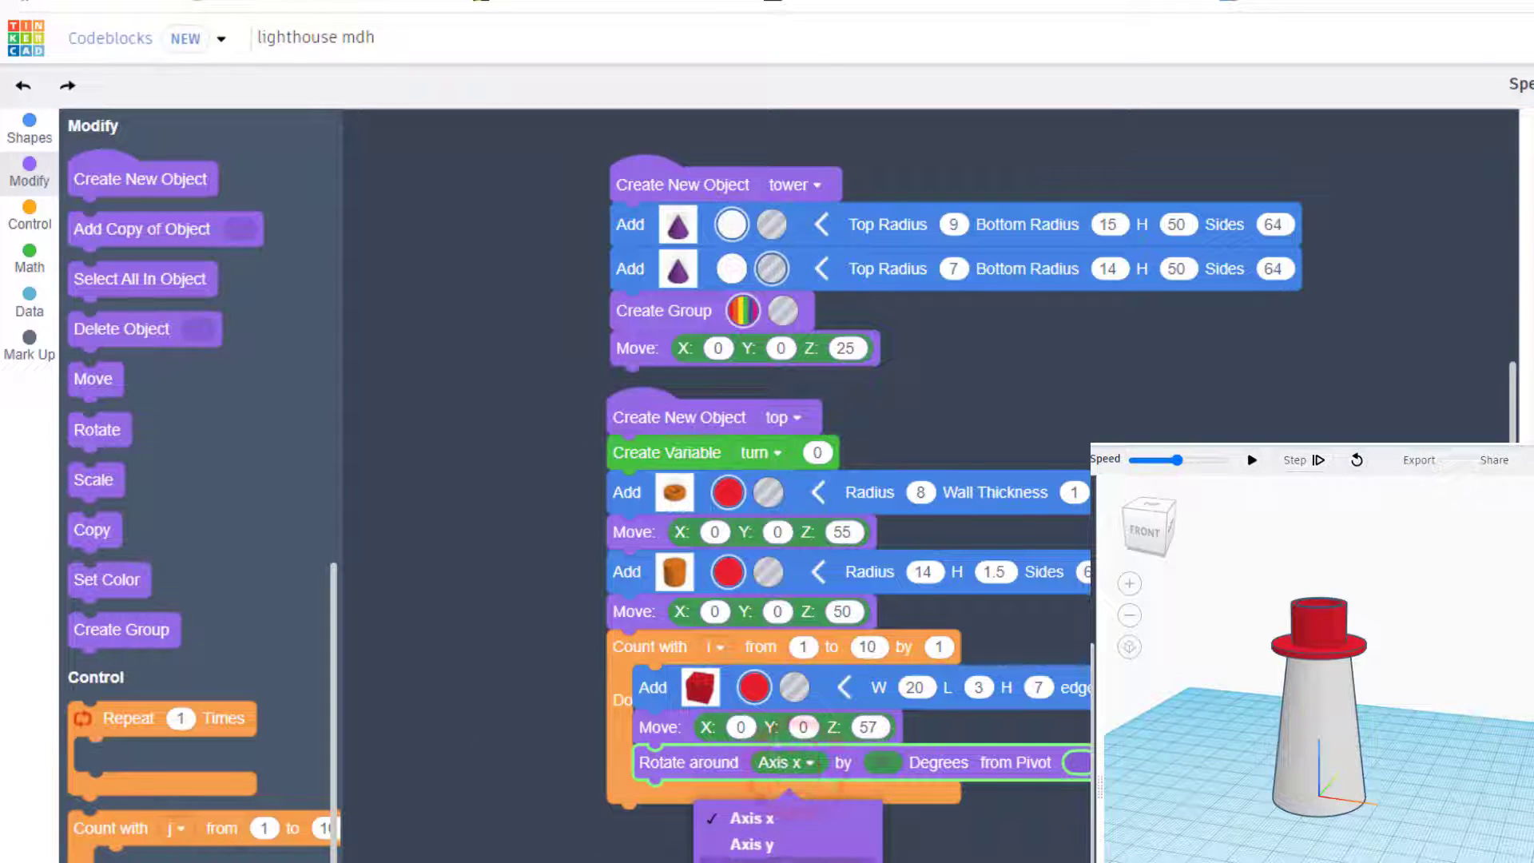
left_click(754, 858)
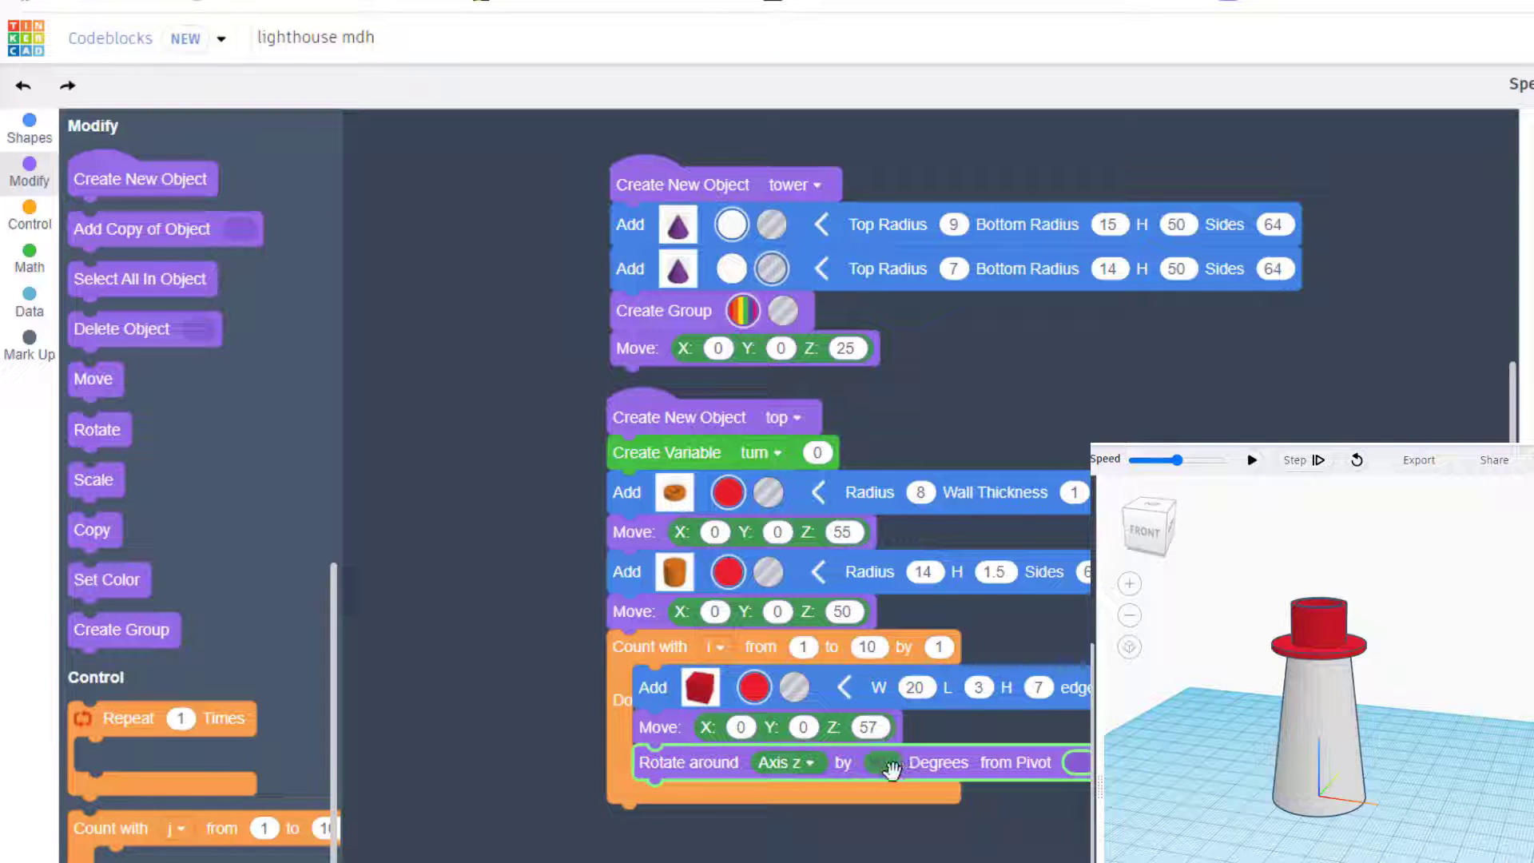
left_click(29, 306)
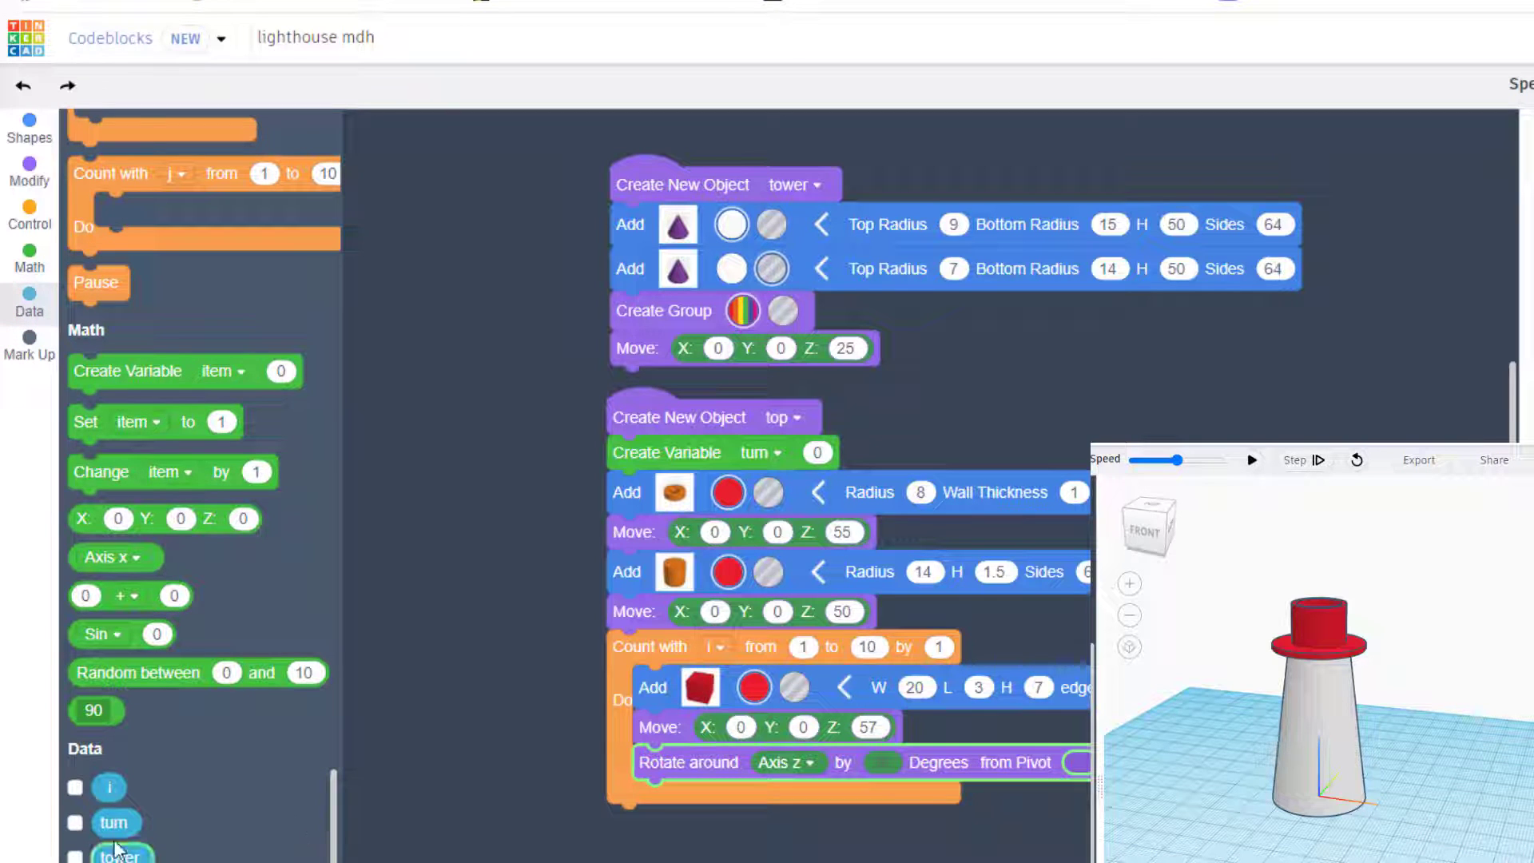
left_click_drag(114, 823, 882, 762)
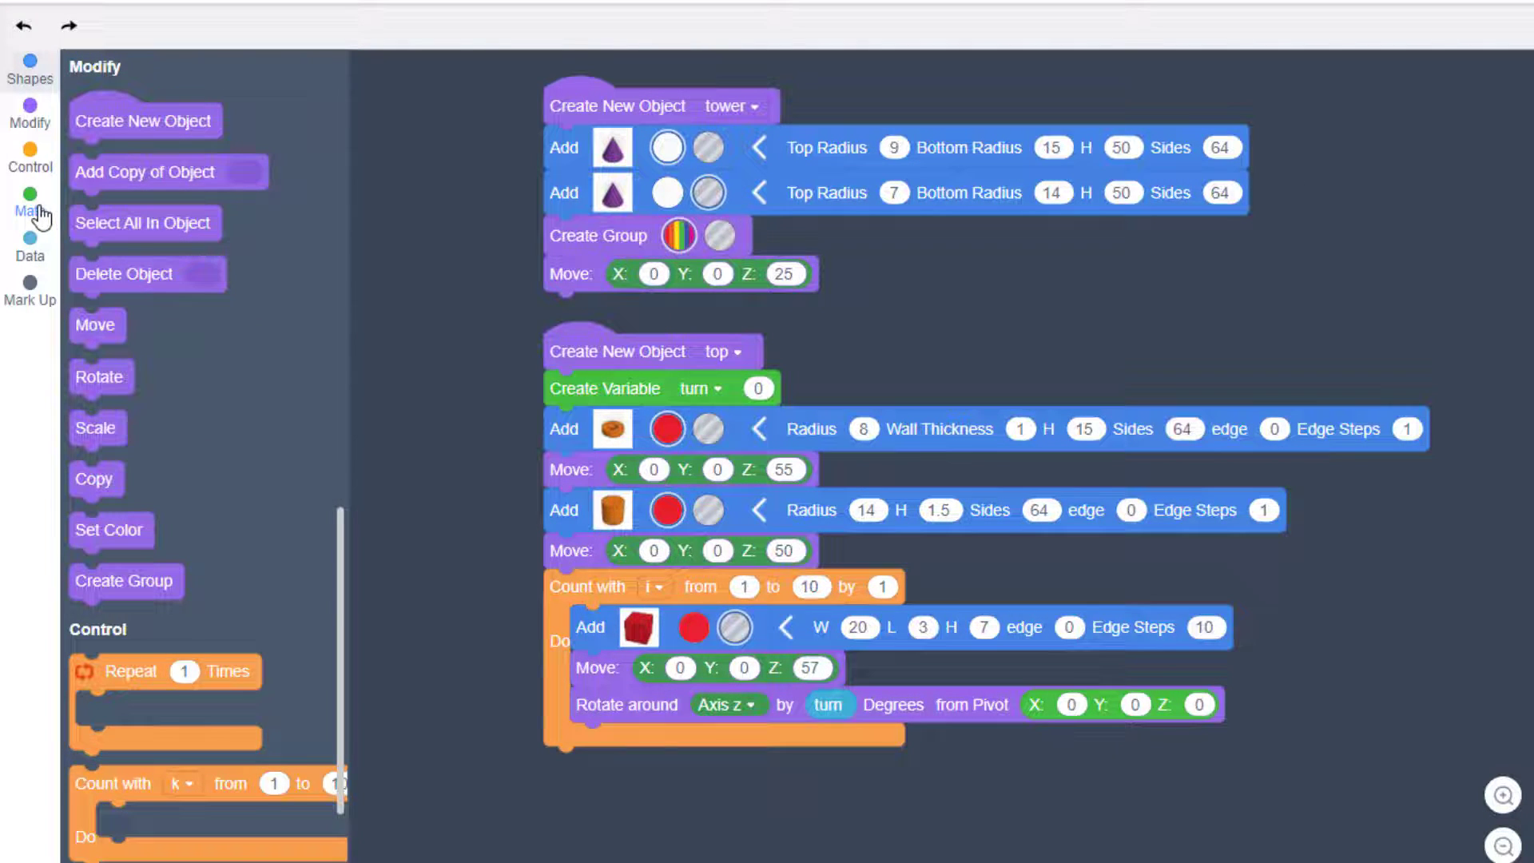
Increase turn by 45 at the end of each loop pass
left_click(30, 204)
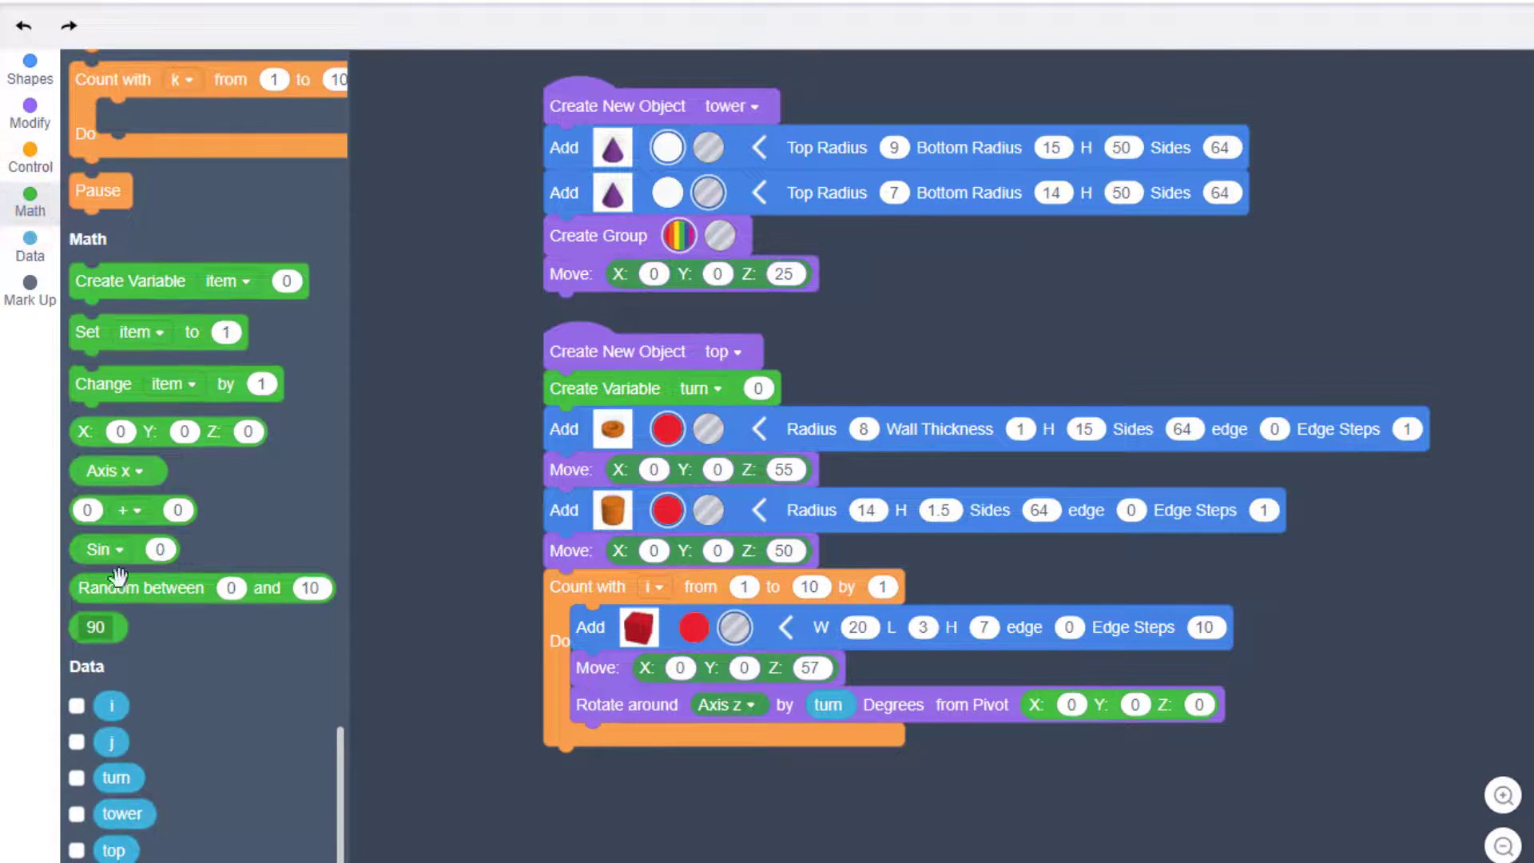
left_click_drag(106, 385, 673, 746)
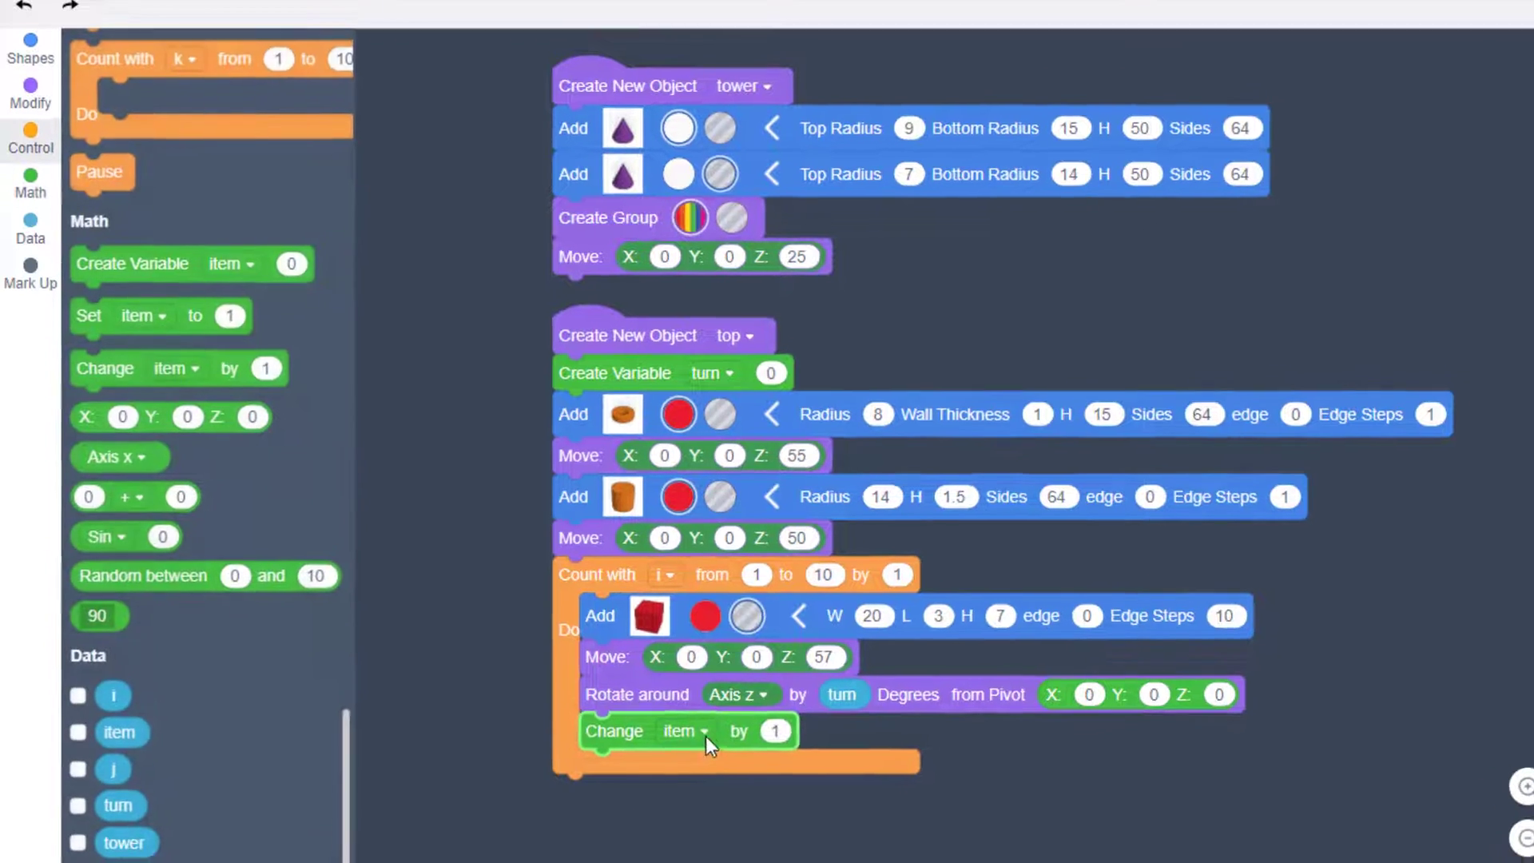
left_click(675, 743)
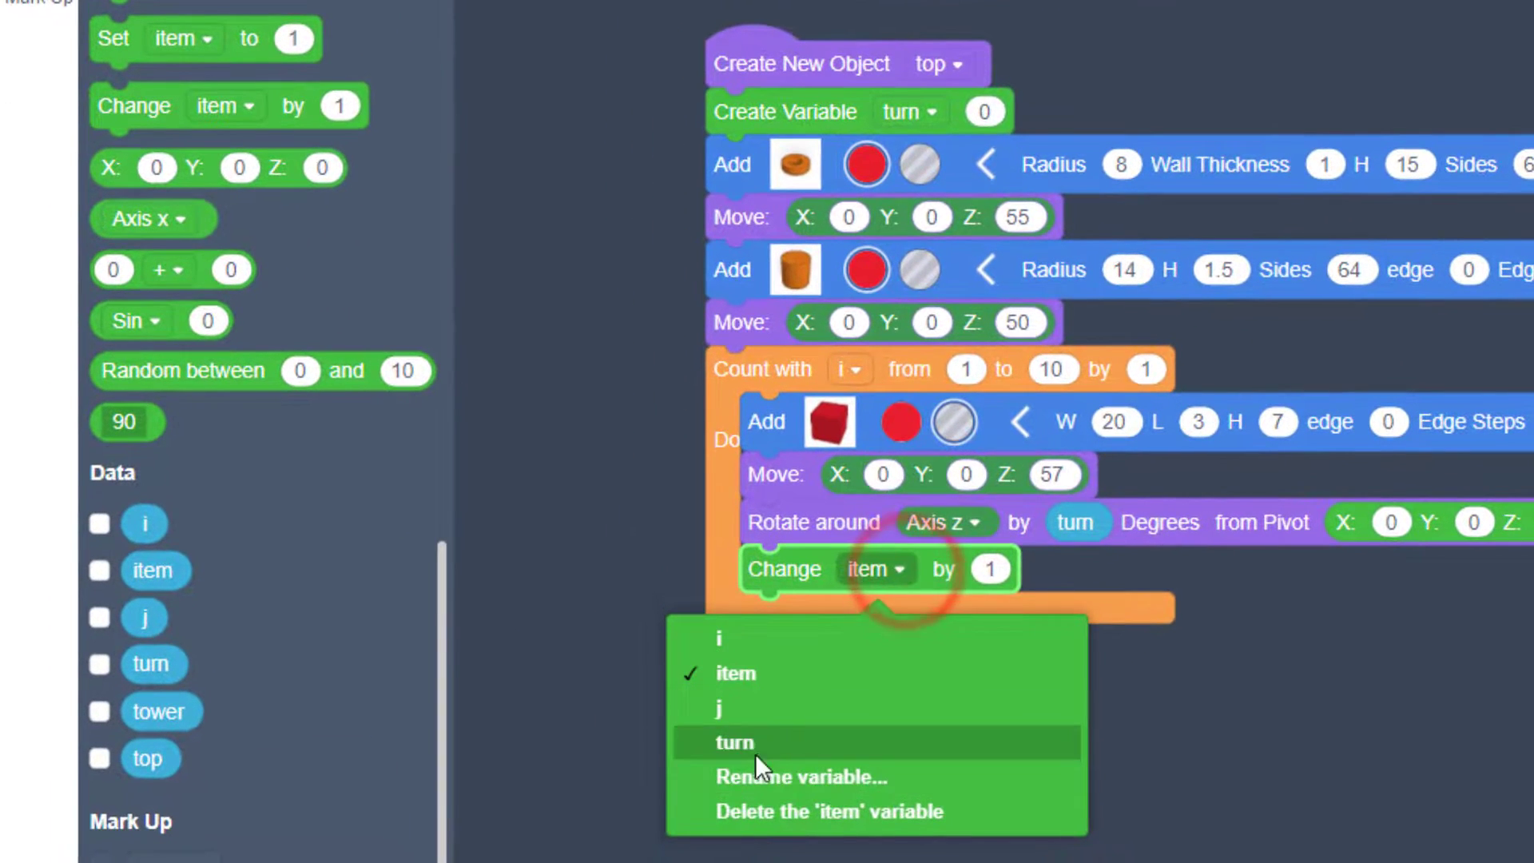
left_click(768, 751)
left_click(988, 569)
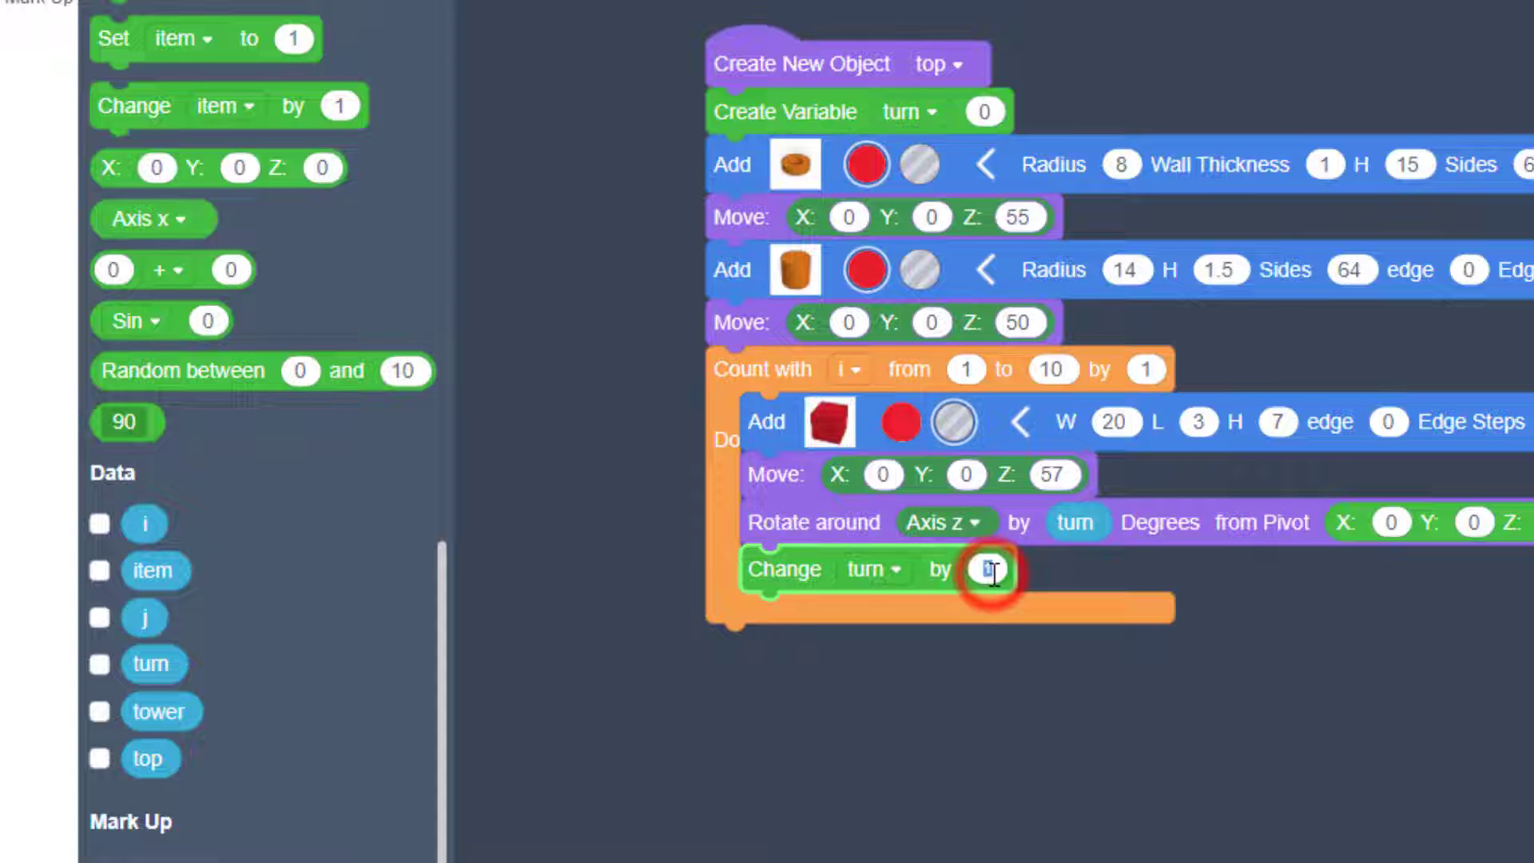
type("45")
left_click(857, 697)
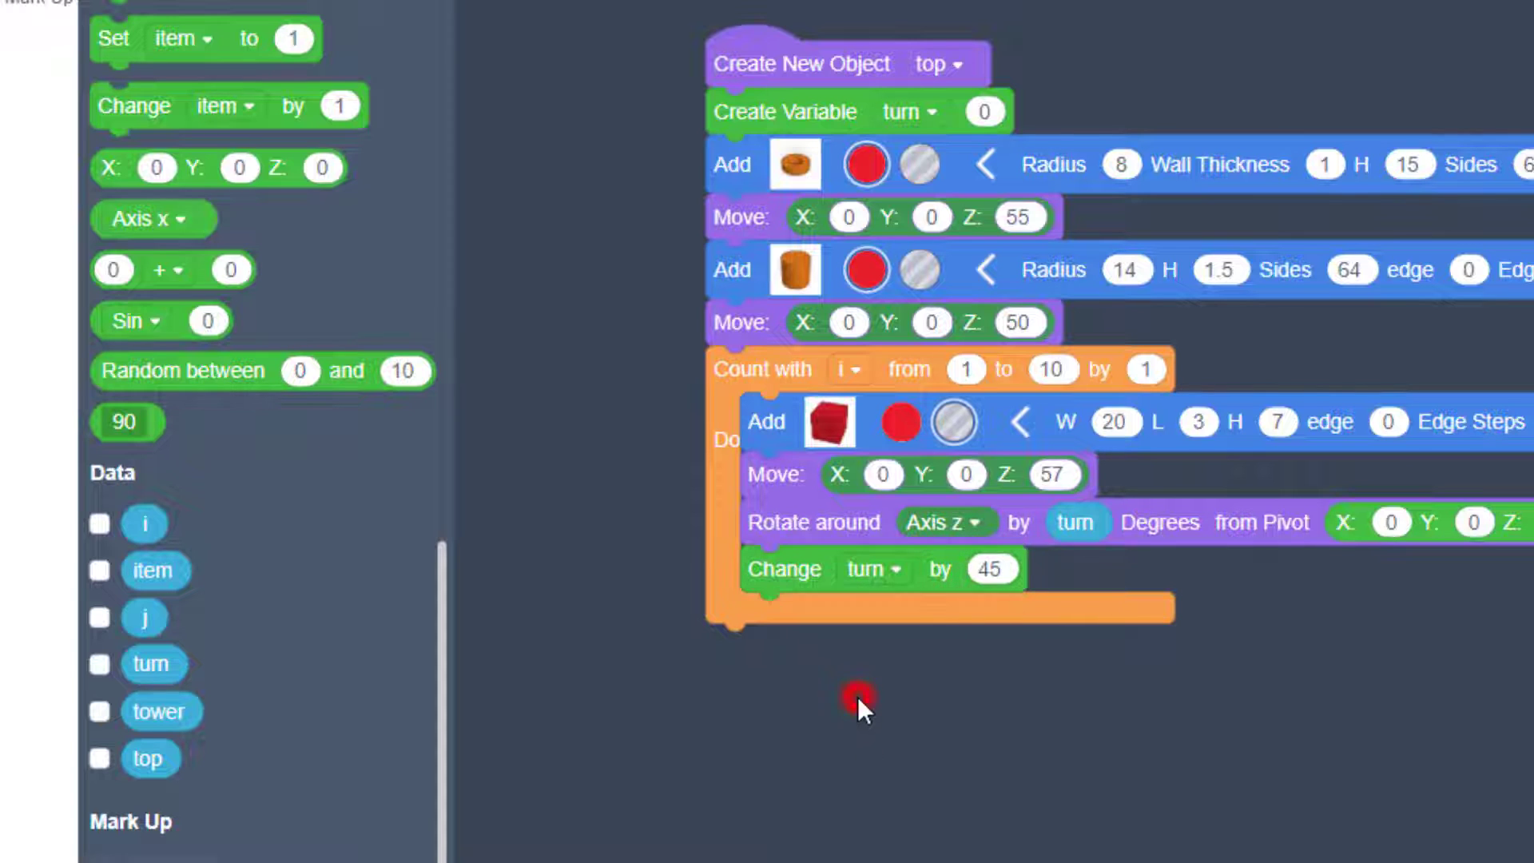
left_click(959, 422)
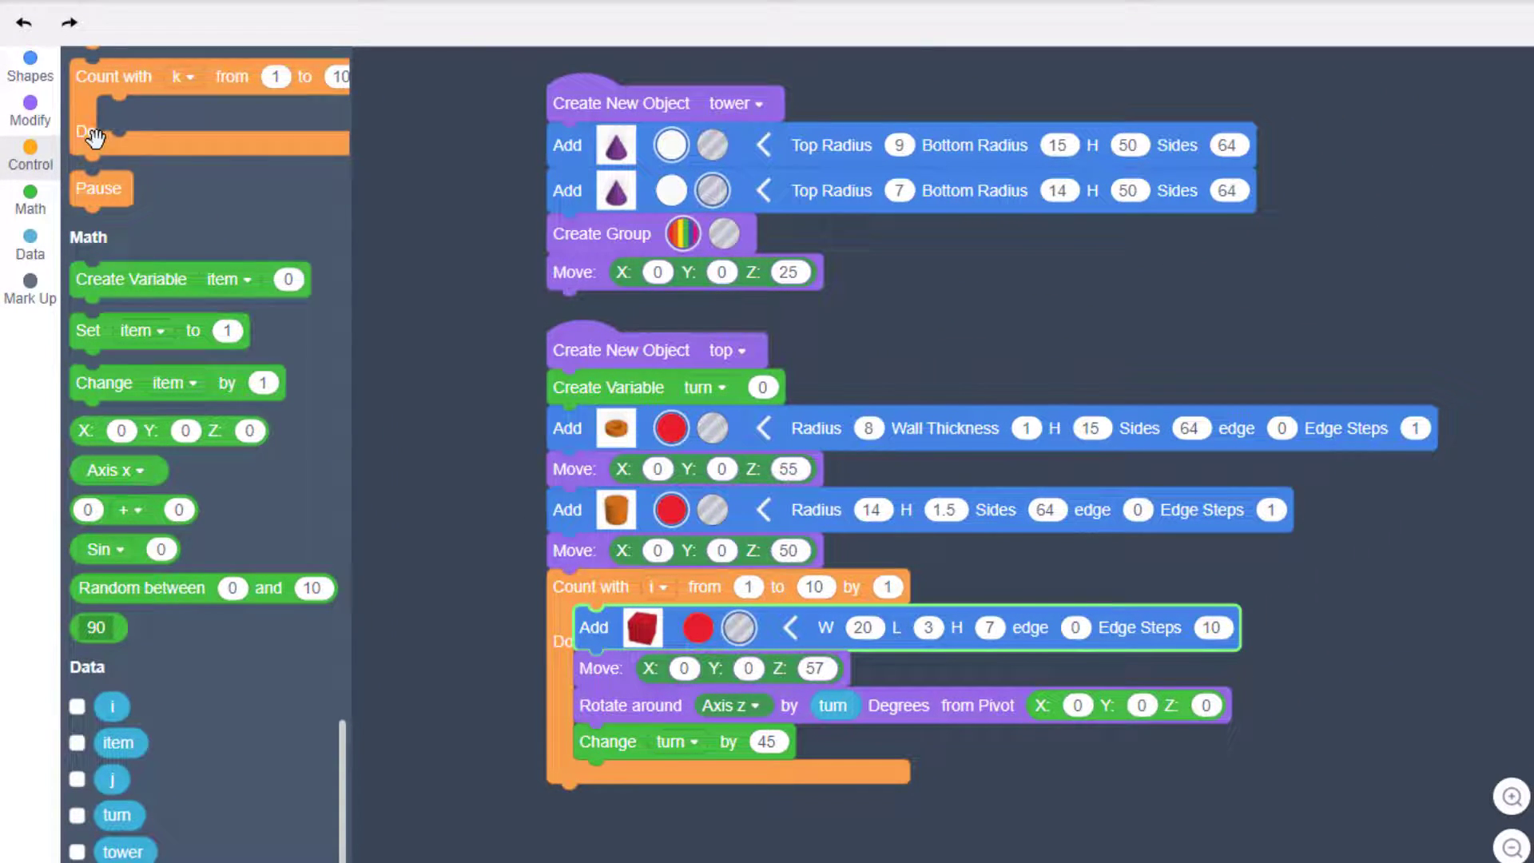
Group the top's parts after the loop and run the code
left_click(30, 112)
left_click_drag(121, 580, 624, 806)
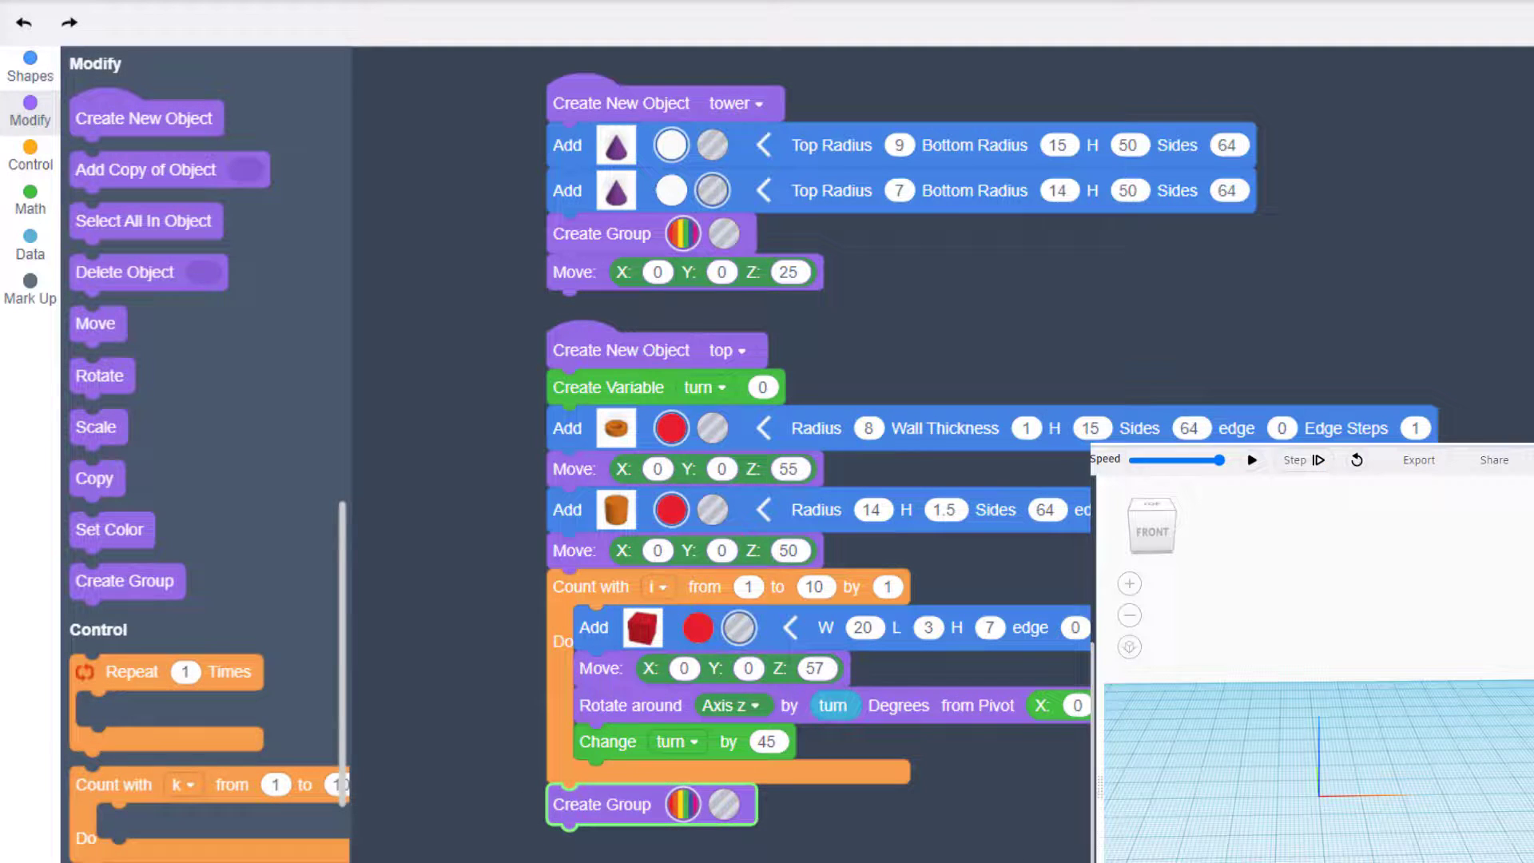
left_click(1253, 460)
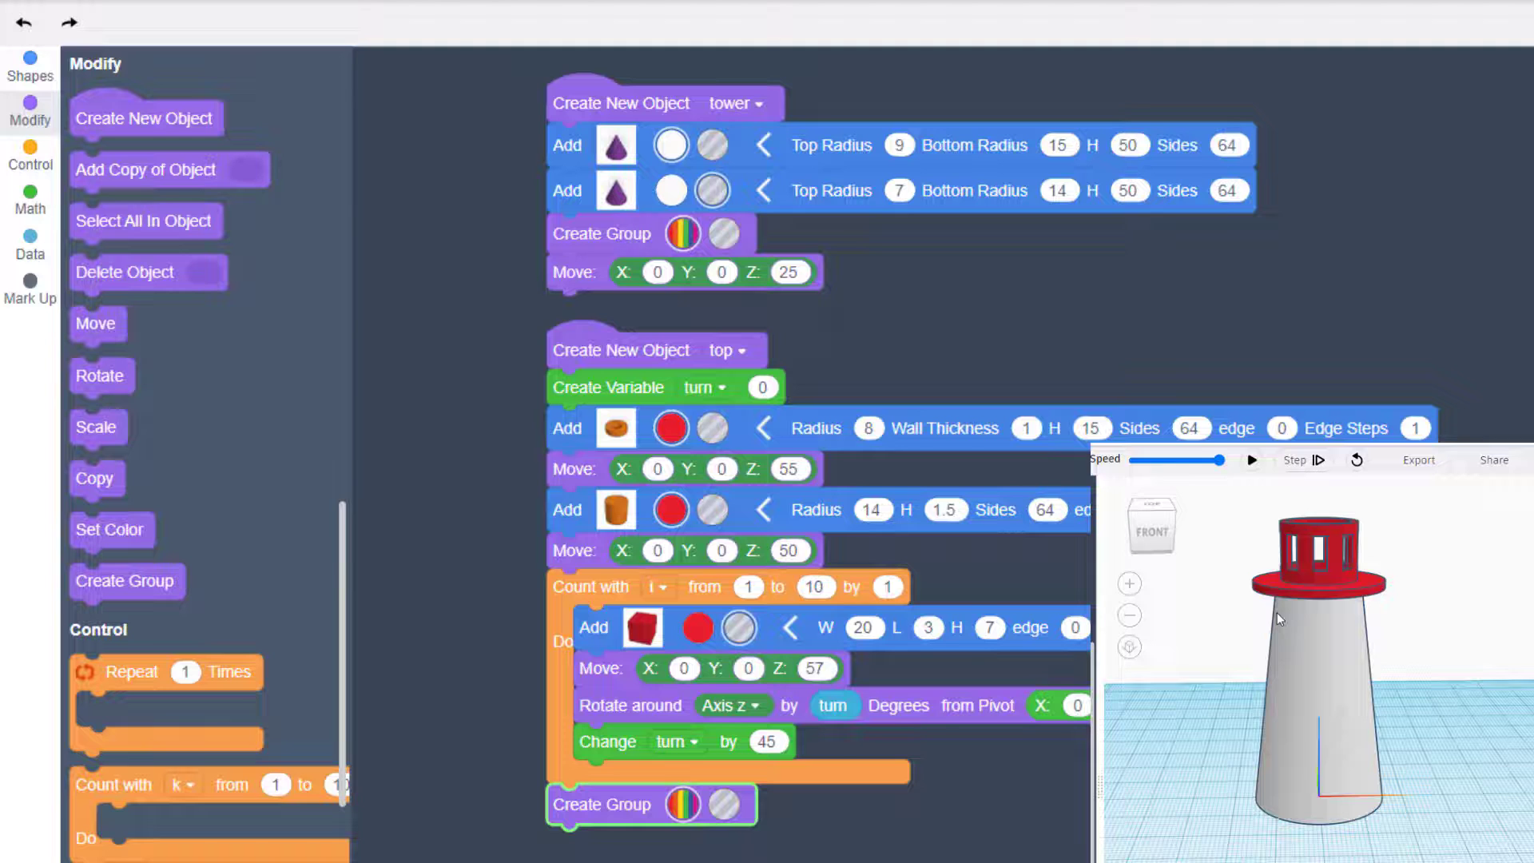
Orbit the preview to inspect the red lantern's slotted openings
mouse_move(1275, 612)
left_mouse_down()
mouse_move(1337, 576)
mouse_move(1247, 609)
left_mouse_up()
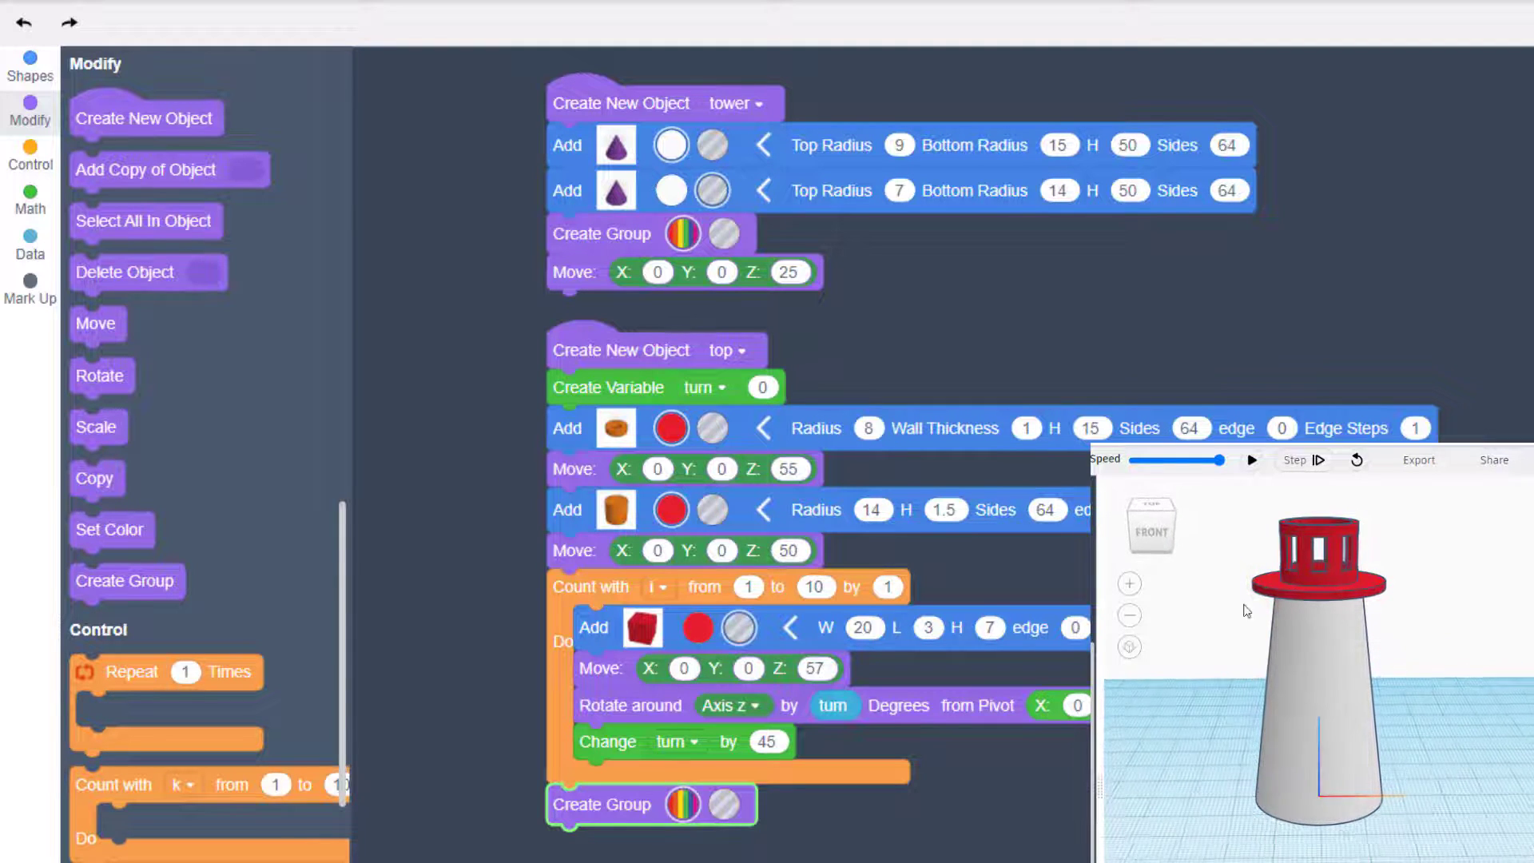
mouse_move(1303, 803)
left_mouse_down()
mouse_move(1260, 789)
mouse_move(1307, 800)
left_mouse_up()
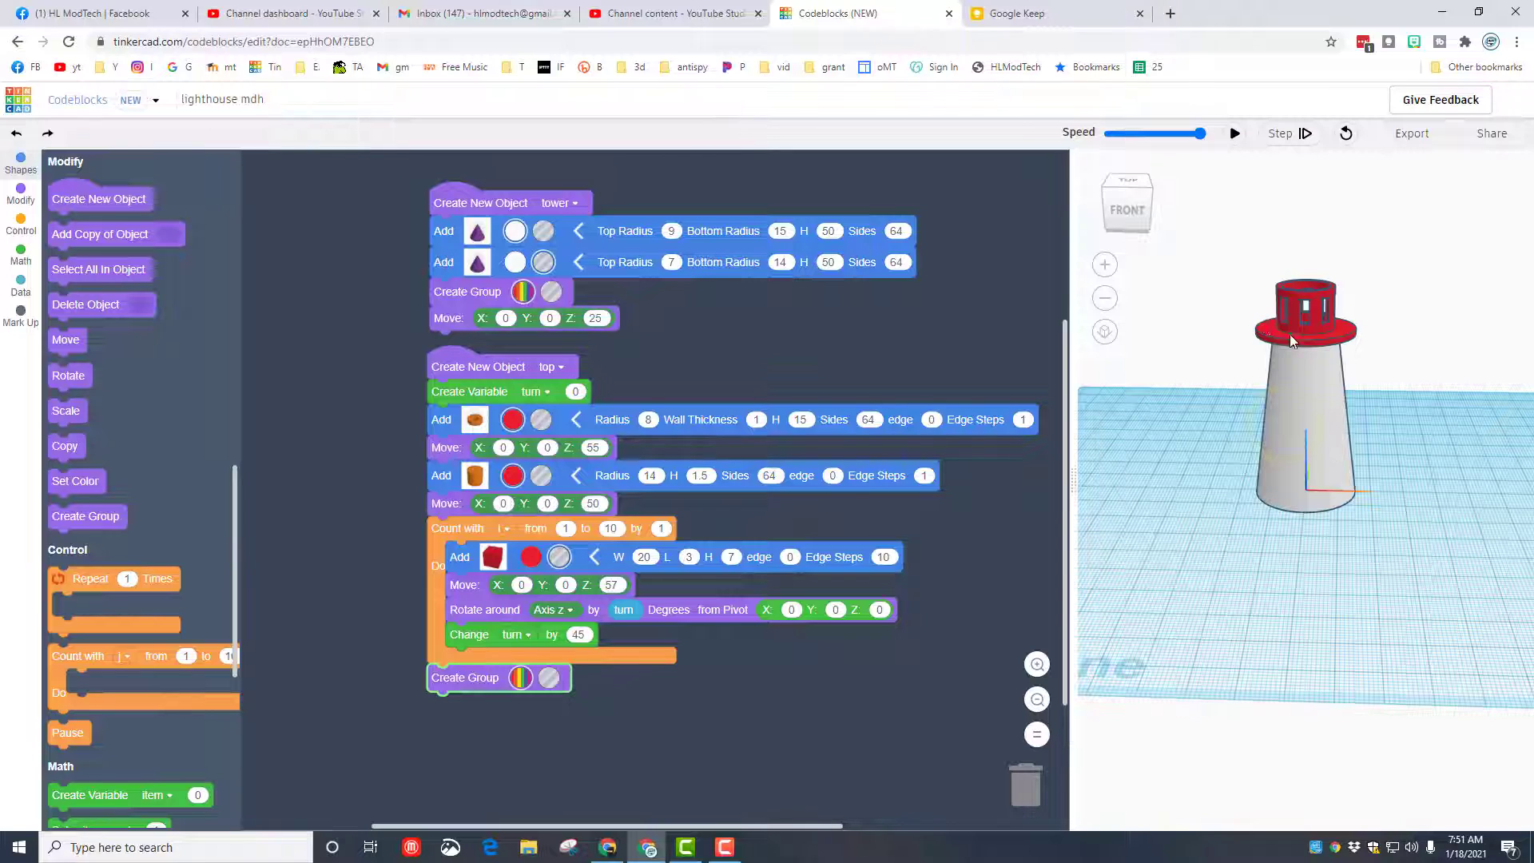
mouse_move(1263, 322)
left_mouse_down()
mouse_move(1277, 327)
mouse_move(1224, 419)
left_mouse_up()
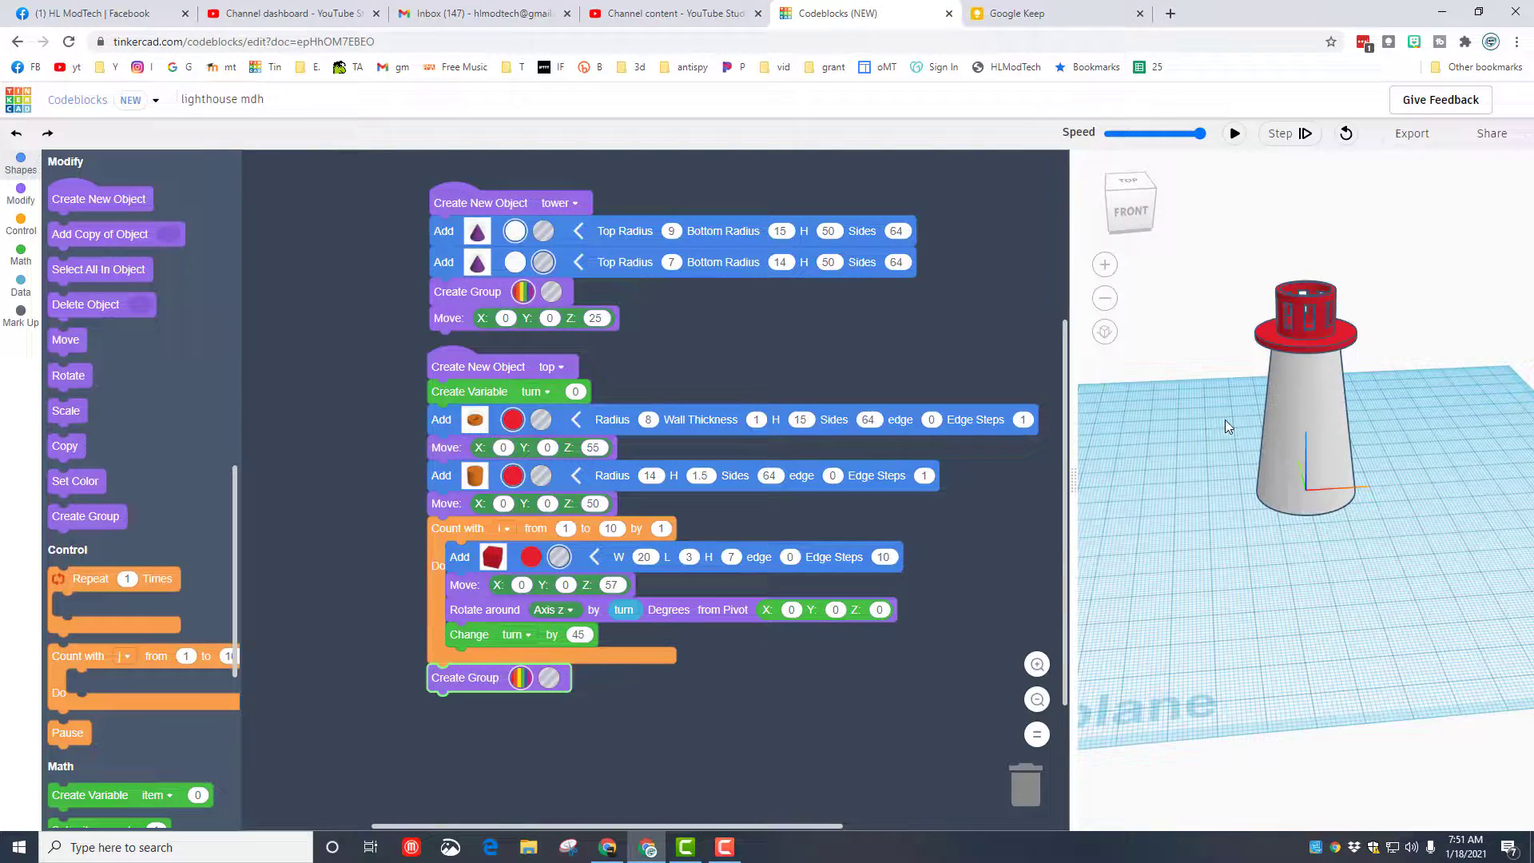
left_click_drag(1247, 493, 1231, 484)
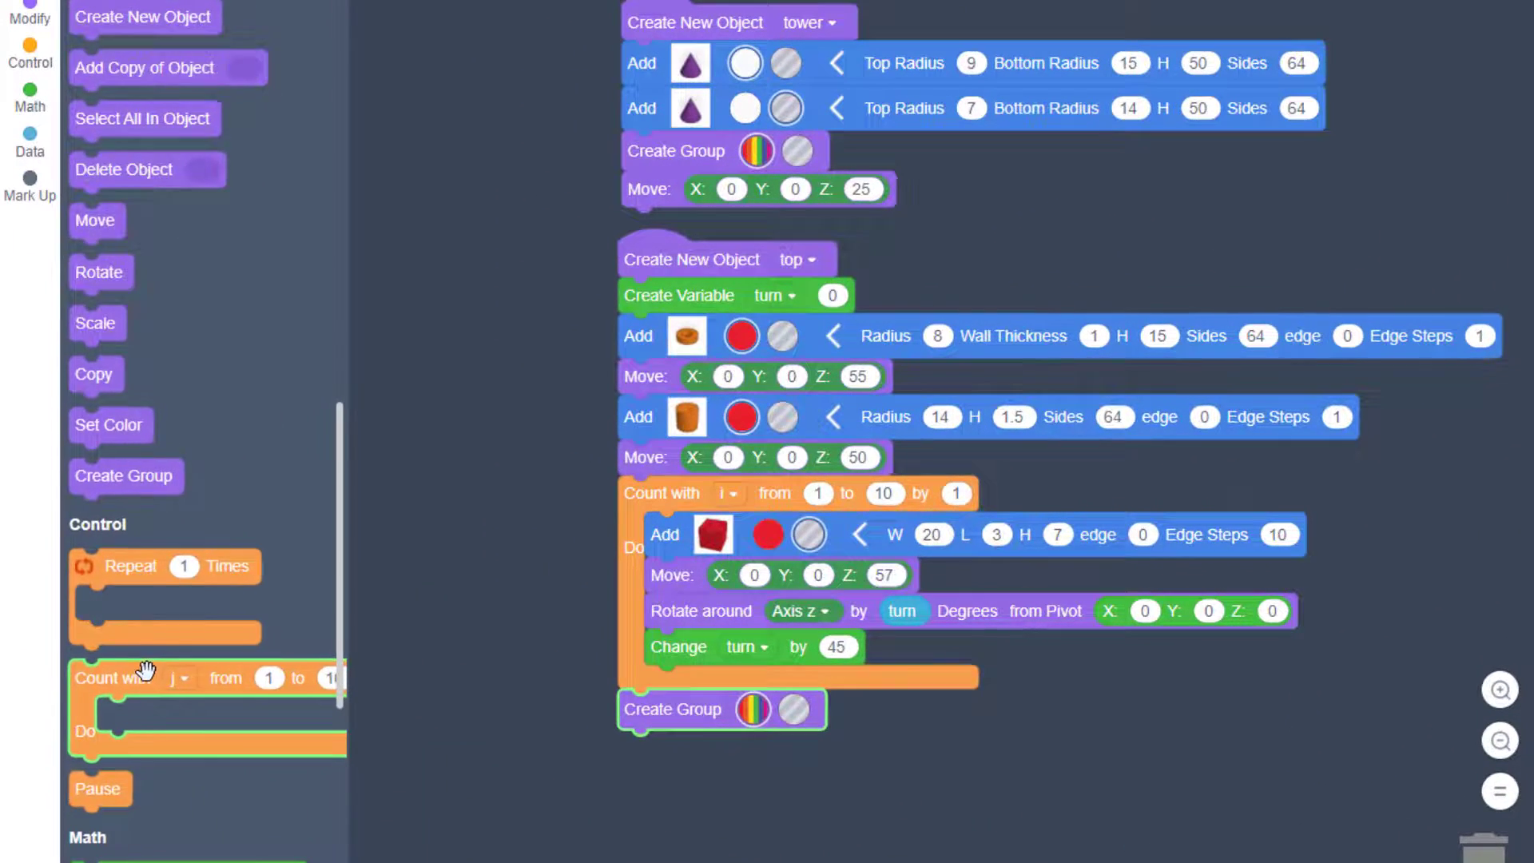
Add a second counting loop under the group containing a white cylinder
left_click_drag(78, 658, 241, 767)
left_click_drag(452, 813, 740, 767)
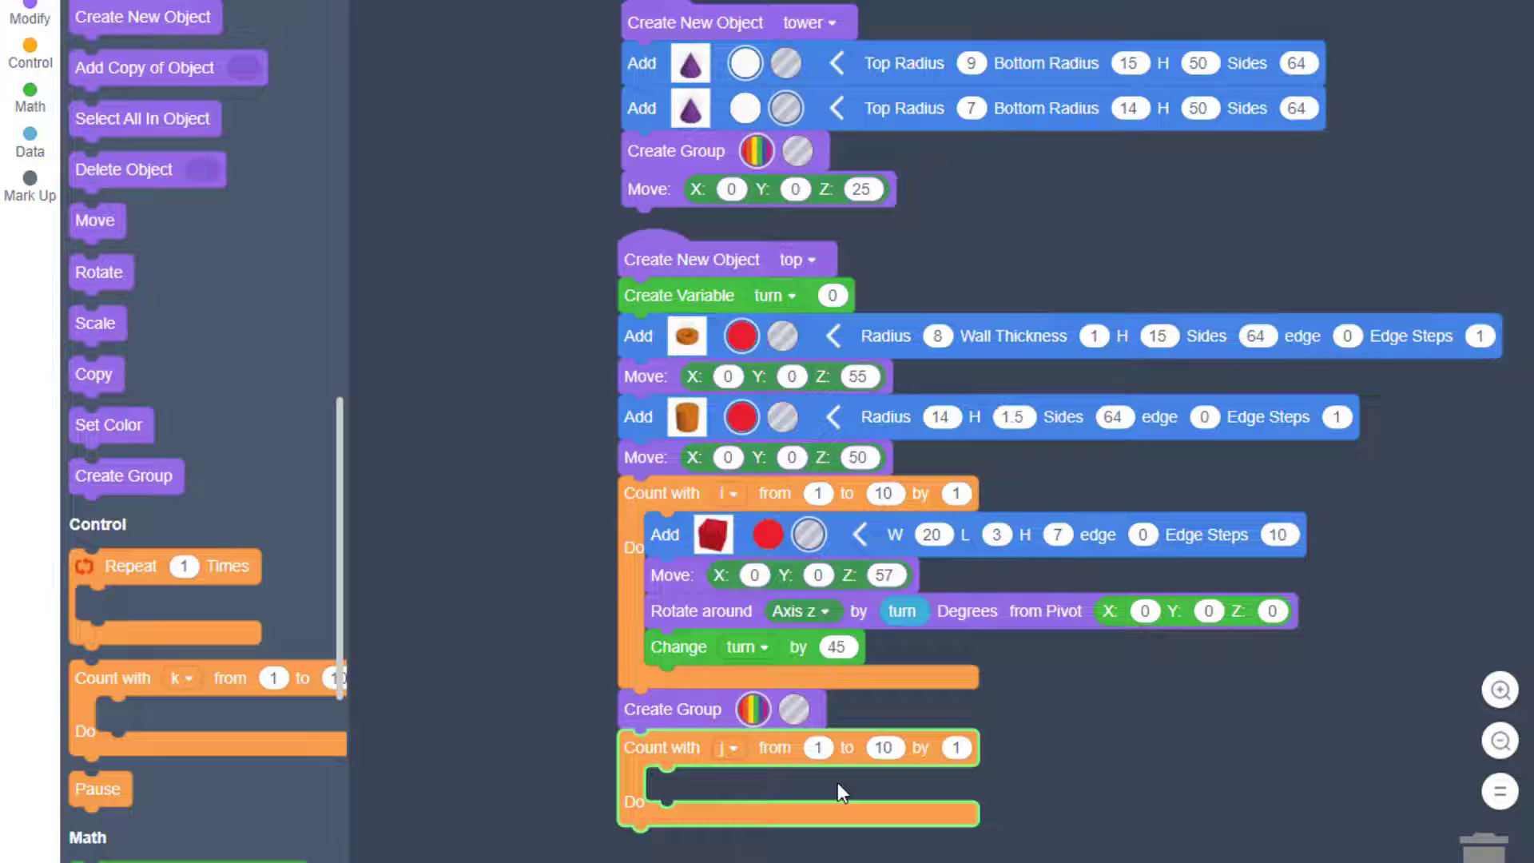
scroll(838, 783, "down", 4)
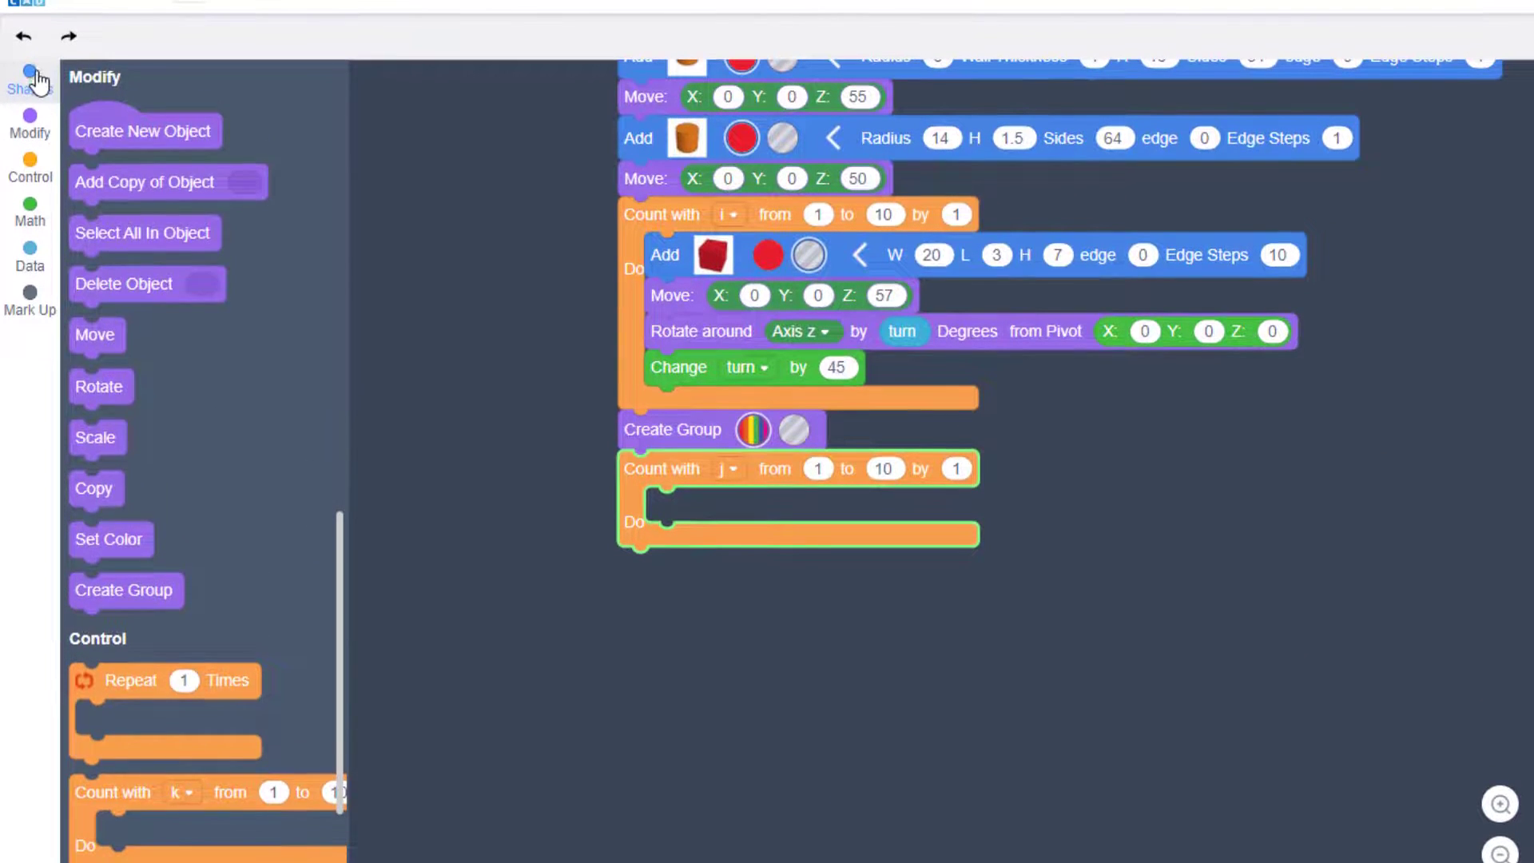
left_click(29, 60)
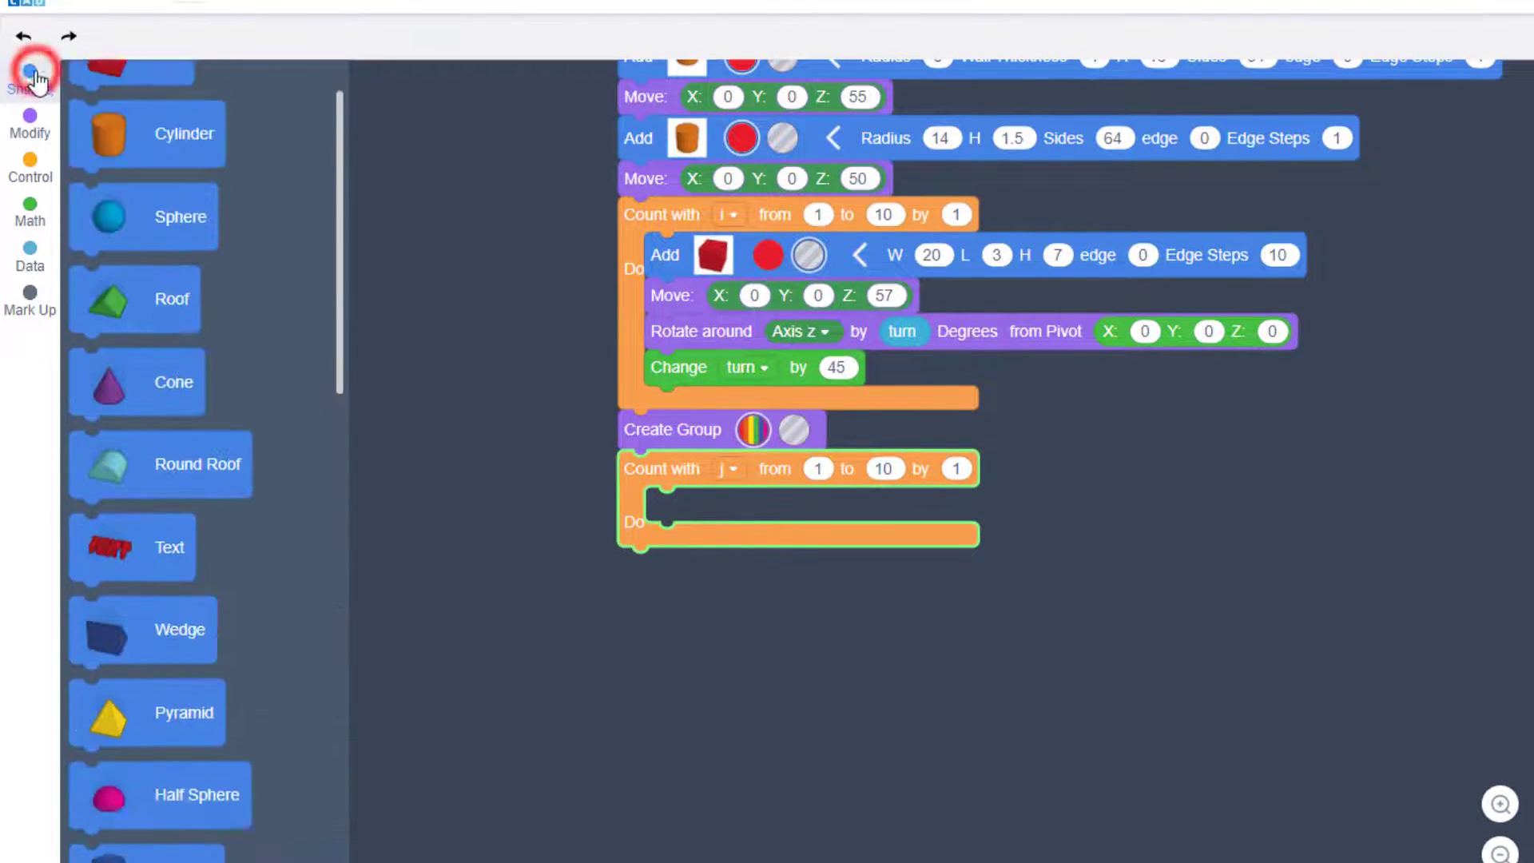
mouse_move(96, 225)
left_mouse_down()
mouse_move(748, 546)
mouse_move(714, 513)
left_mouse_up()
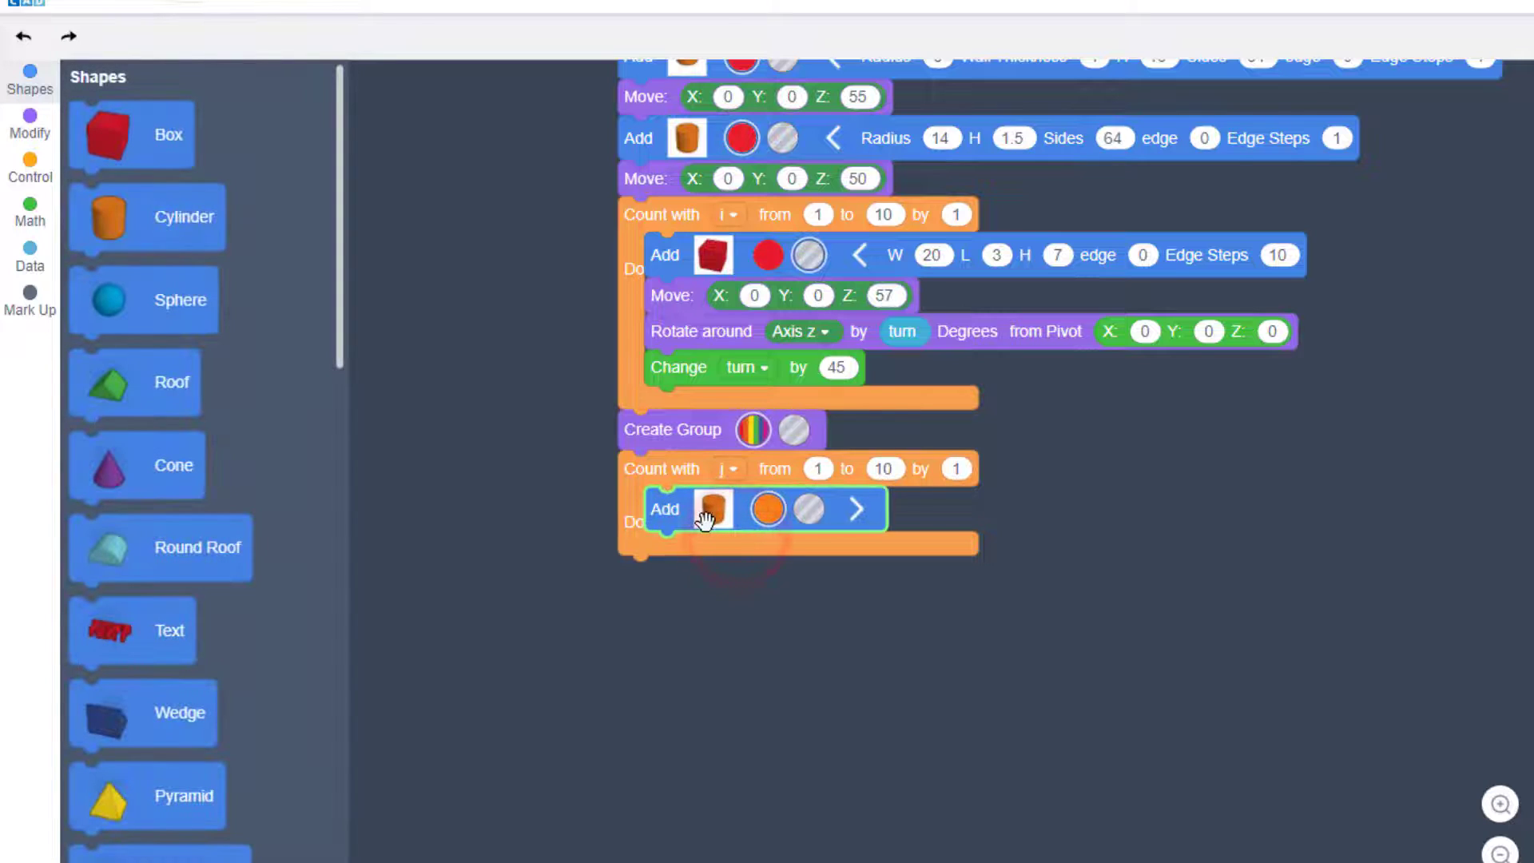
left_click(764, 510)
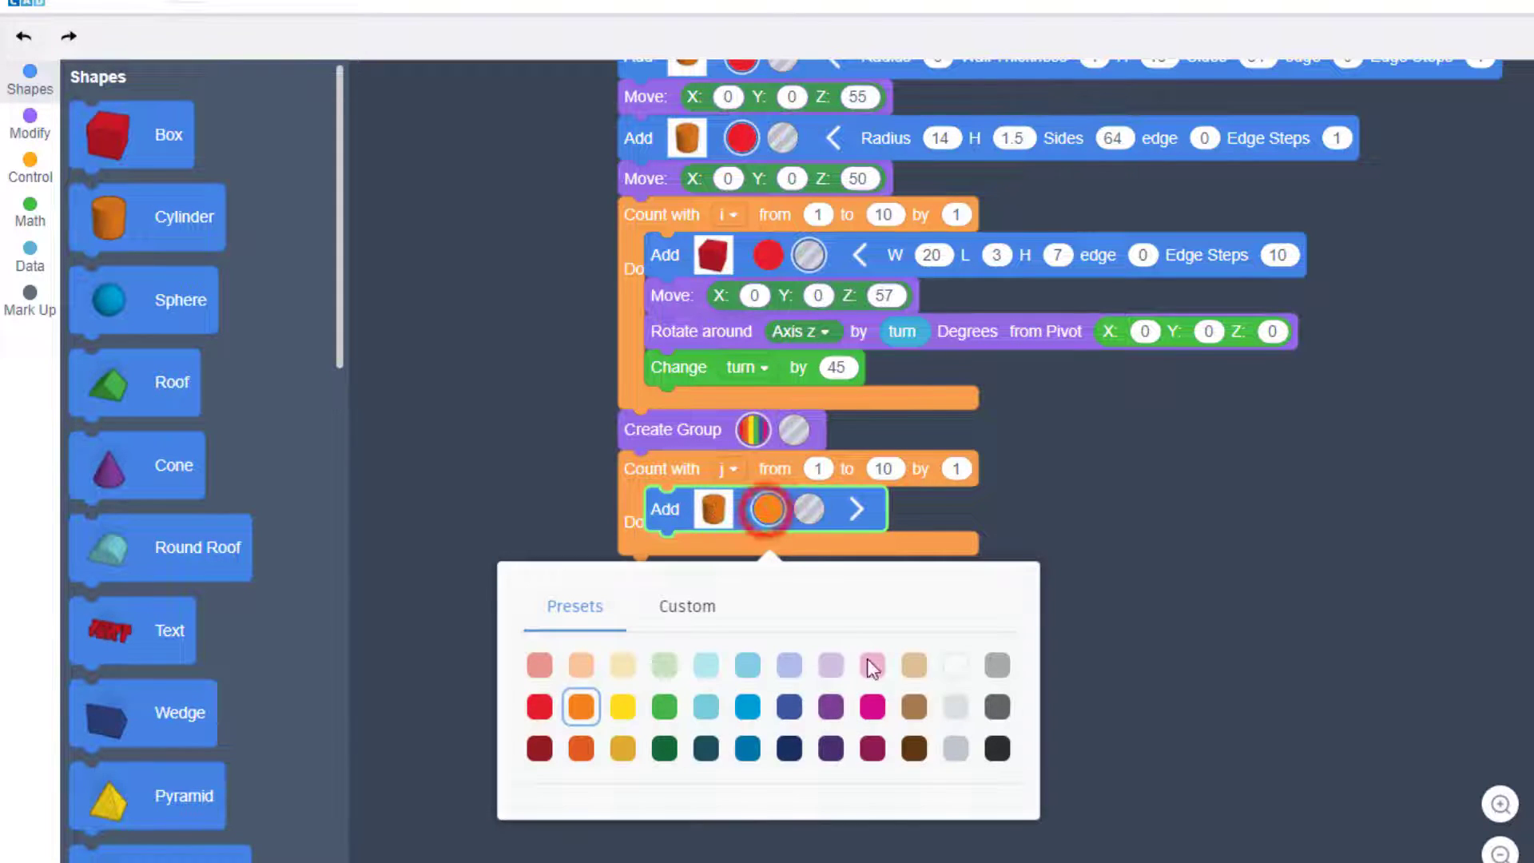
left_click(959, 669)
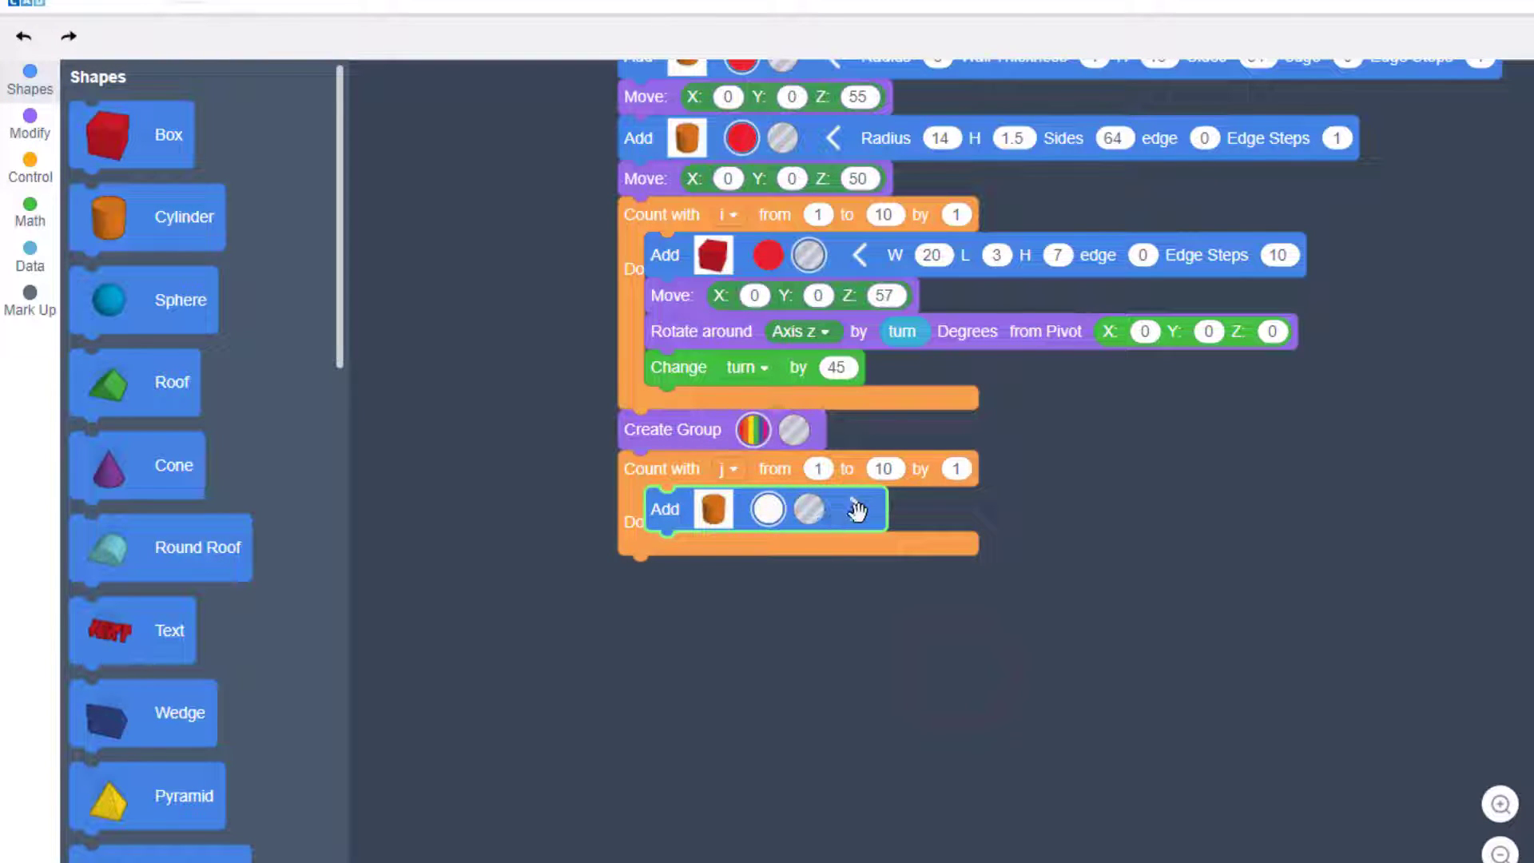
Give that cylinder radius 0.5, height 5 and 64 sides
left_click(856, 508)
scroll(856, 510, "up", 2)
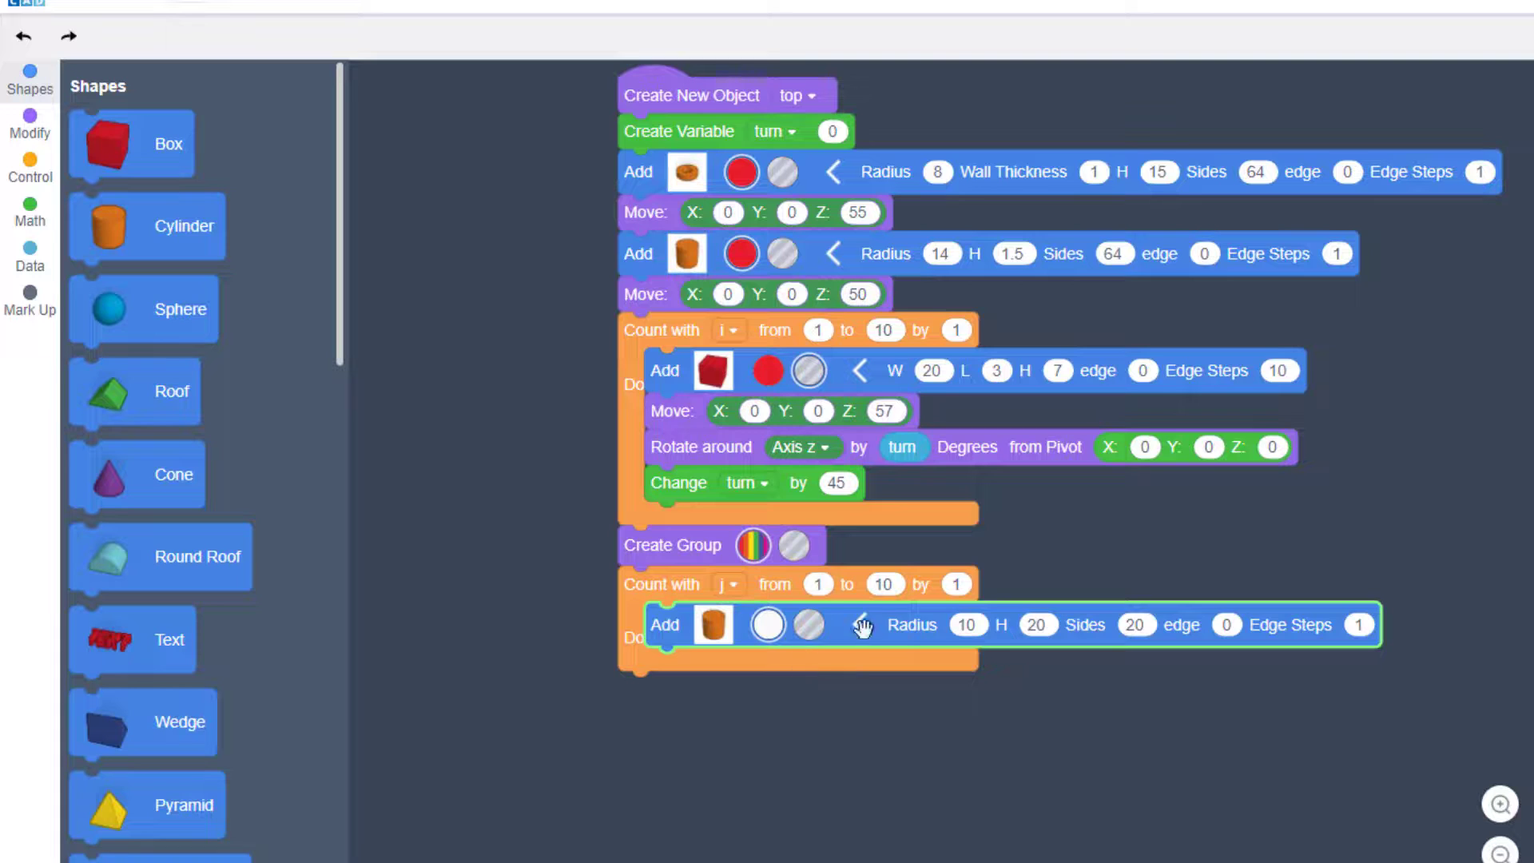
left_click(970, 625)
type(".5")
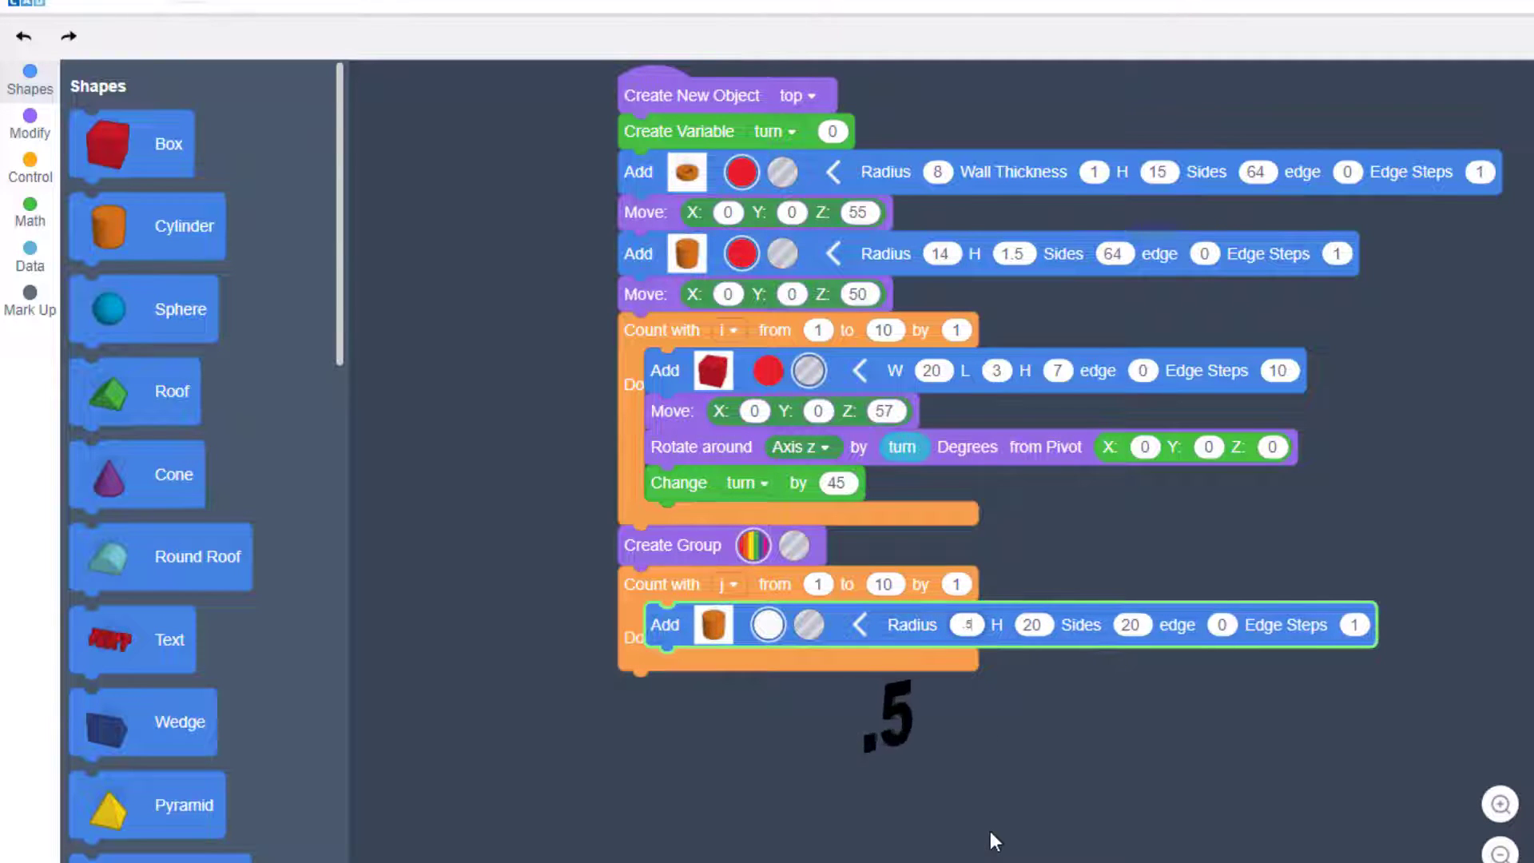
left_click(976, 656)
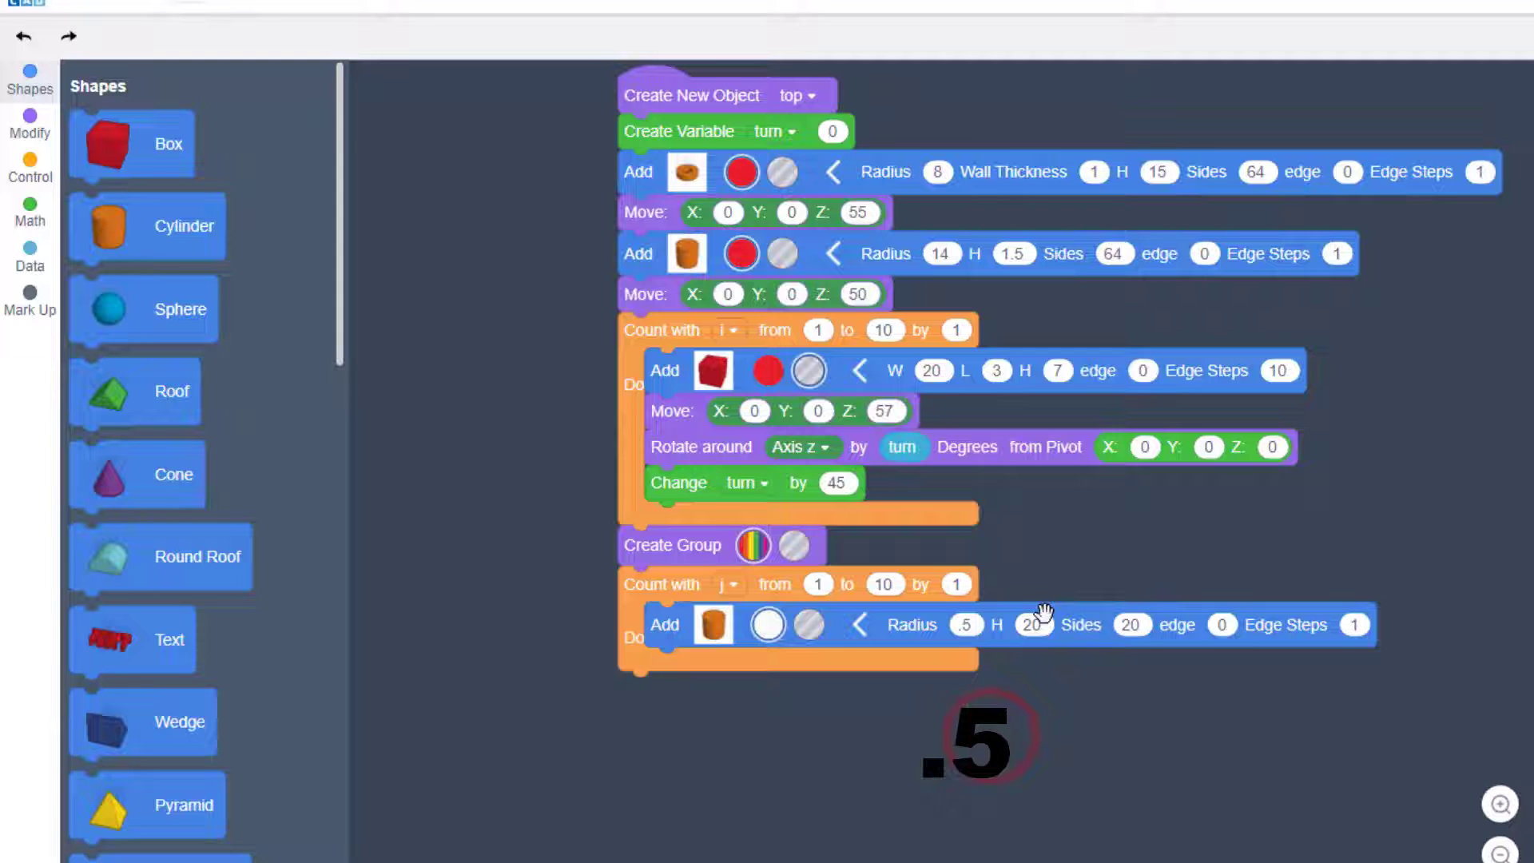
left_click(1039, 625)
type("5")
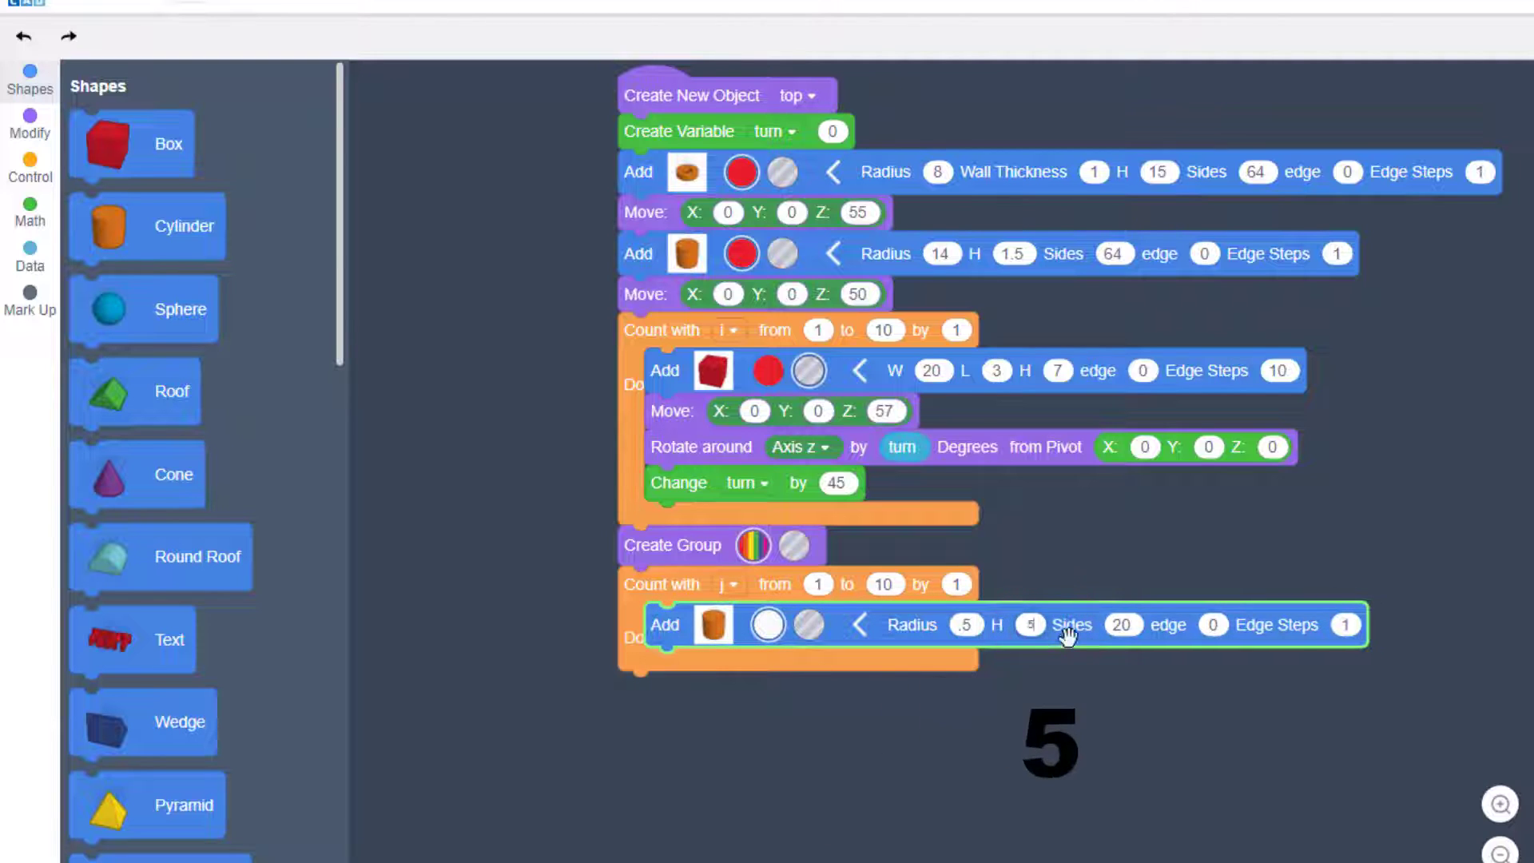
left_click(1009, 725)
left_click(1122, 624)
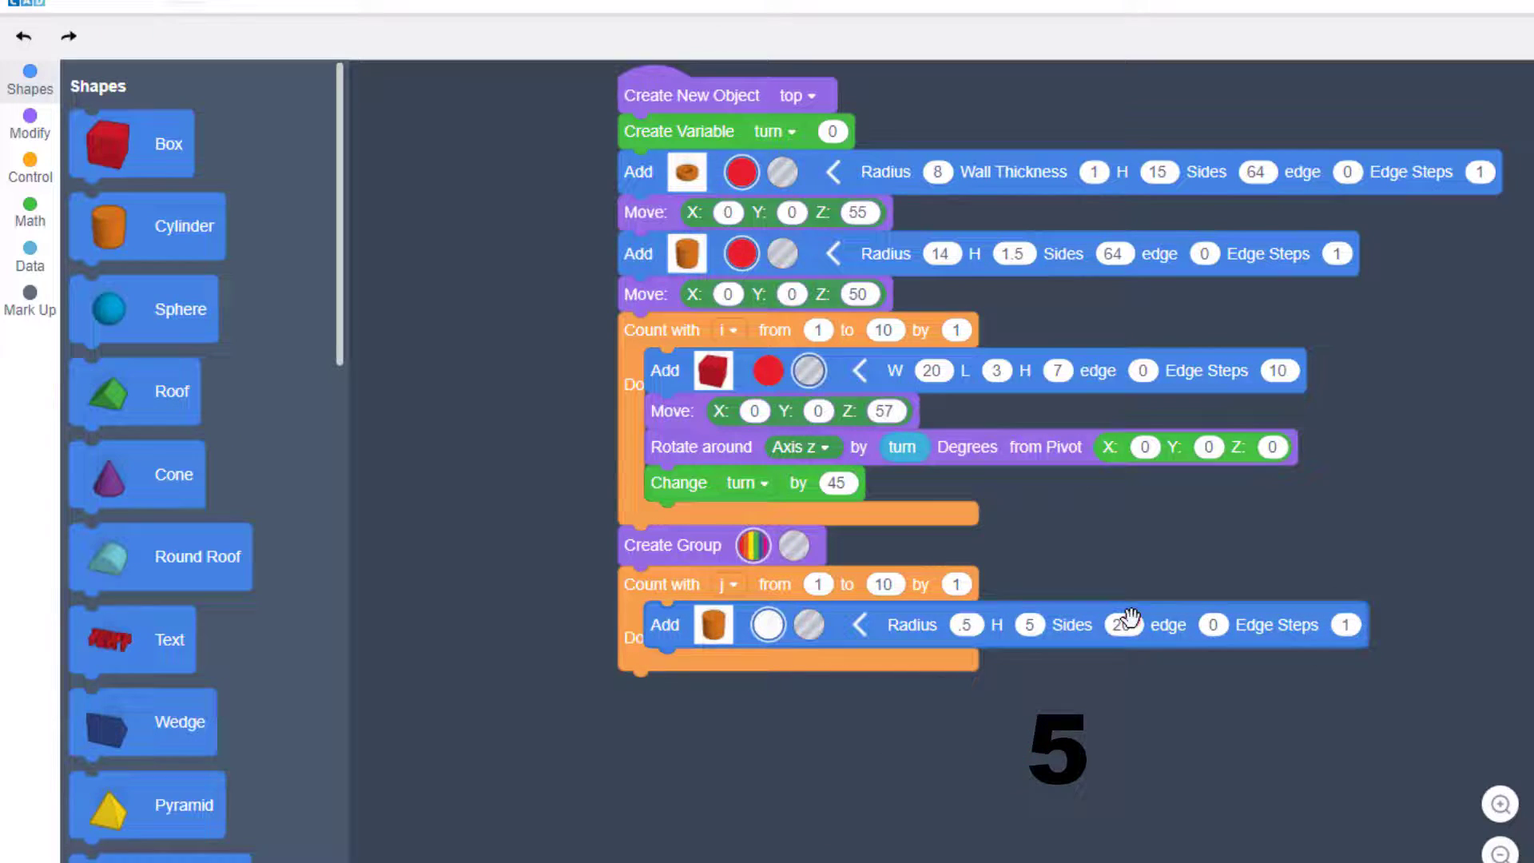
type("64")
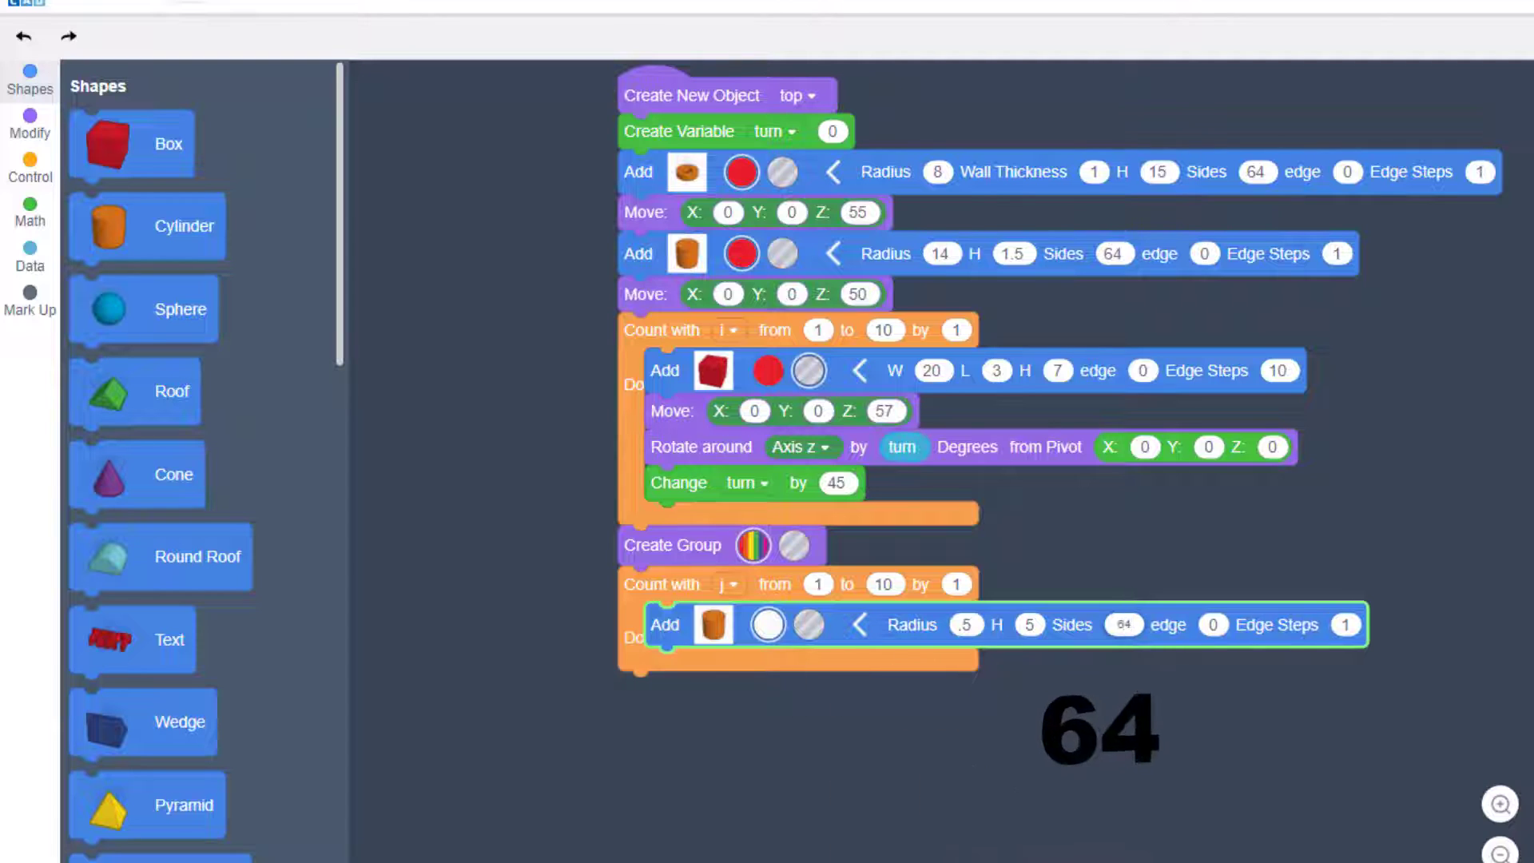
left_click(1082, 849)
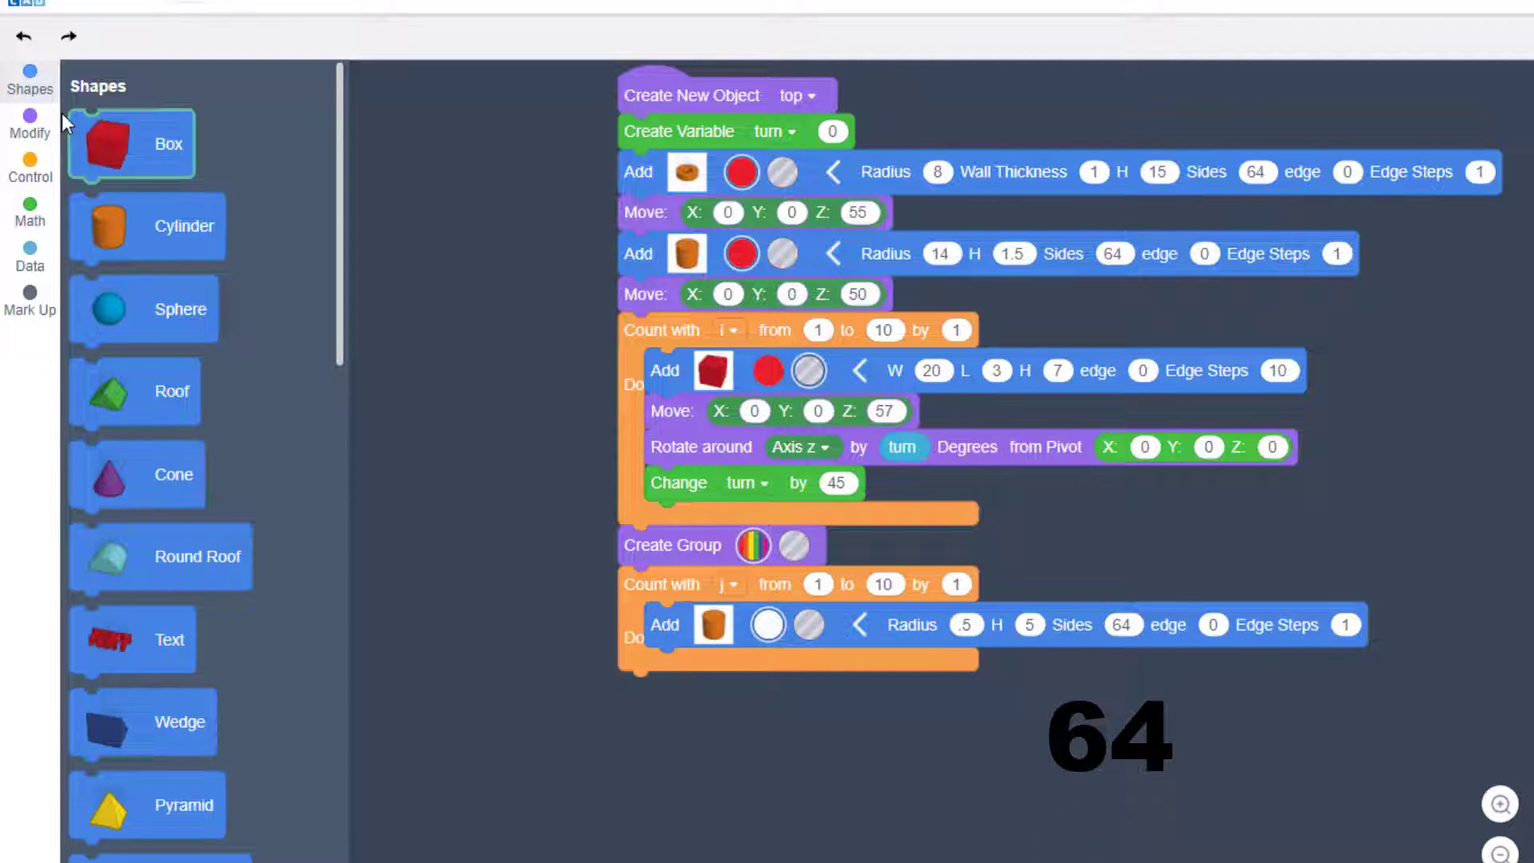
left_click(30, 124)
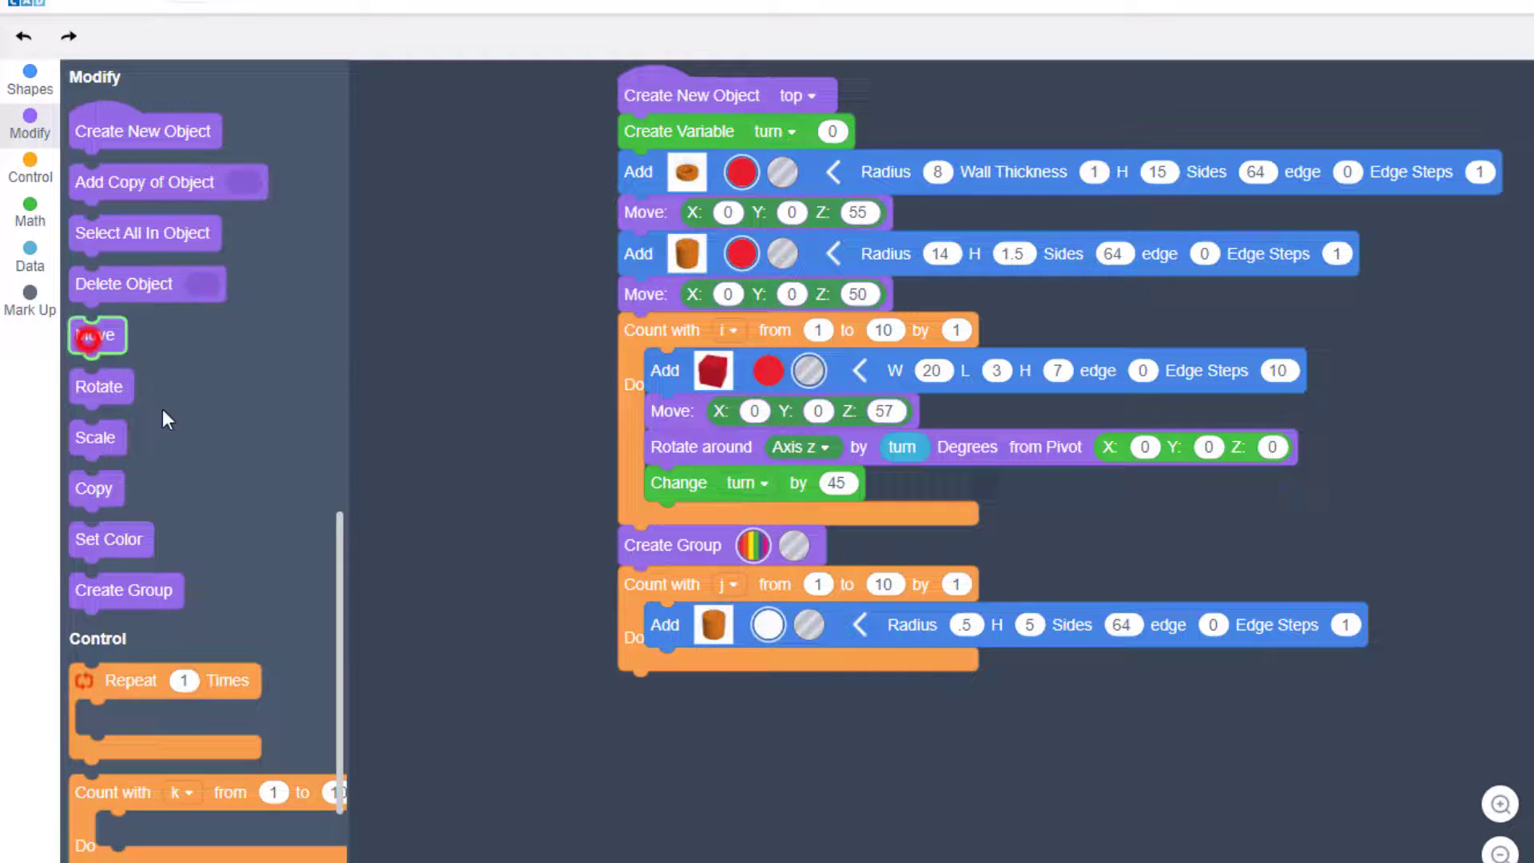
Move the second loop's white cylinder to Y 13 and Z 53
mouse_move(95, 334)
left_mouse_down()
mouse_move(788, 711)
mouse_move(778, 689)
left_mouse_up()
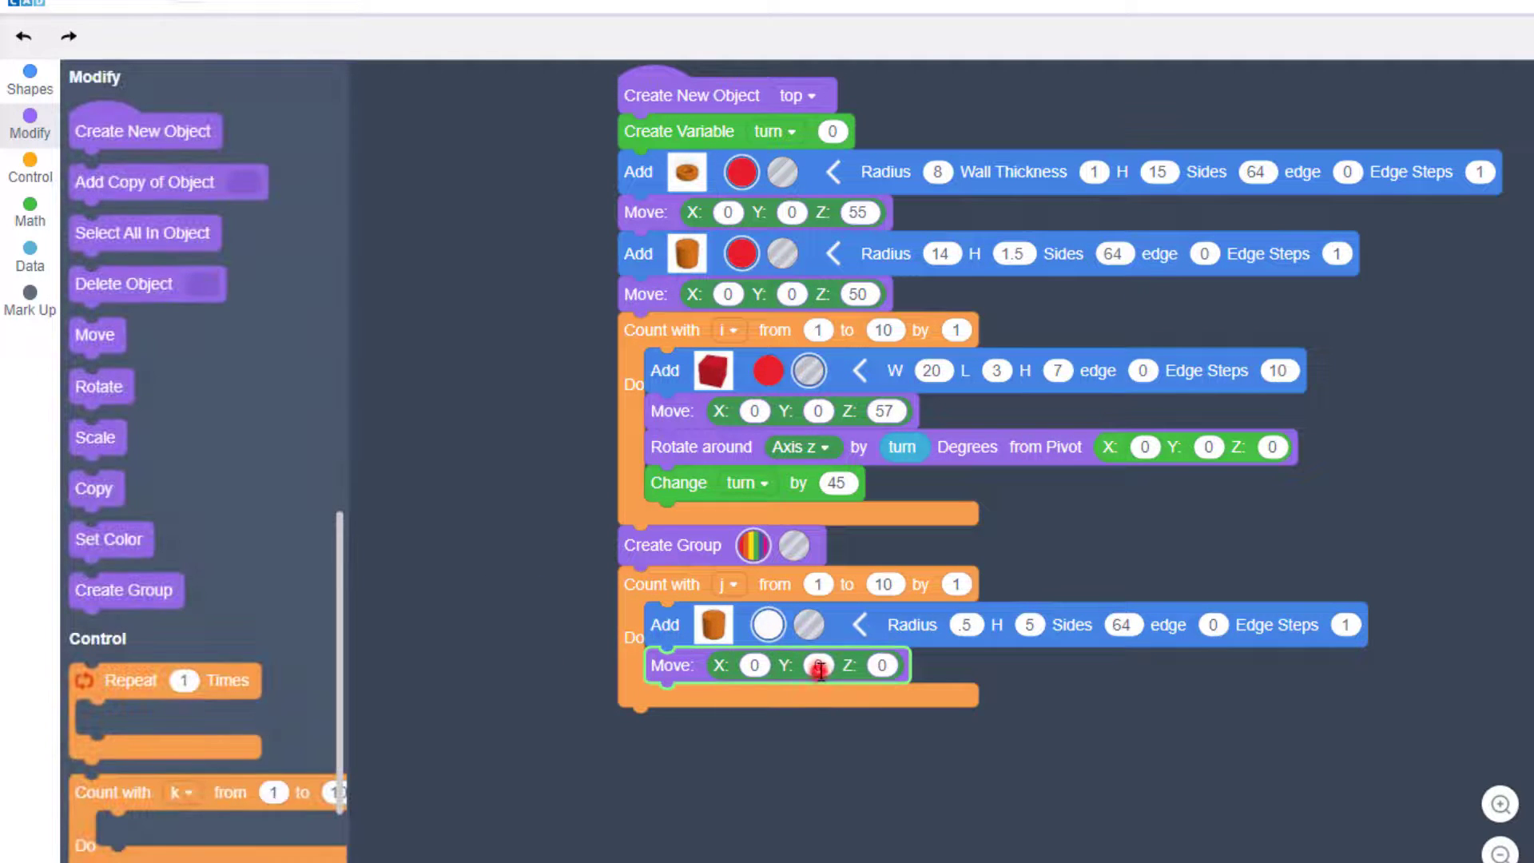
left_click(818, 665)
type("13")
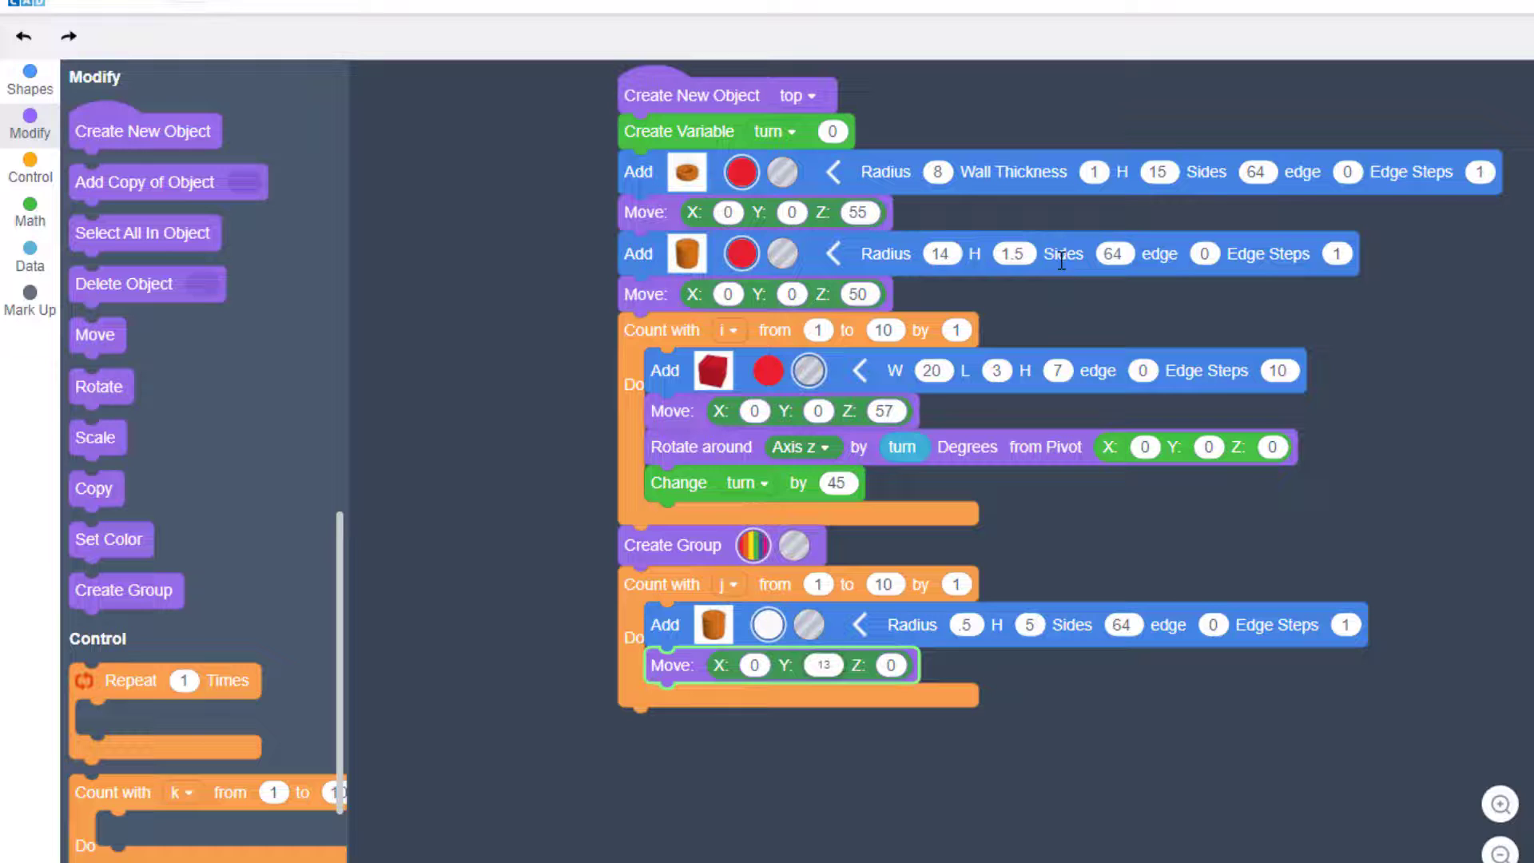
type("13")
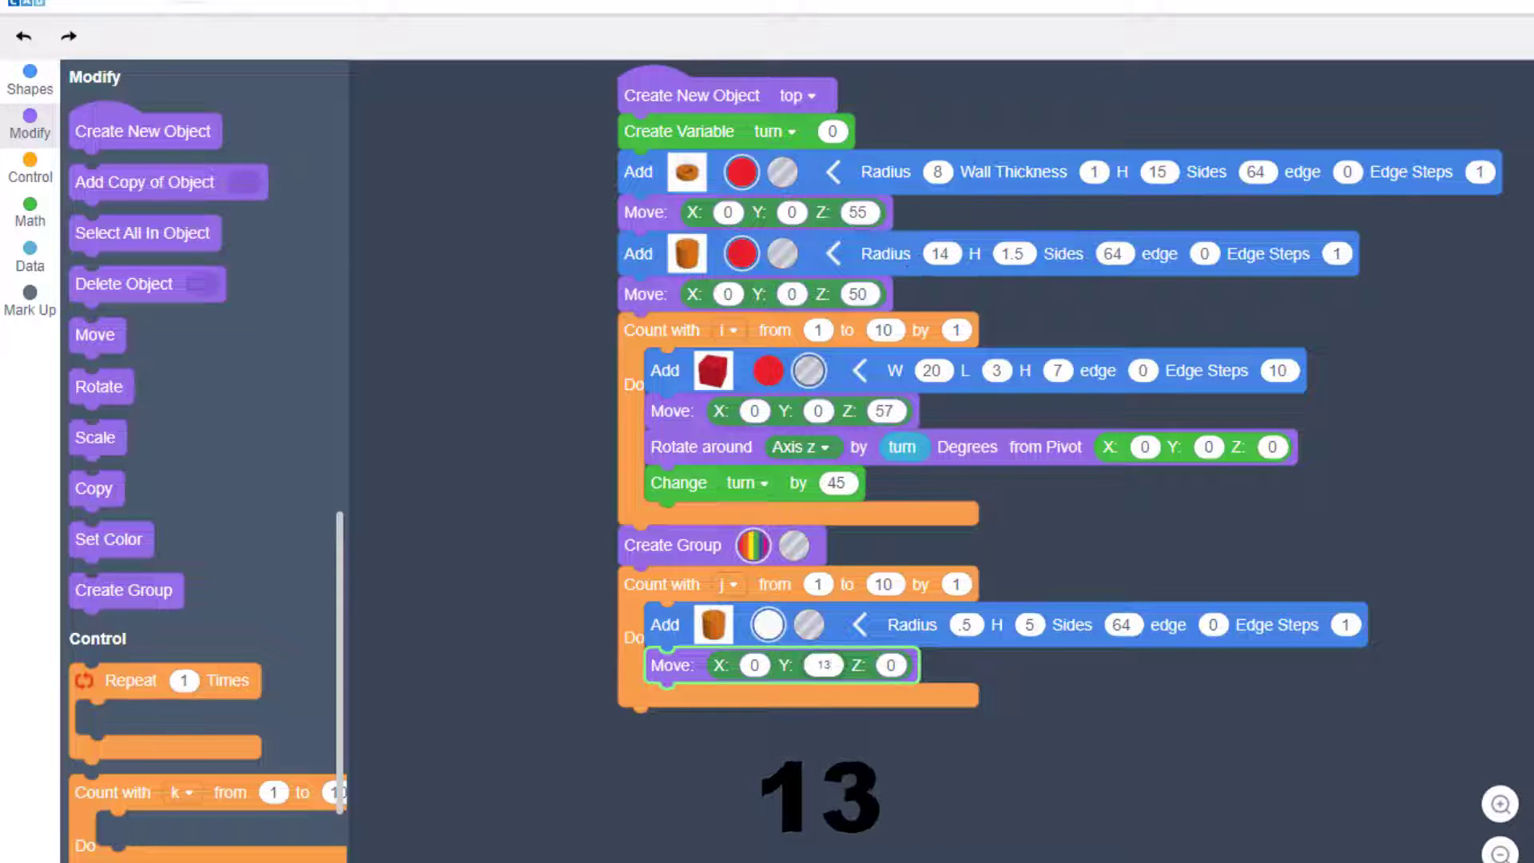
left_click(889, 667)
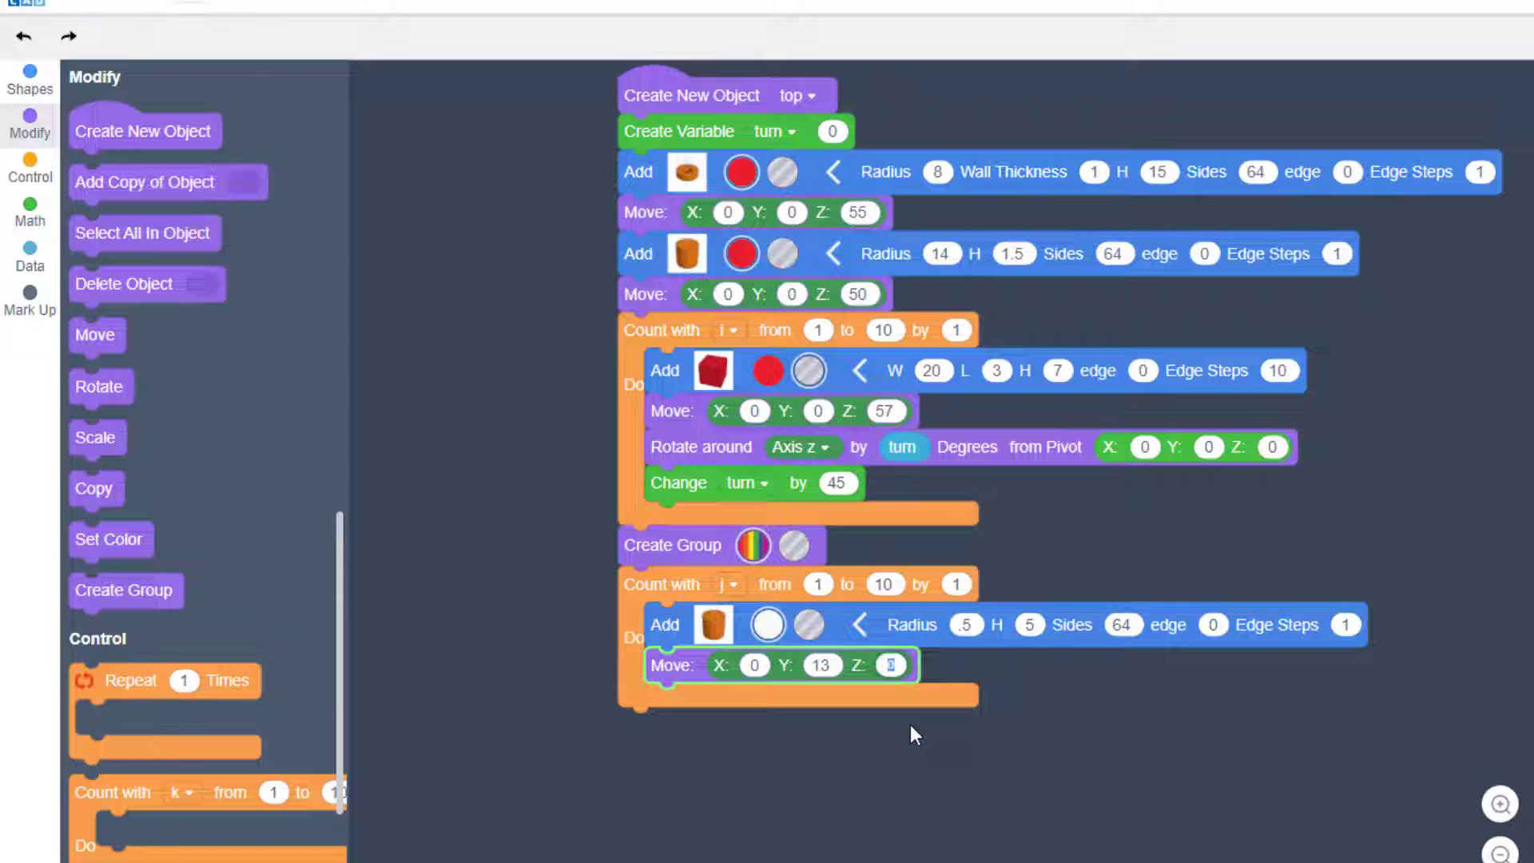
type("53")
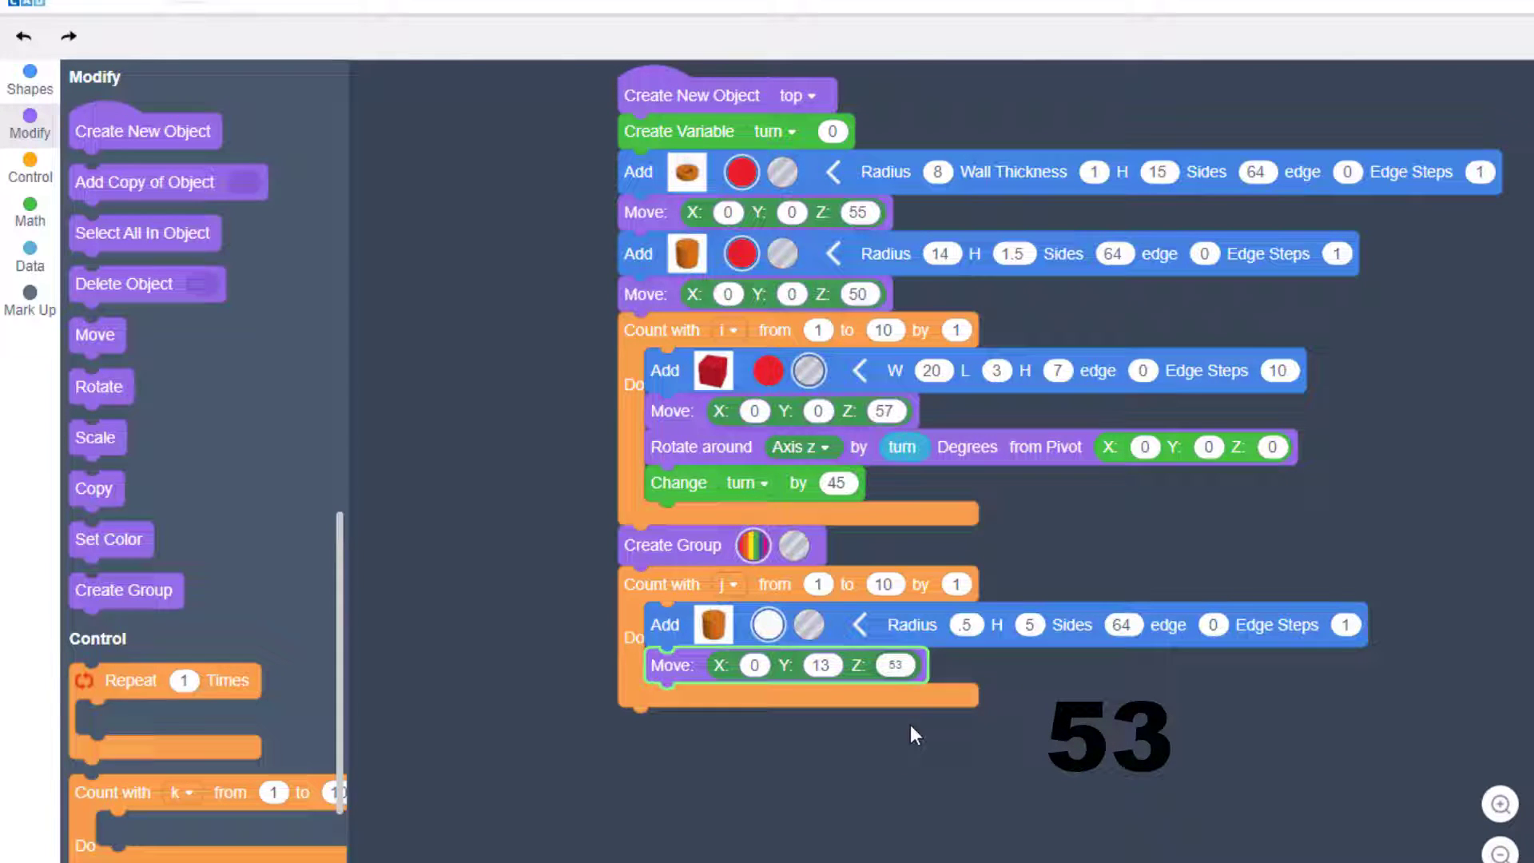
left_click(909, 725)
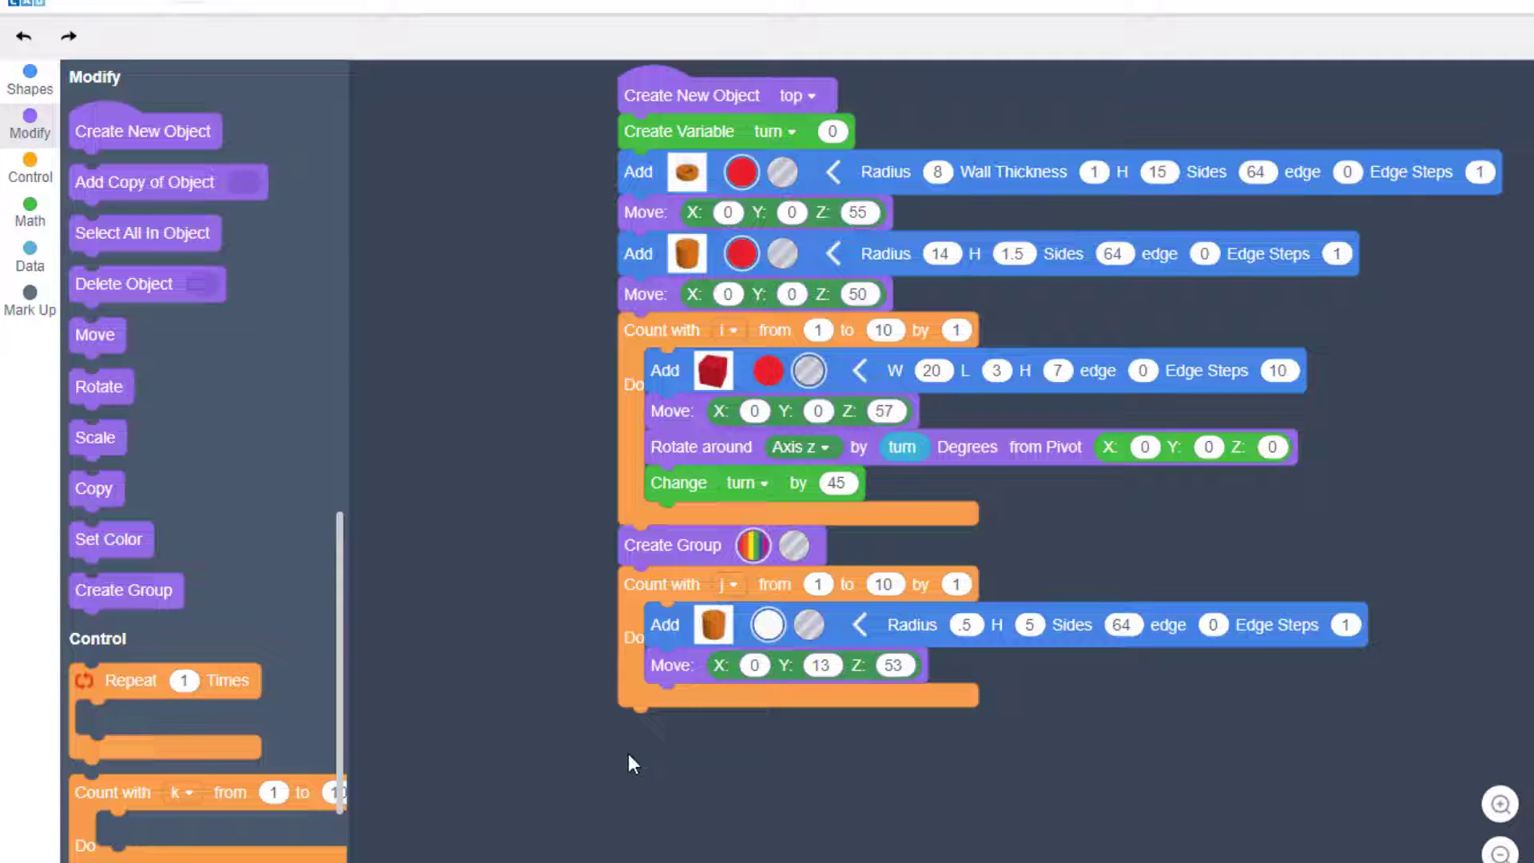
Rotate each cylinder around the z axis by turn degrees about the origin pivot
left_click_drag(98, 386, 665, 708)
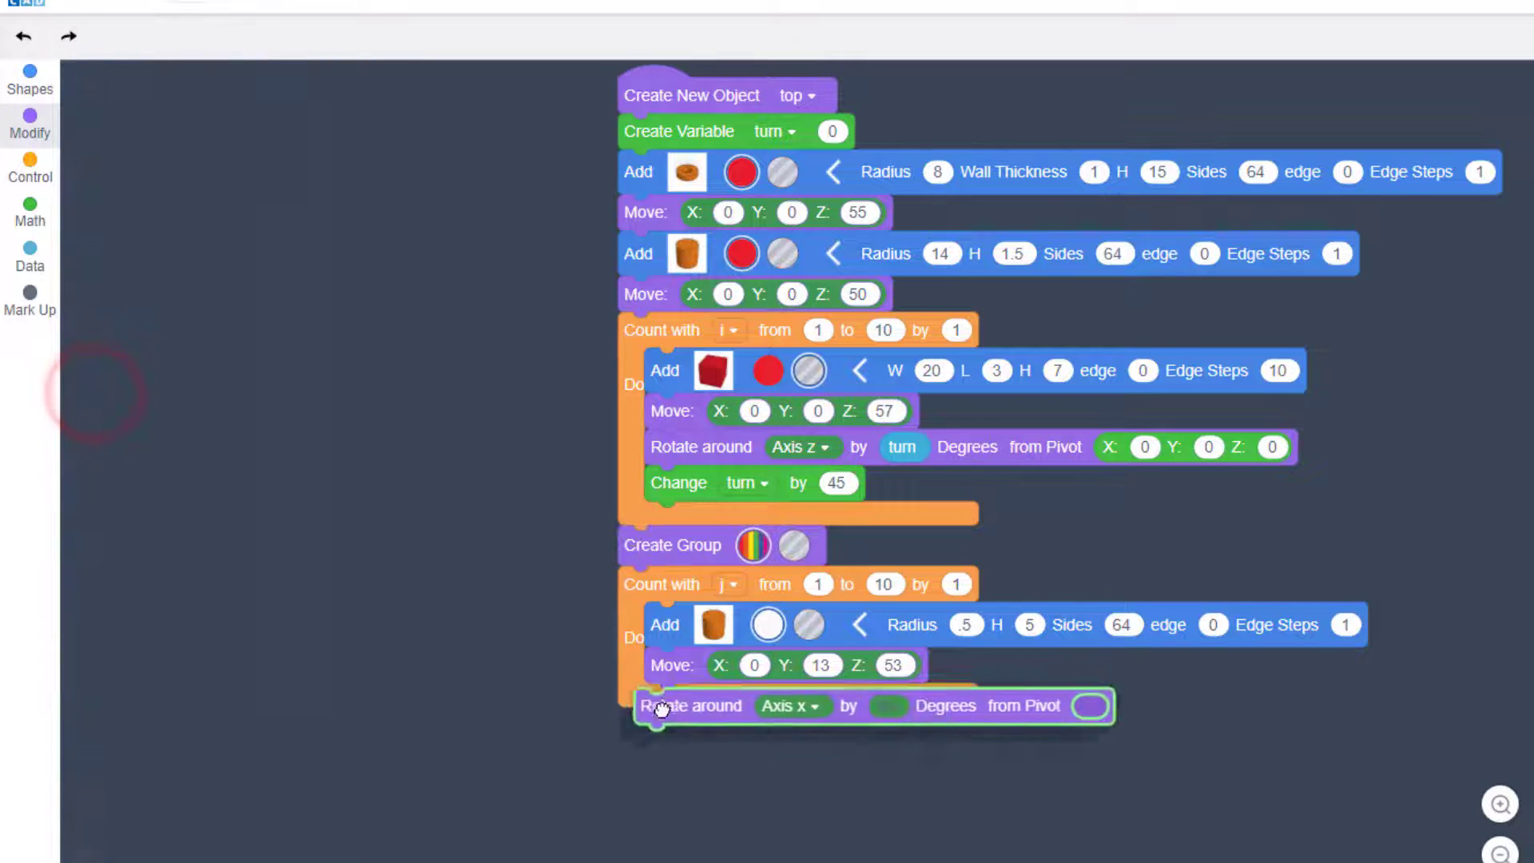
left_click(822, 700)
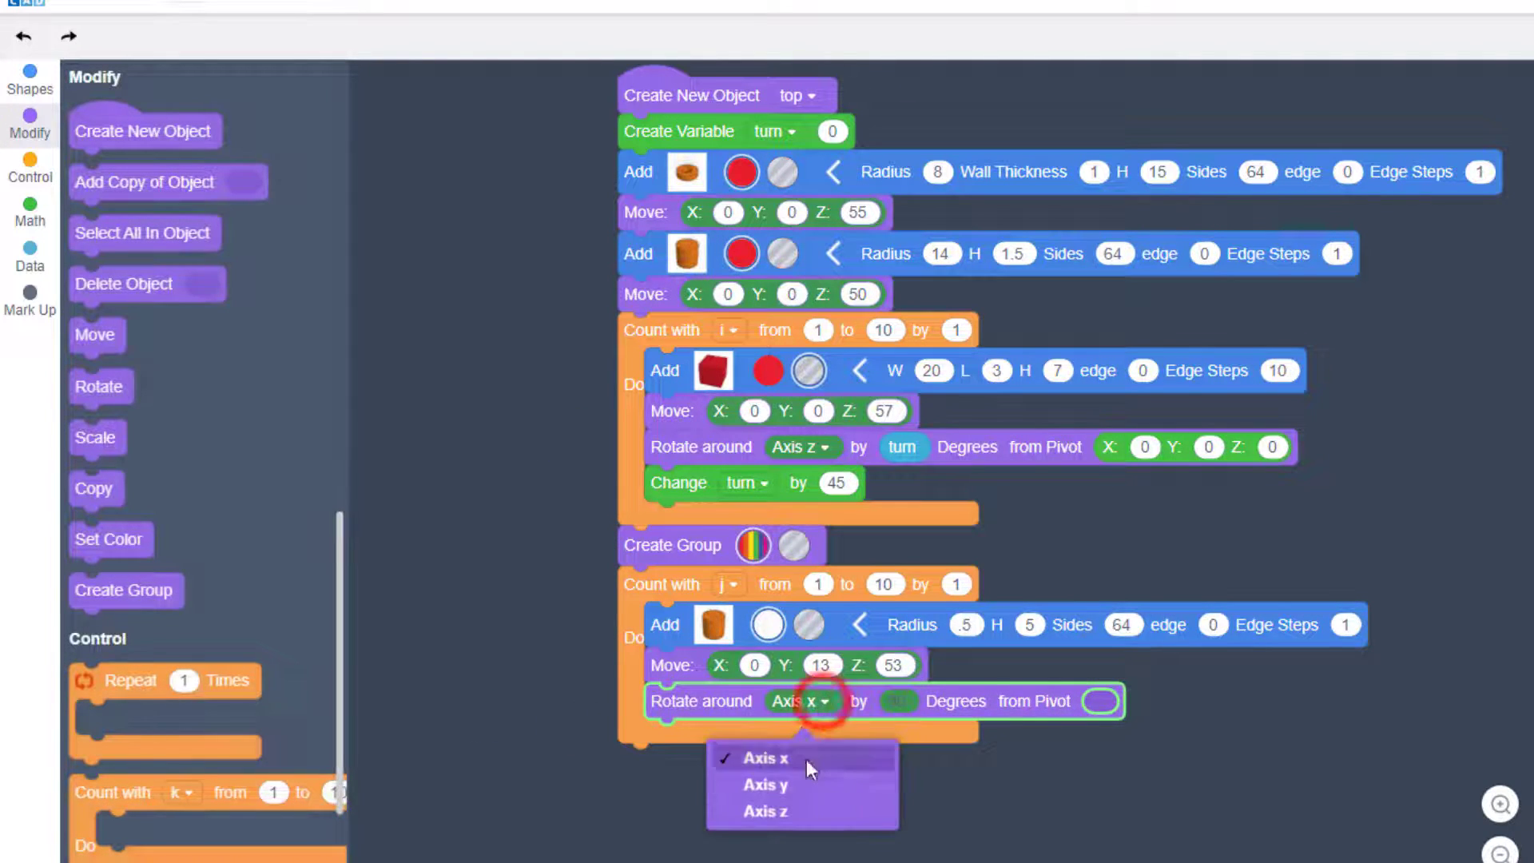
left_click(777, 809)
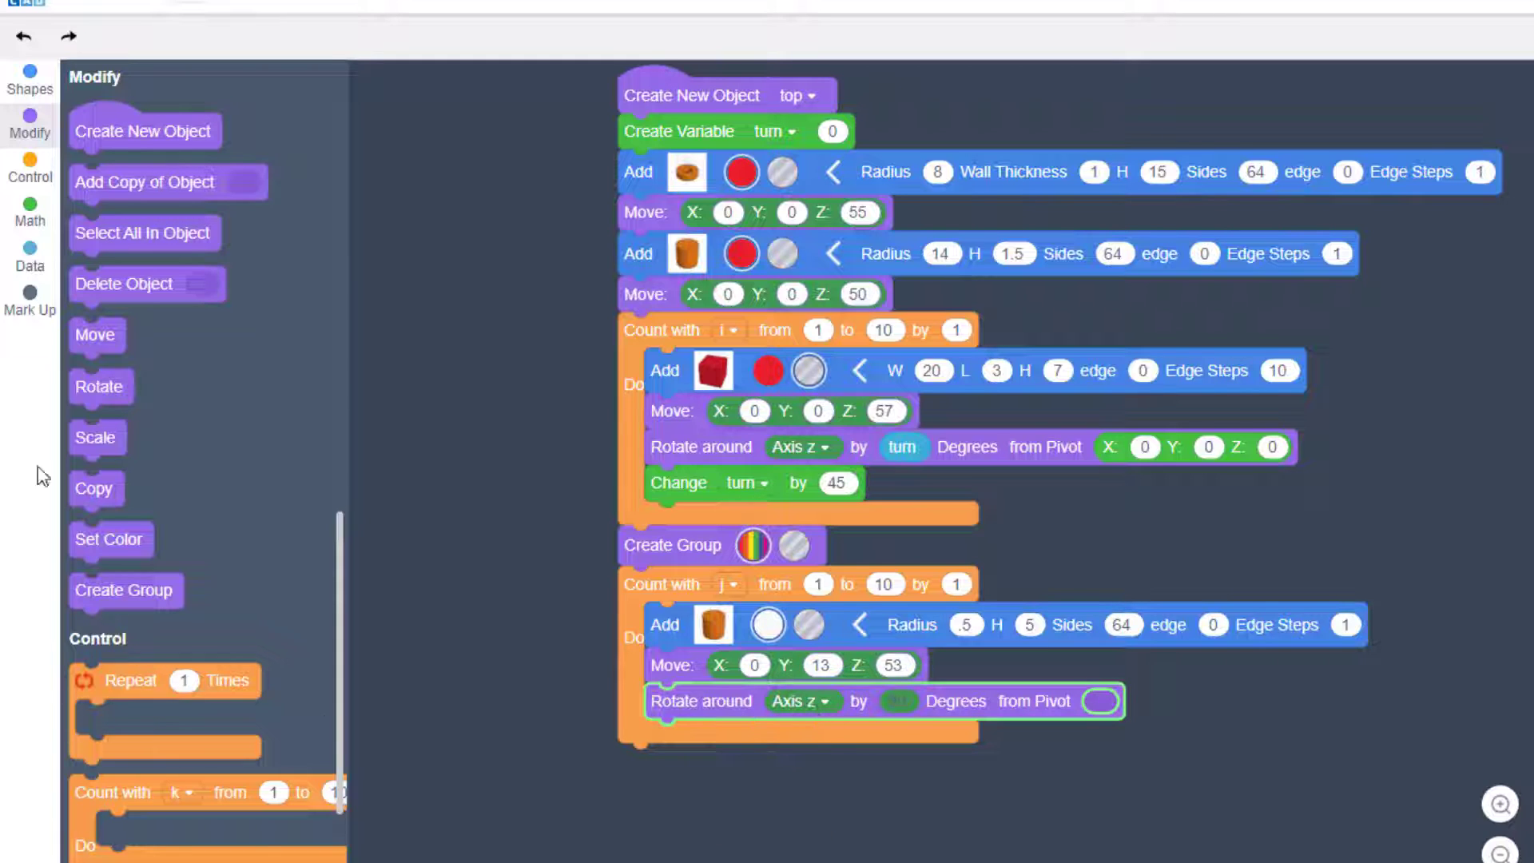
left_click(18, 261)
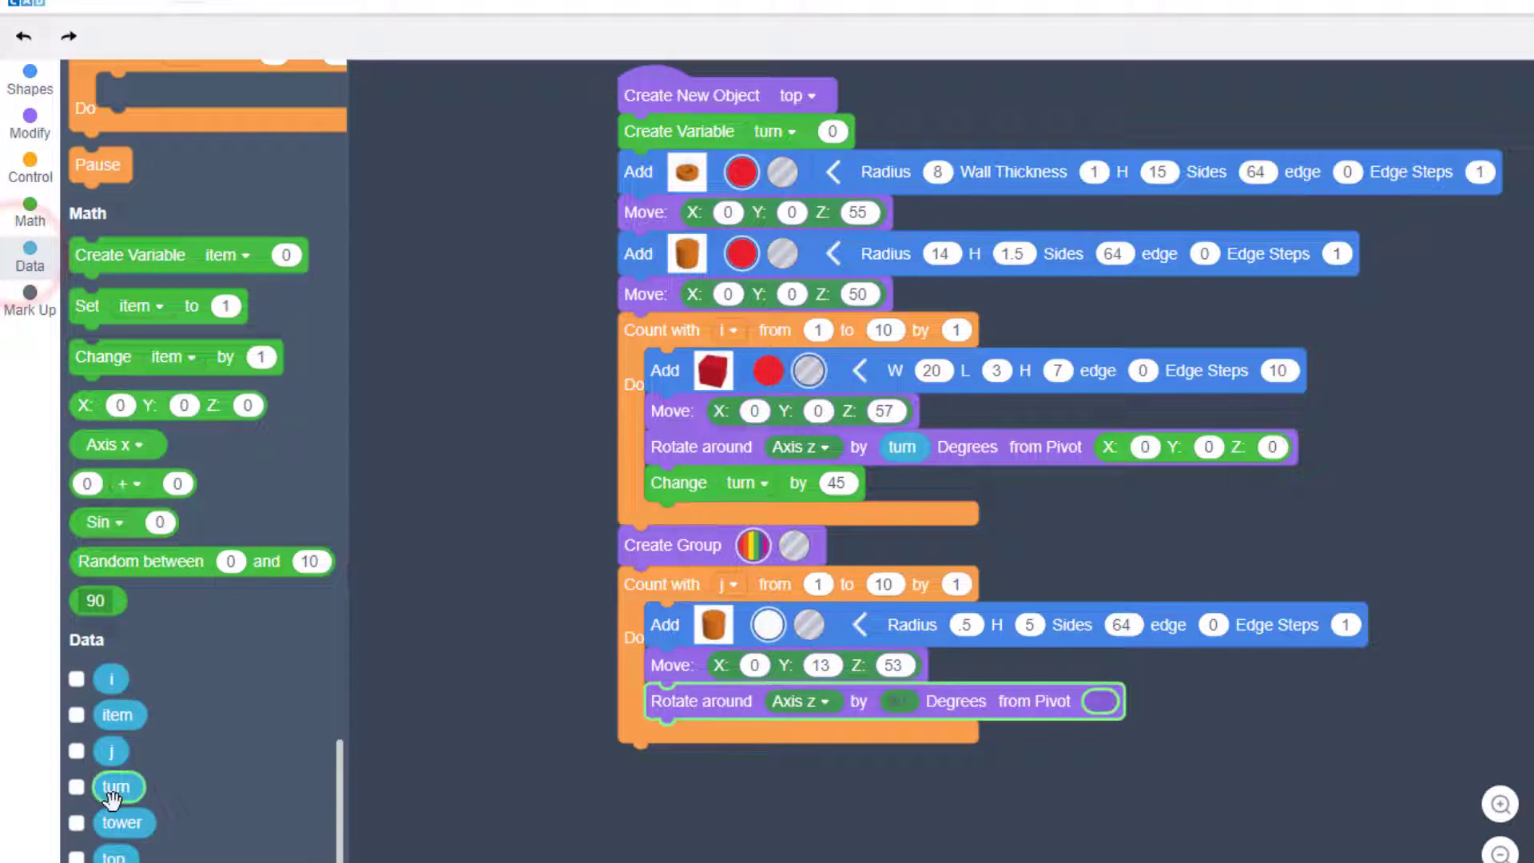
left_click_drag(116, 790, 901, 701)
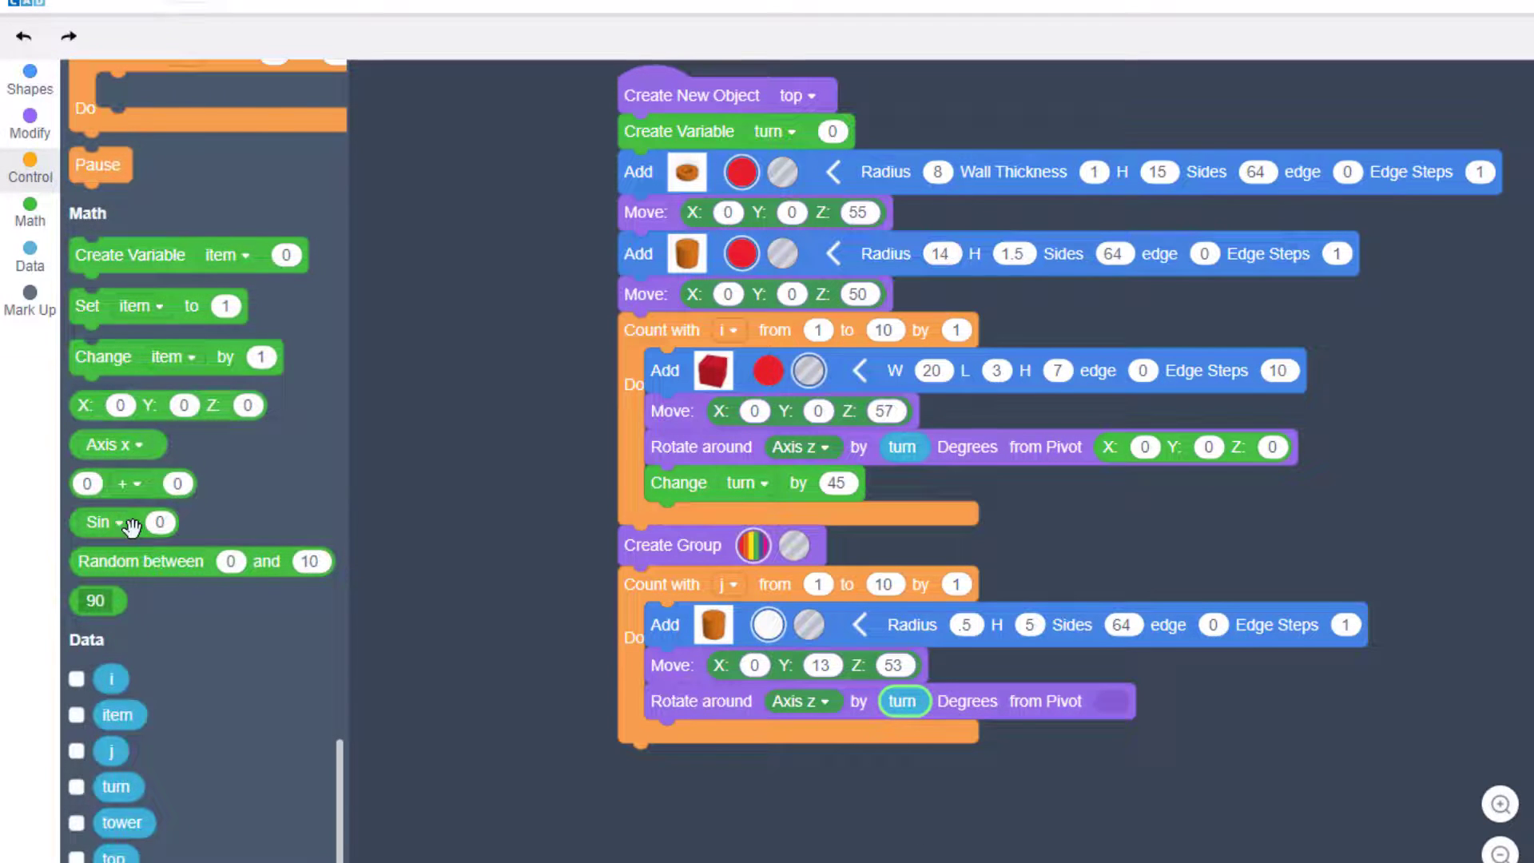
left_click_drag(96, 407, 1122, 706)
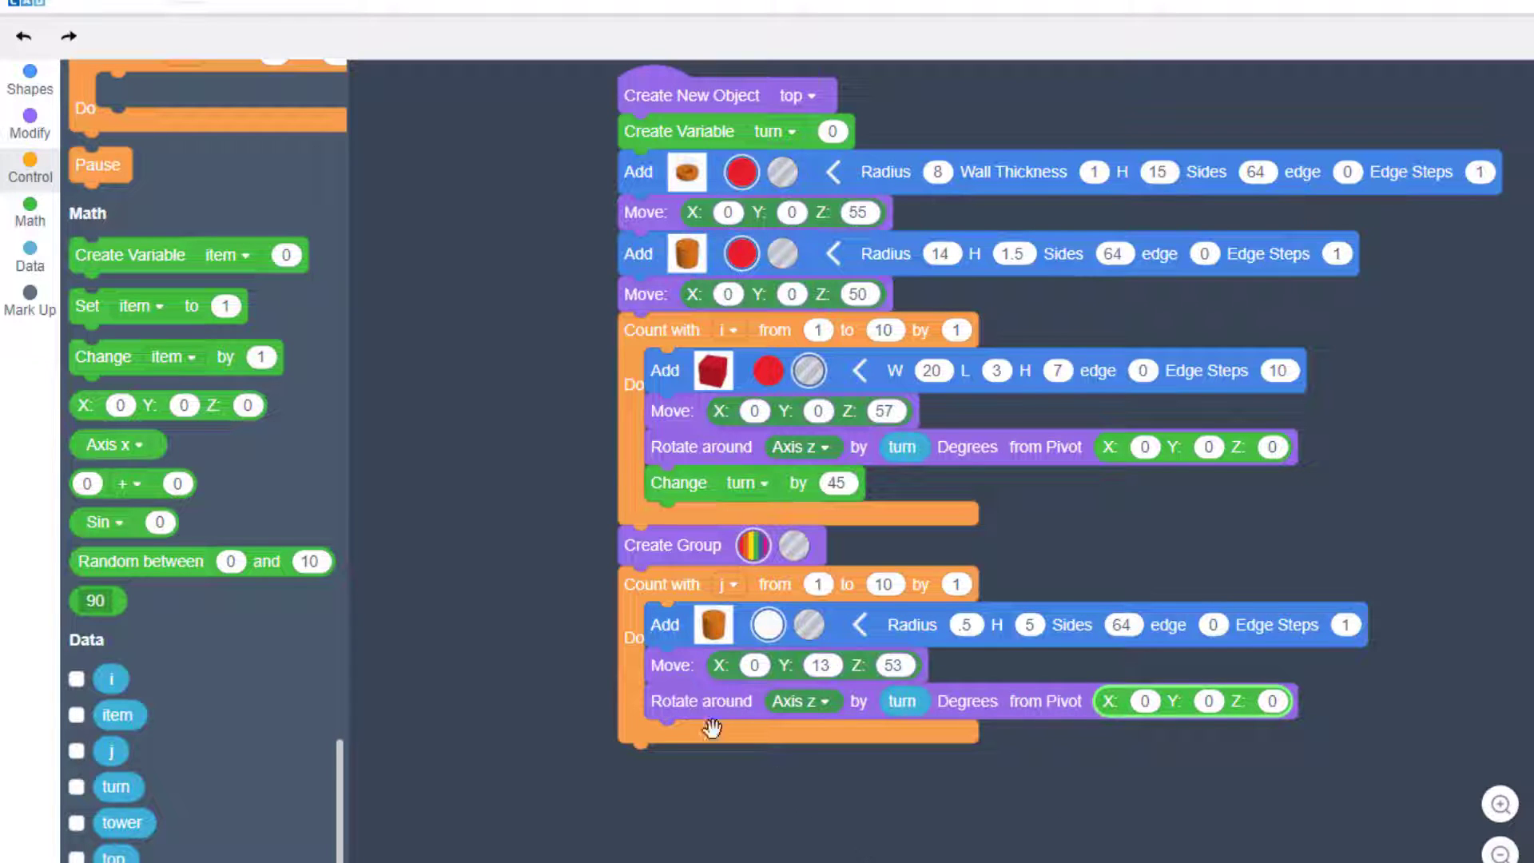
Increase turn by 45 on each pass of the second loop
left_click_drag(102, 357, 704, 657)
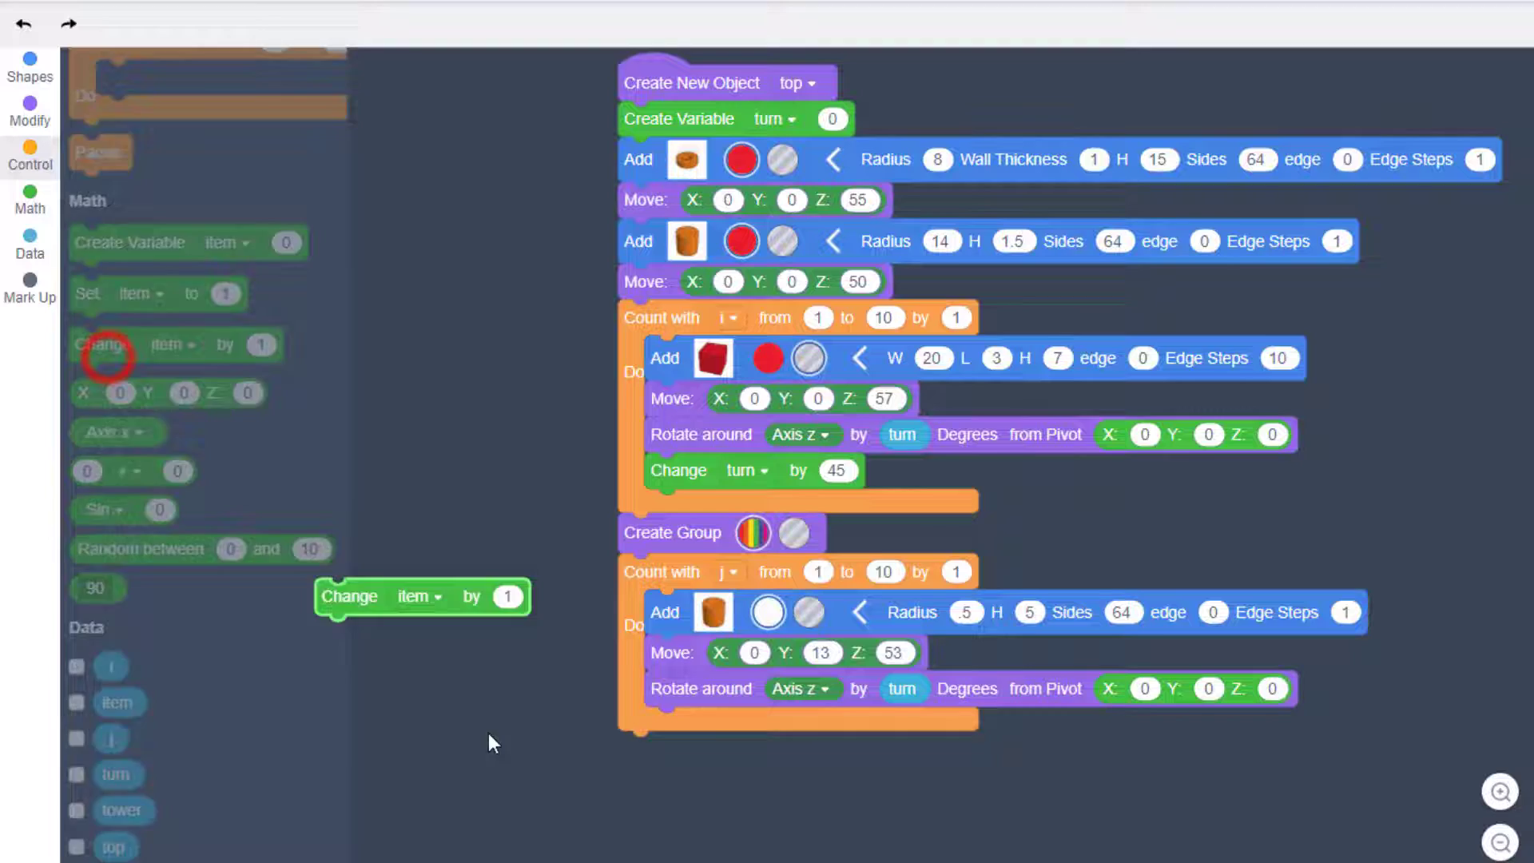
left_click(748, 622)
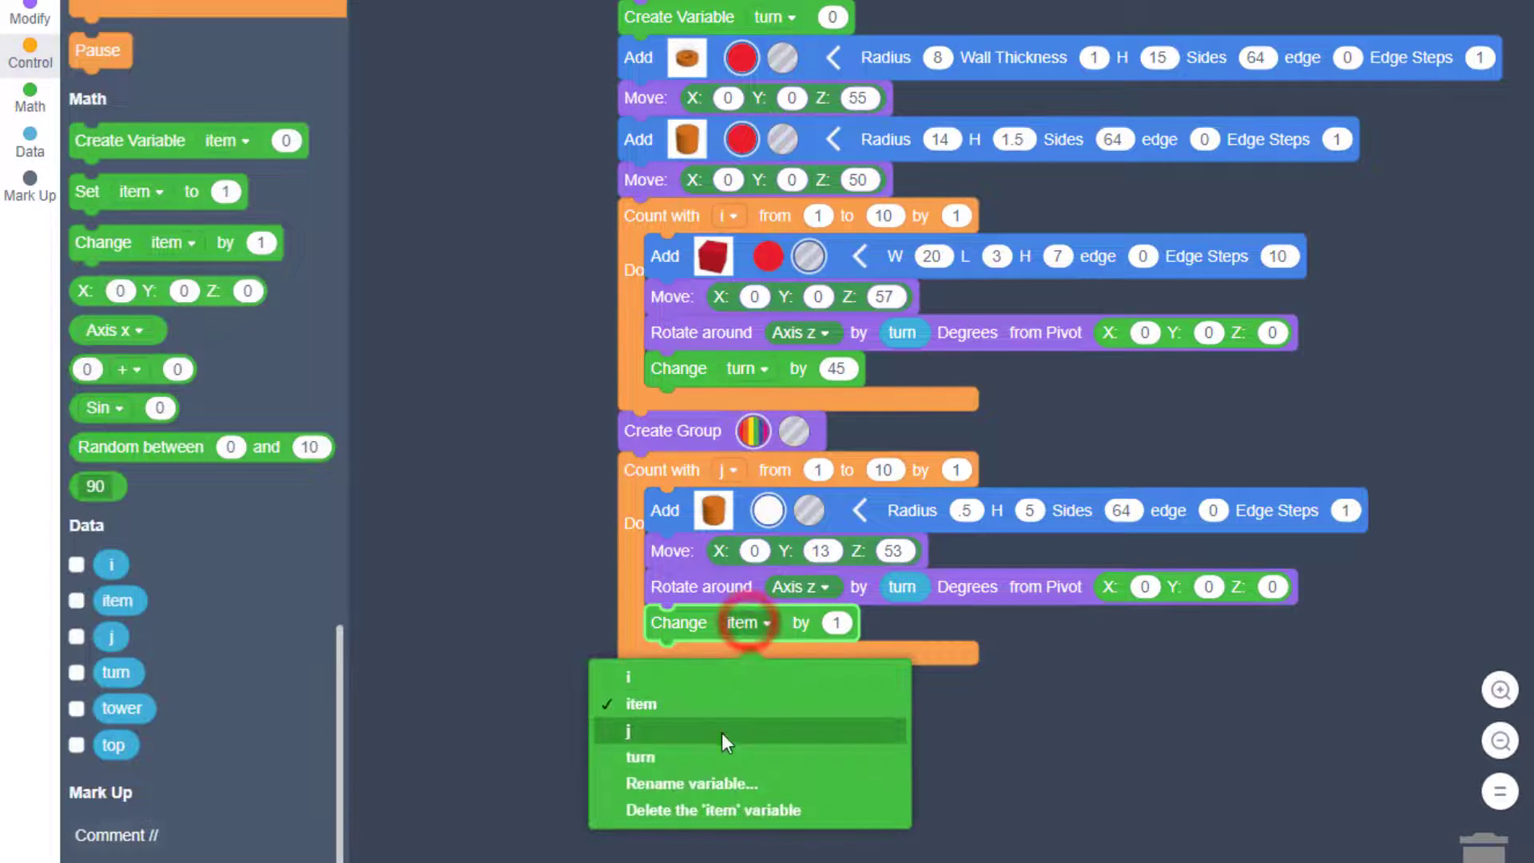
left_click(660, 754)
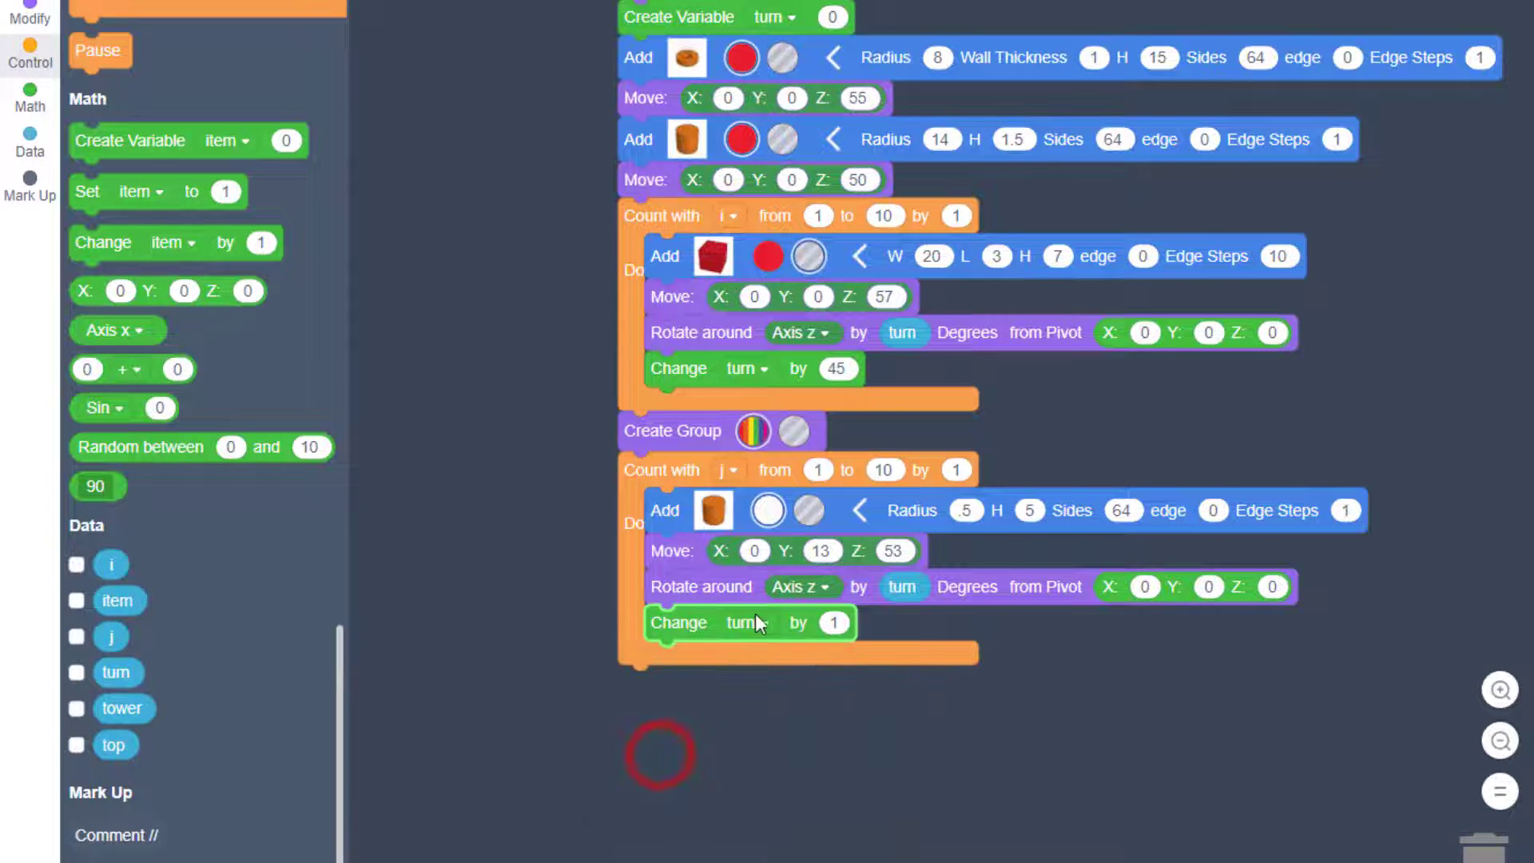
left_click(835, 623)
type("45")
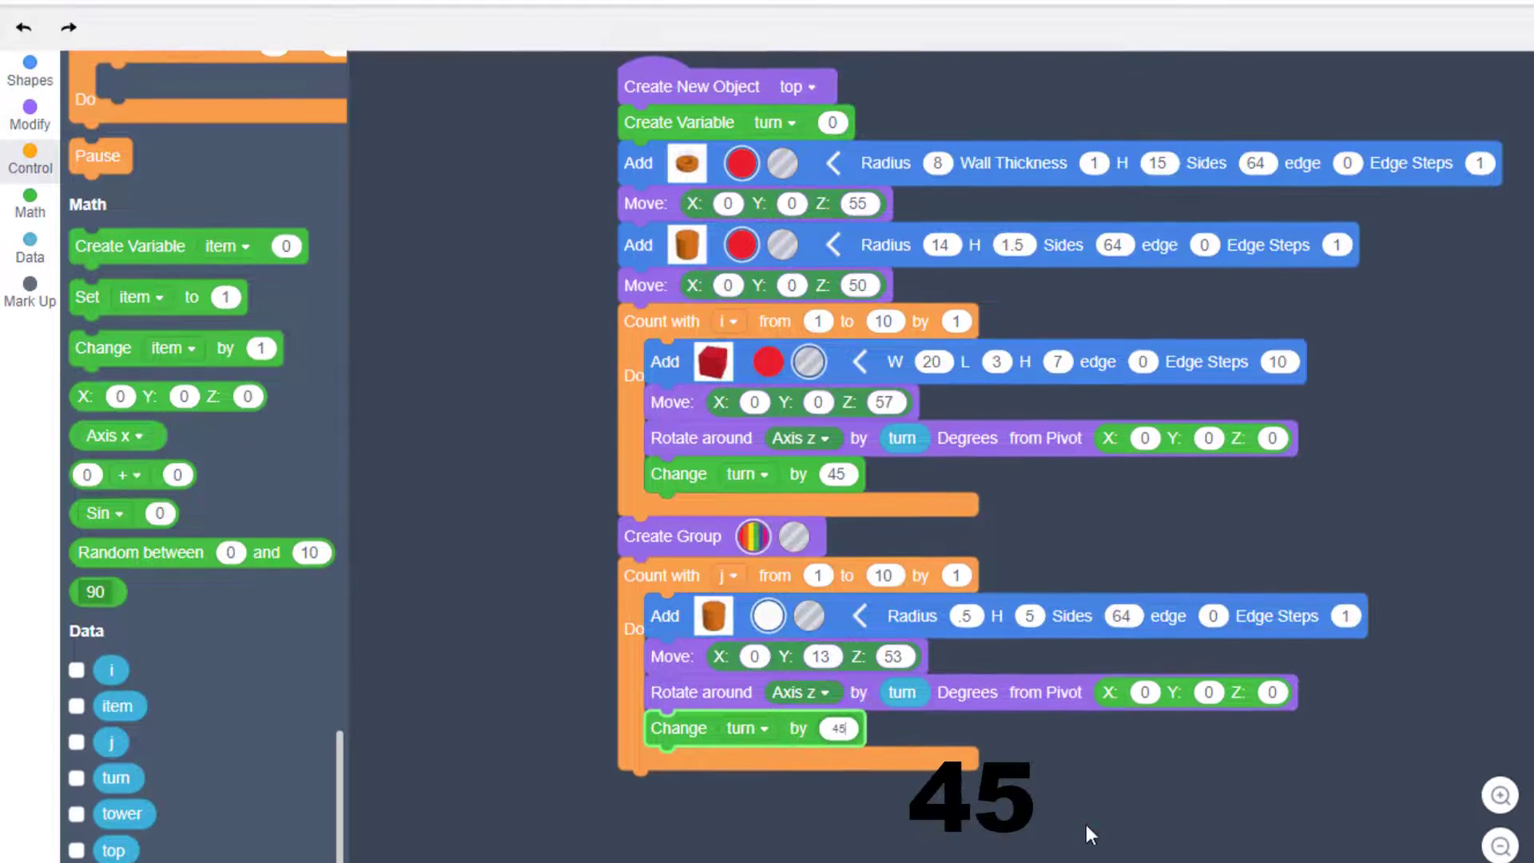
left_click(1085, 824)
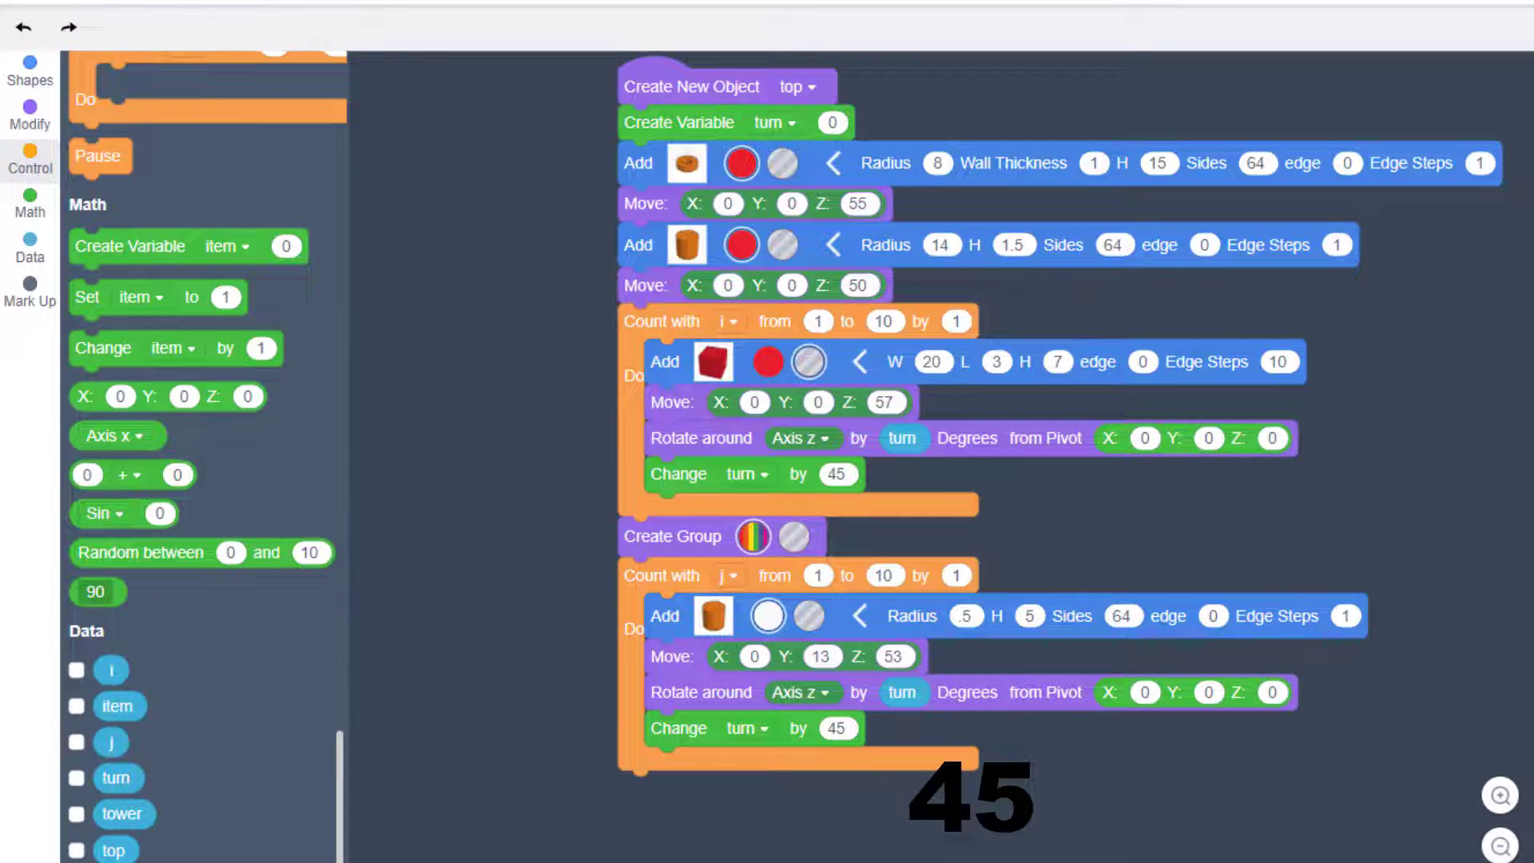
Run the program and orbit to see the white rail posts ringing the red top
left_click(1249, 463)
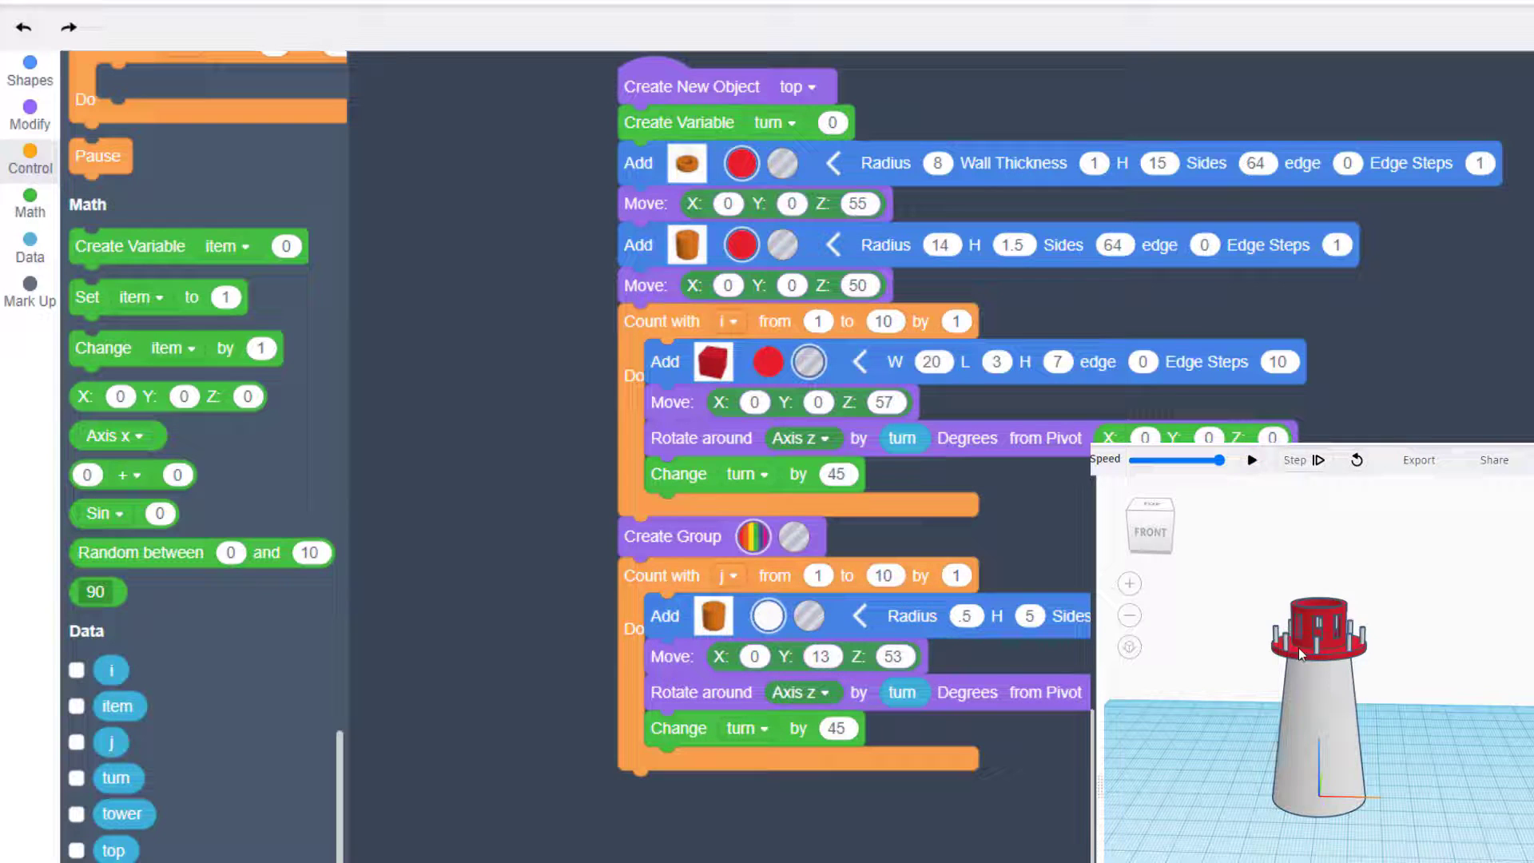
right_click_drag(1297, 649, 1262, 740)
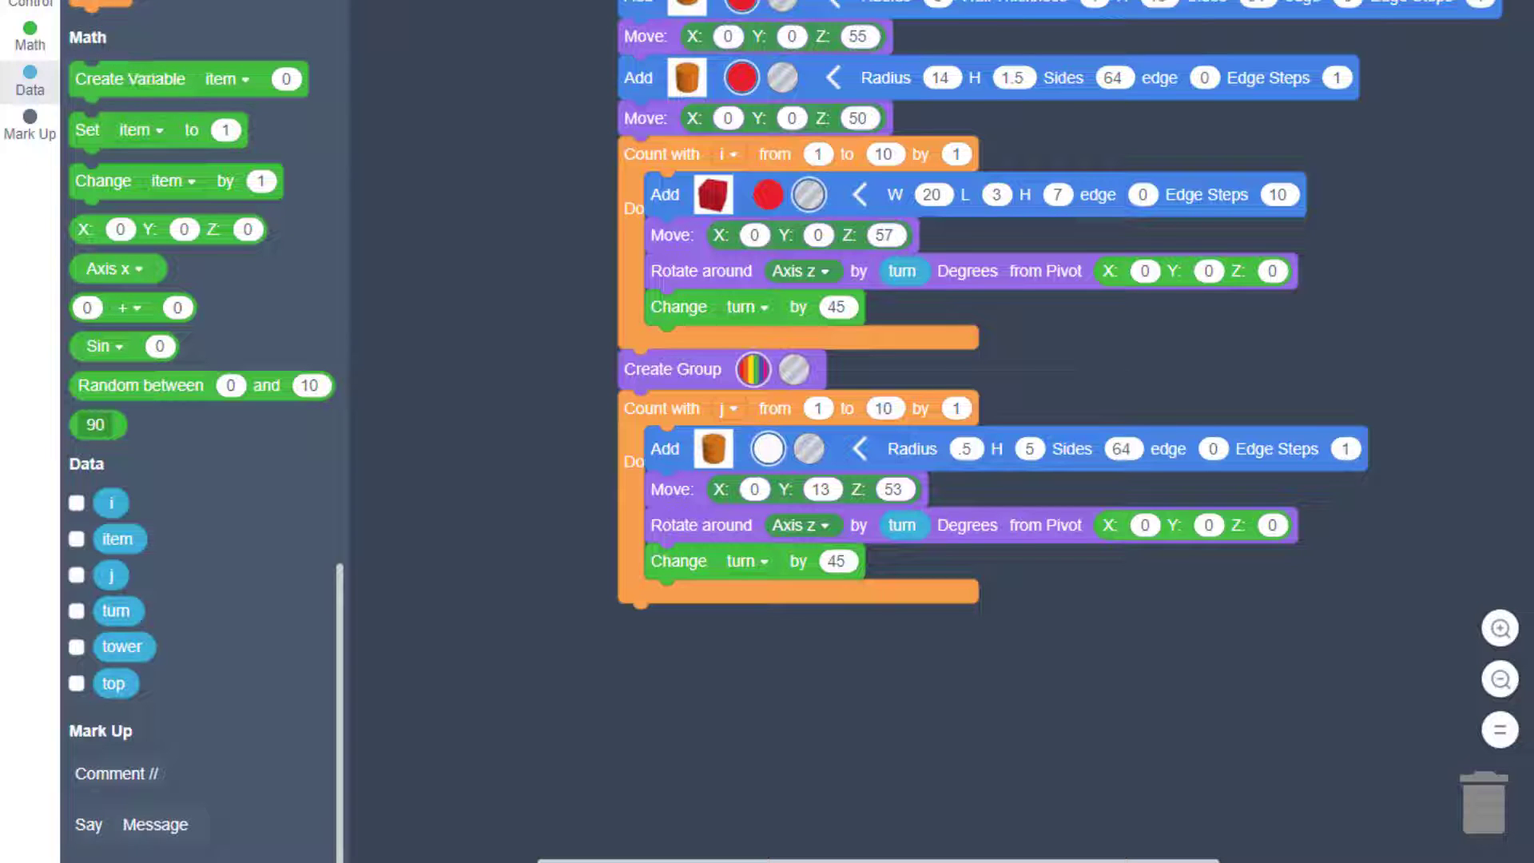
left_click(29, 7)
scroll(156, 360, "down", 3)
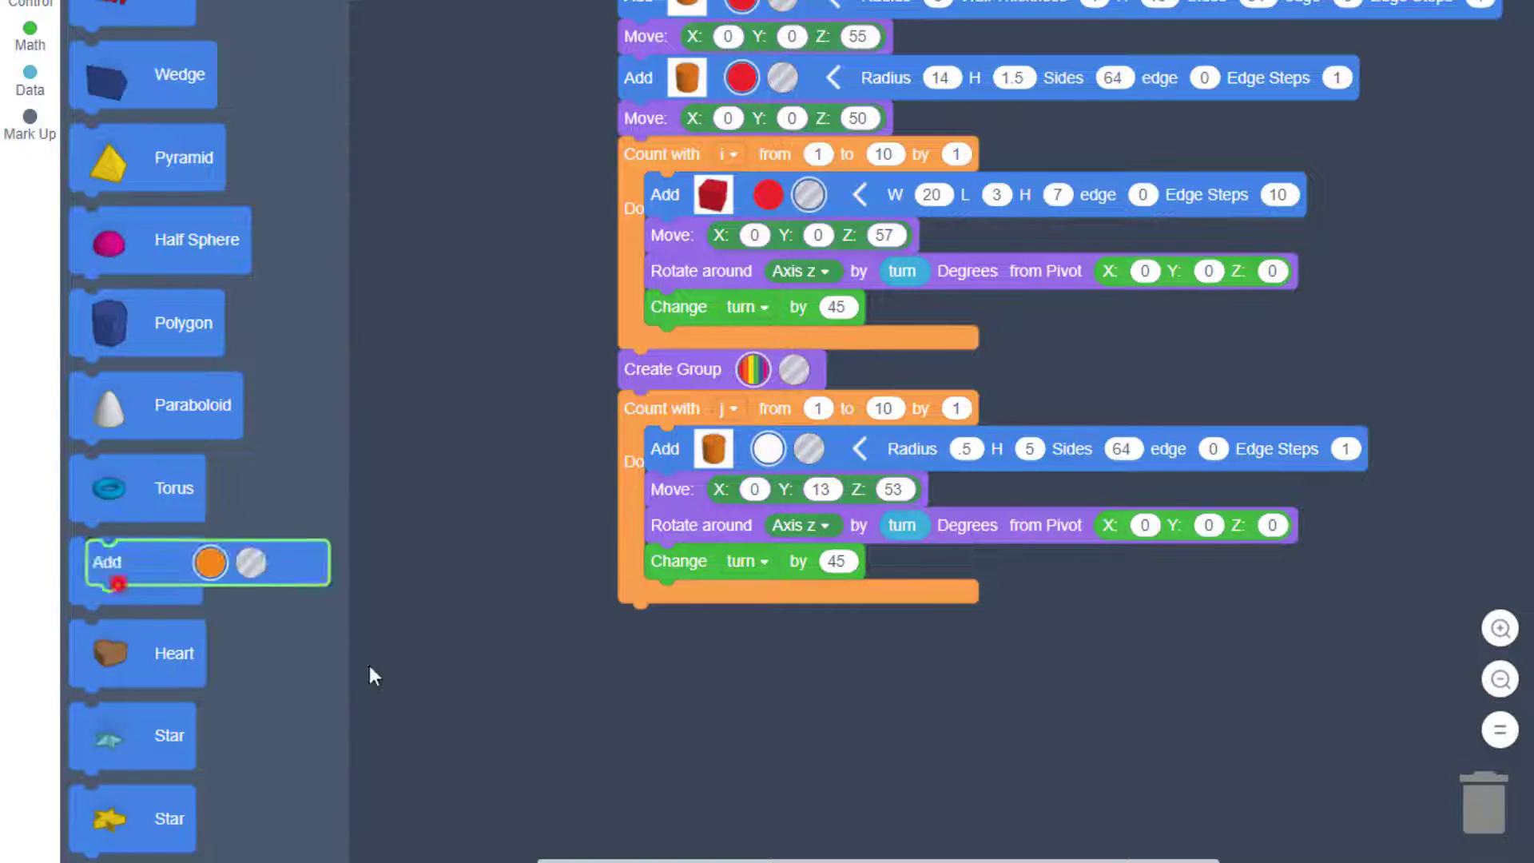
Add a white tube below the loops with radius 13.5 and wall thickness 1
left_click_drag(206, 561, 737, 625)
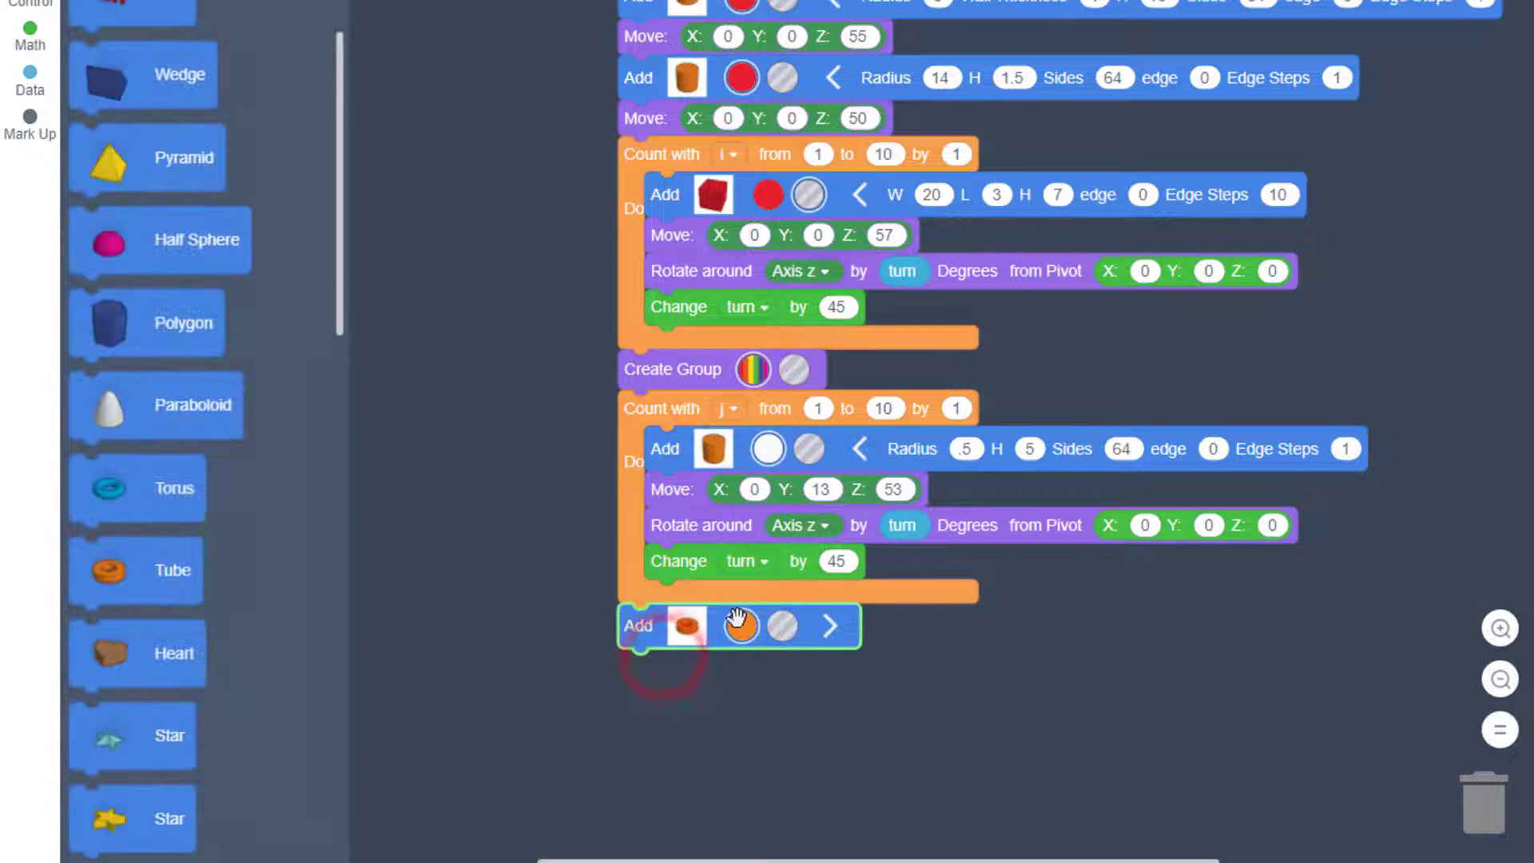
left_click(739, 625)
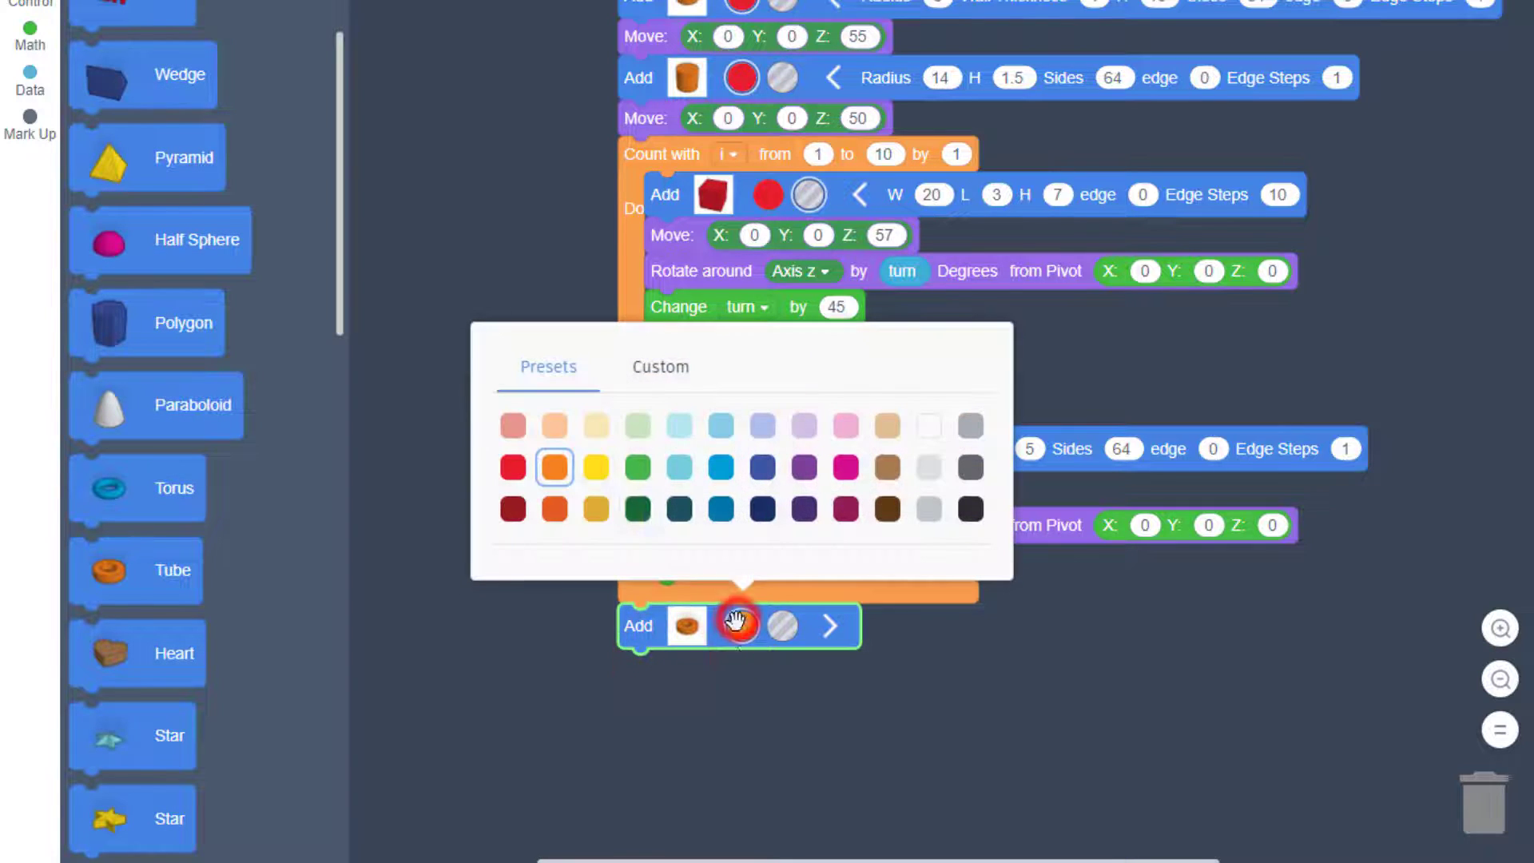
left_click(925, 426)
left_click(829, 623)
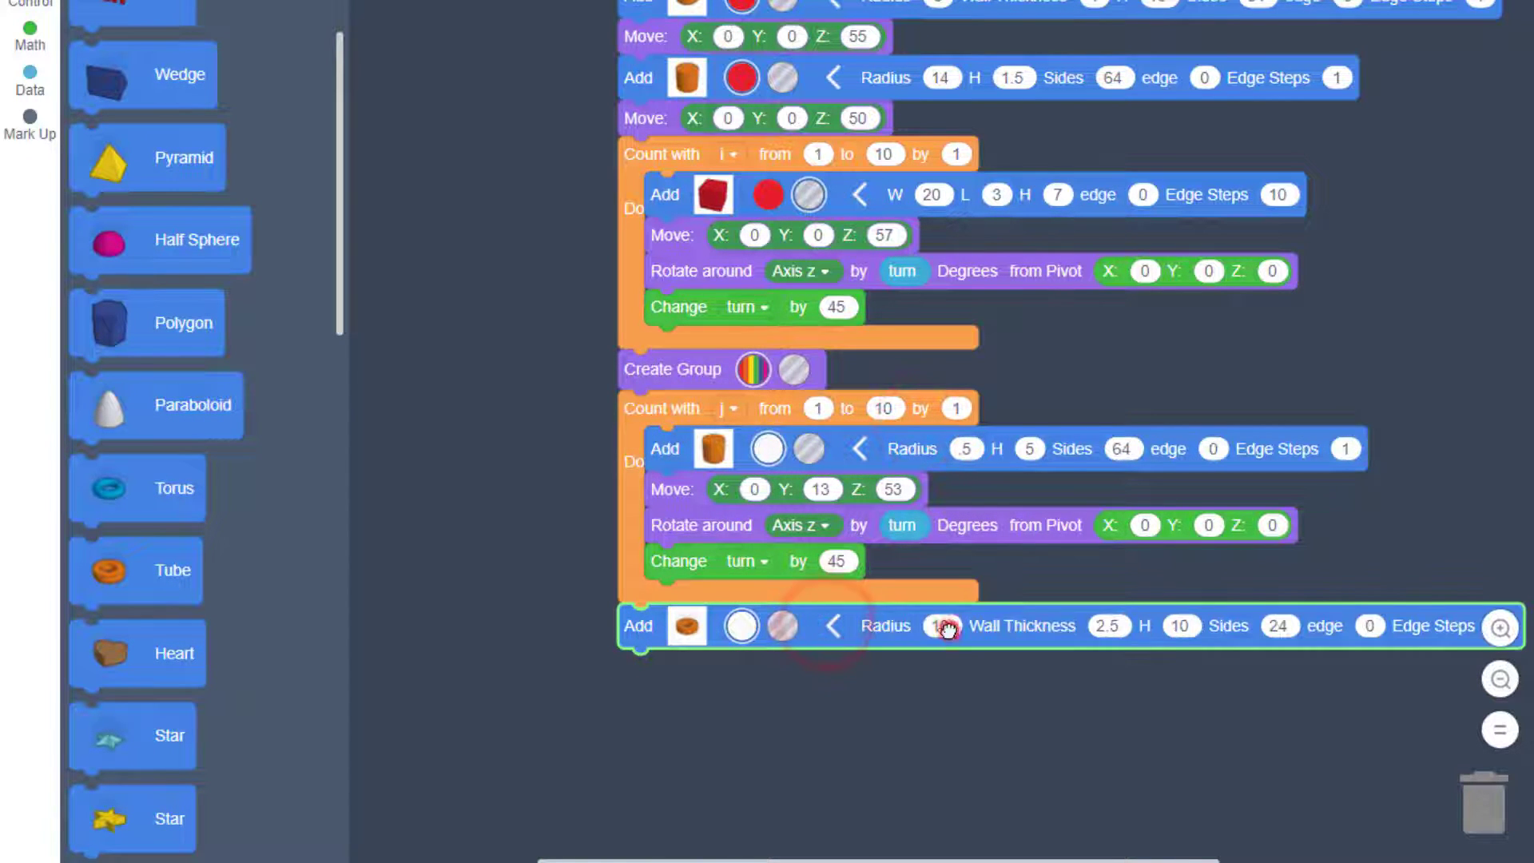
left_click(946, 626)
type("13")
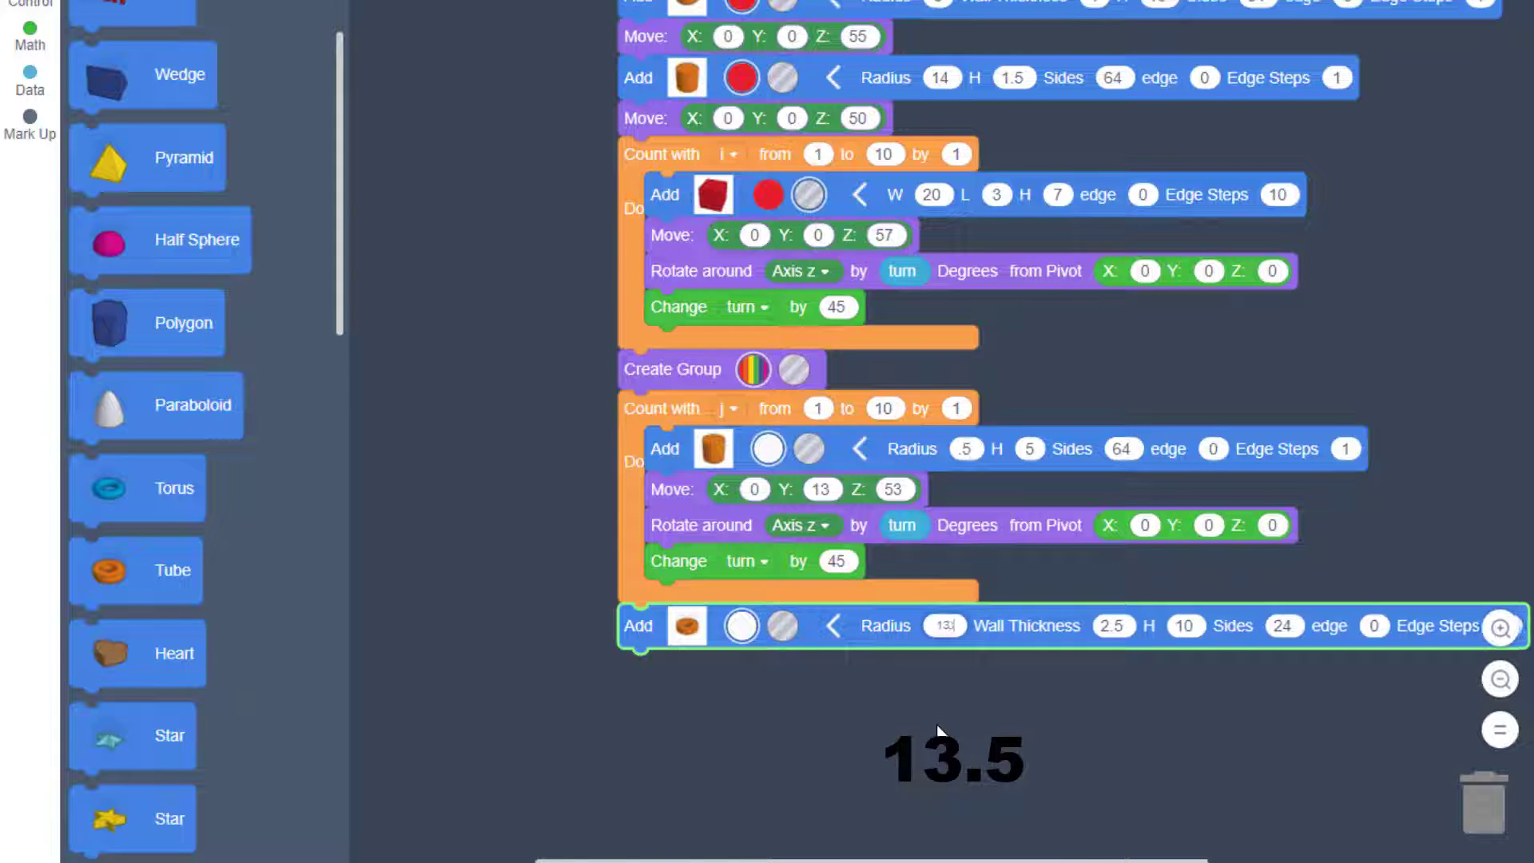
type(".5")
left_click(1121, 625)
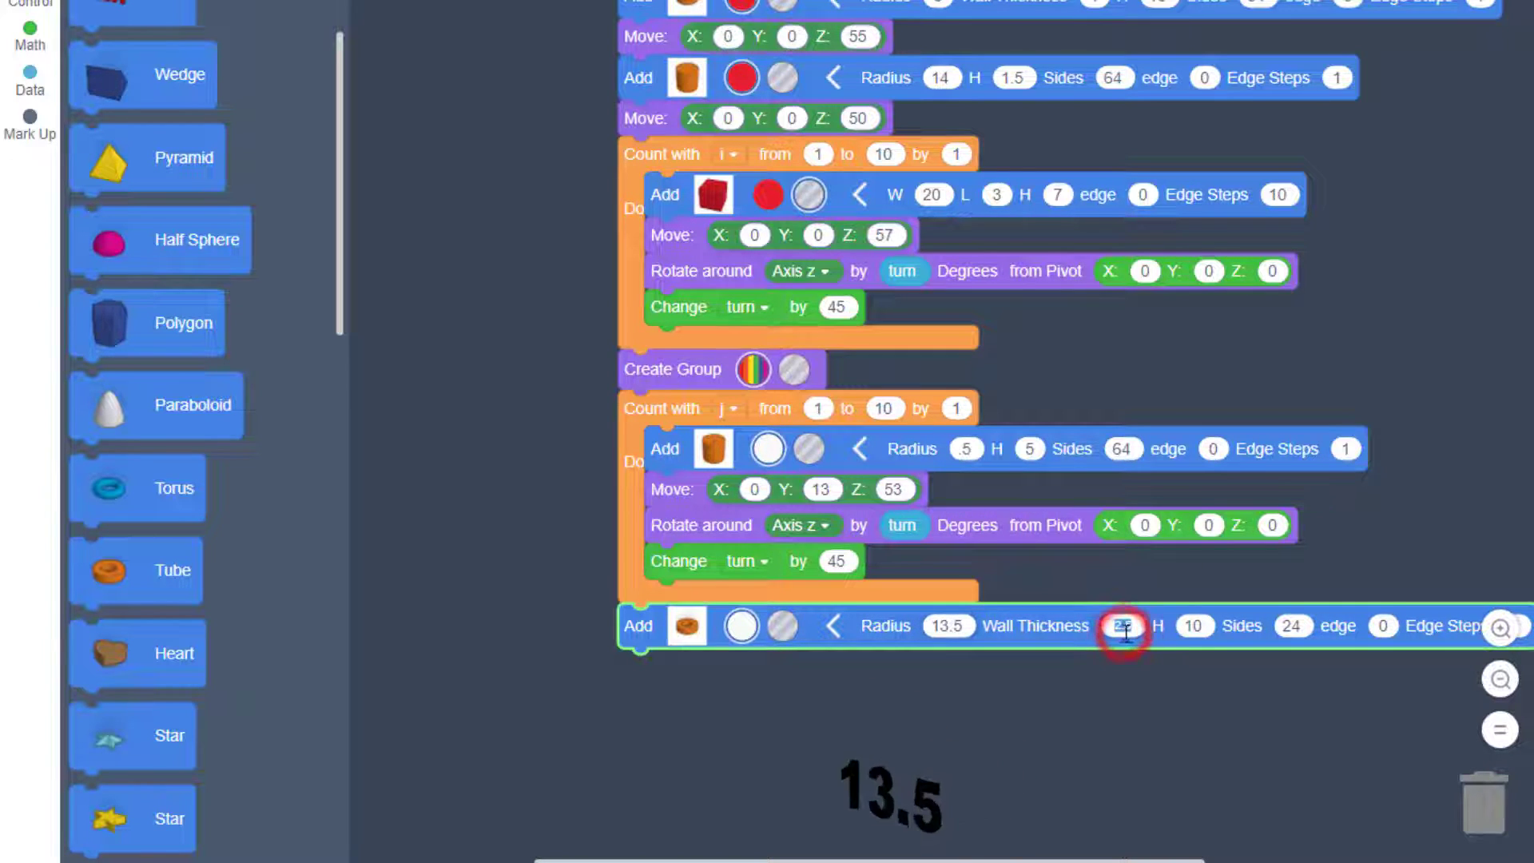
type("1")
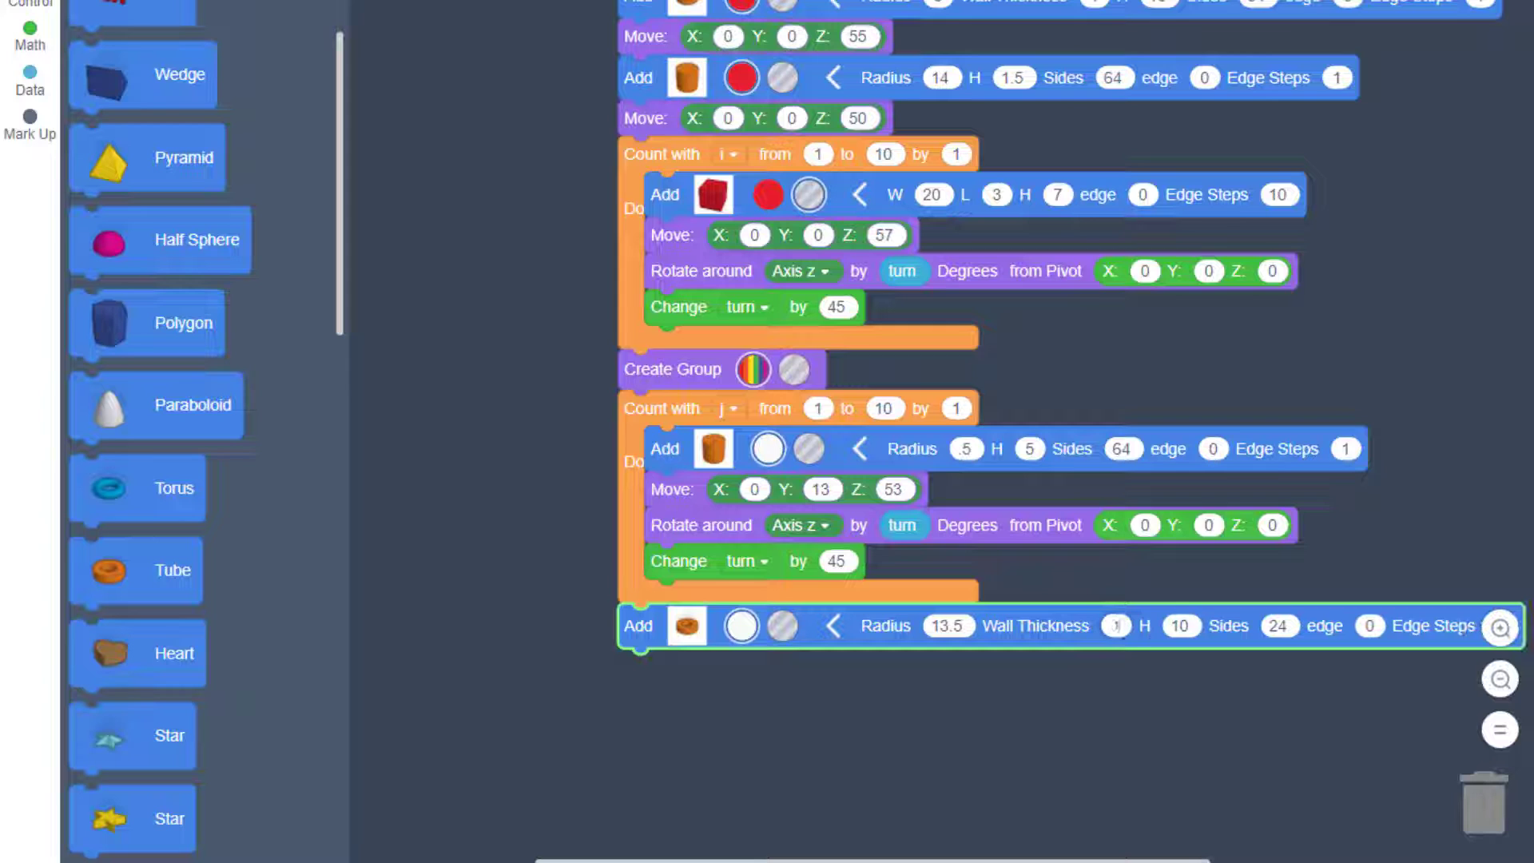
Set the rail tube's height to 0.5 with 64 sides
left_click(1177, 627)
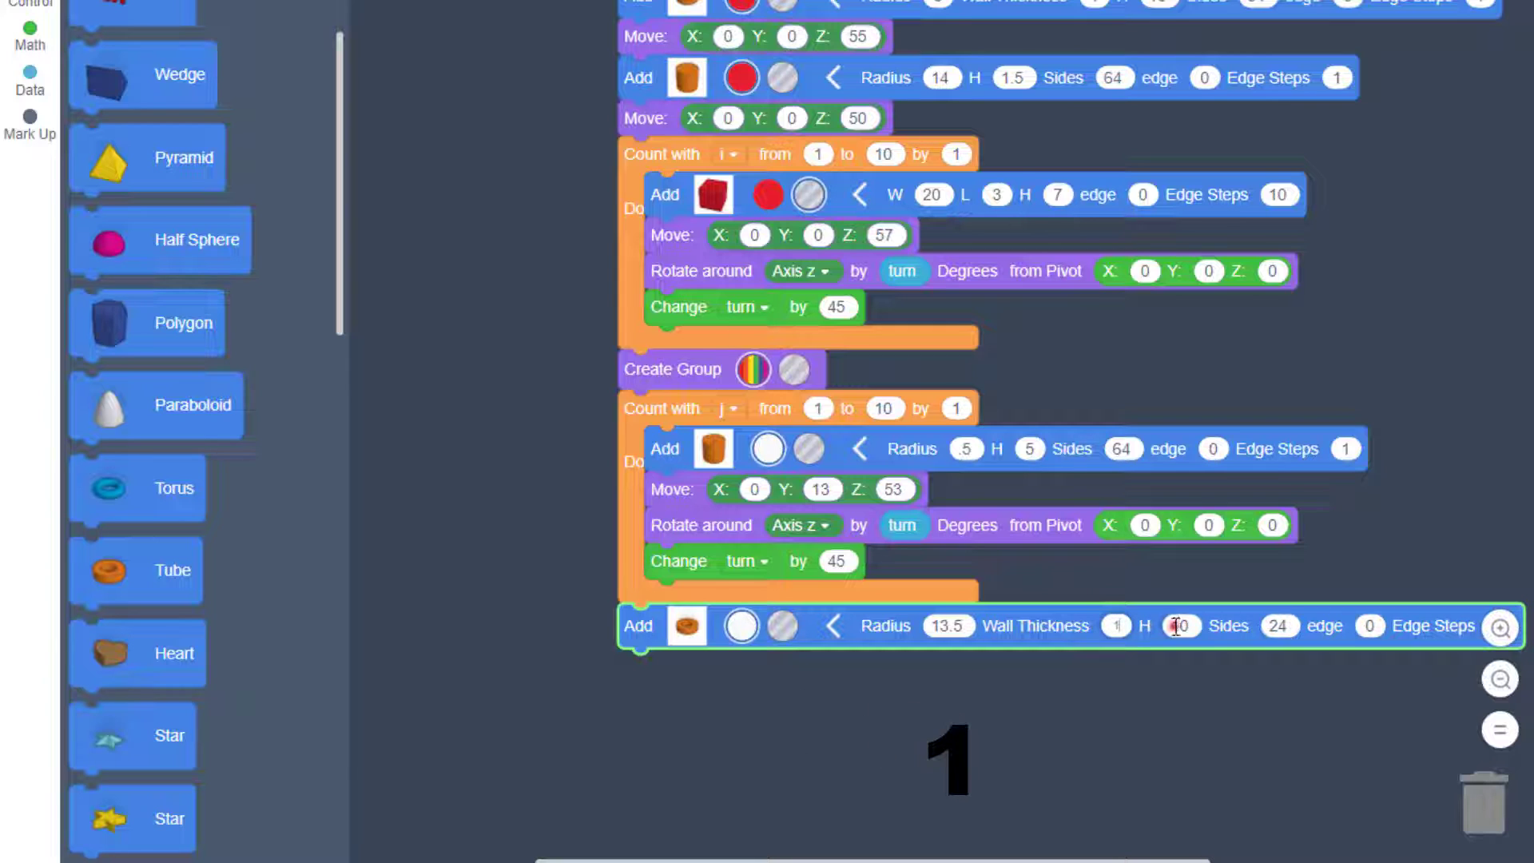
type("0.5")
left_click(1207, 681)
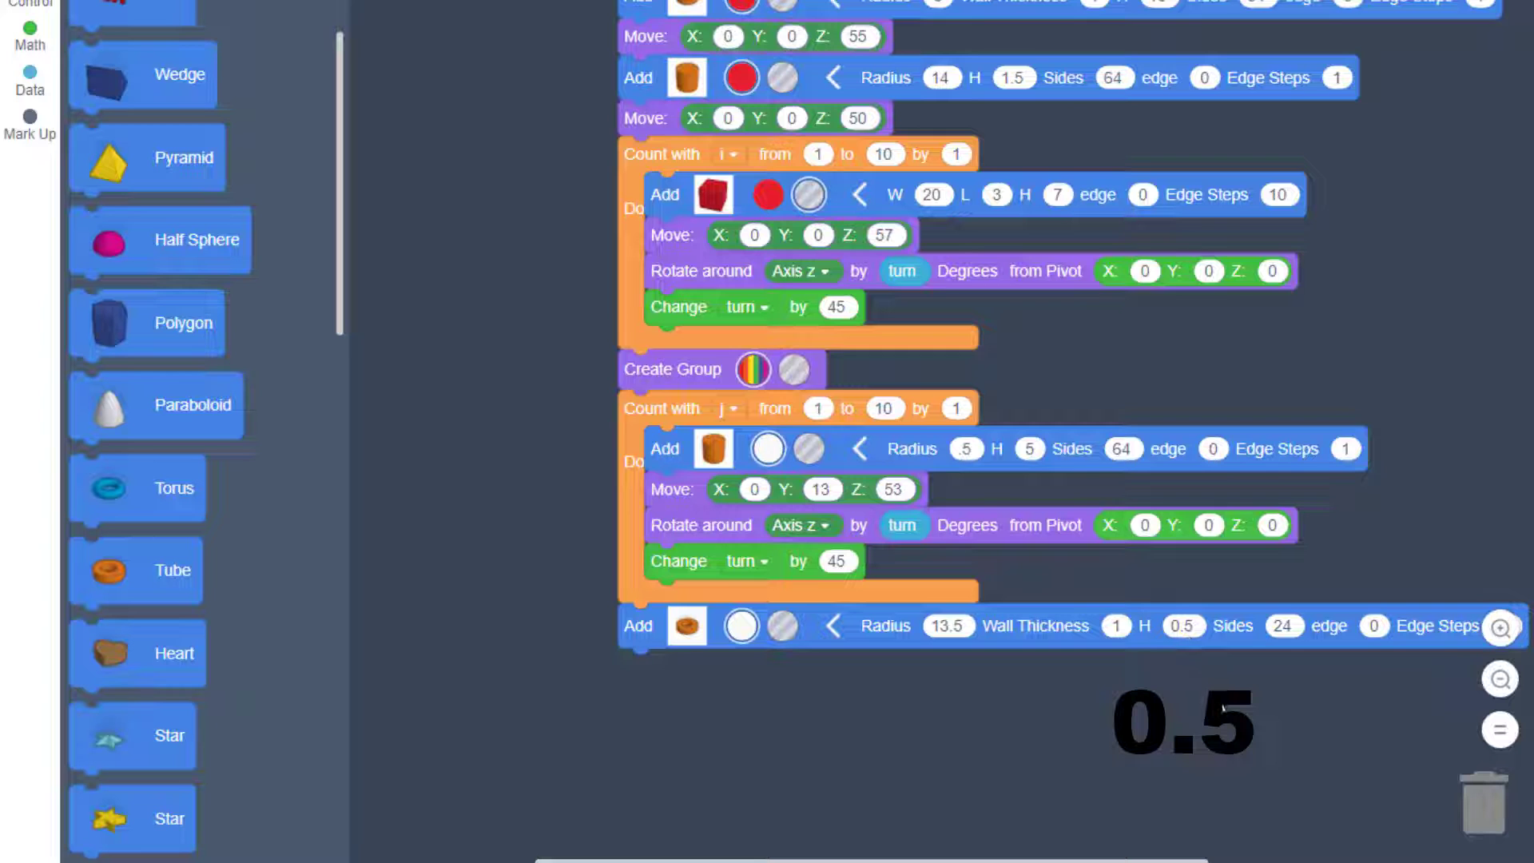
left_click(1285, 626)
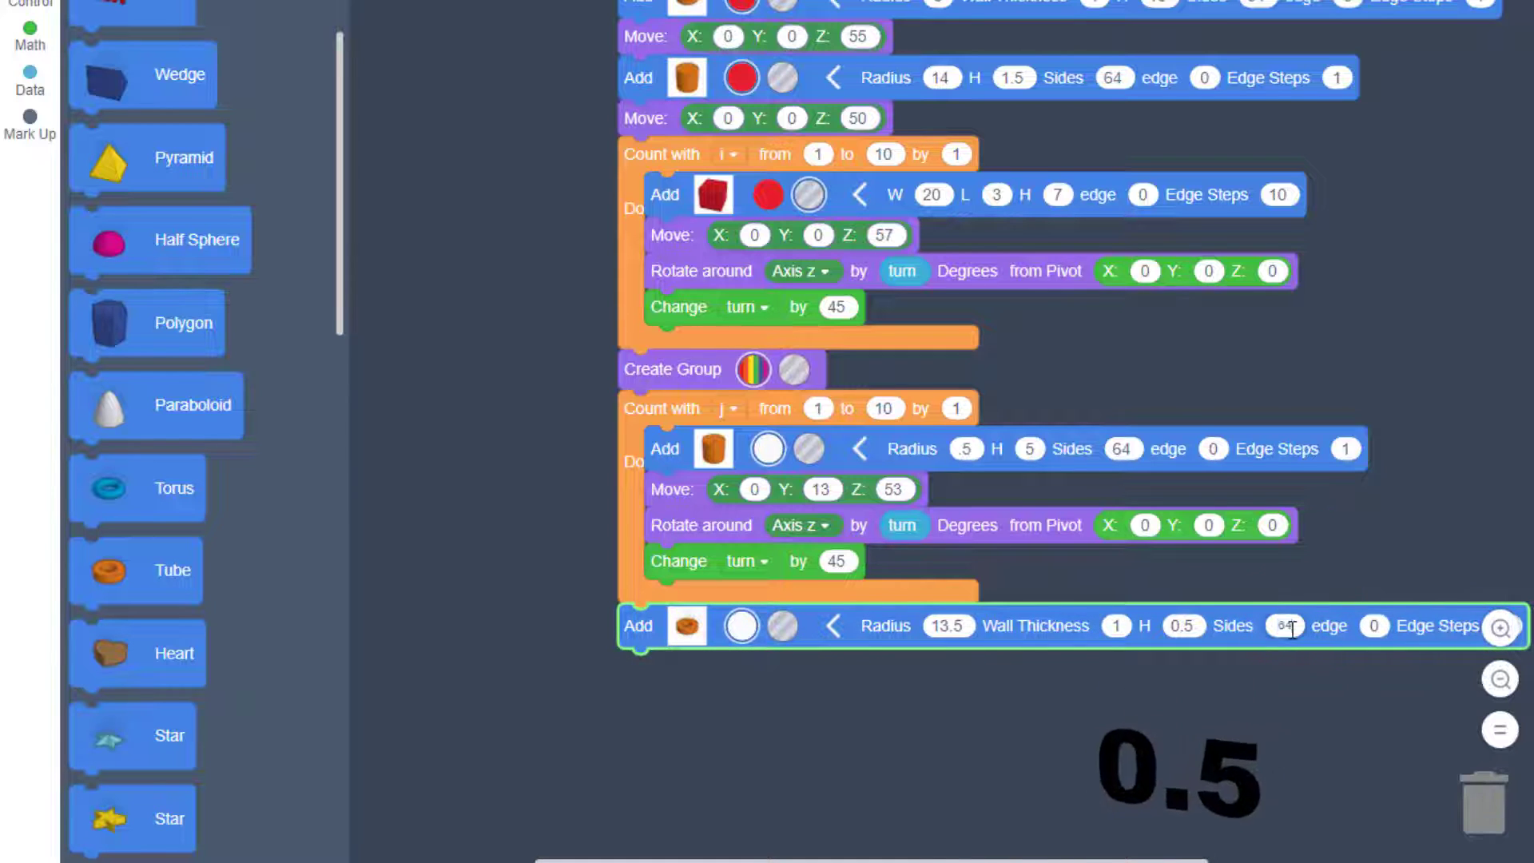
type("64")
left_click(1229, 693)
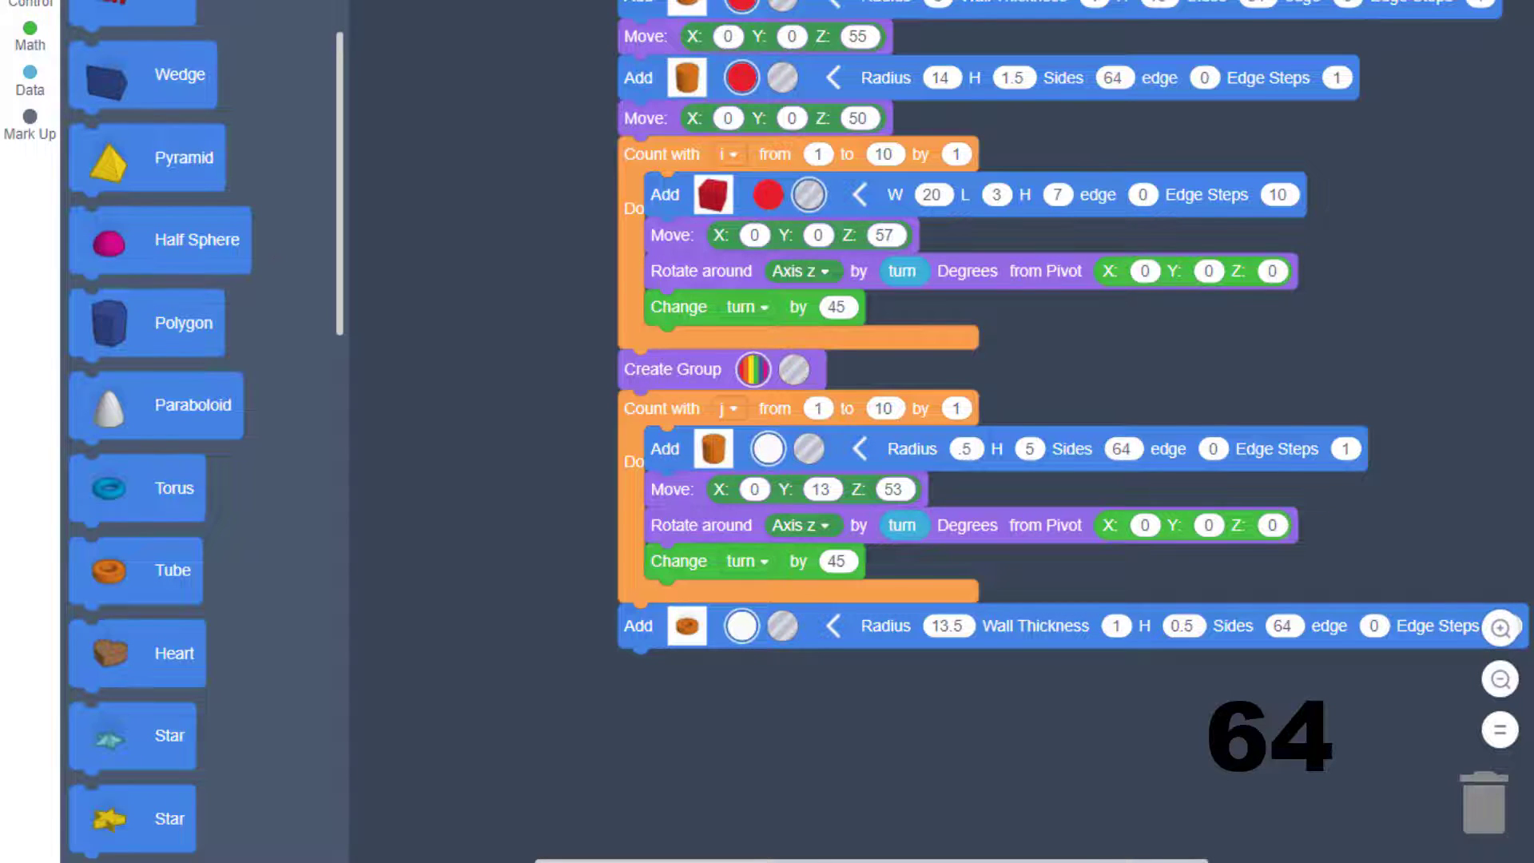
scroll(156, 479, "down", 5)
scroll(156, 479, "down", 5)
Raise the rail tube to Z 56 with a Move block under it
left_click_drag(96, 159, 151, 217)
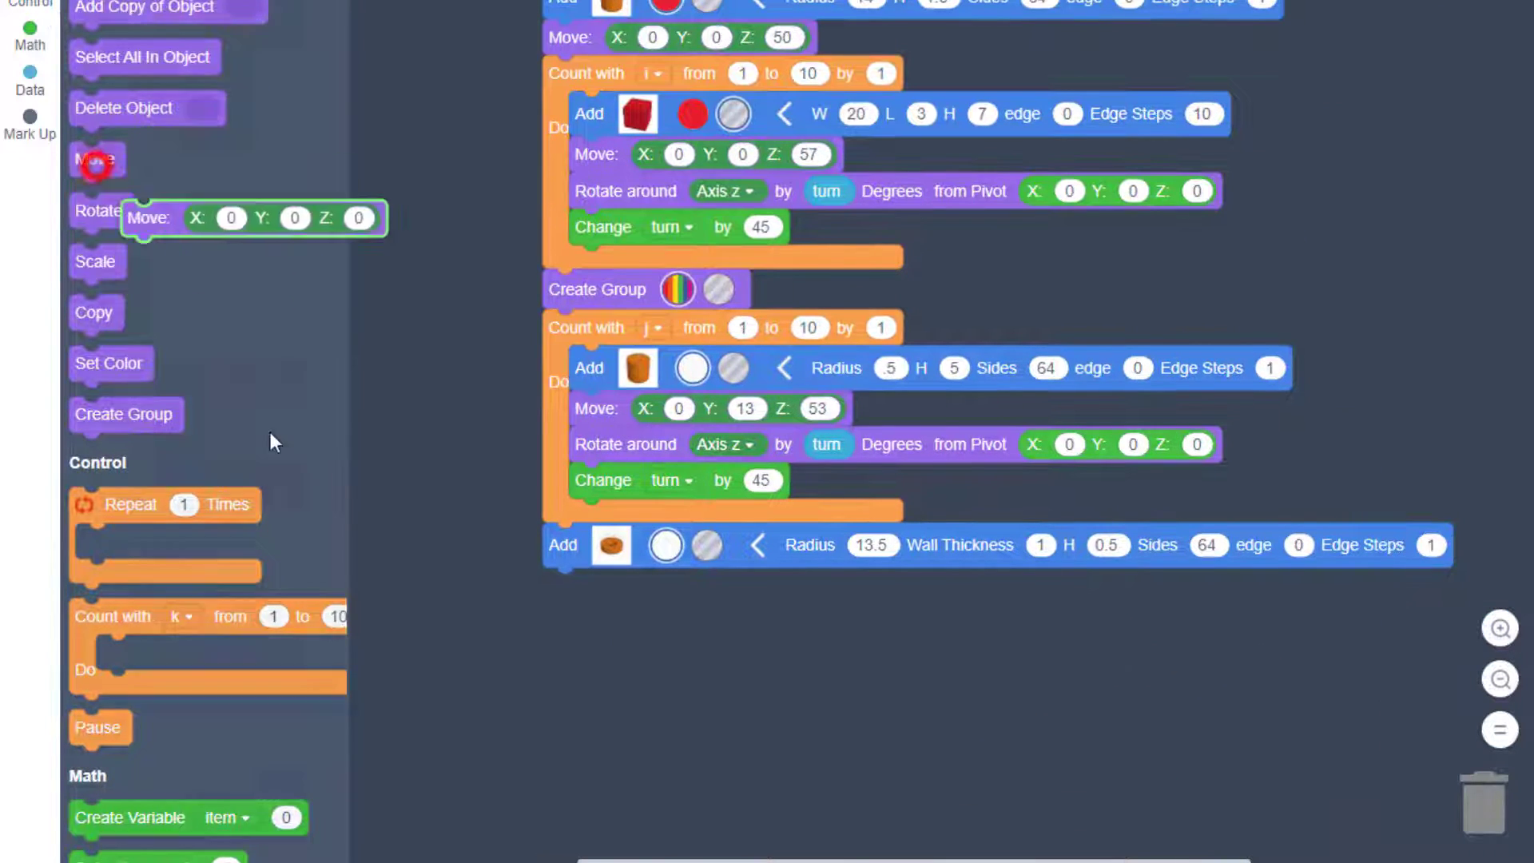
left_click_drag(272, 442, 671, 624)
left_click(779, 587)
type("56")
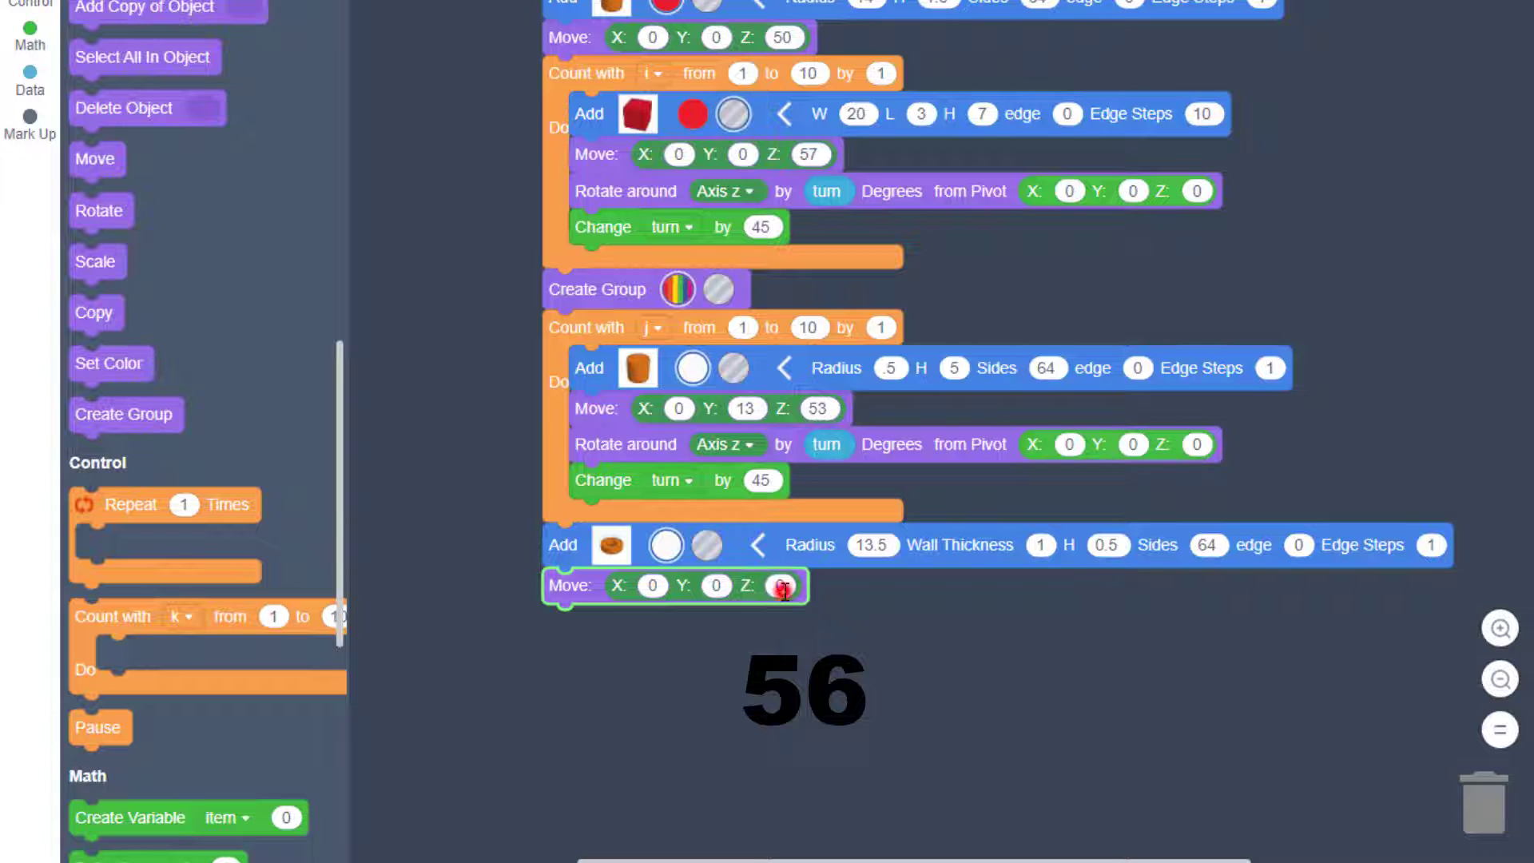
type("56")
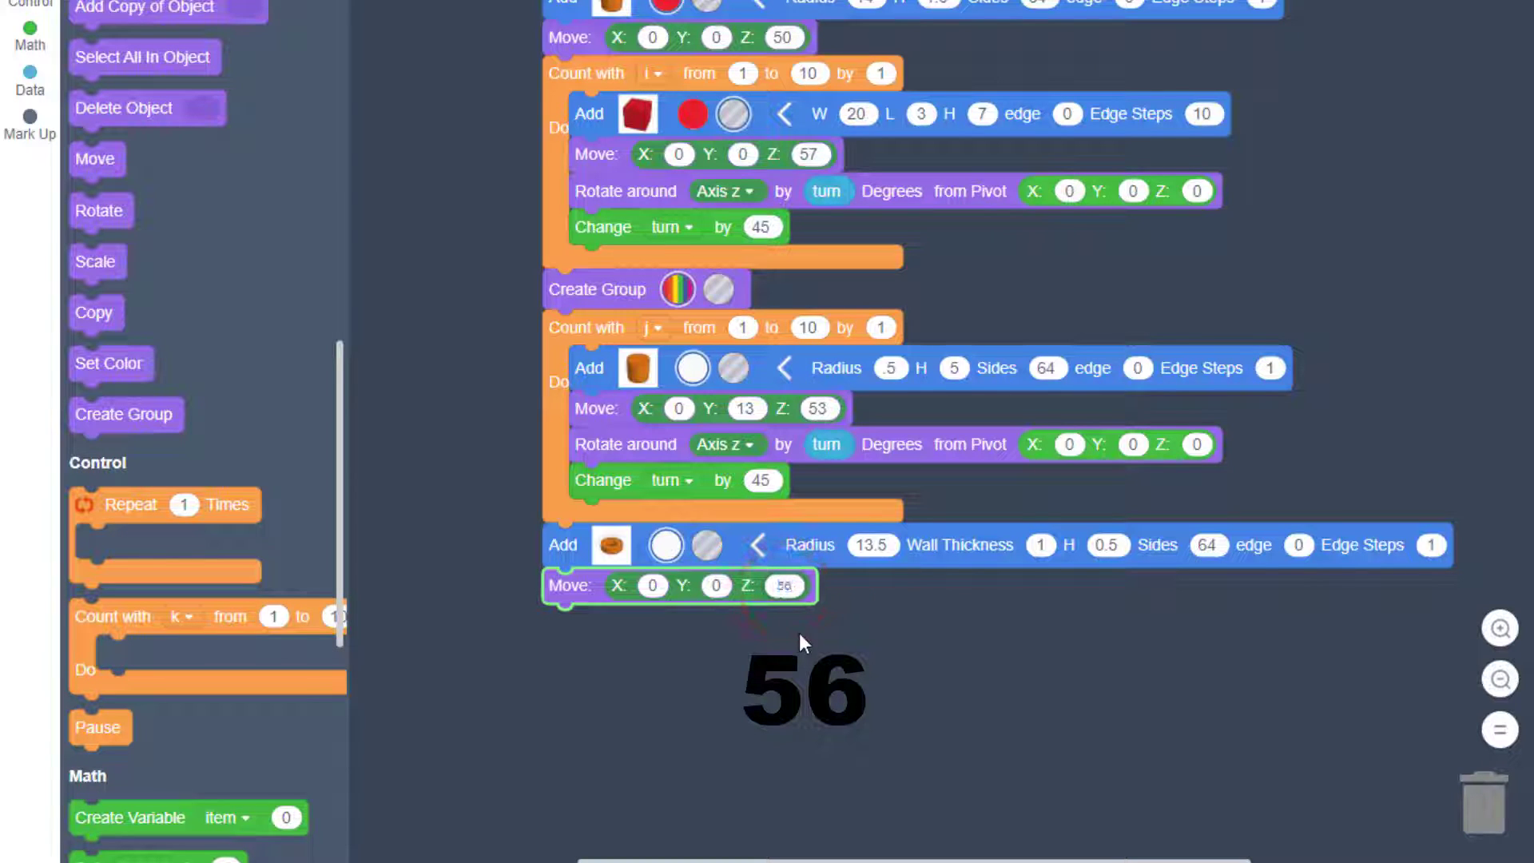
left_click(814, 633)
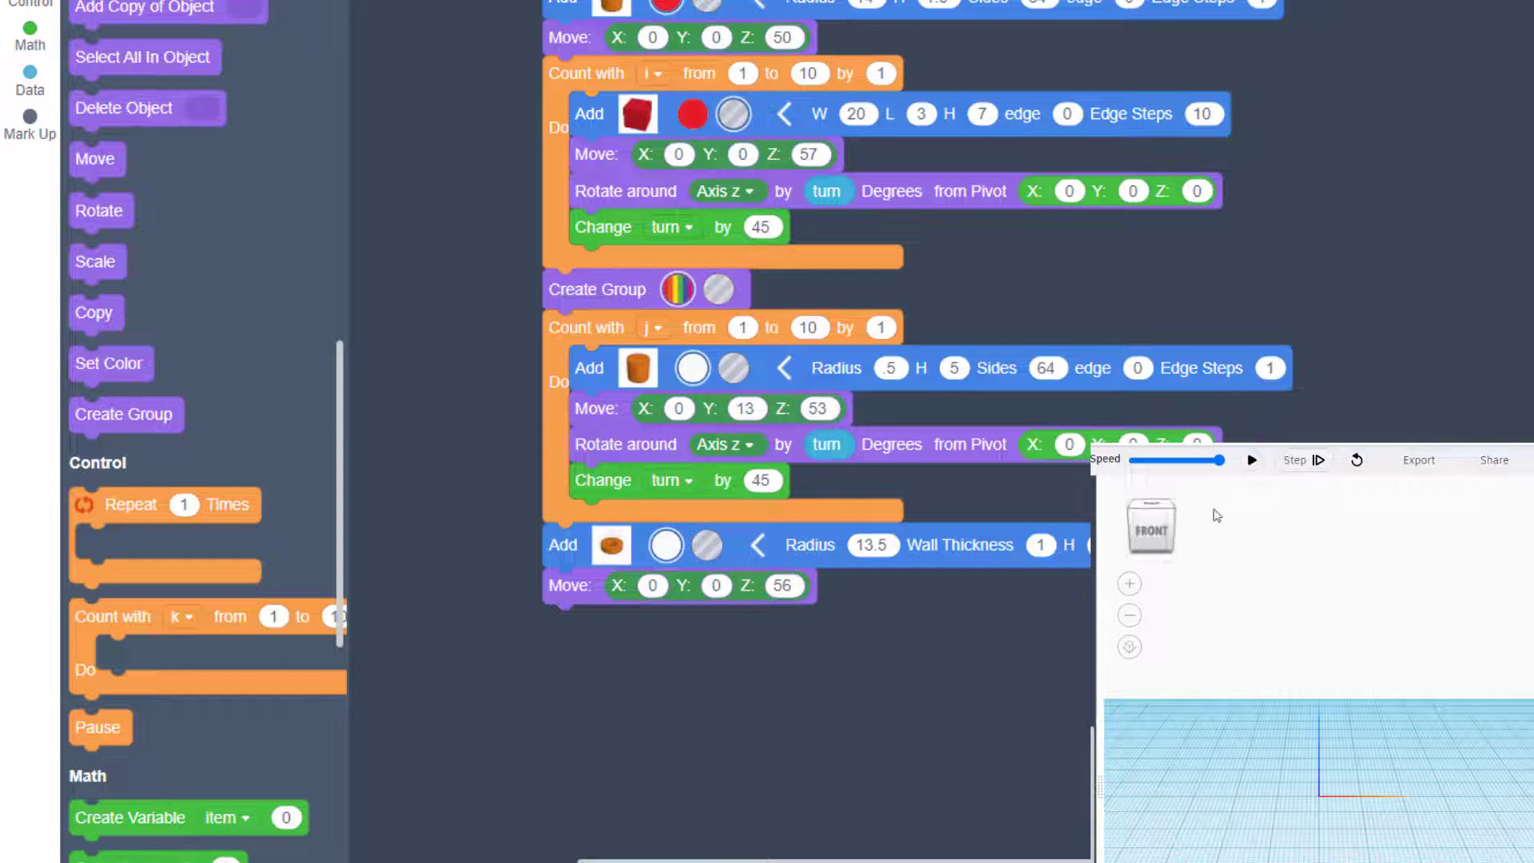
Run the script and orbit to check the rail ring around the red lighthouse top
left_click(1255, 460)
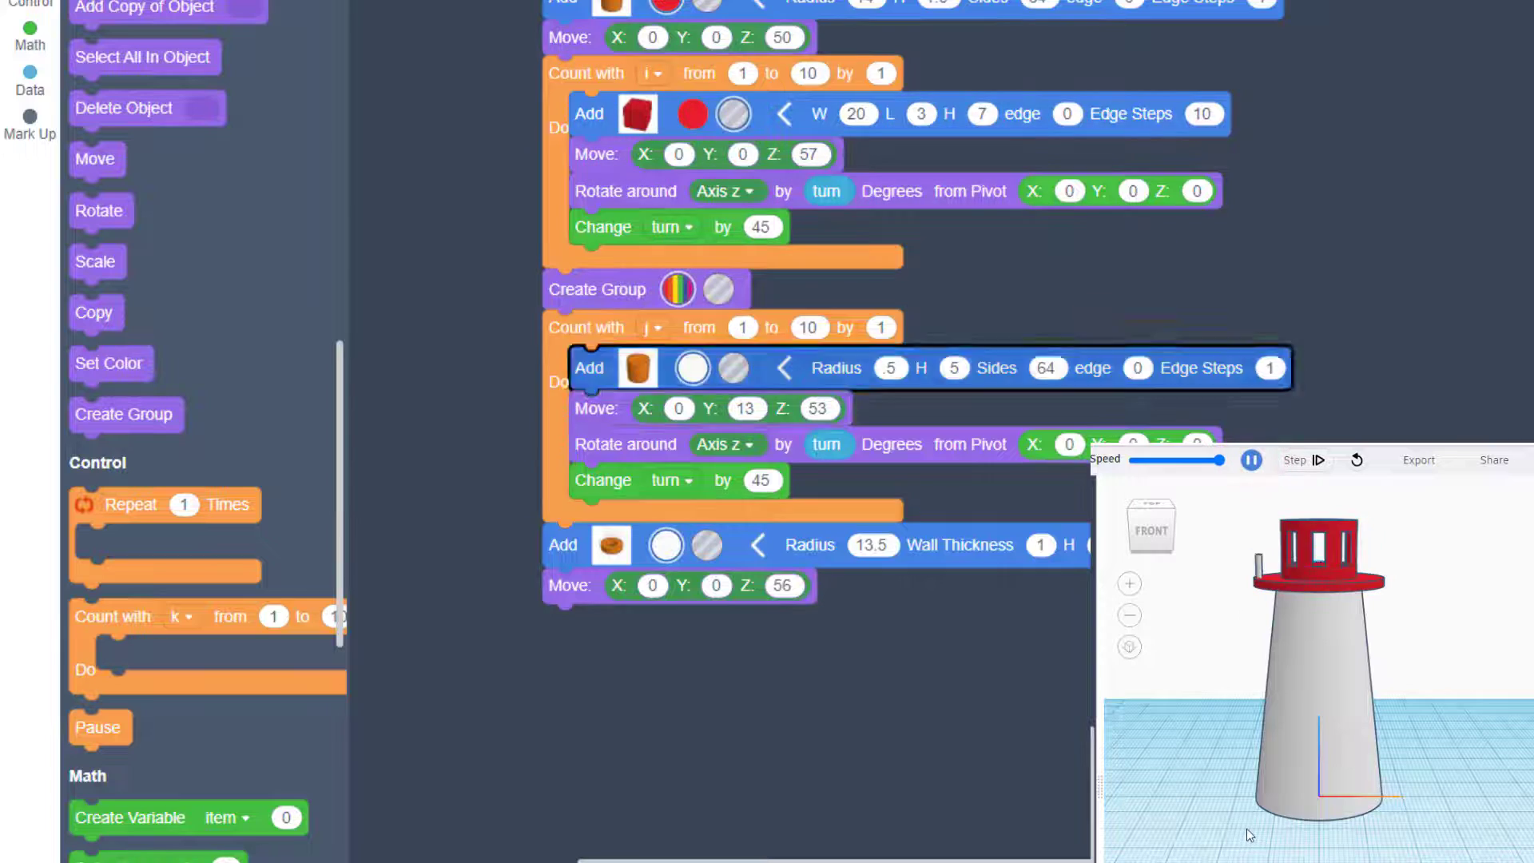
left_click_drag(1241, 834, 1215, 768)
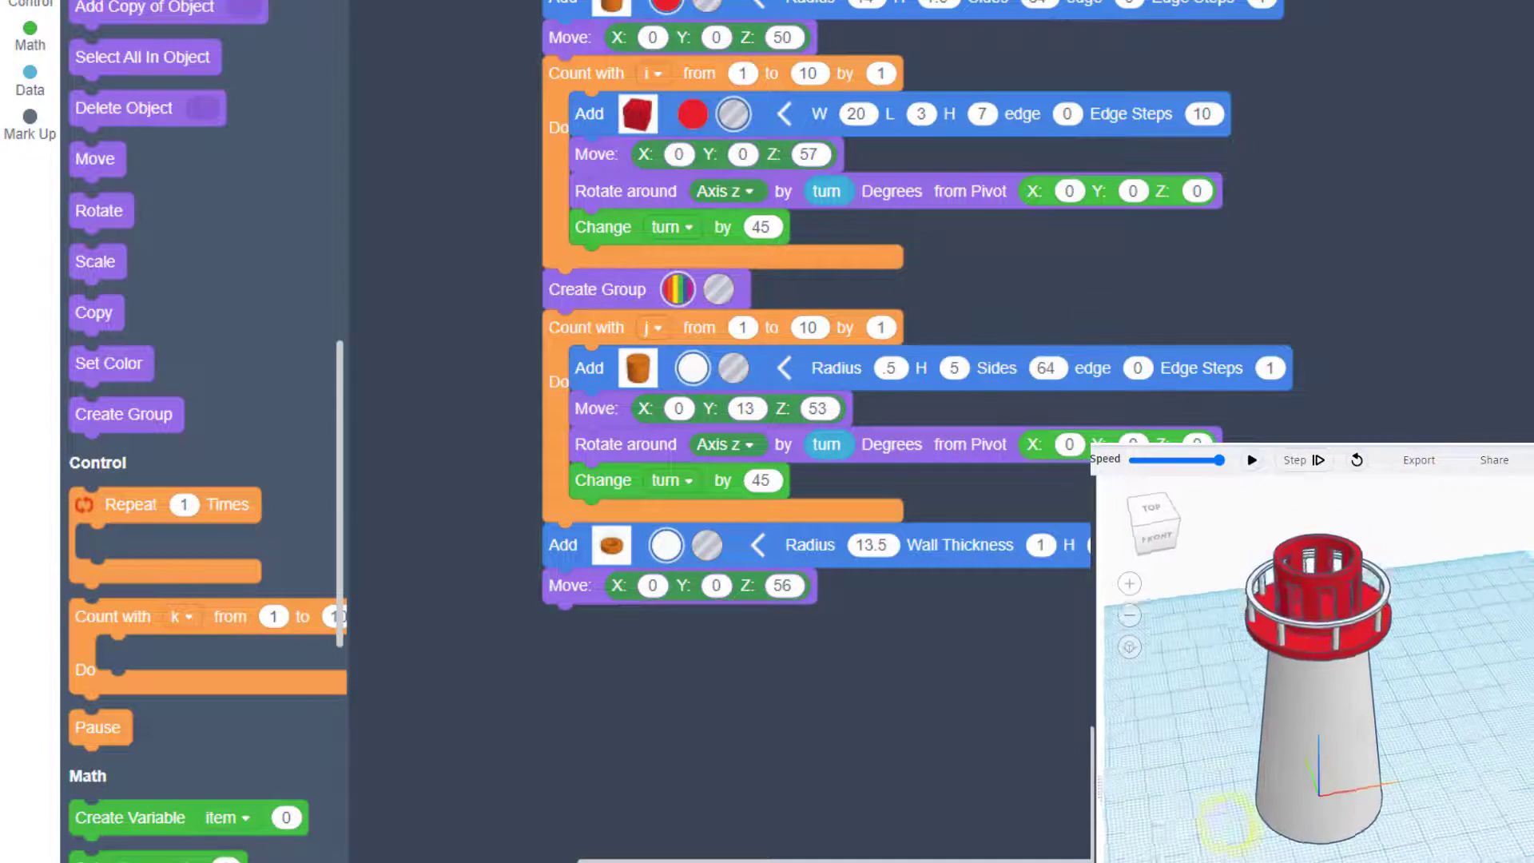
left_click_drag(1271, 671, 1307, 515)
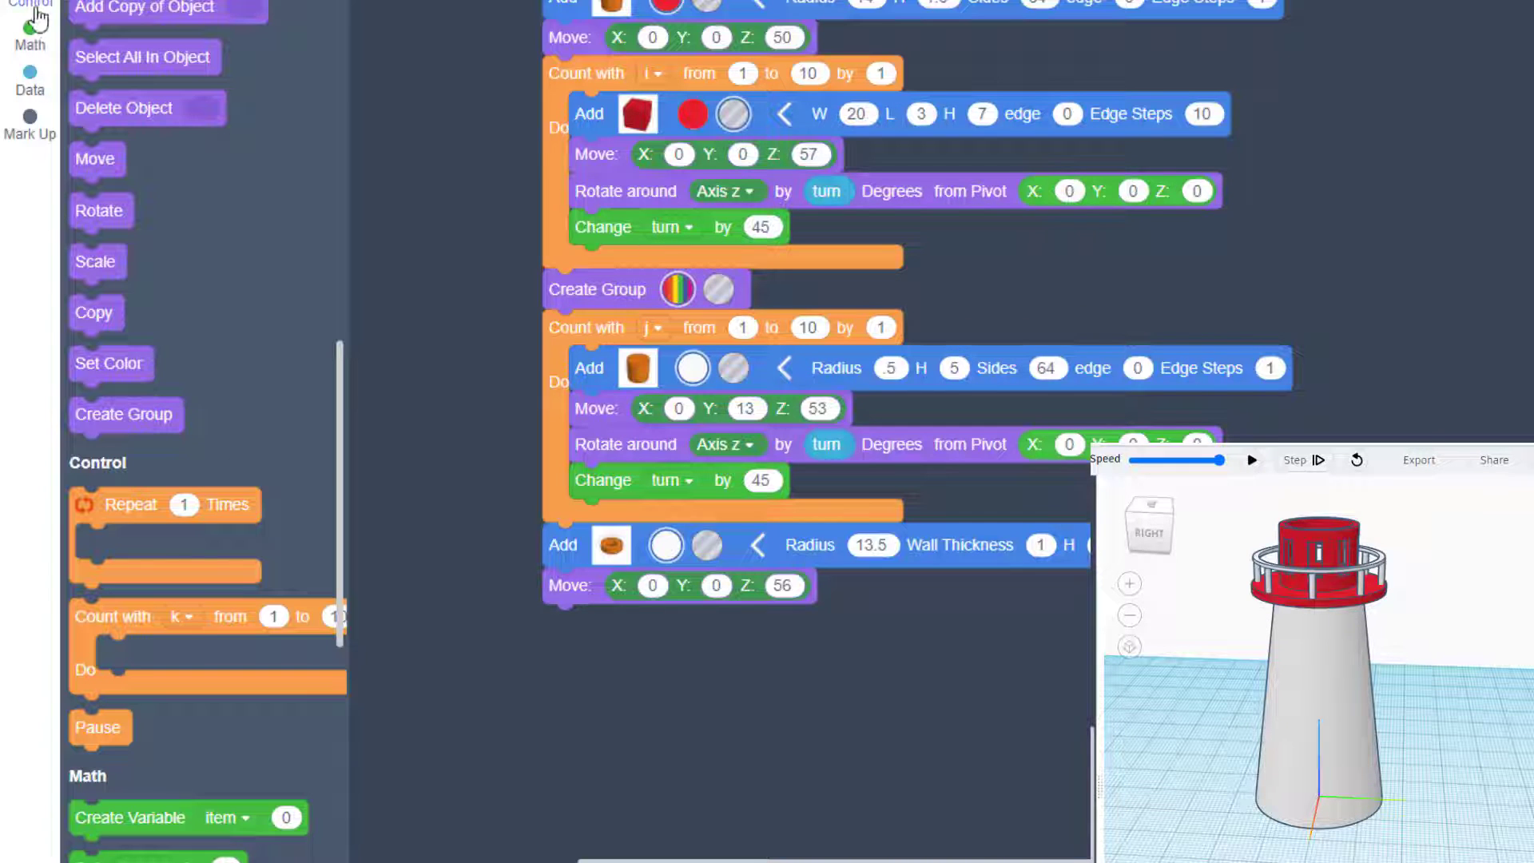
left_click(30, 13)
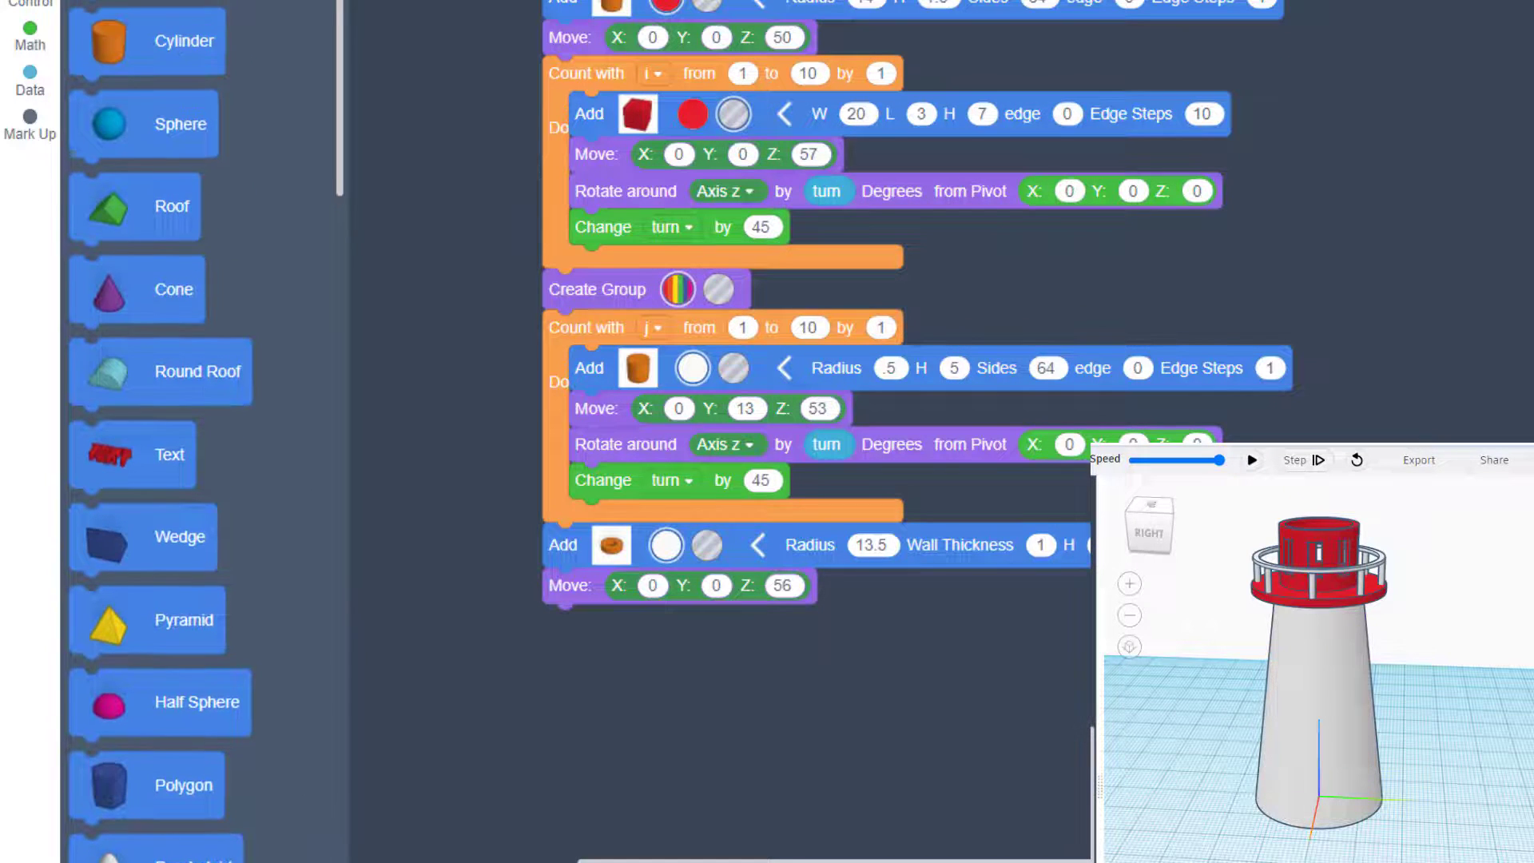
Add a white half sphere at the end of the script and preview it from above
left_click(197, 701)
left_click_drag(198, 701, 647, 647)
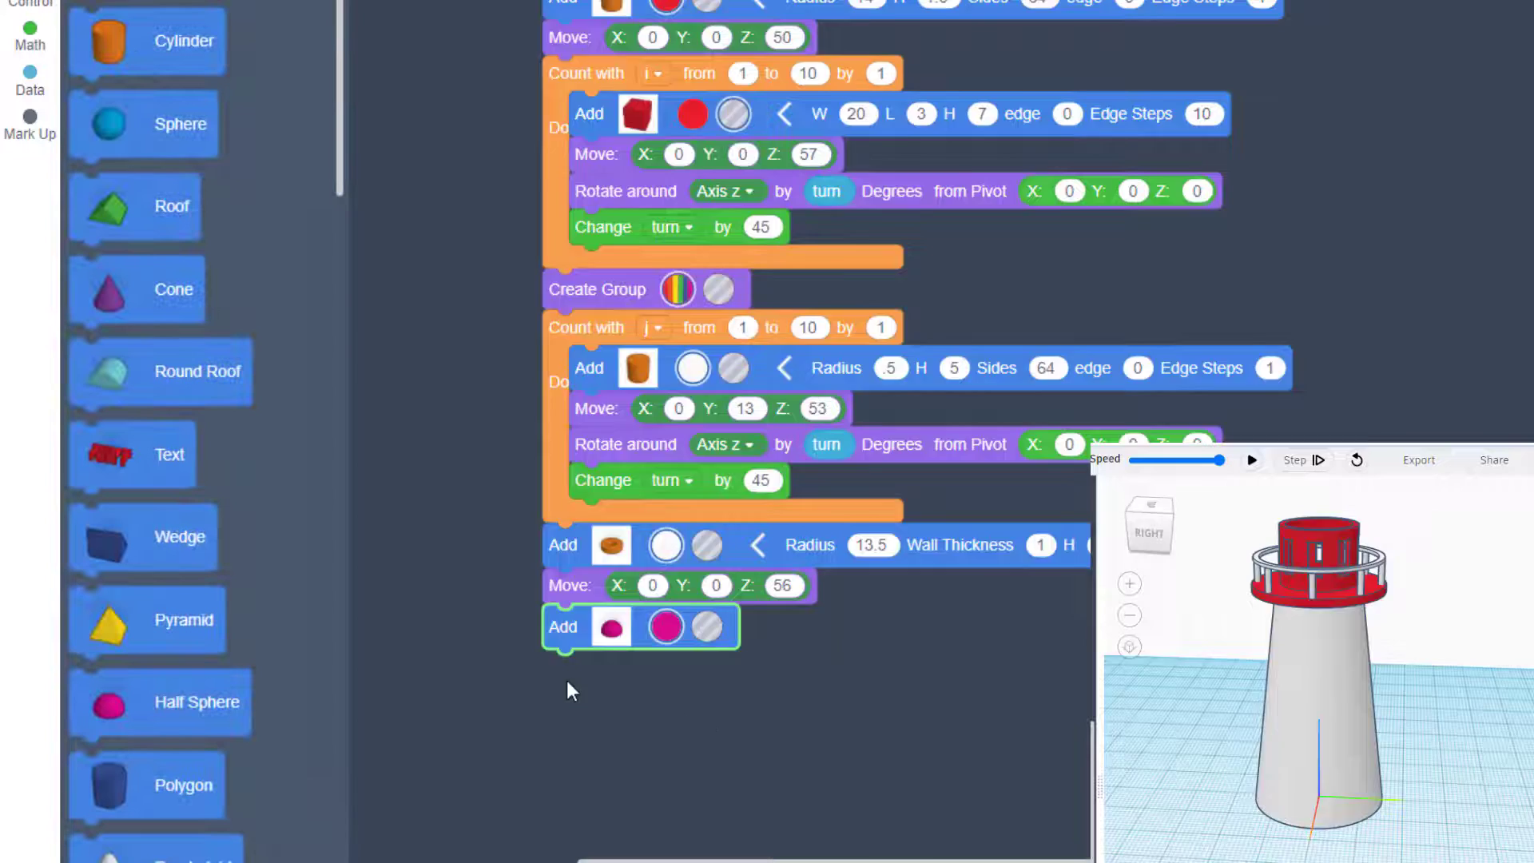
scroll(840, 479, "up", 2)
left_click(1251, 459)
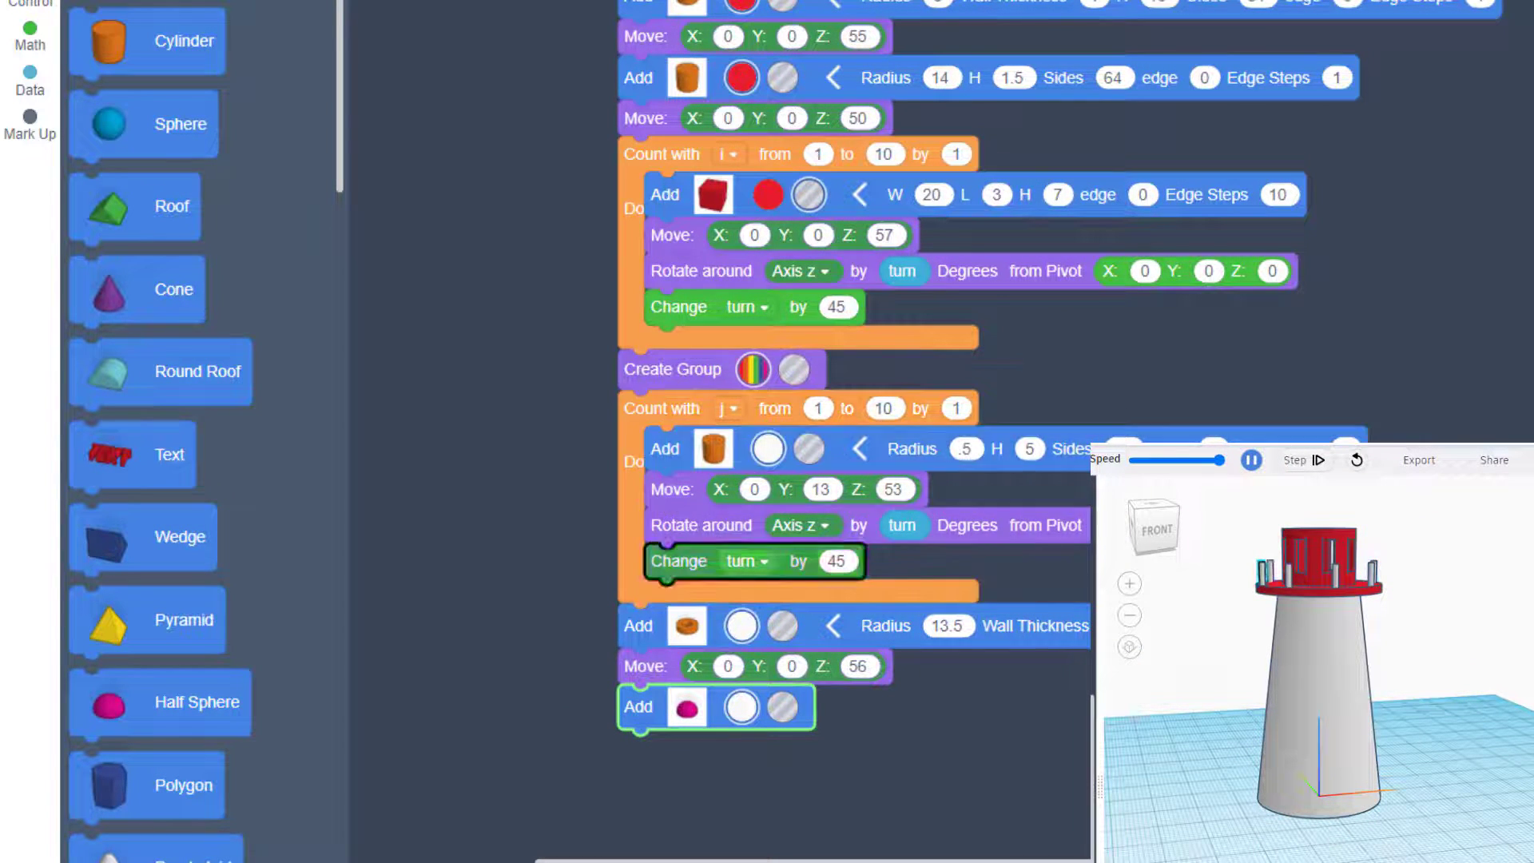
left_click_drag(1319, 671, 1305, 567)
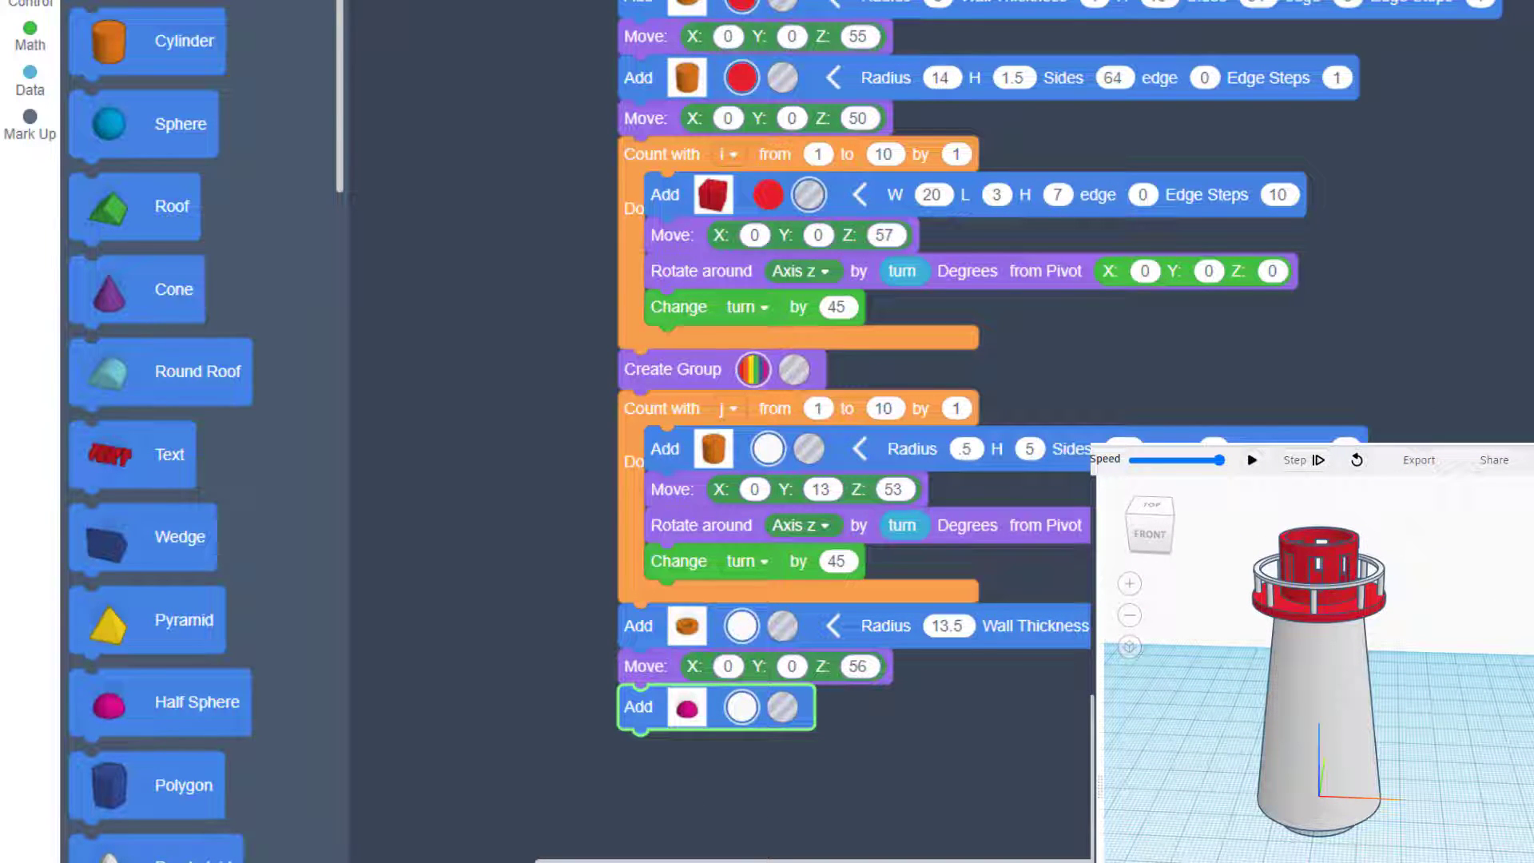
scroll(157, 360, "down", 8)
Raise the half sphere to Z 66.5 with a Move block
left_click_drag(100, 163, 647, 746)
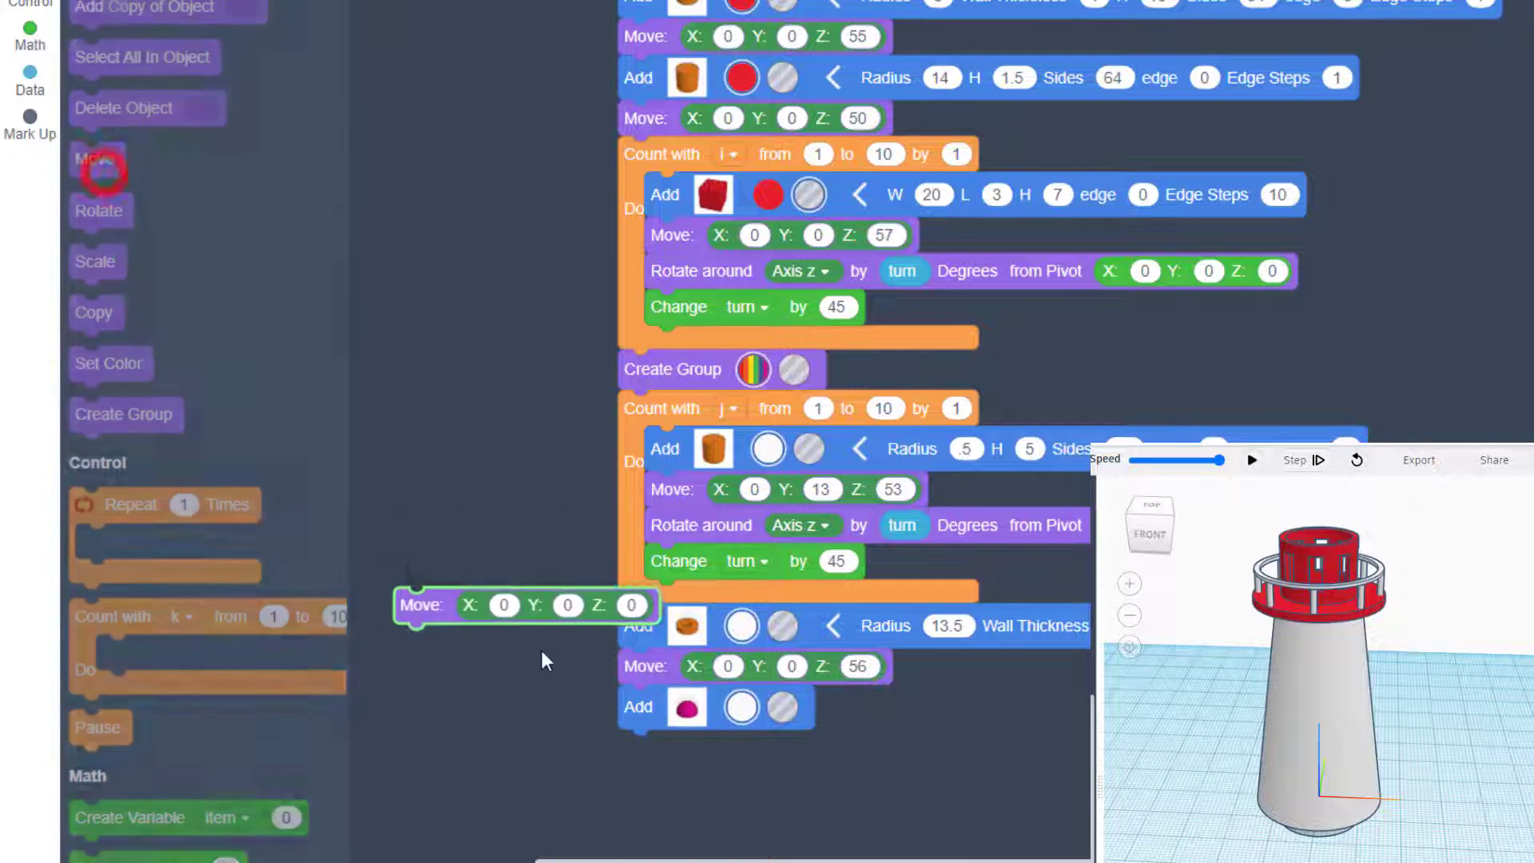
left_click(865, 748)
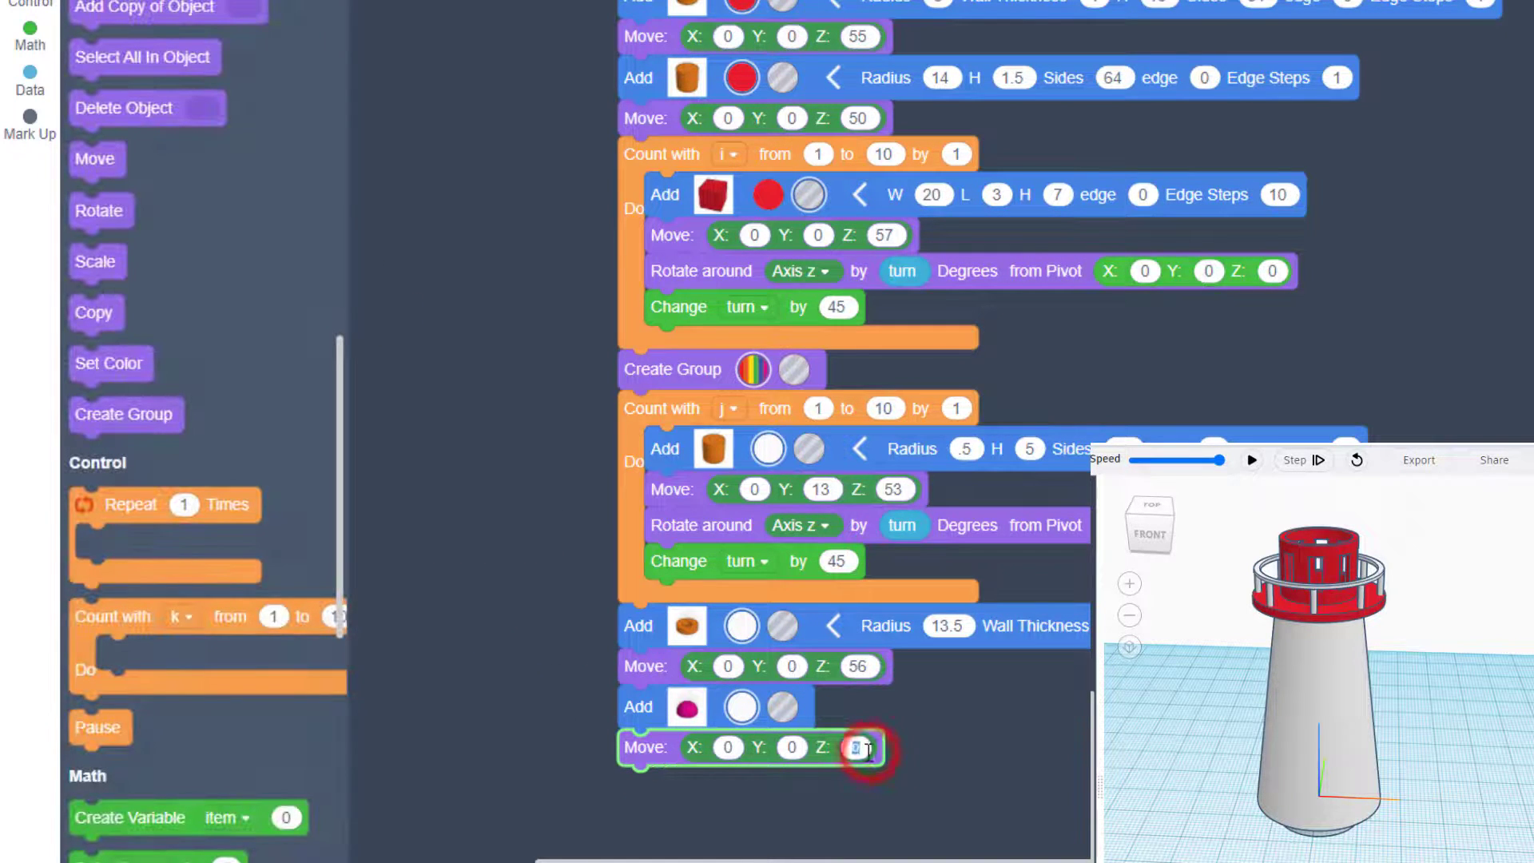
type("60")
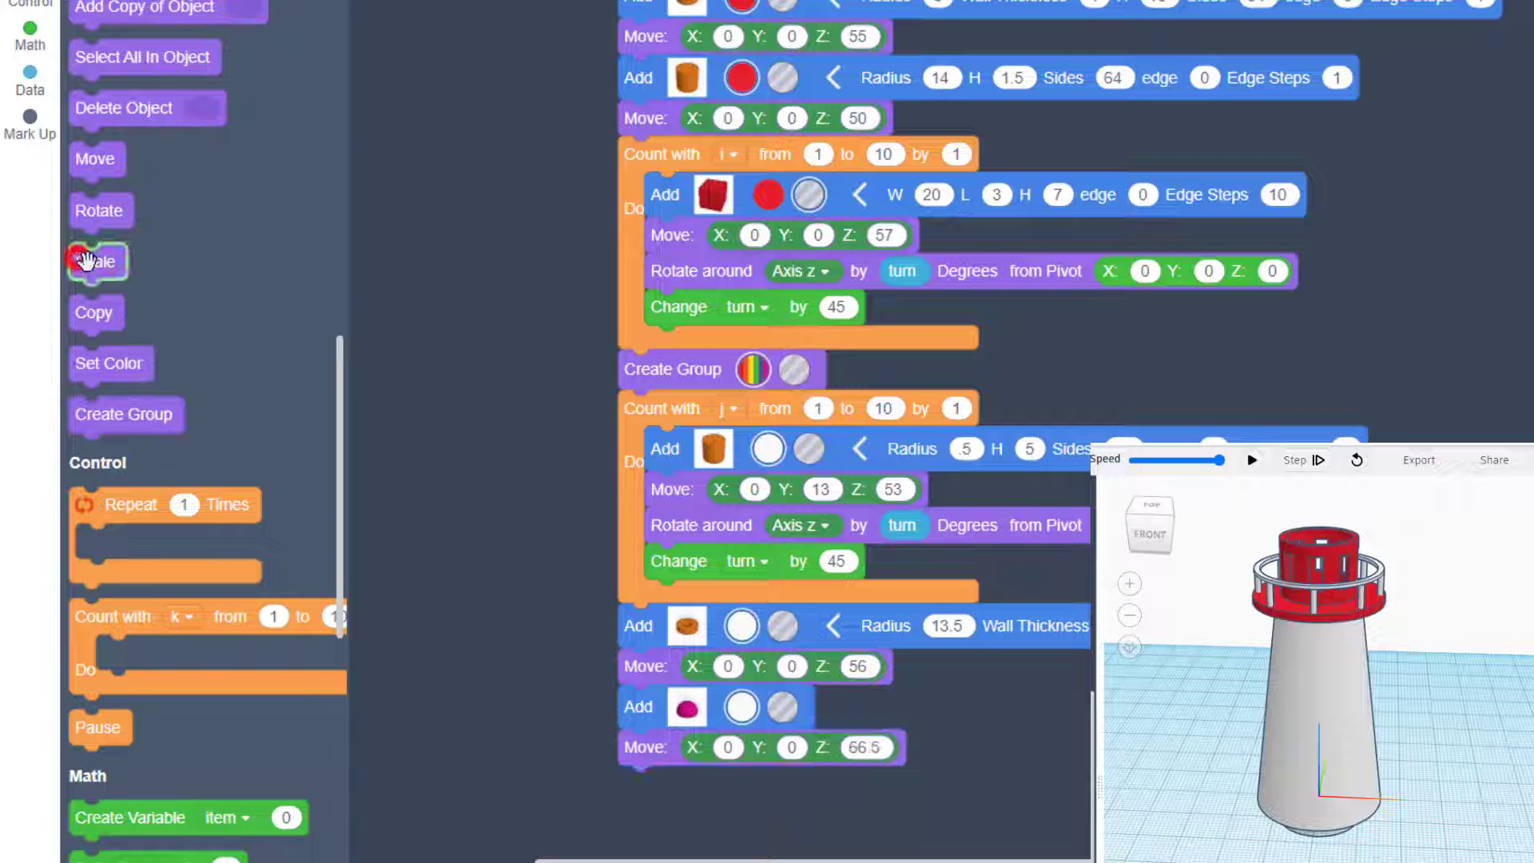
Scale the half sphere to 0.8 in X, Y and Z and run to see the white dome
left_click_drag(95, 261, 421, 776)
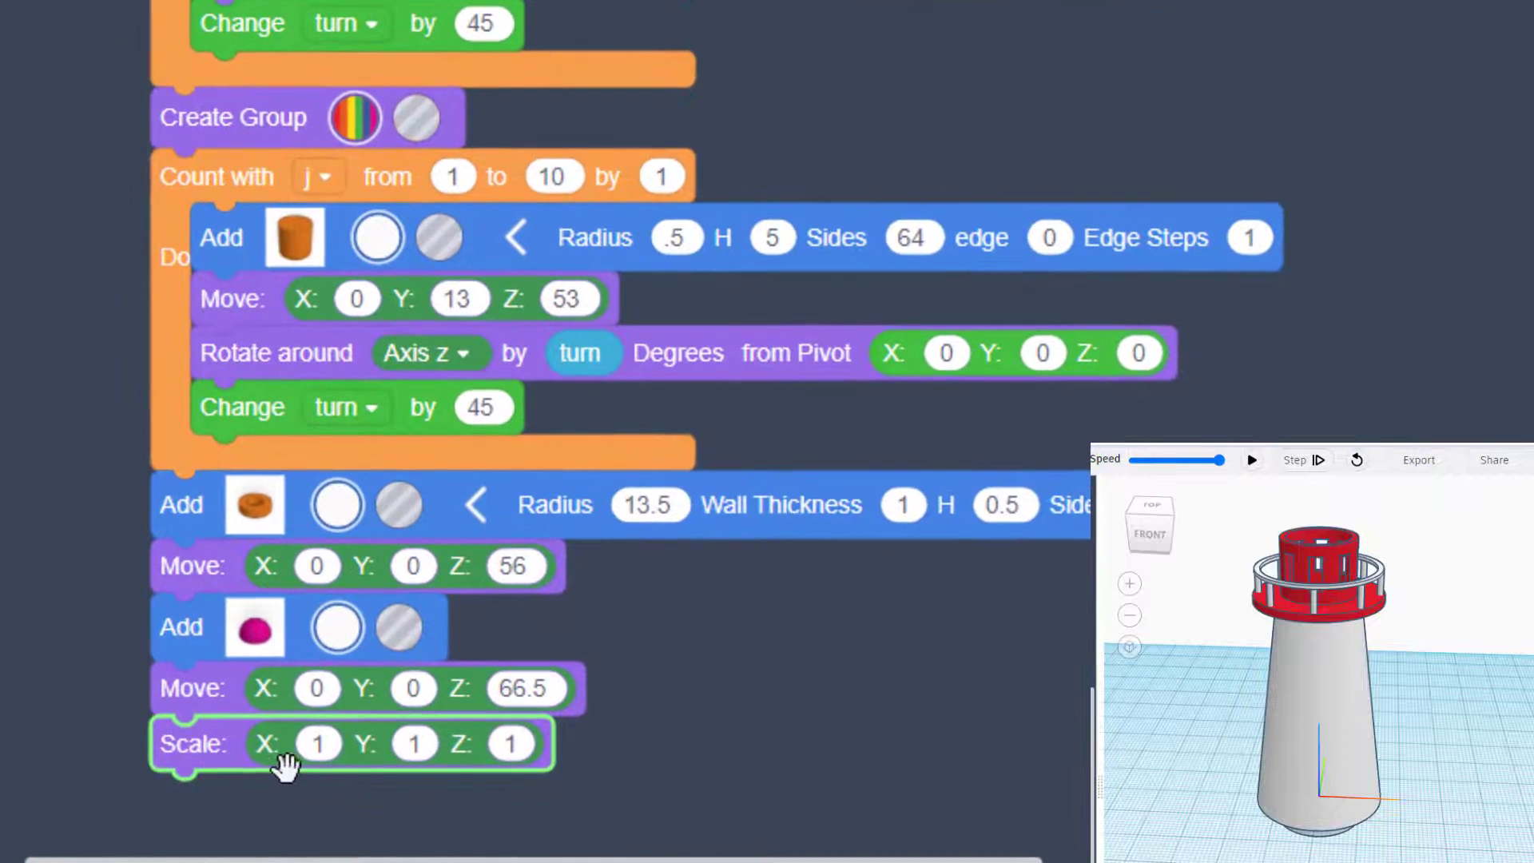
left_click(318, 744)
type(".")
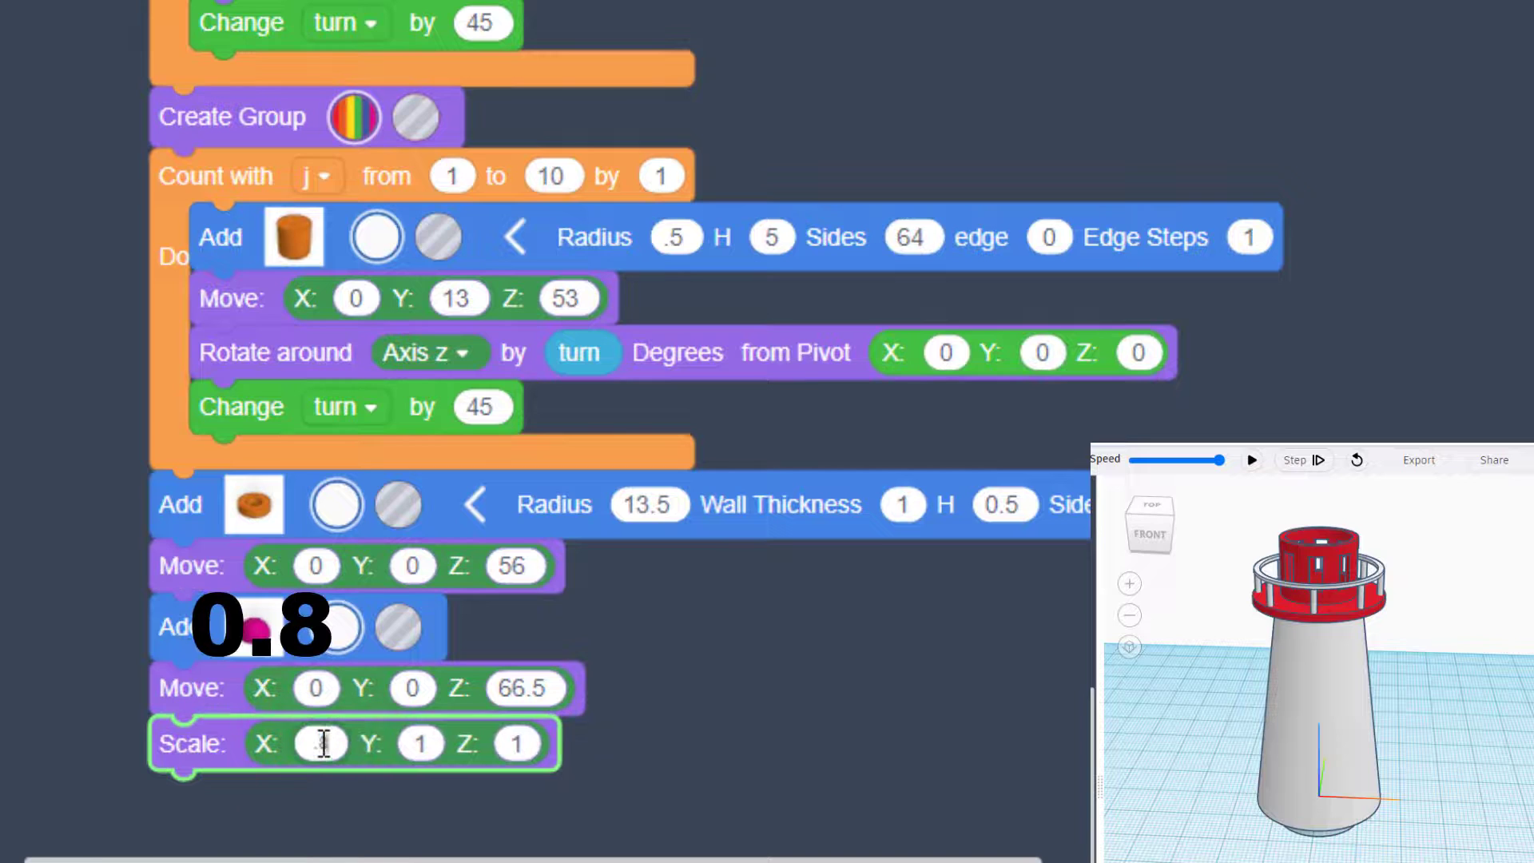
type("8")
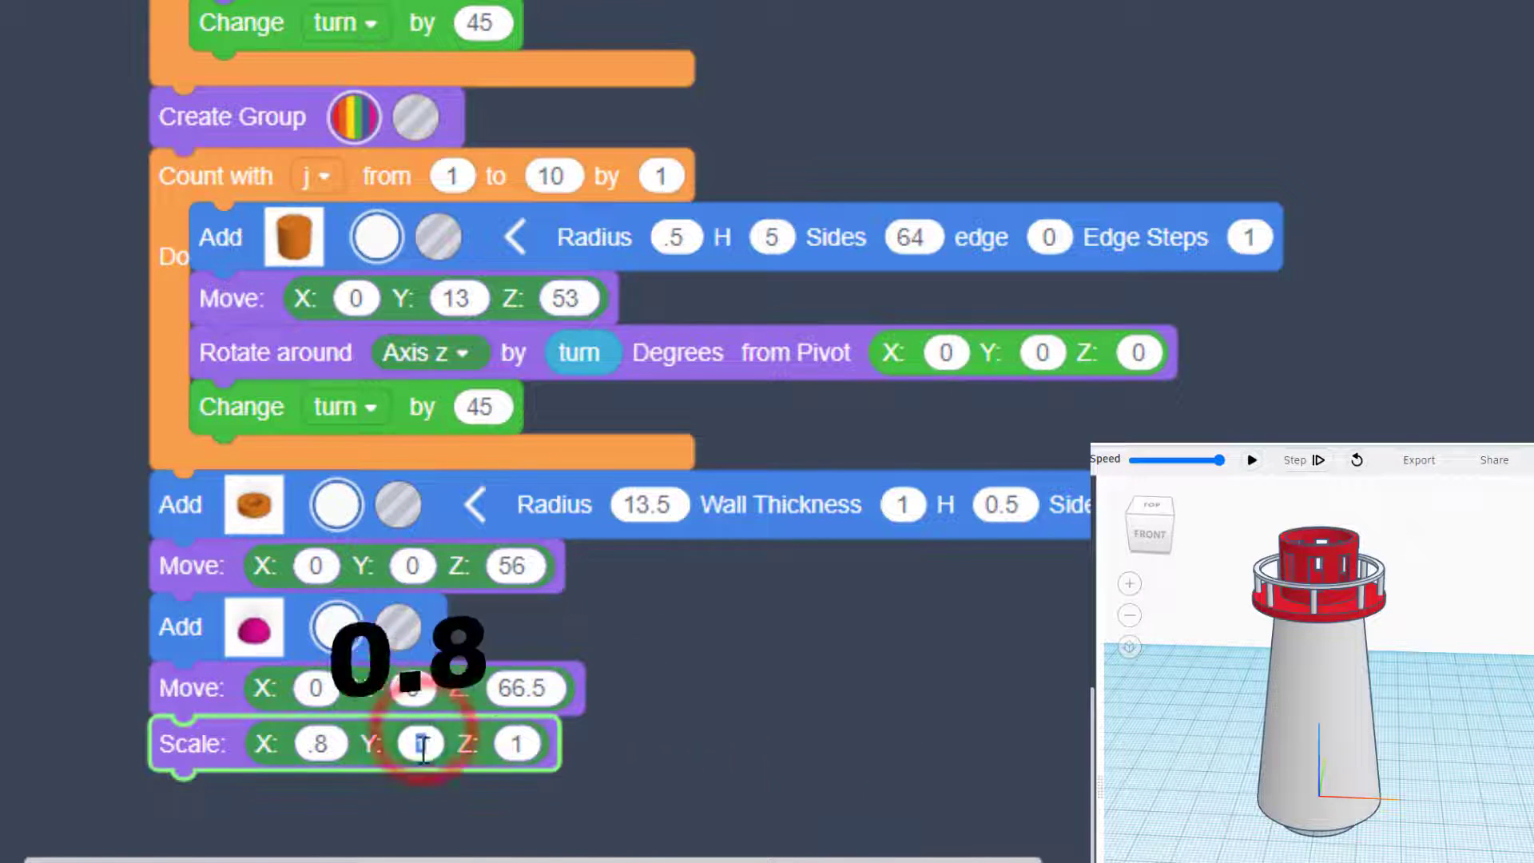
left_click(420, 743)
type(".8")
left_click(539, 741)
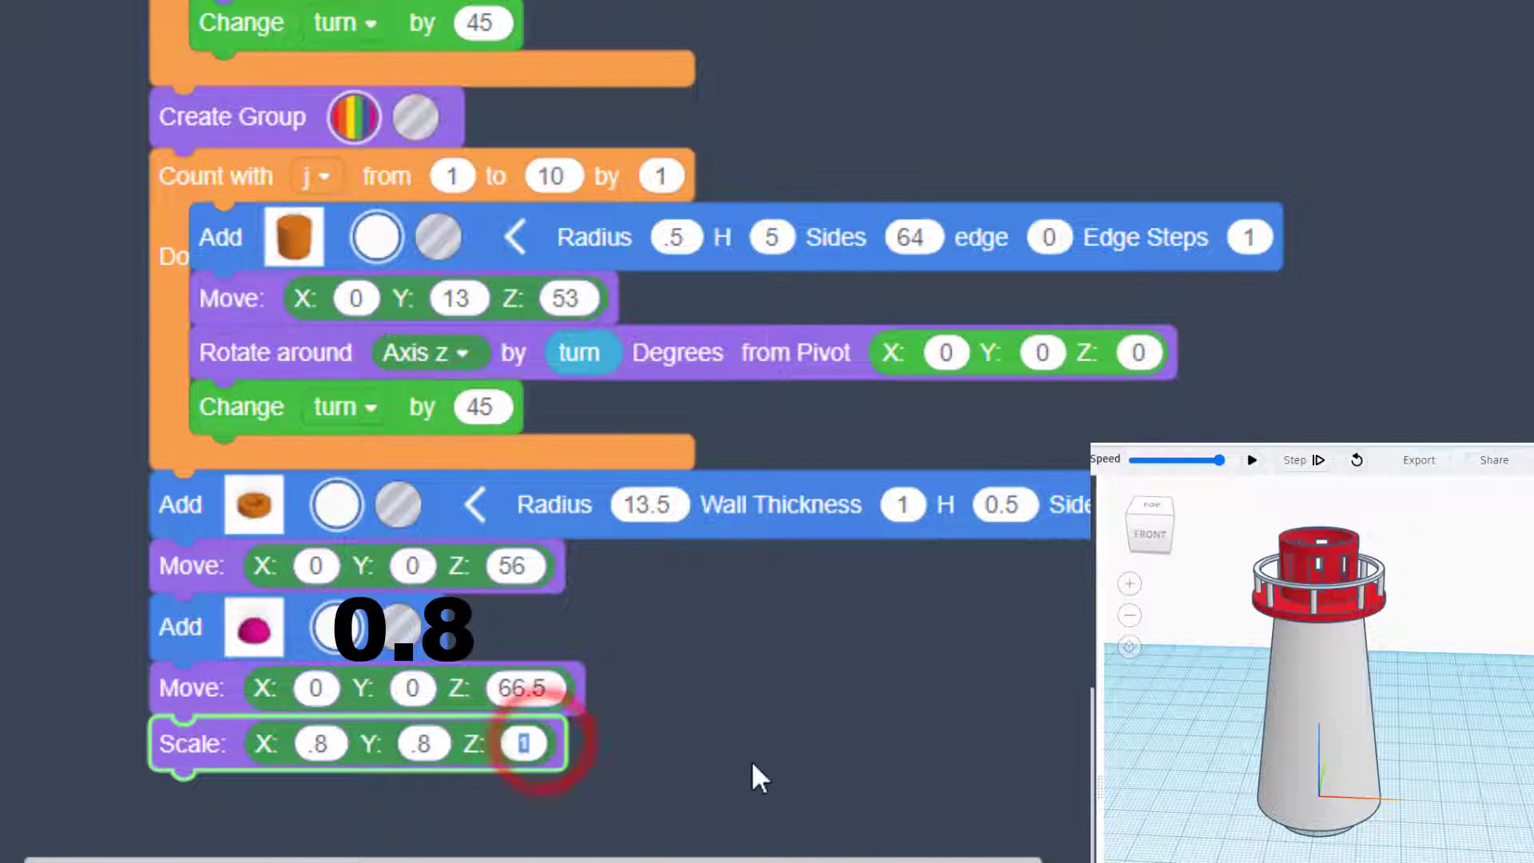
type(".8")
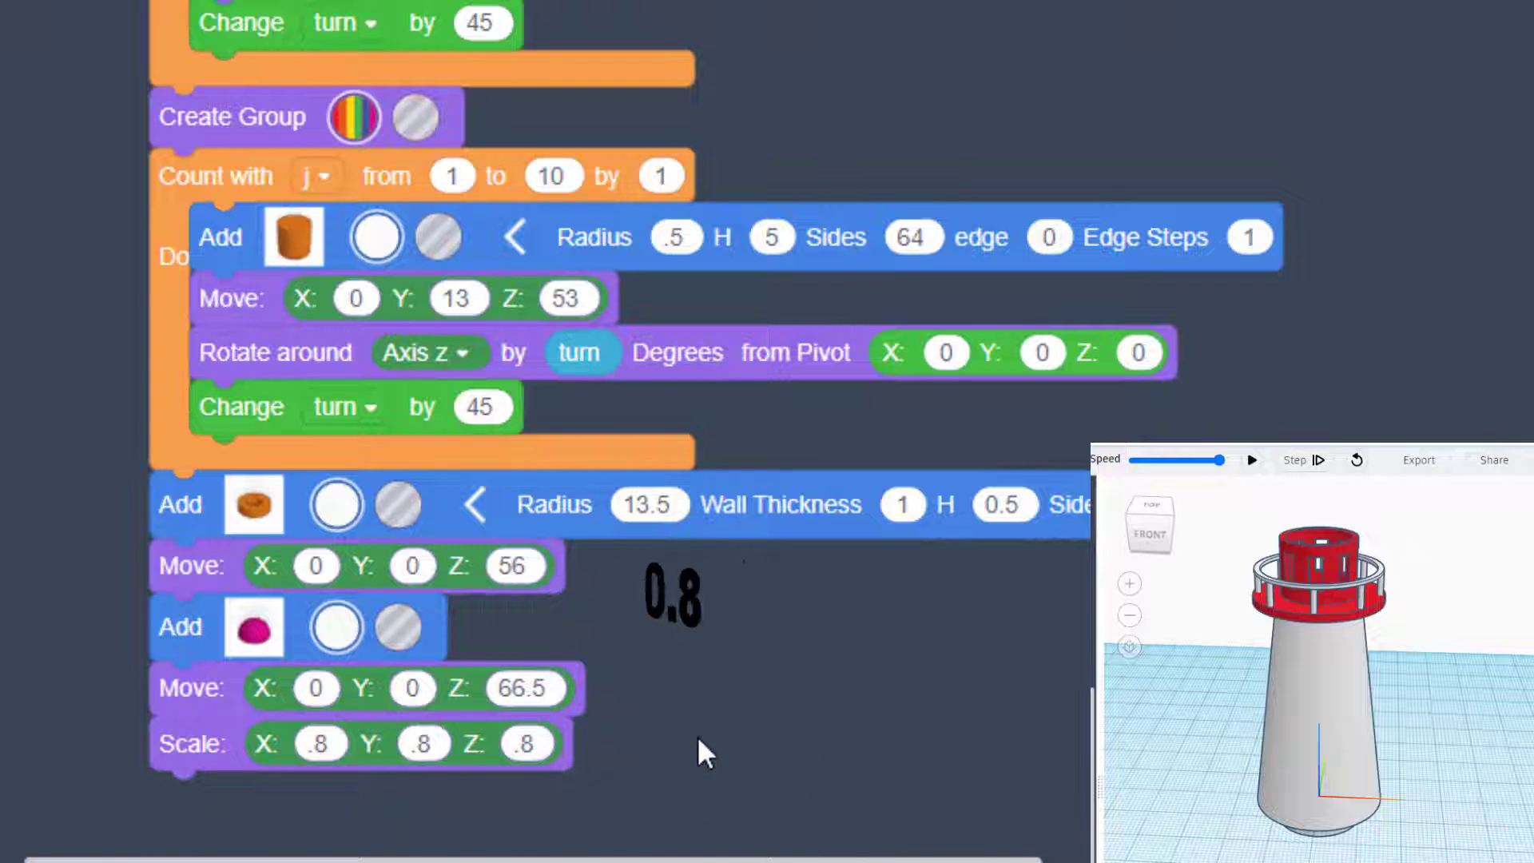
left_click(1253, 461)
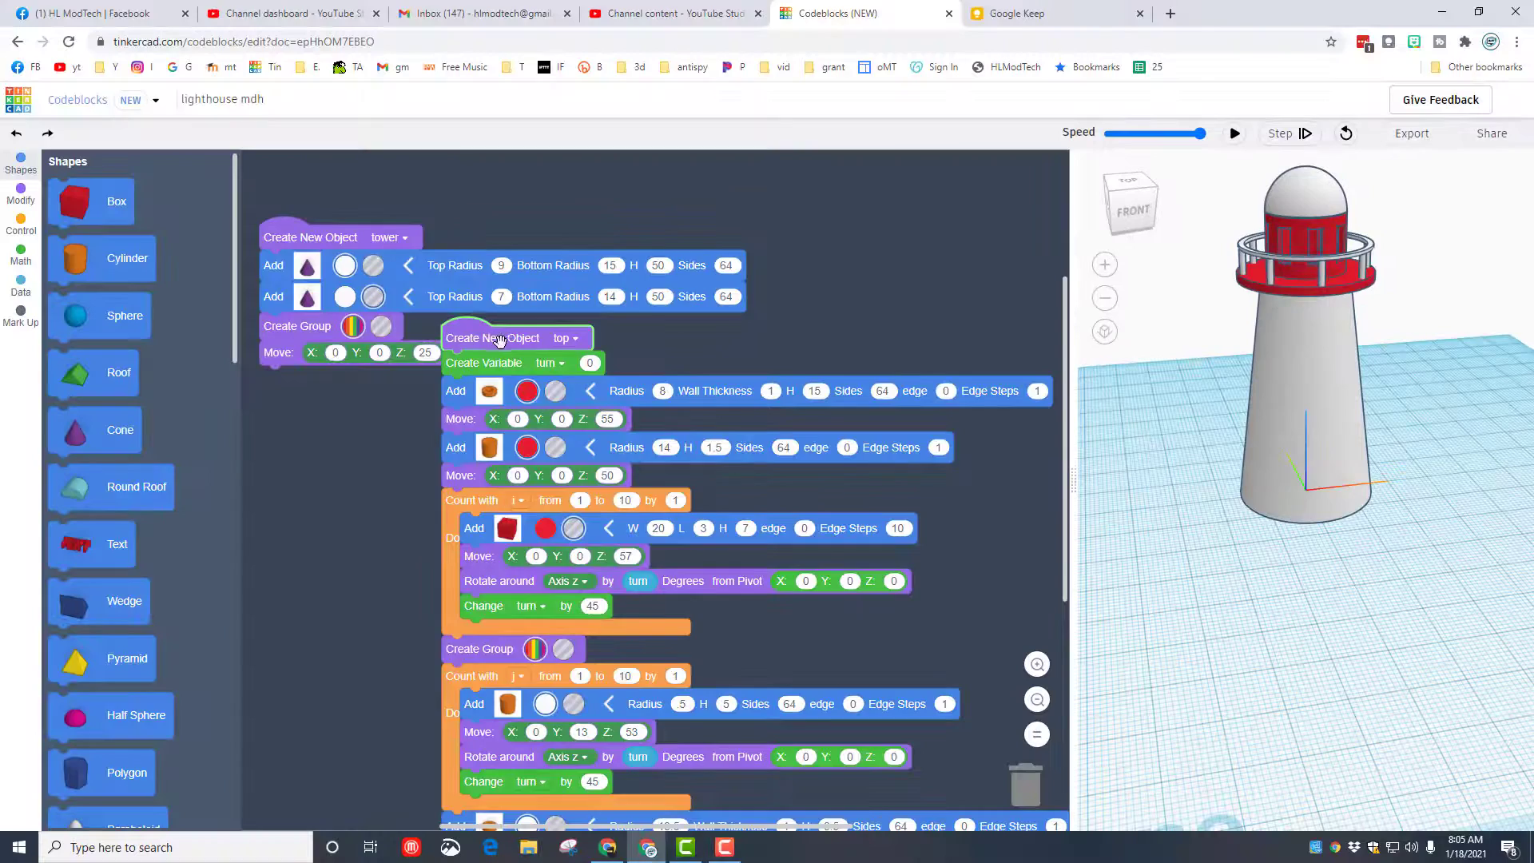
Collapse all code blocks into single lines and tidy the top object's stack
left_click_drag(326, 401, 333, 397)
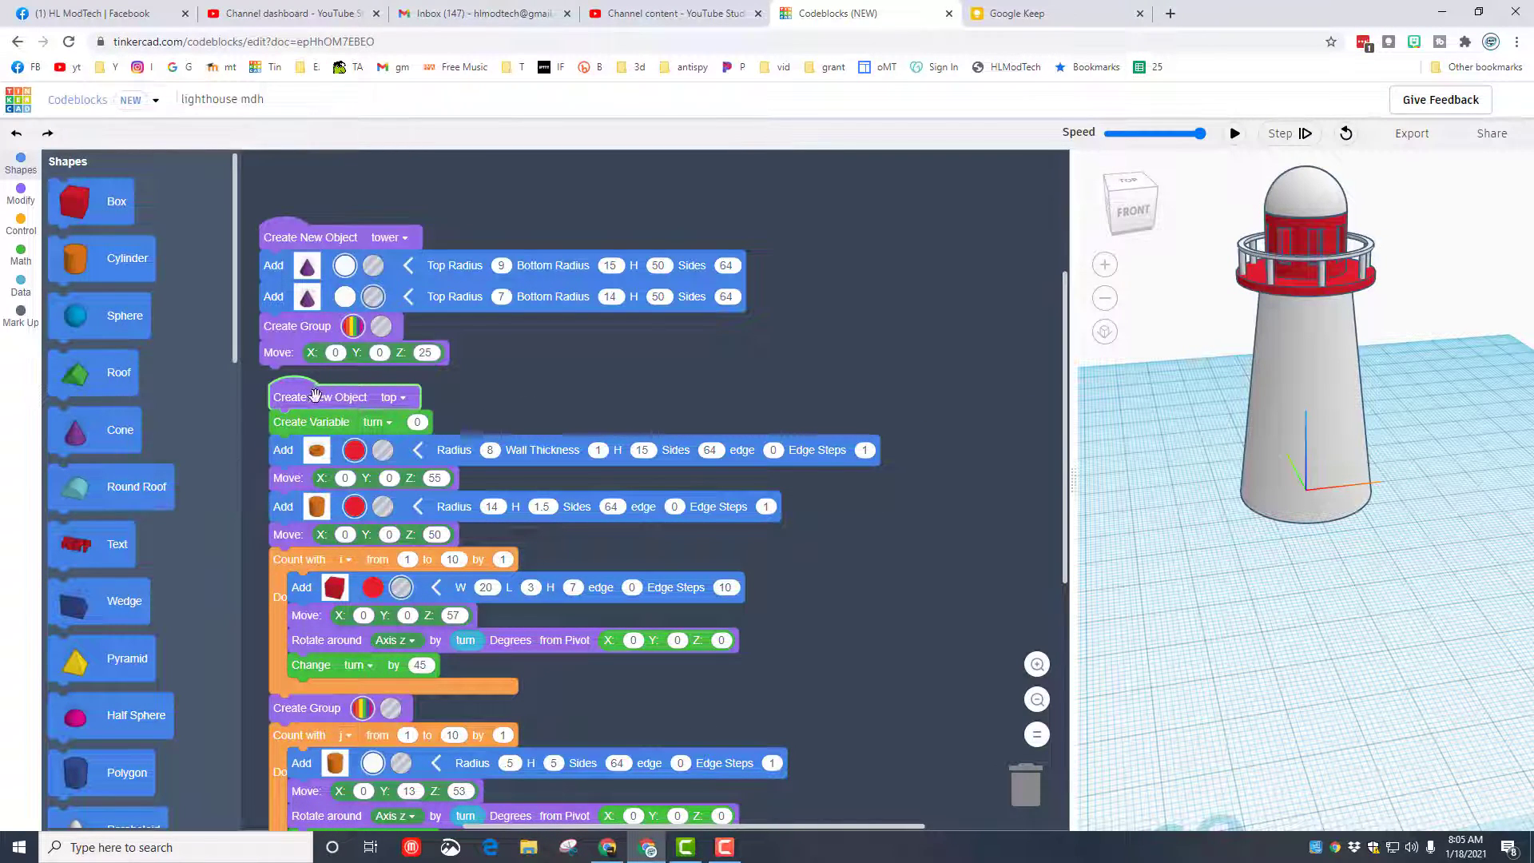
left_click_drag(315, 397, 307, 396)
right_click(530, 355)
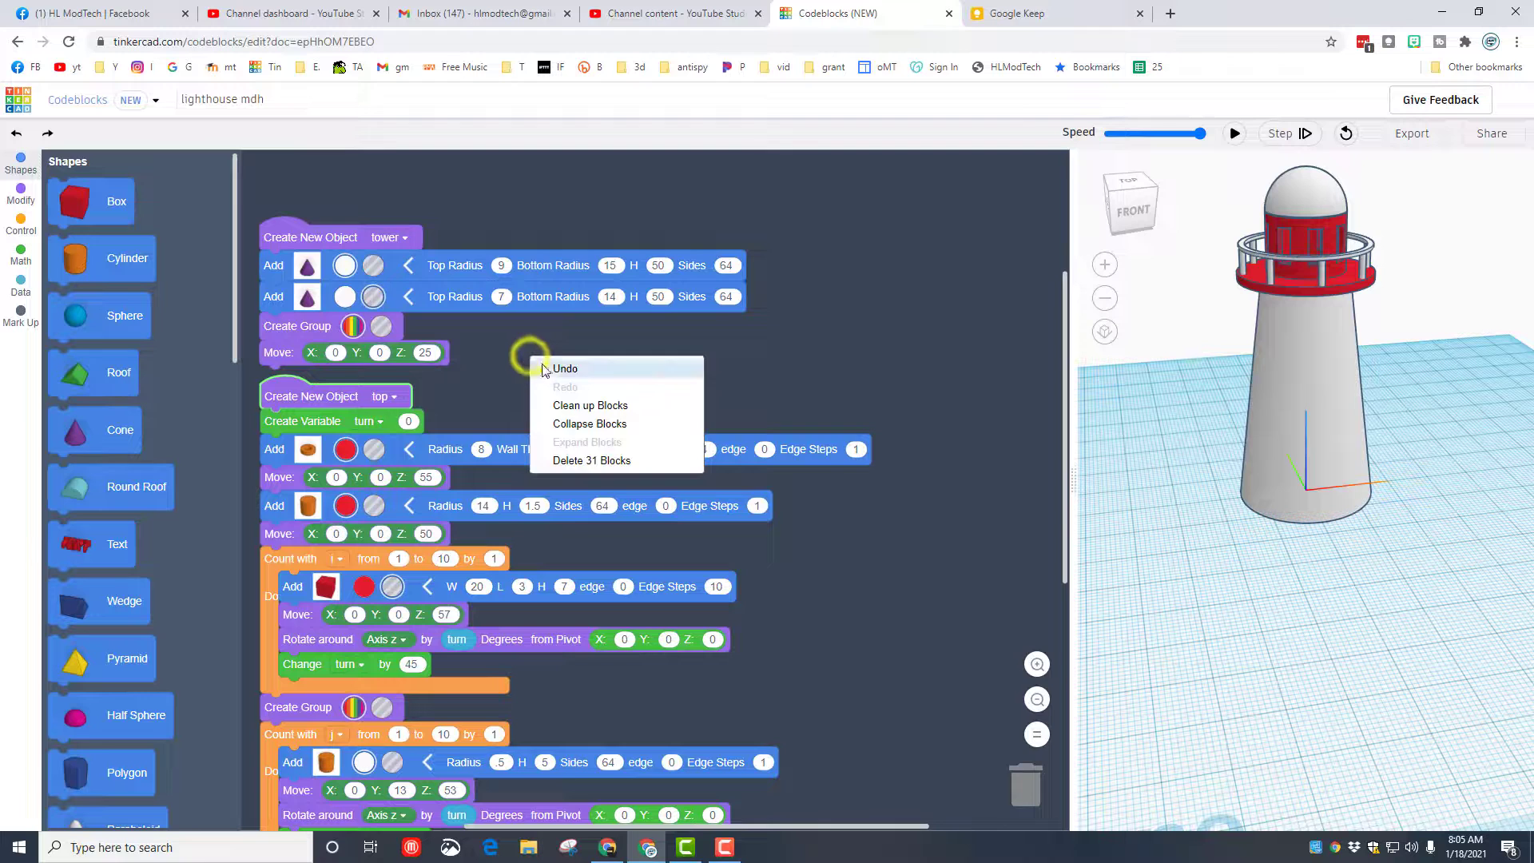
left_click(581, 426)
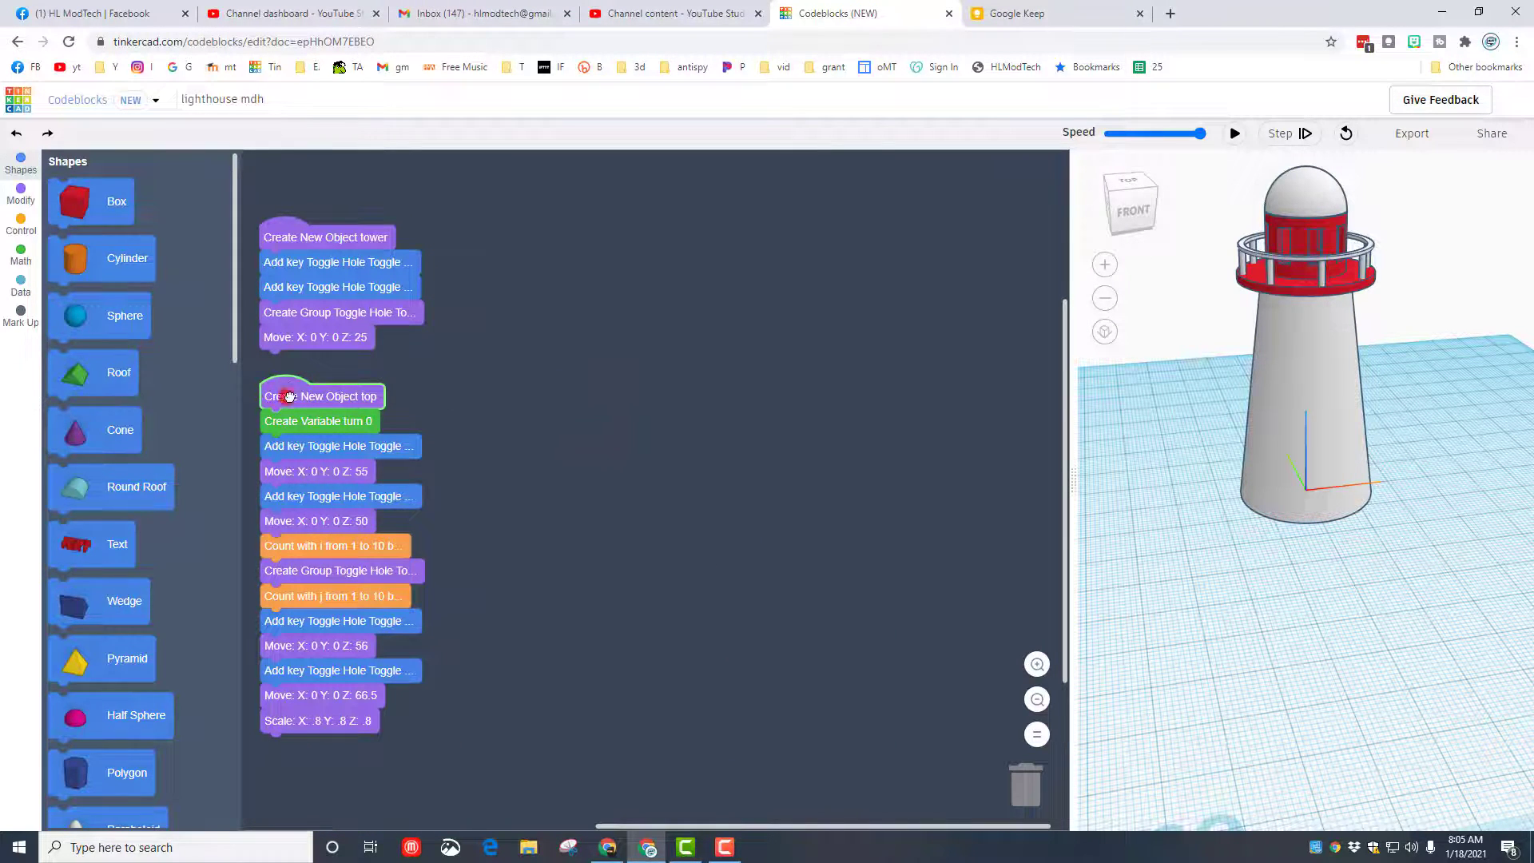
left_click_drag(289, 396, 284, 386)
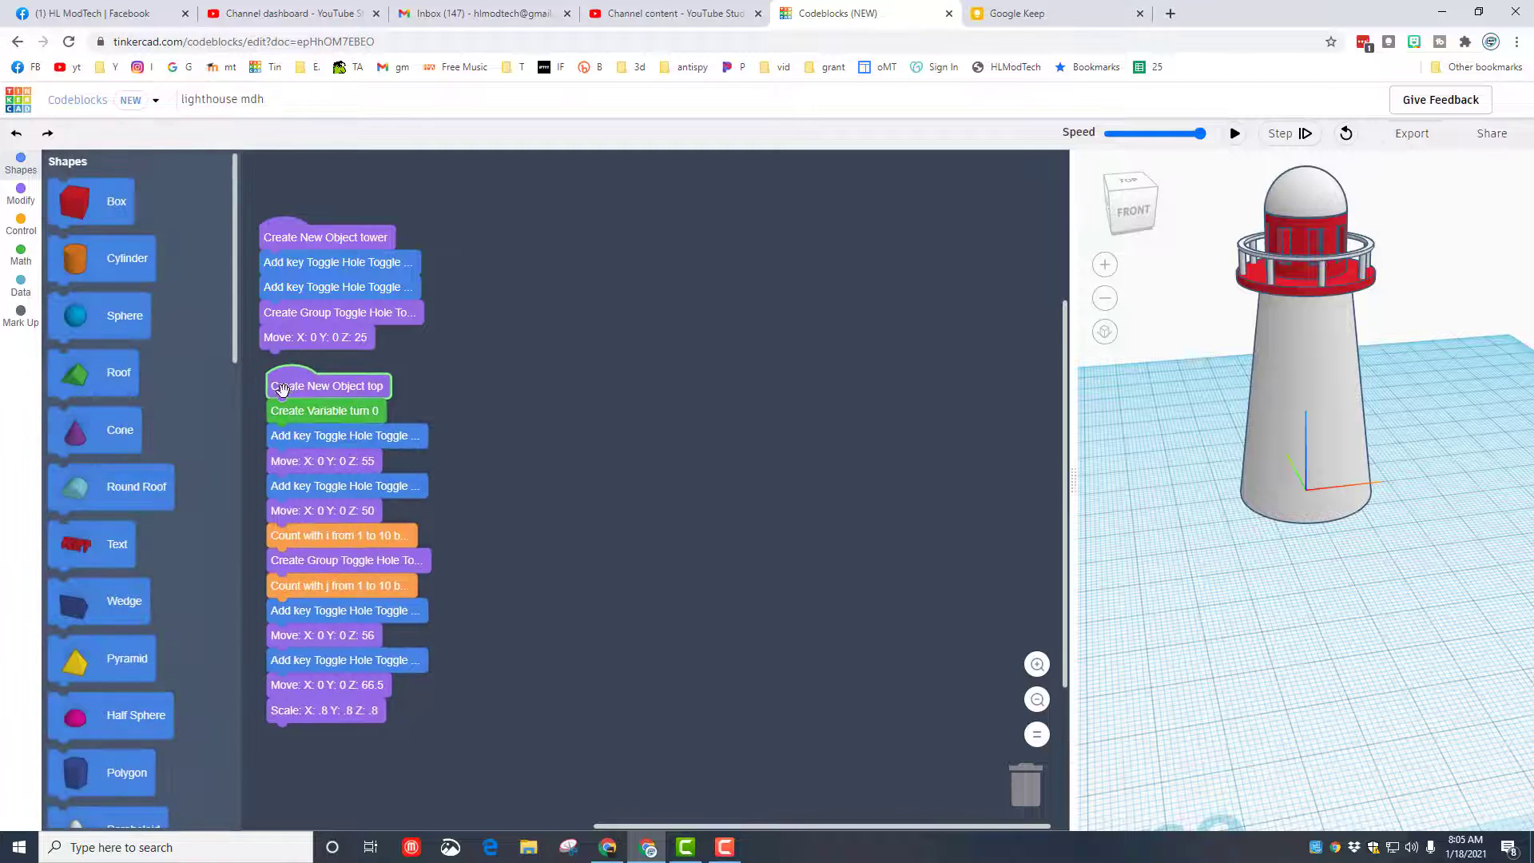
left_click(23, 201)
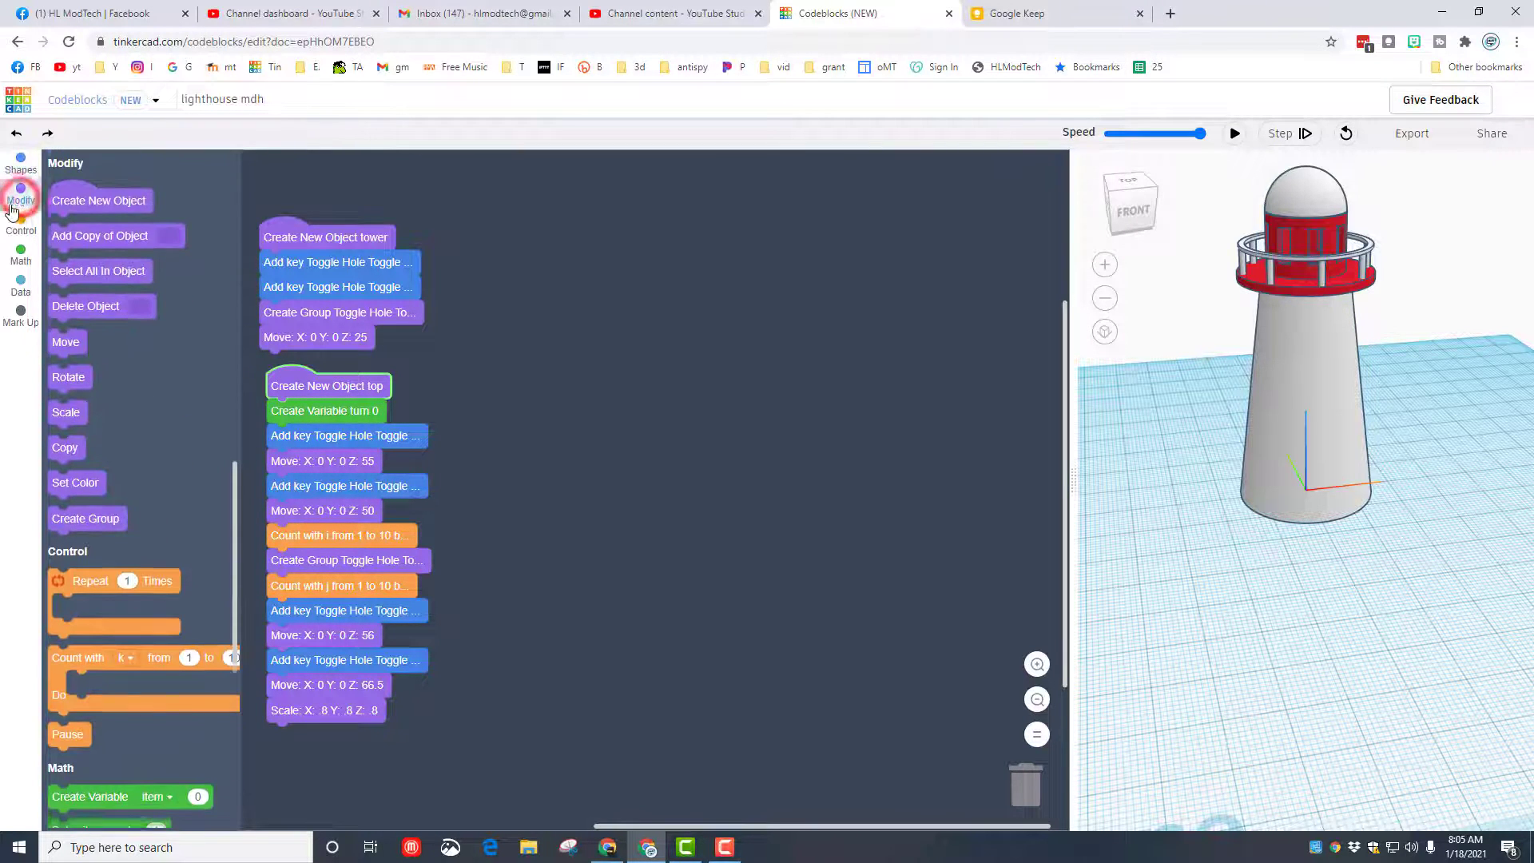
Add a new object renamed to light and bring up the shapes for it
mouse_move(91, 201)
left_mouse_down()
mouse_move(153, 192)
mouse_move(551, 300)
left_mouse_up()
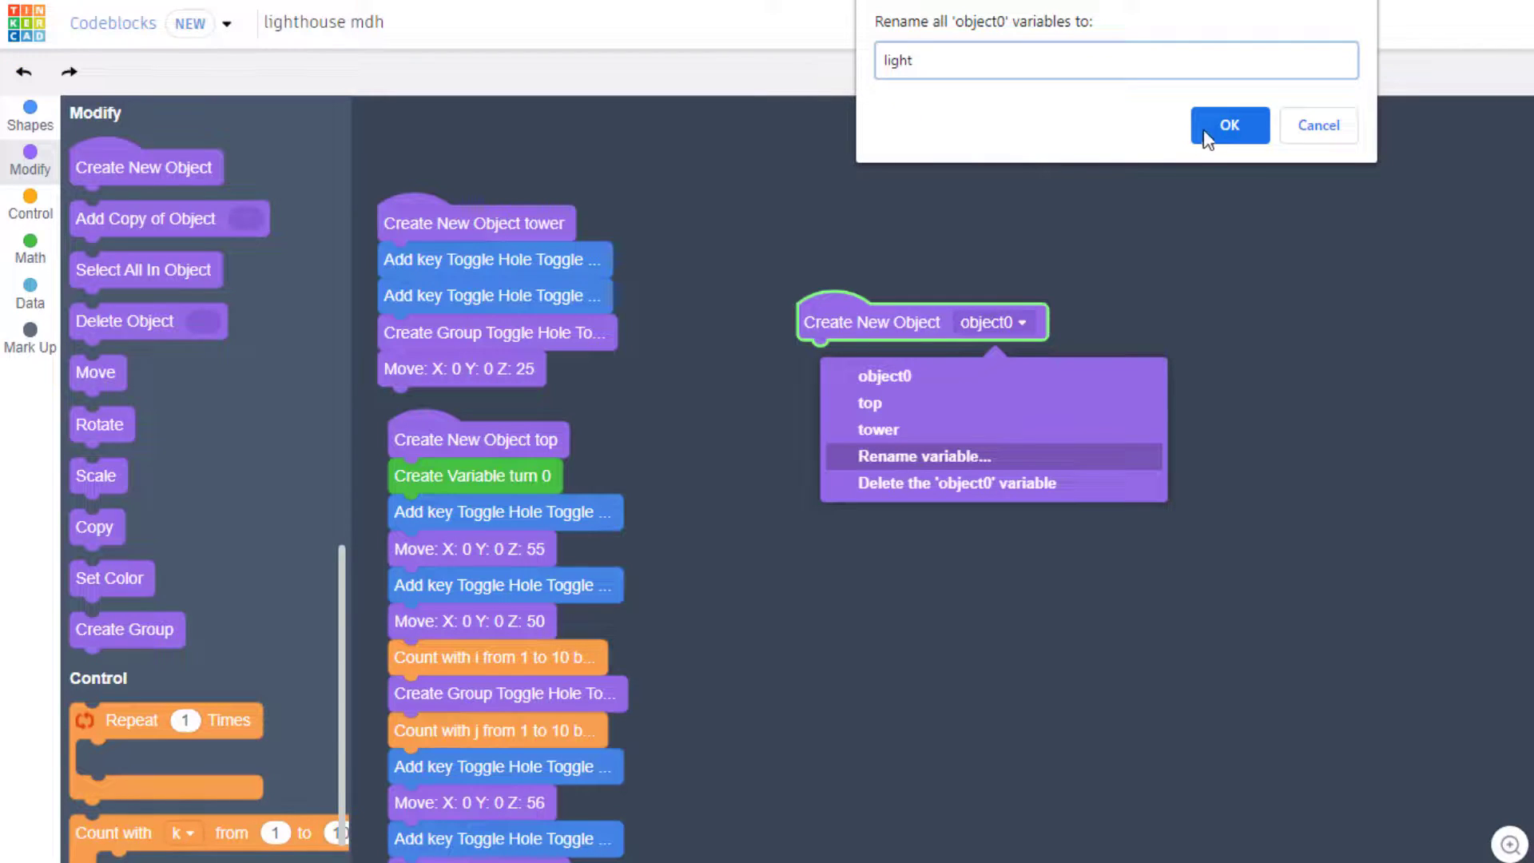
left_click(1218, 128)
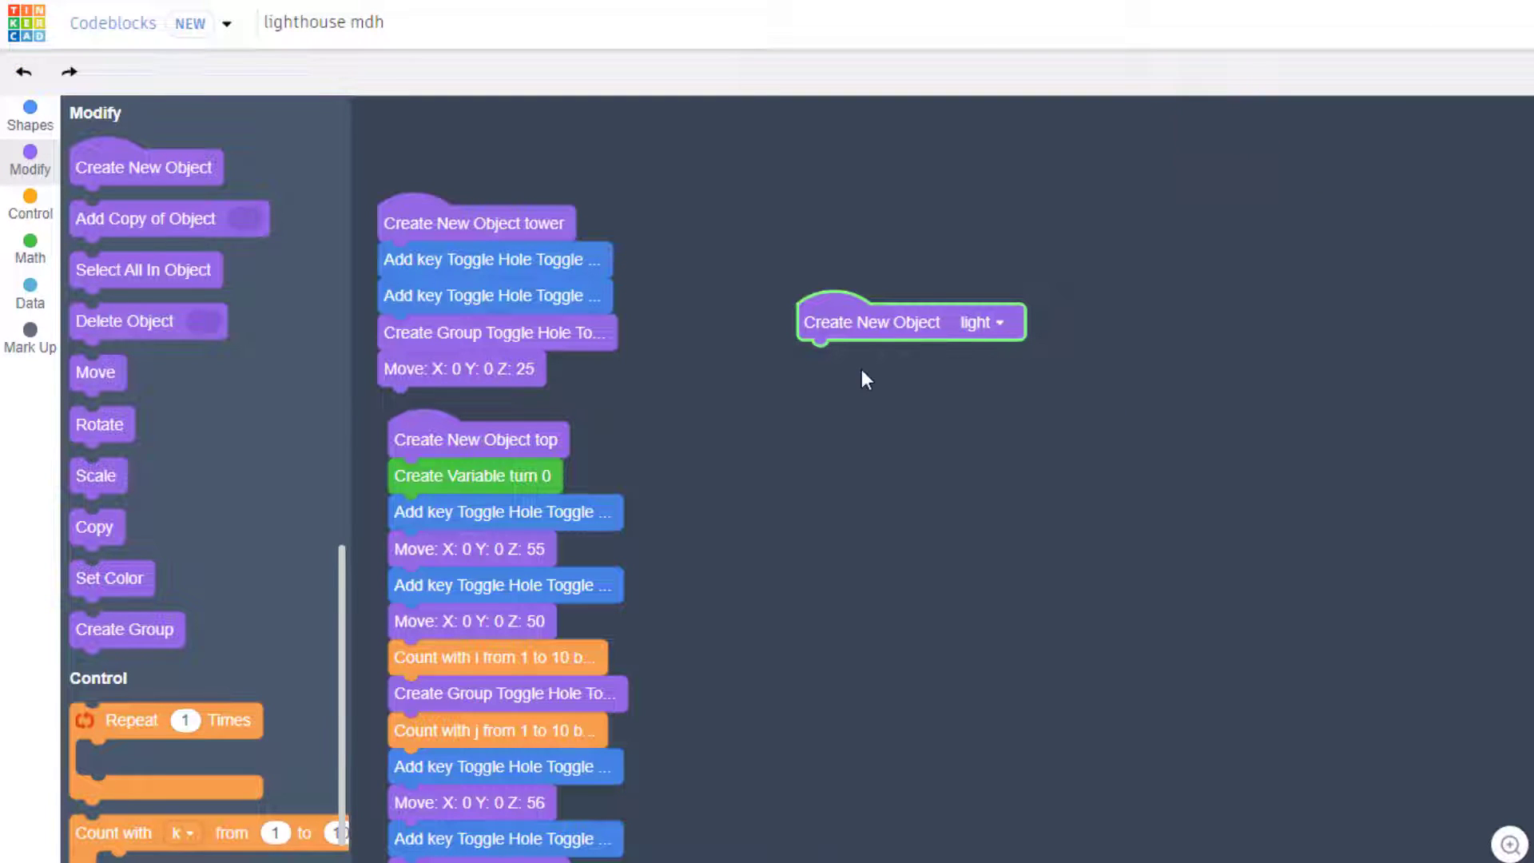
left_click(30, 116)
Give light a yellow cone with bottom radius 2, height 40 and 64 sides
left_click_drag(144, 504, 838, 372)
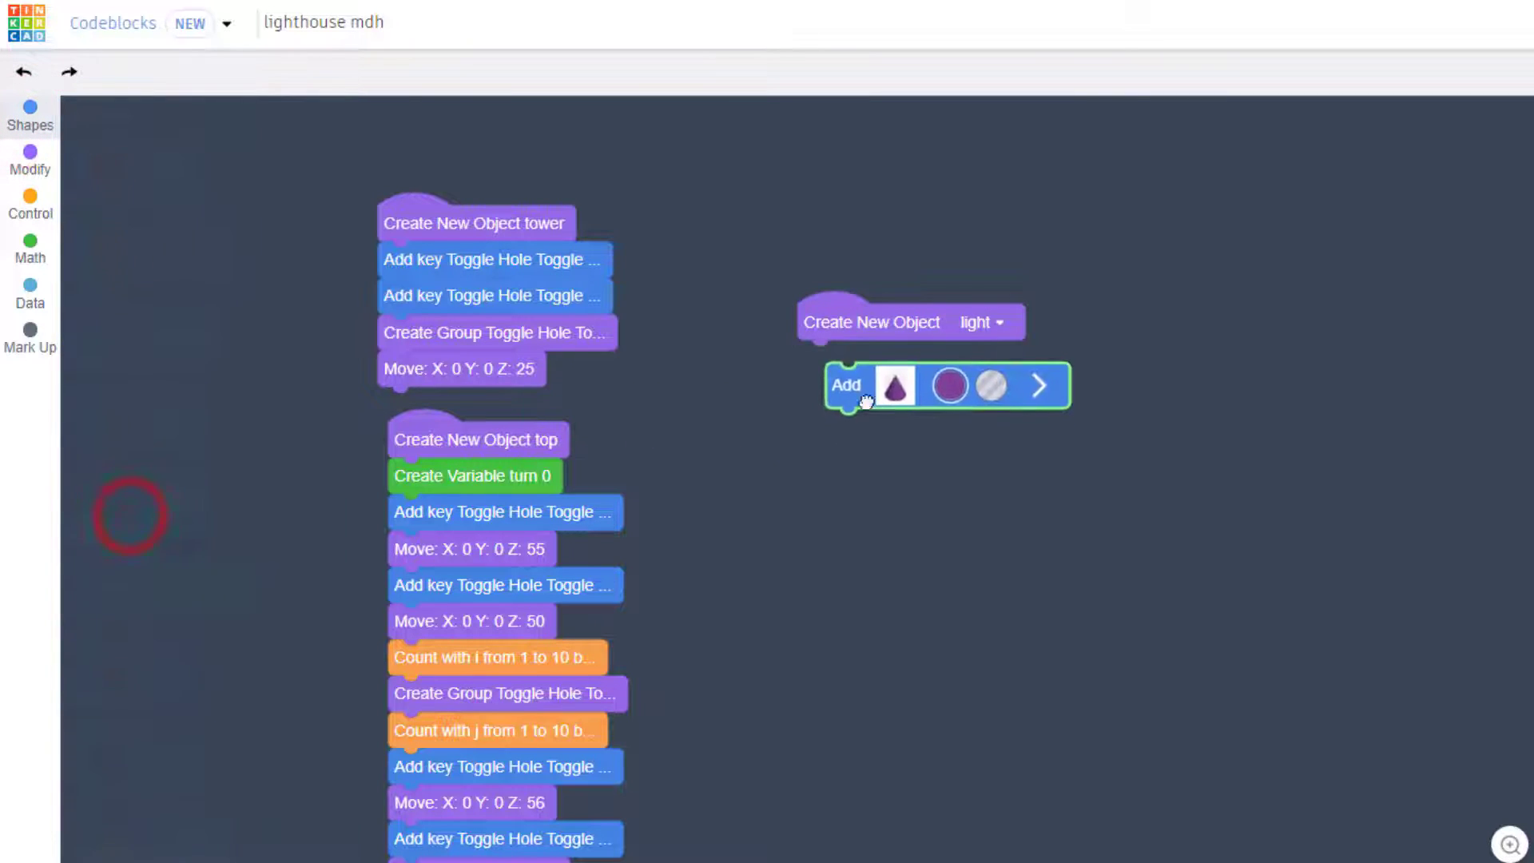
left_click(925, 362)
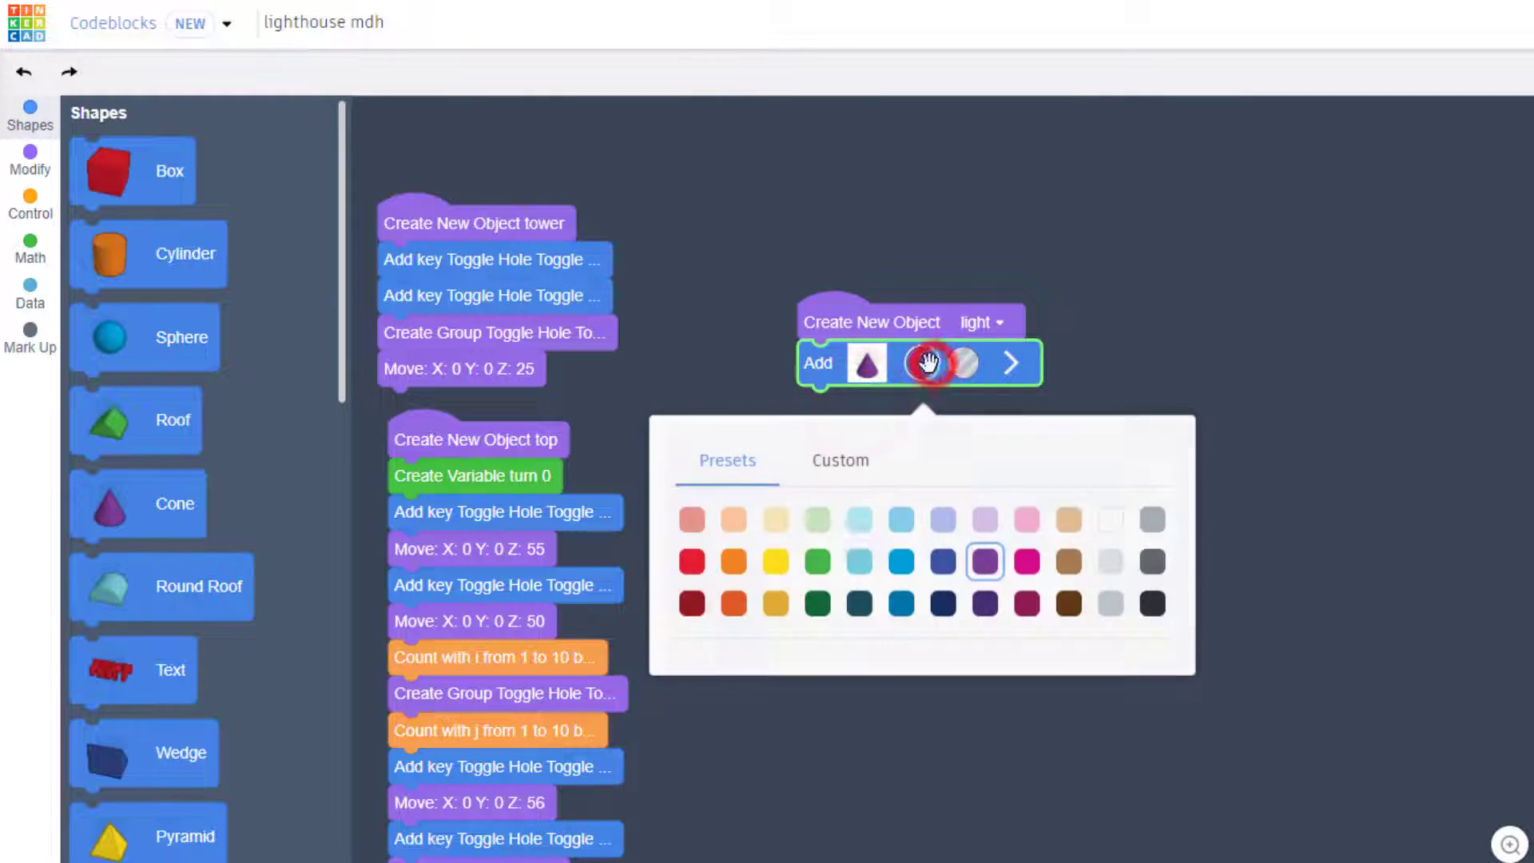
left_click(790, 557)
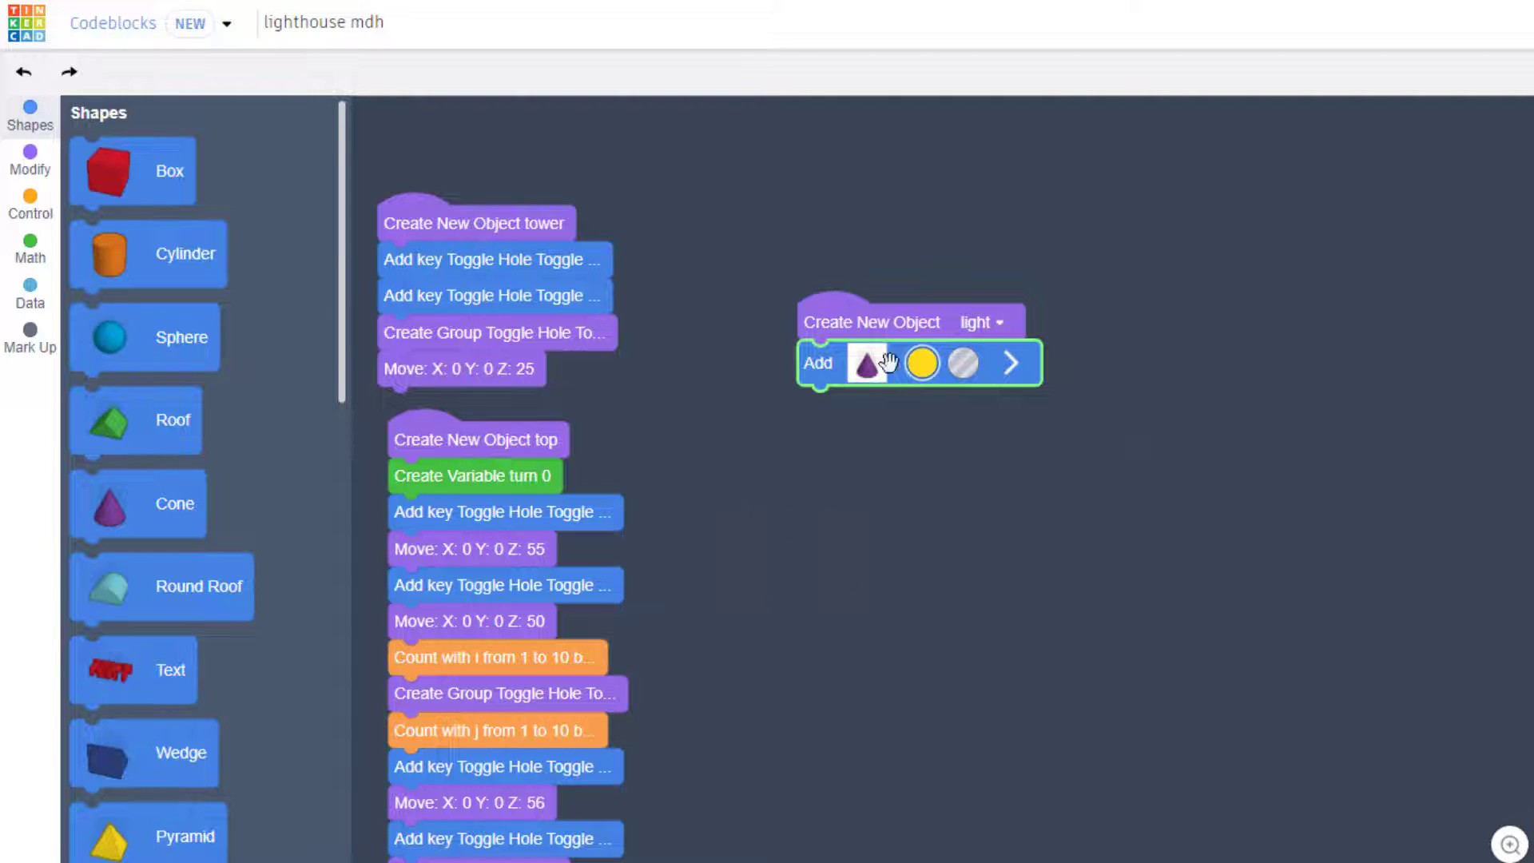
left_click(1010, 363)
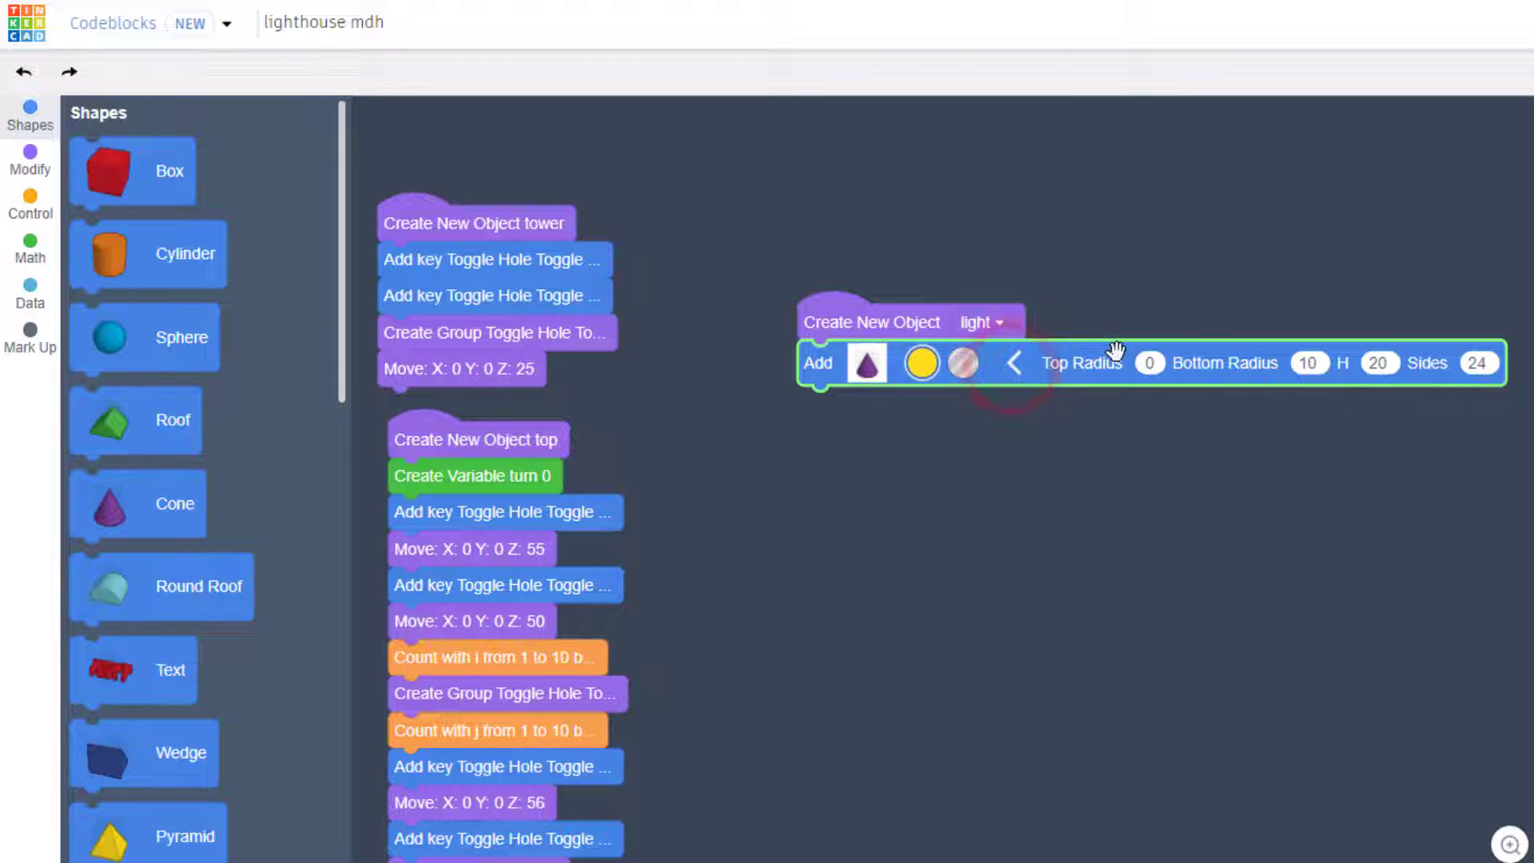
left_click(1312, 364)
type("12")
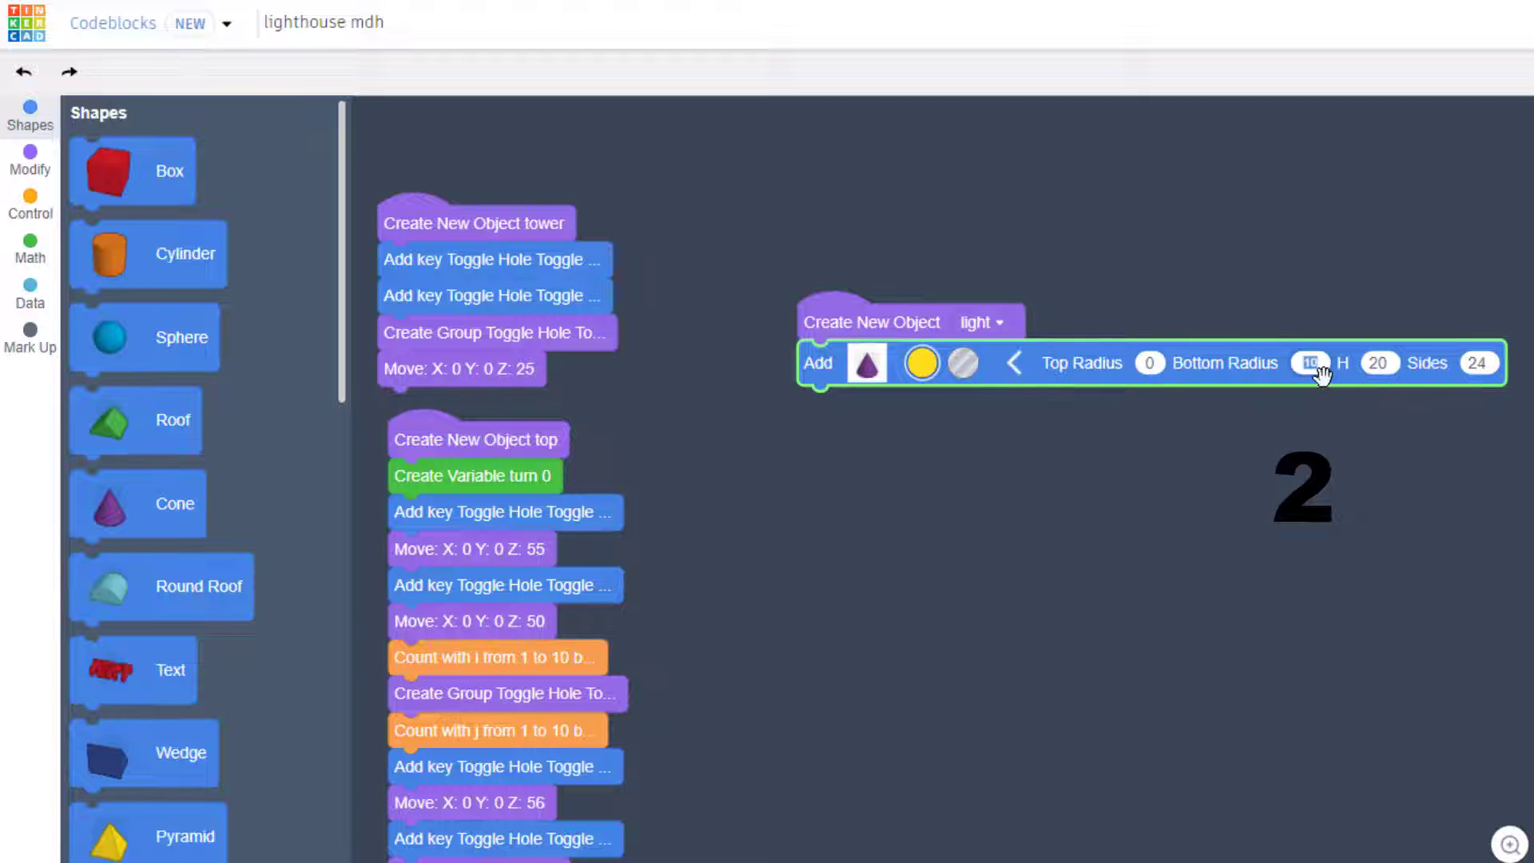
left_click(1473, 362)
type("2")
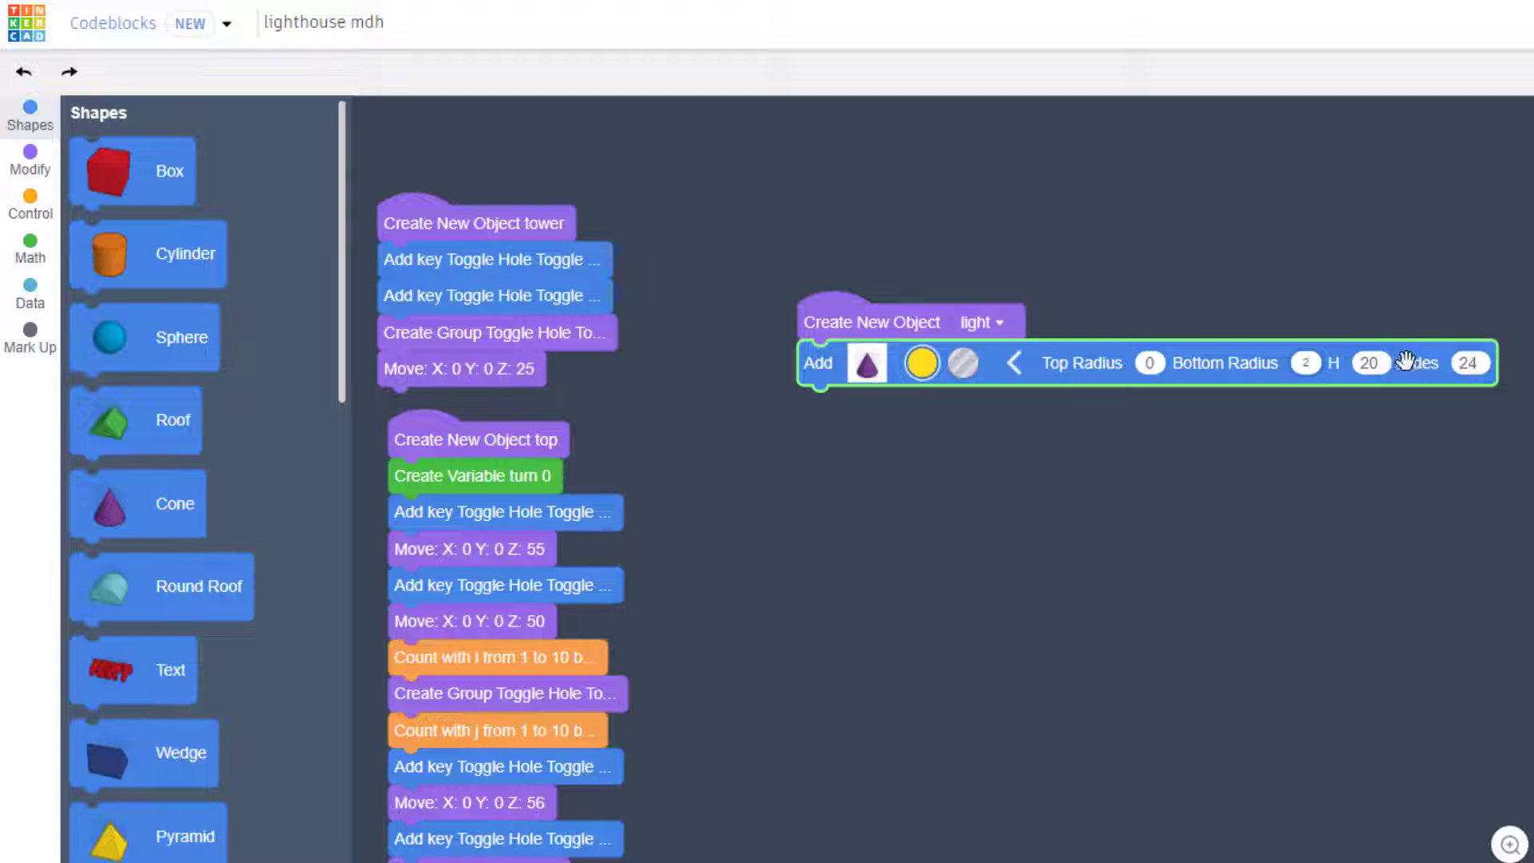
type("40")
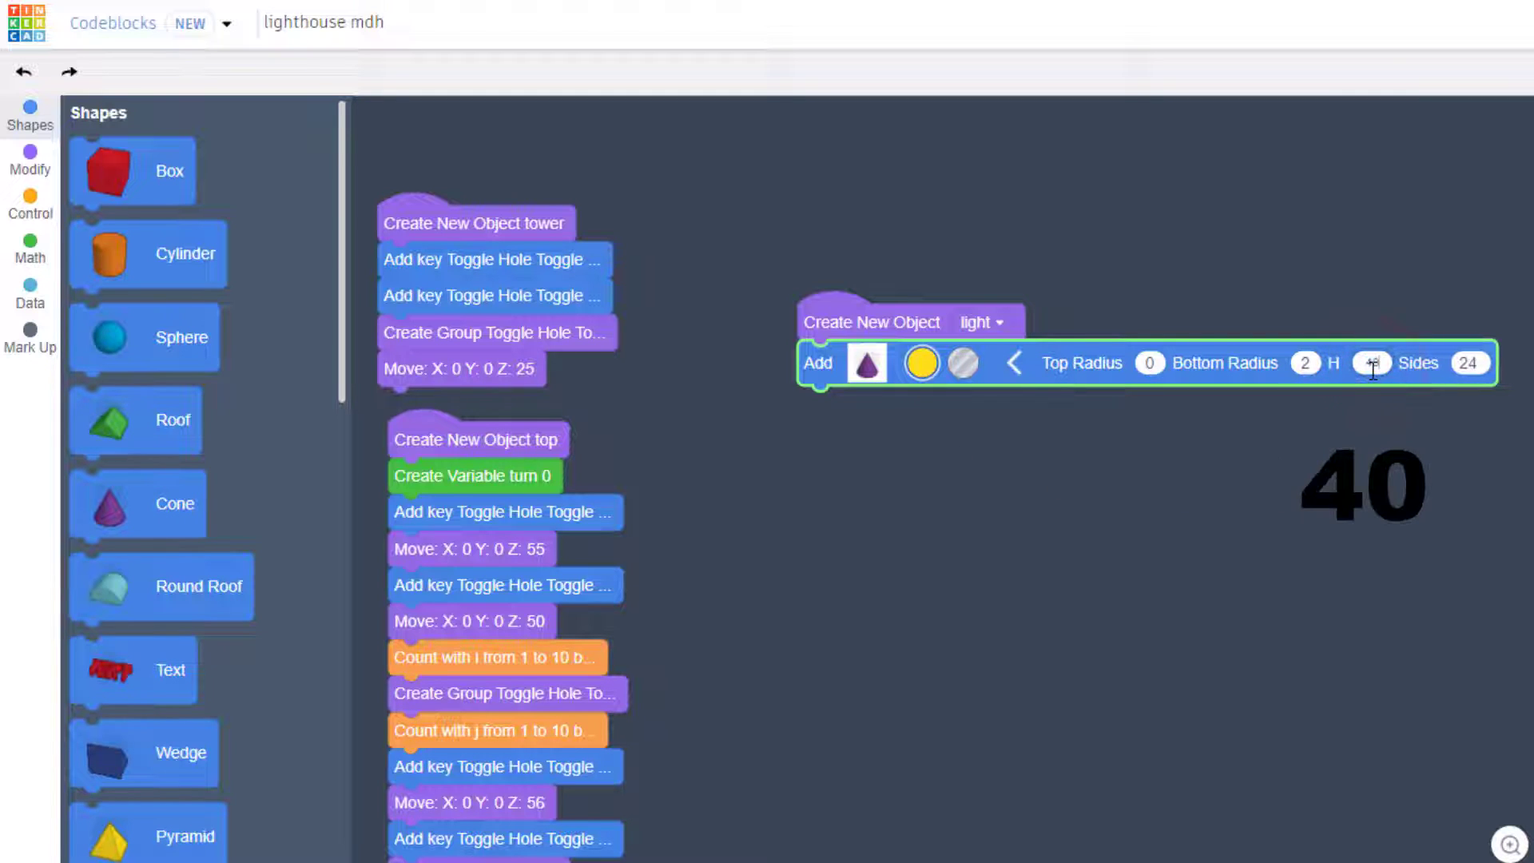
double_click(1469, 362)
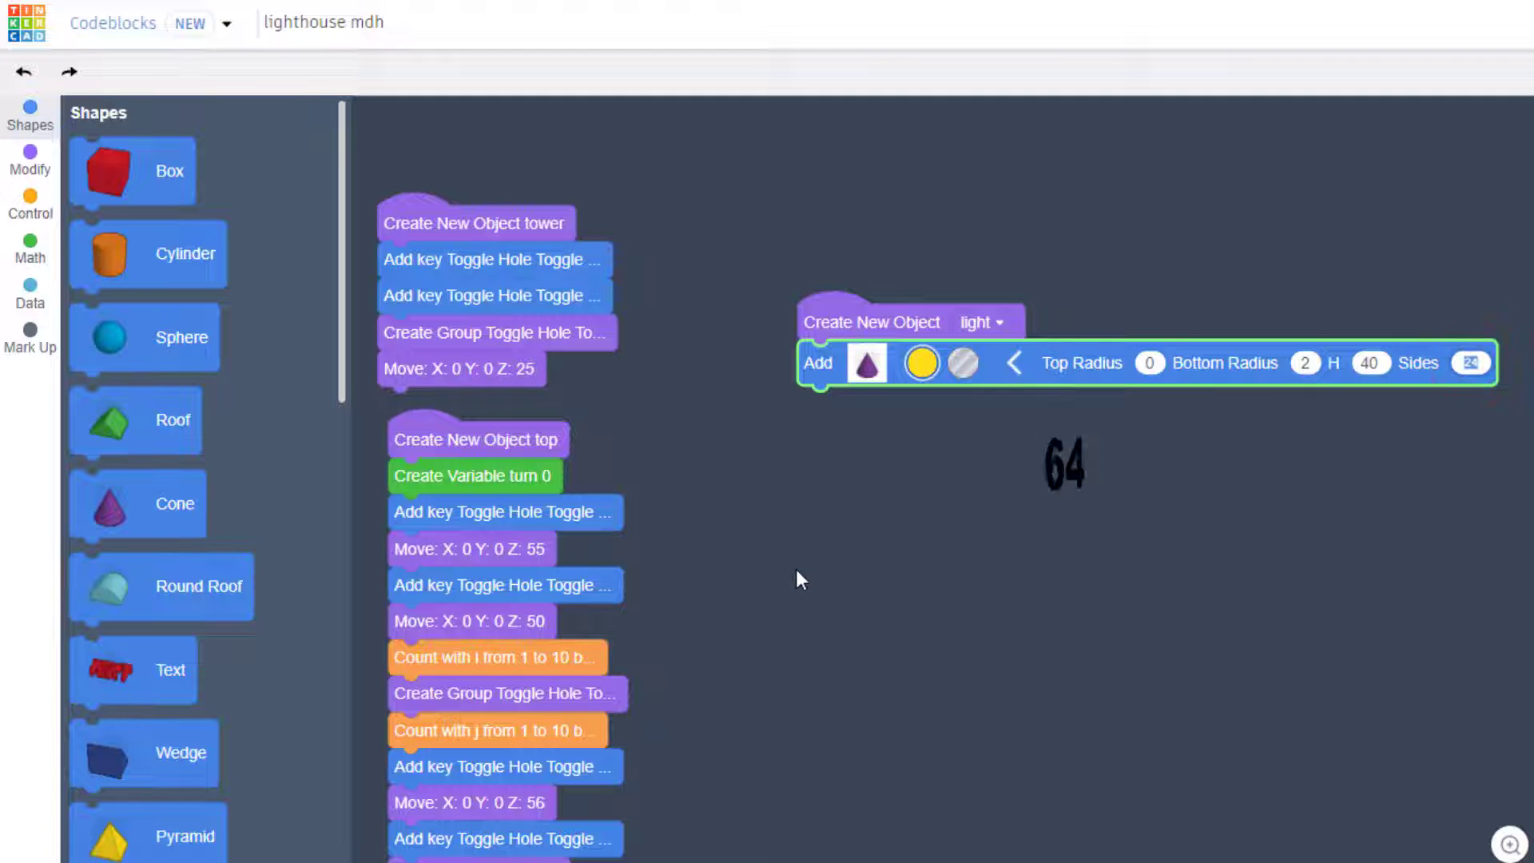
type("64")
left_click(920, 504)
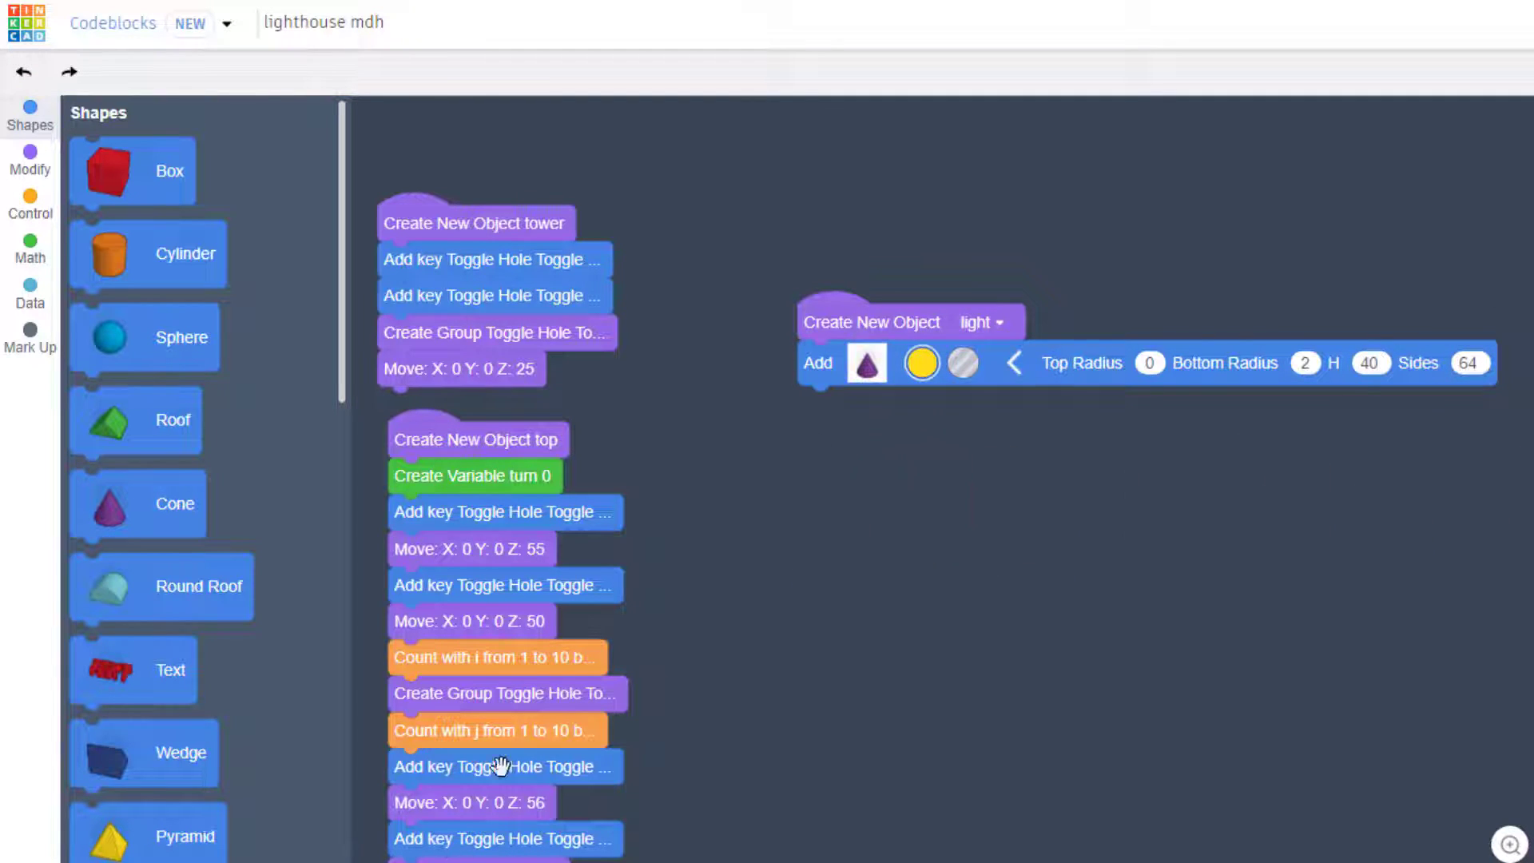
Move the cone to Y 20, Z 58 and add a rotation step about X after it
left_click(30, 156)
left_click(96, 376)
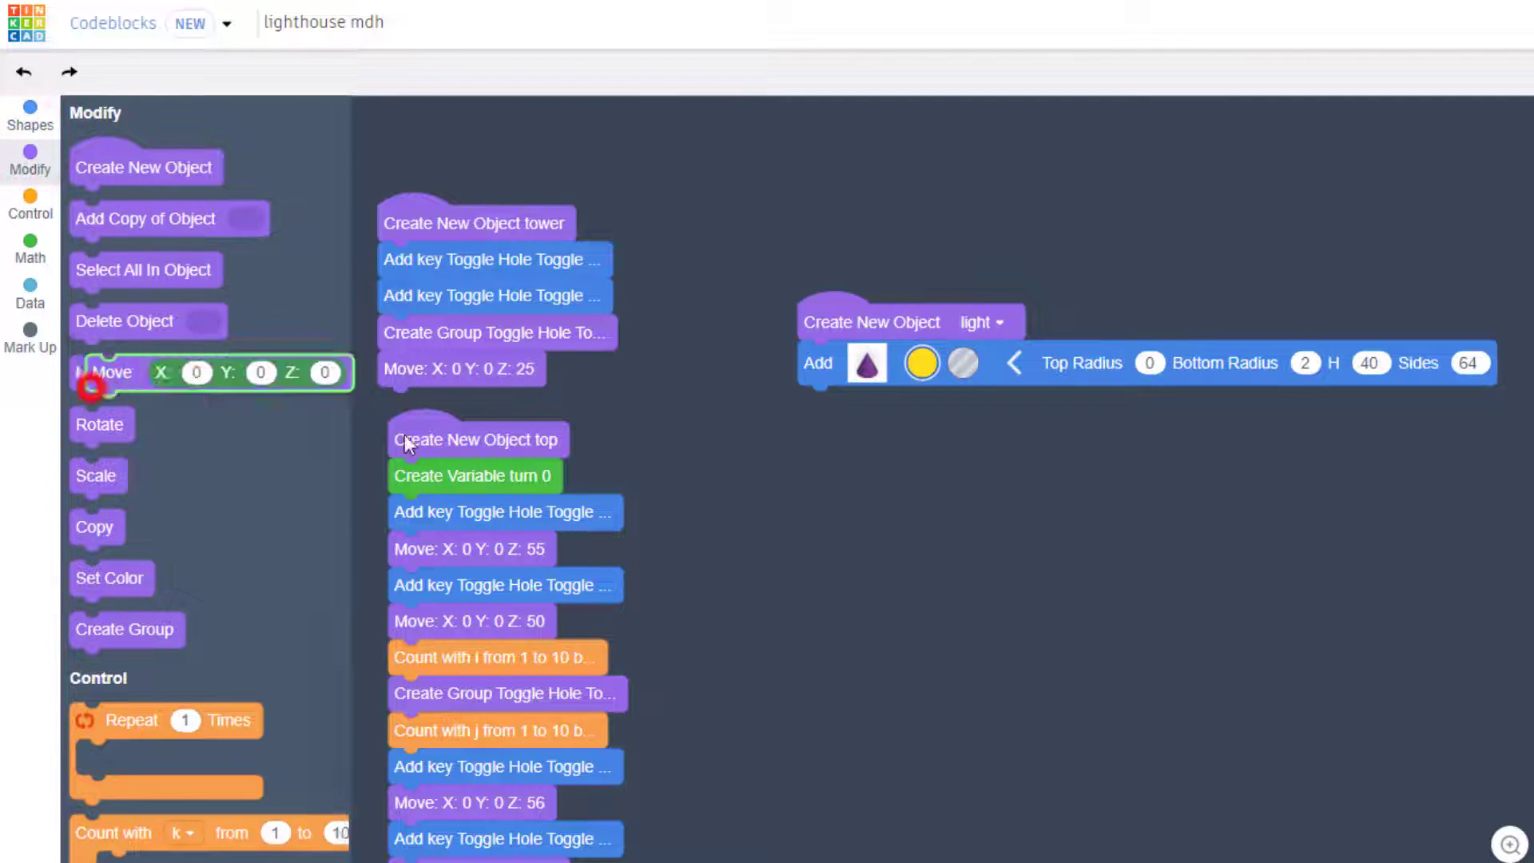
left_click_drag(102, 373, 824, 406)
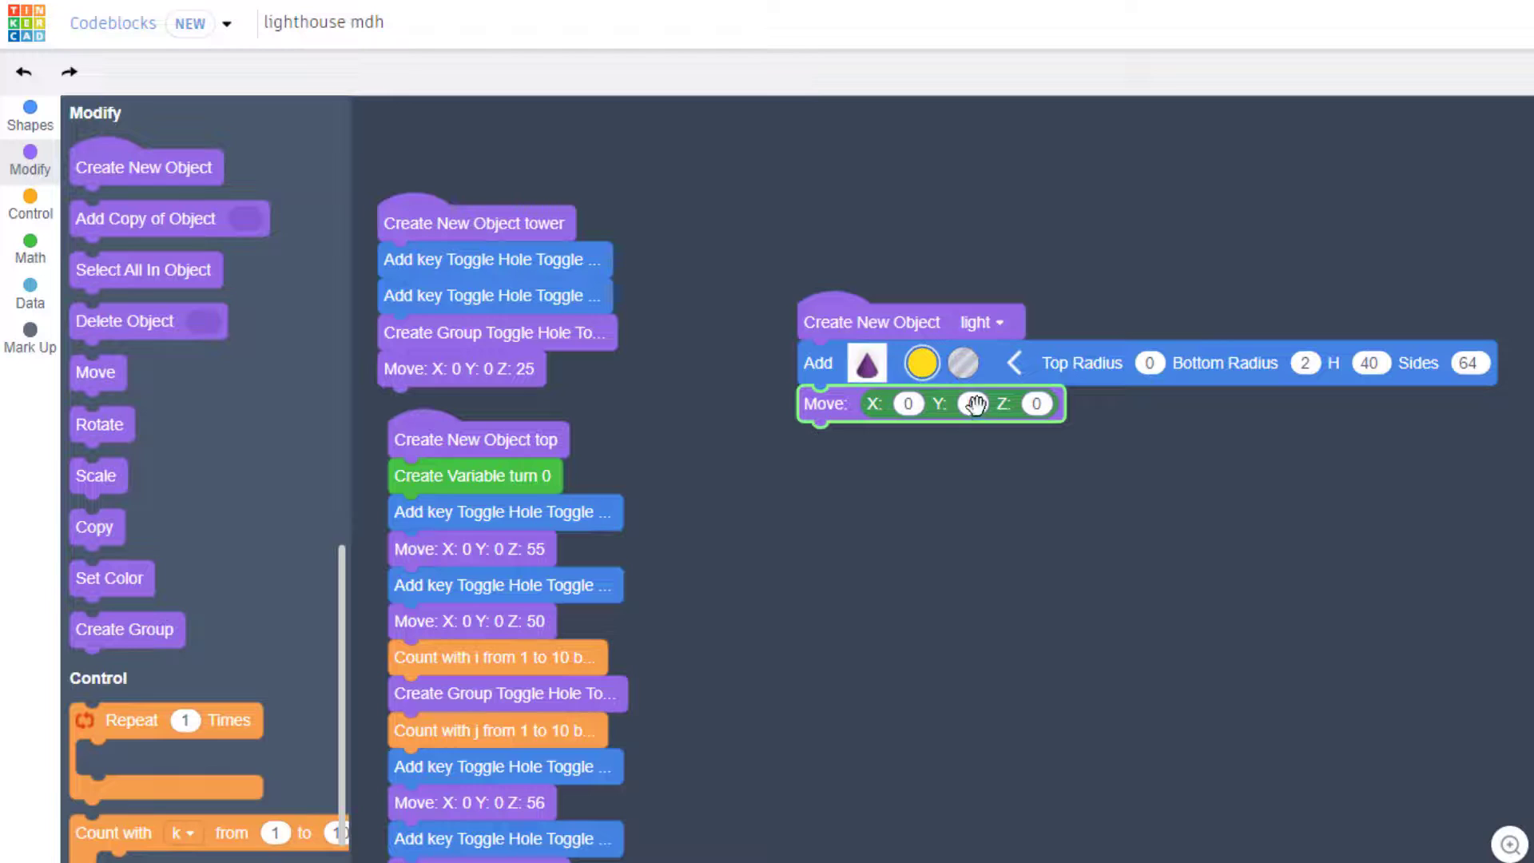
left_click(976, 403)
type("20")
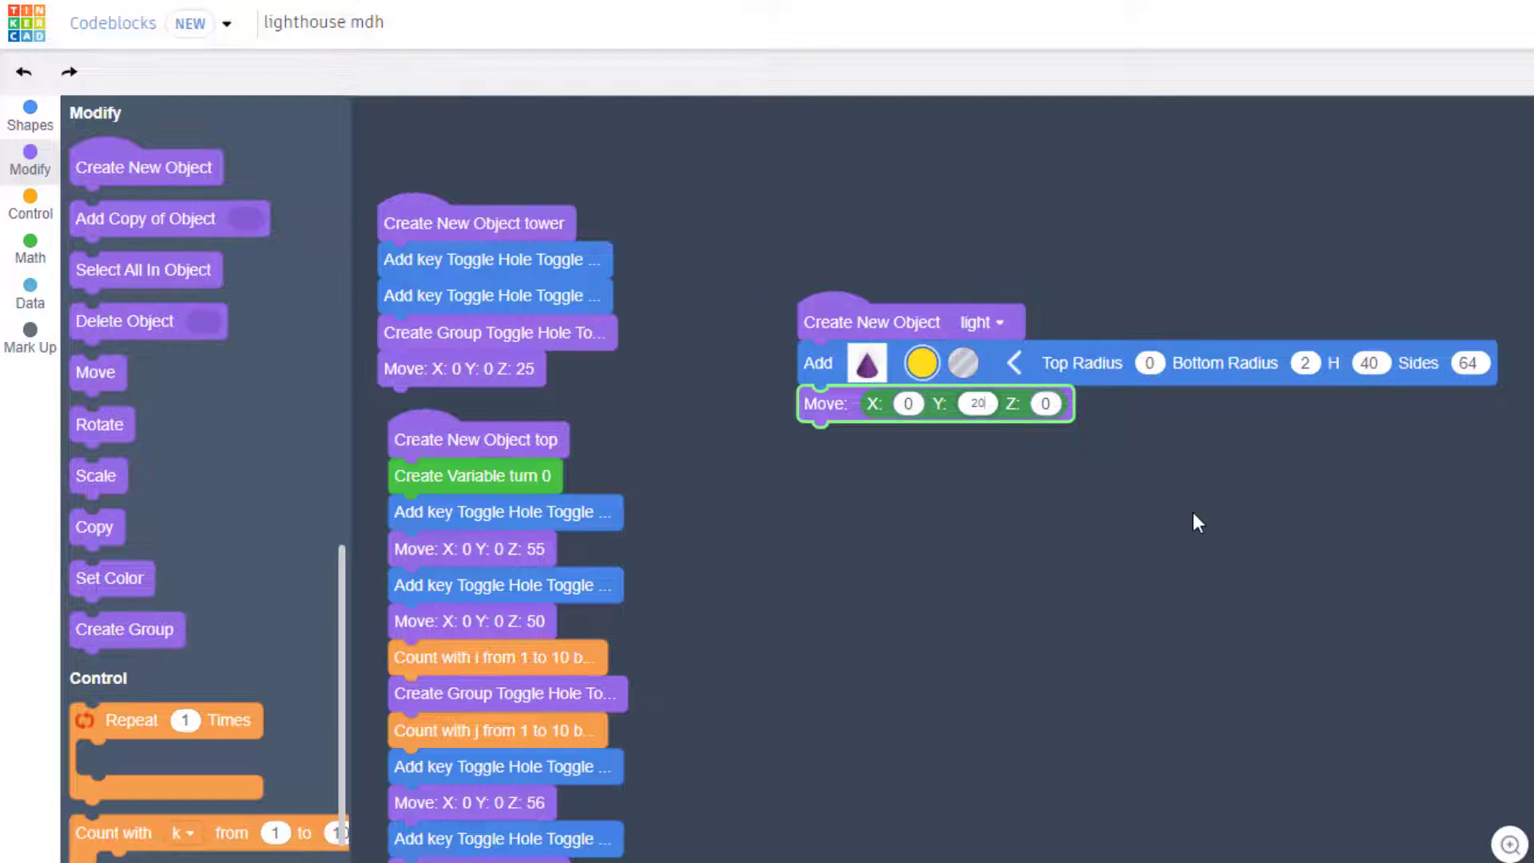
left_click(1051, 403)
type("58")
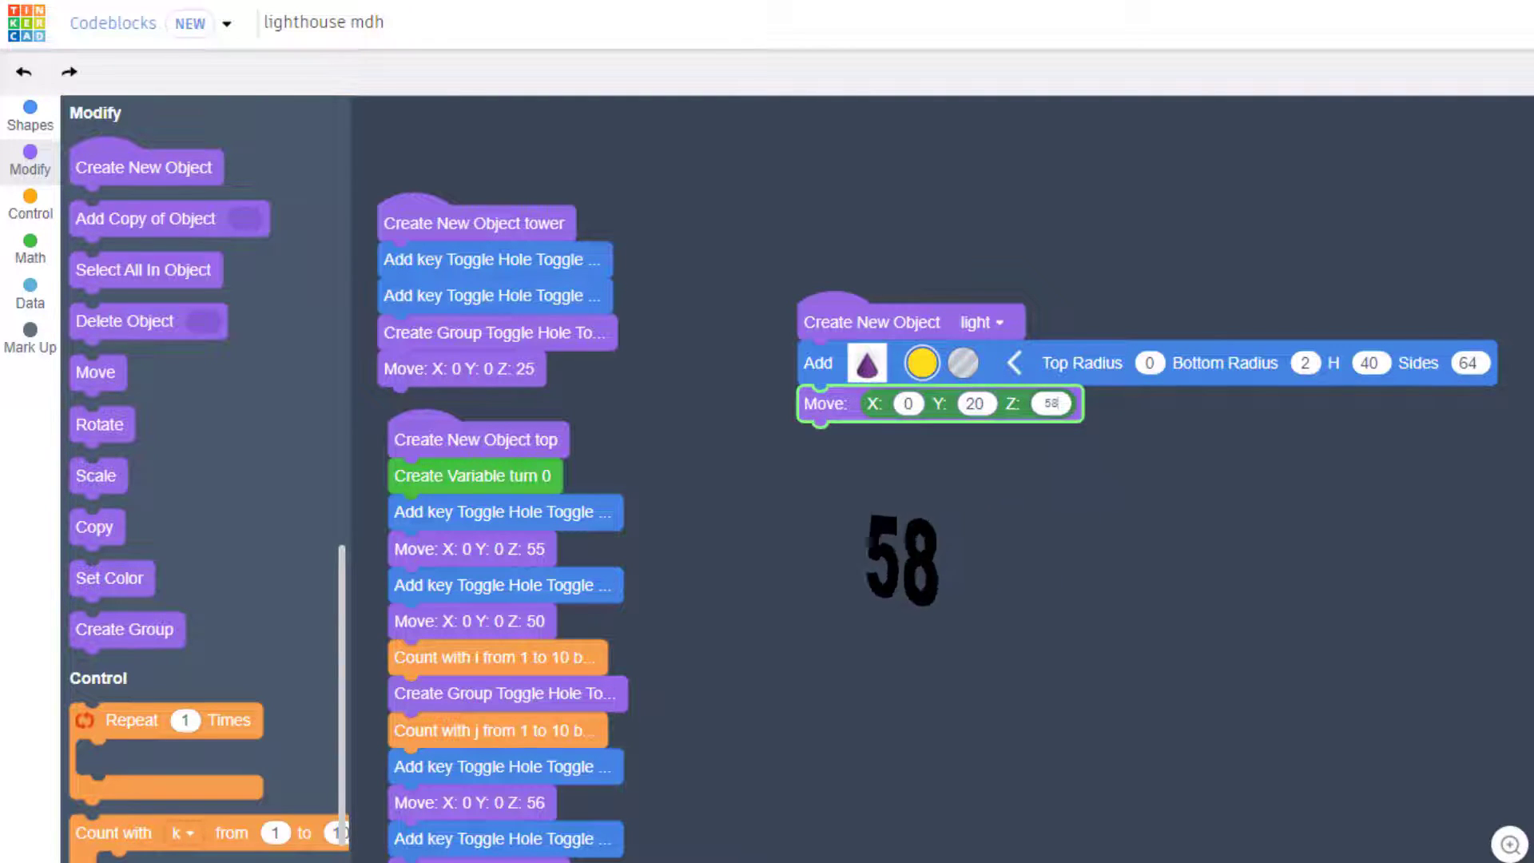
key("Return")
left_click_drag(99, 424, 839, 441)
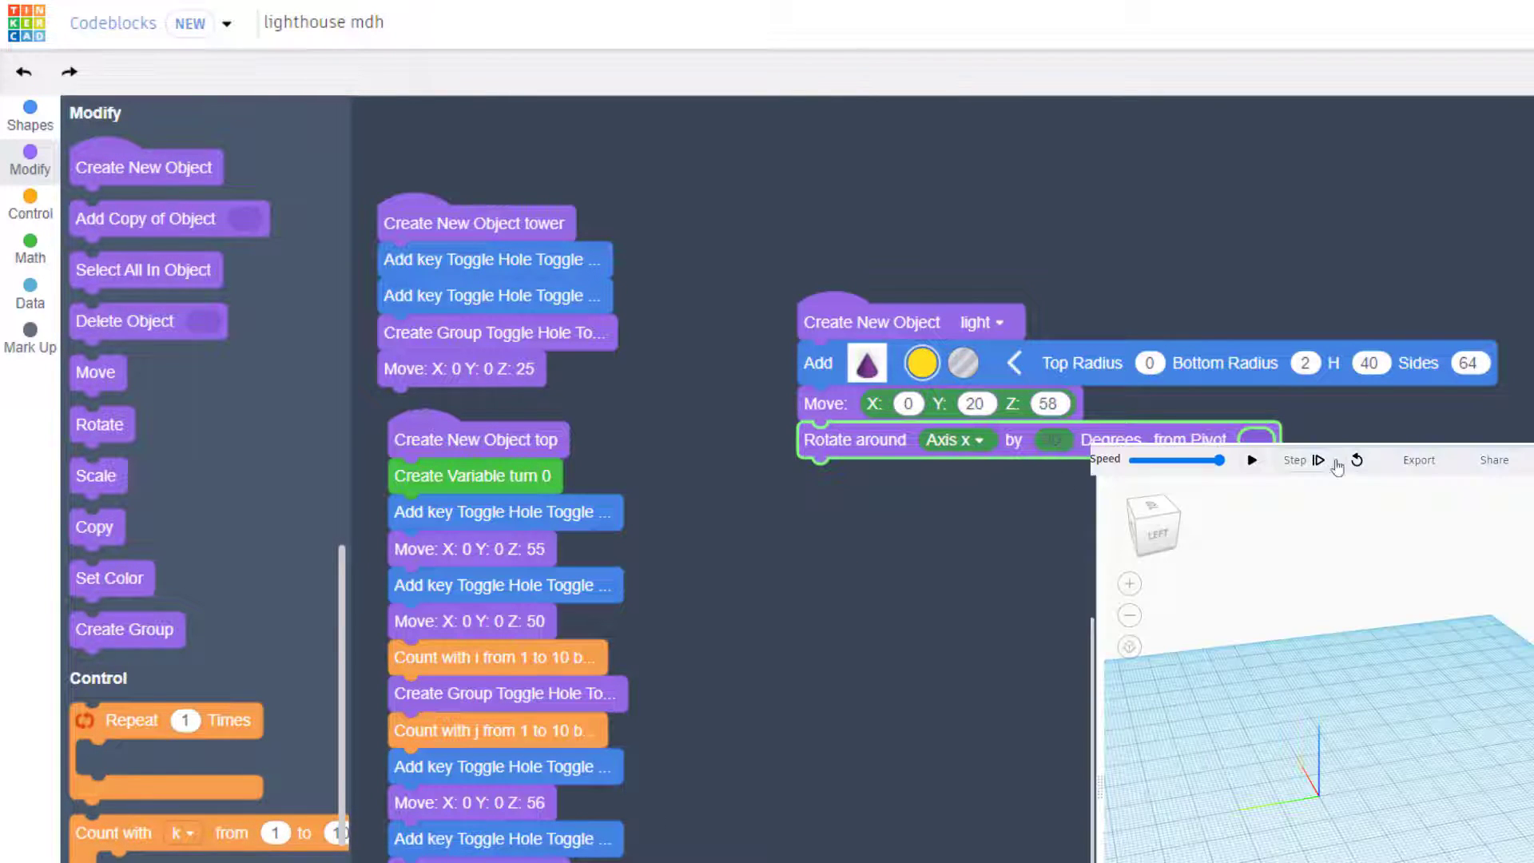
Run to see the horizontal yellow beam, move the light stack lower on the canvas, and rerun
left_click(1252, 460)
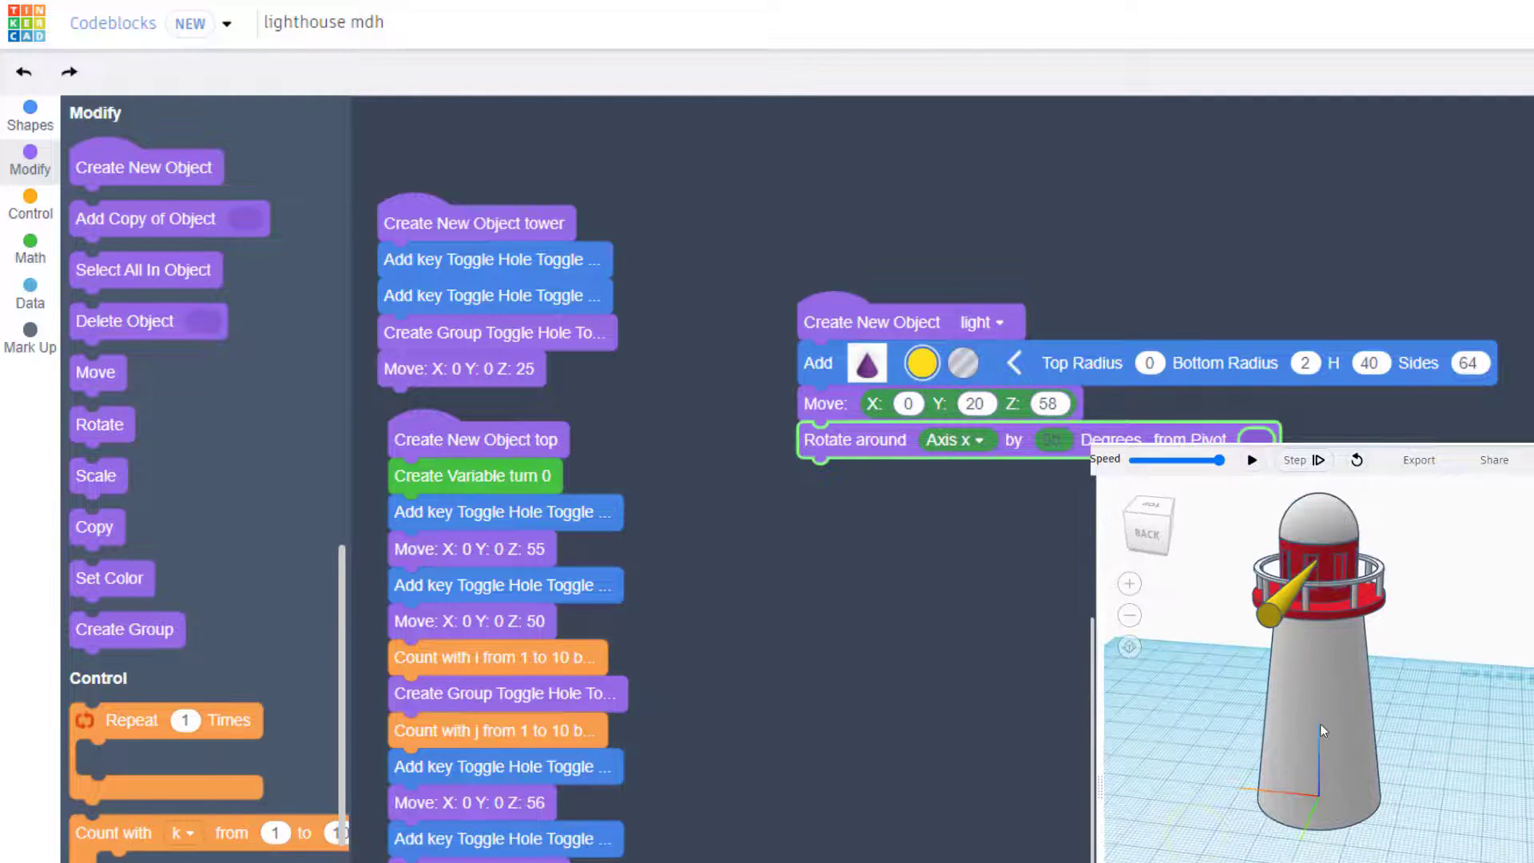
left_click_drag(1248, 731, 1198, 712)
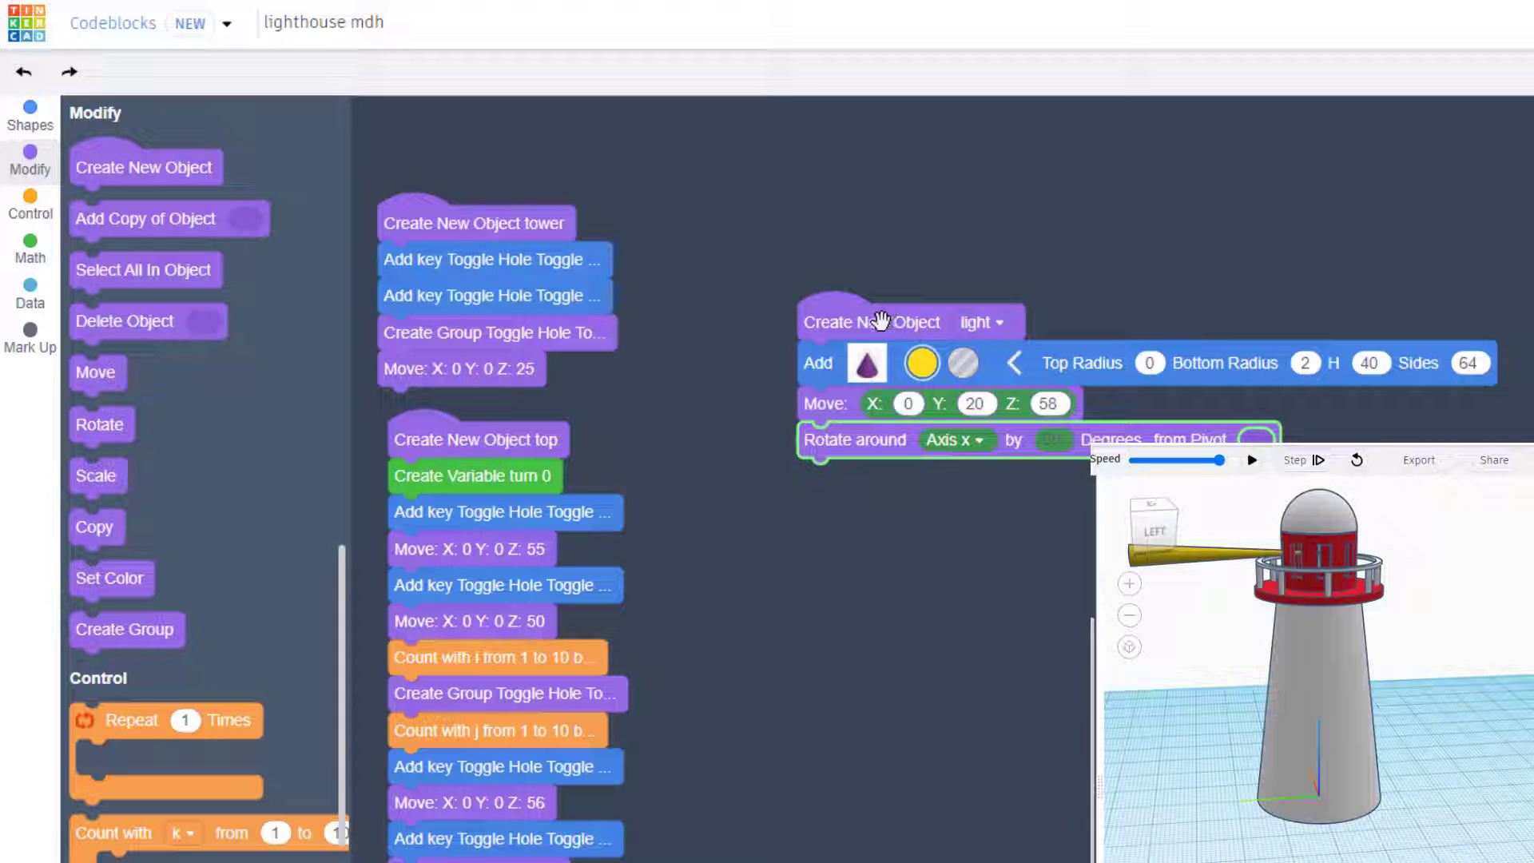
left_click_drag(879, 321, 814, 577)
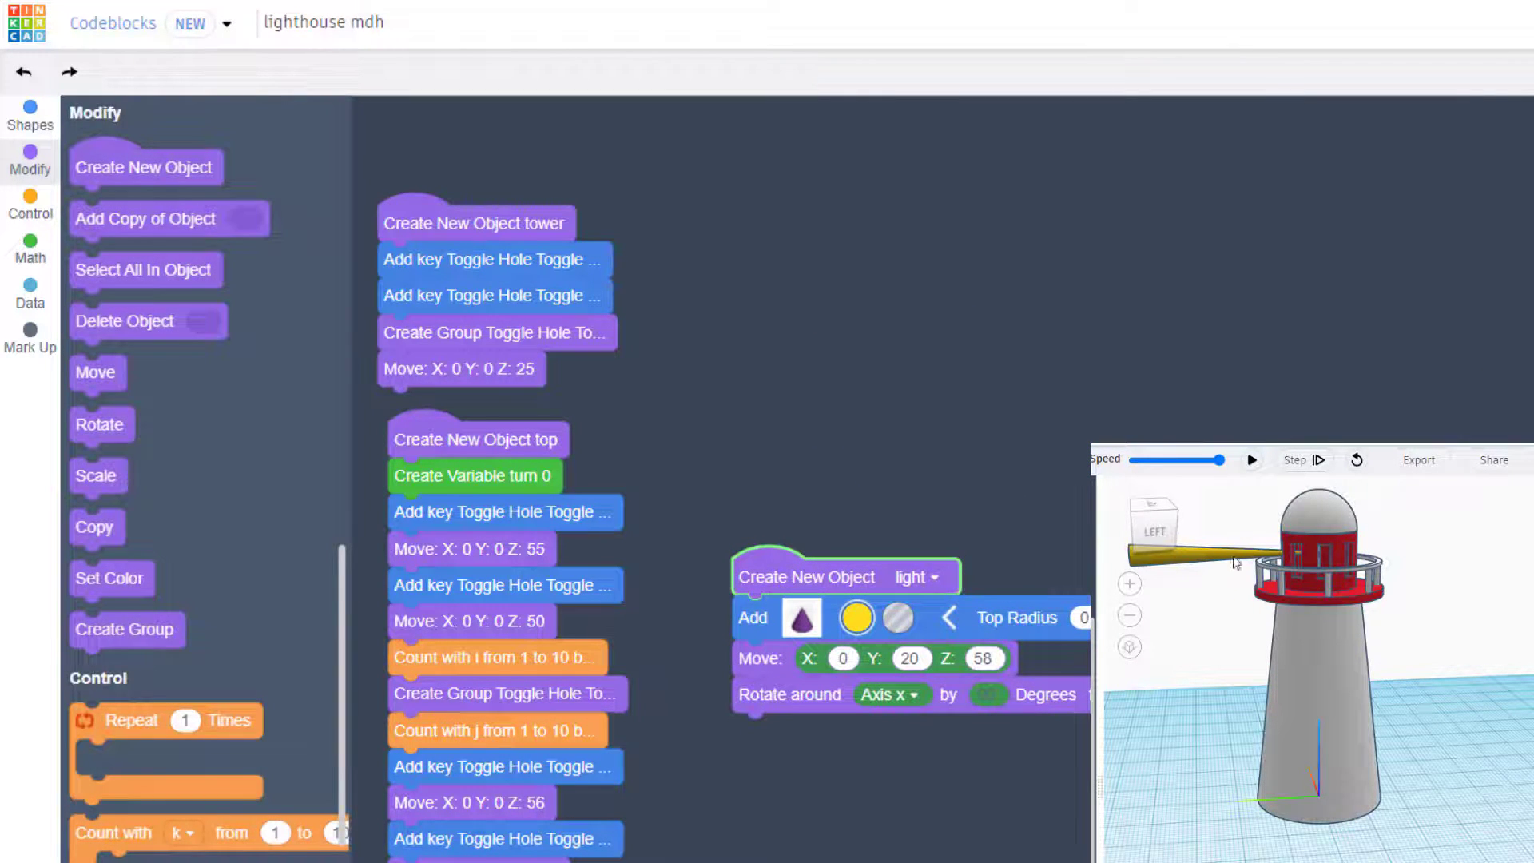
right_click(989, 427)
left_click(1025, 301)
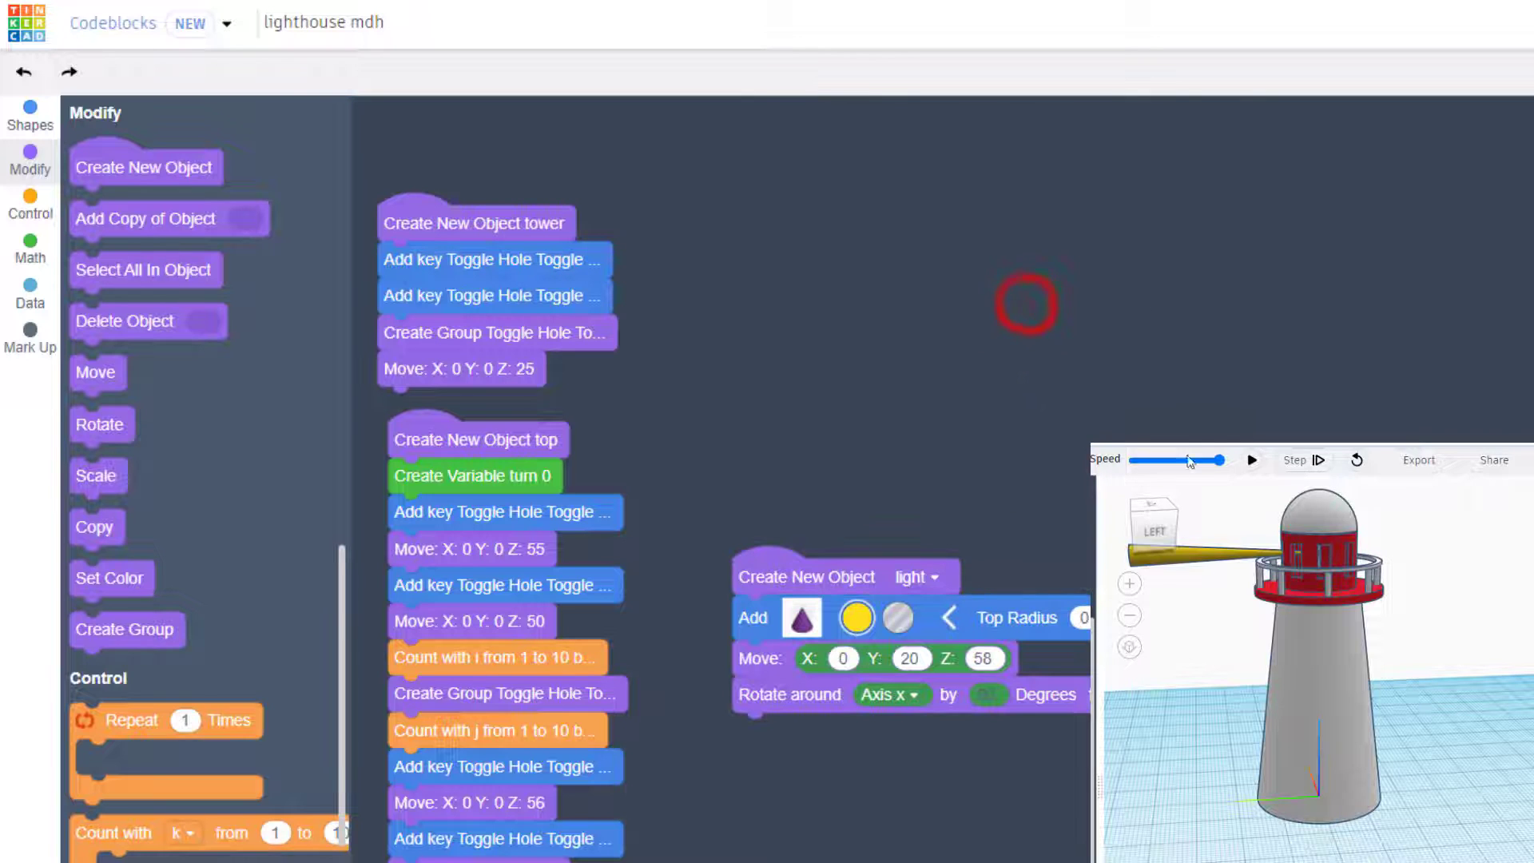
left_click(1251, 461)
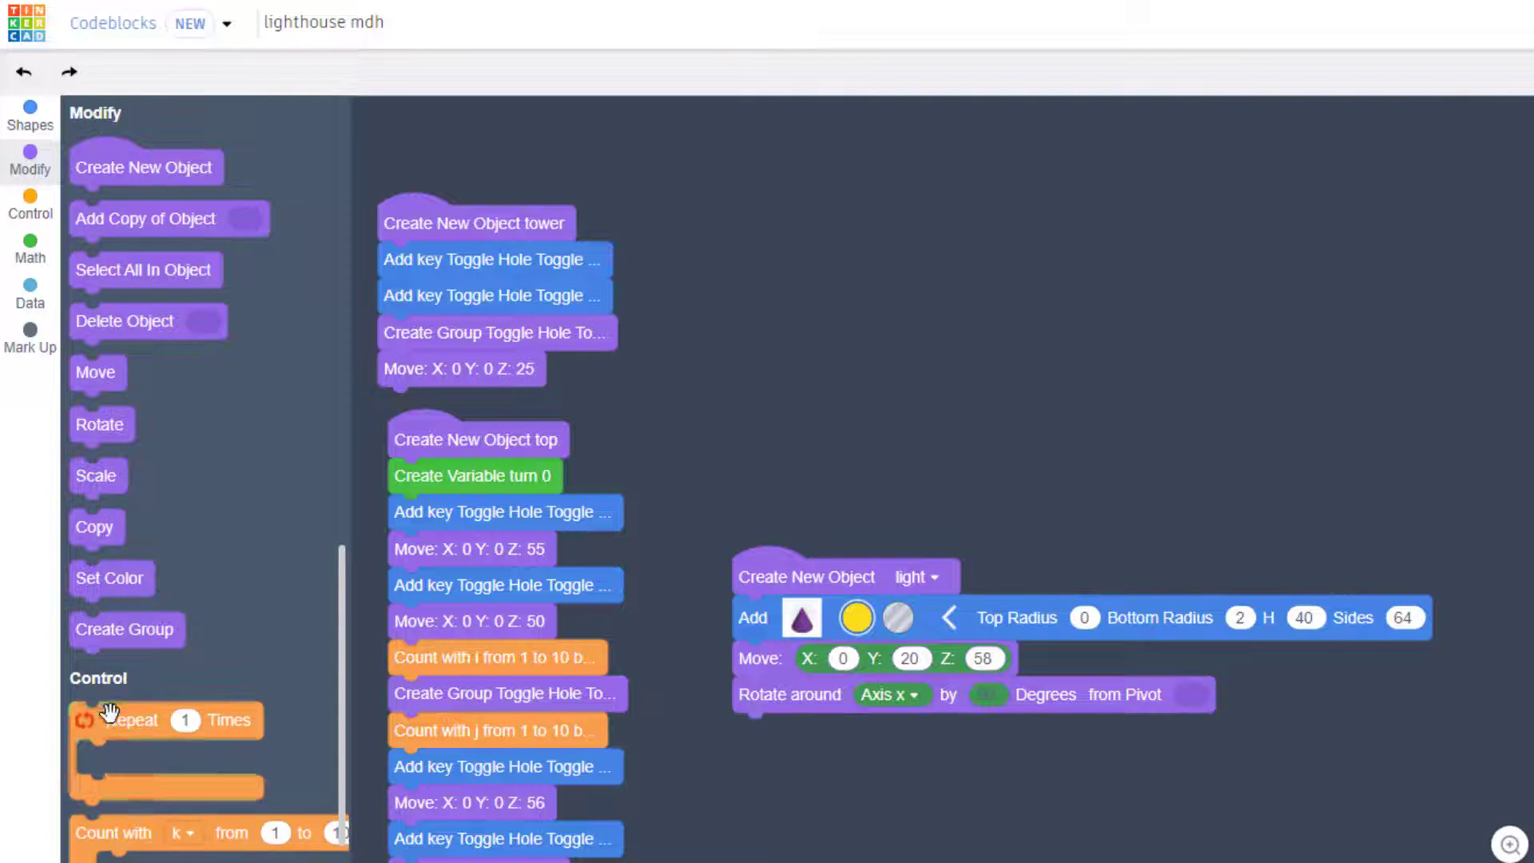
Add a Repeat 30 Times loop rotating the light 15 degrees around axis z
mouse_move(109, 719)
left_mouse_down()
mouse_move(818, 778)
mouse_move(737, 727)
left_mouse_up()
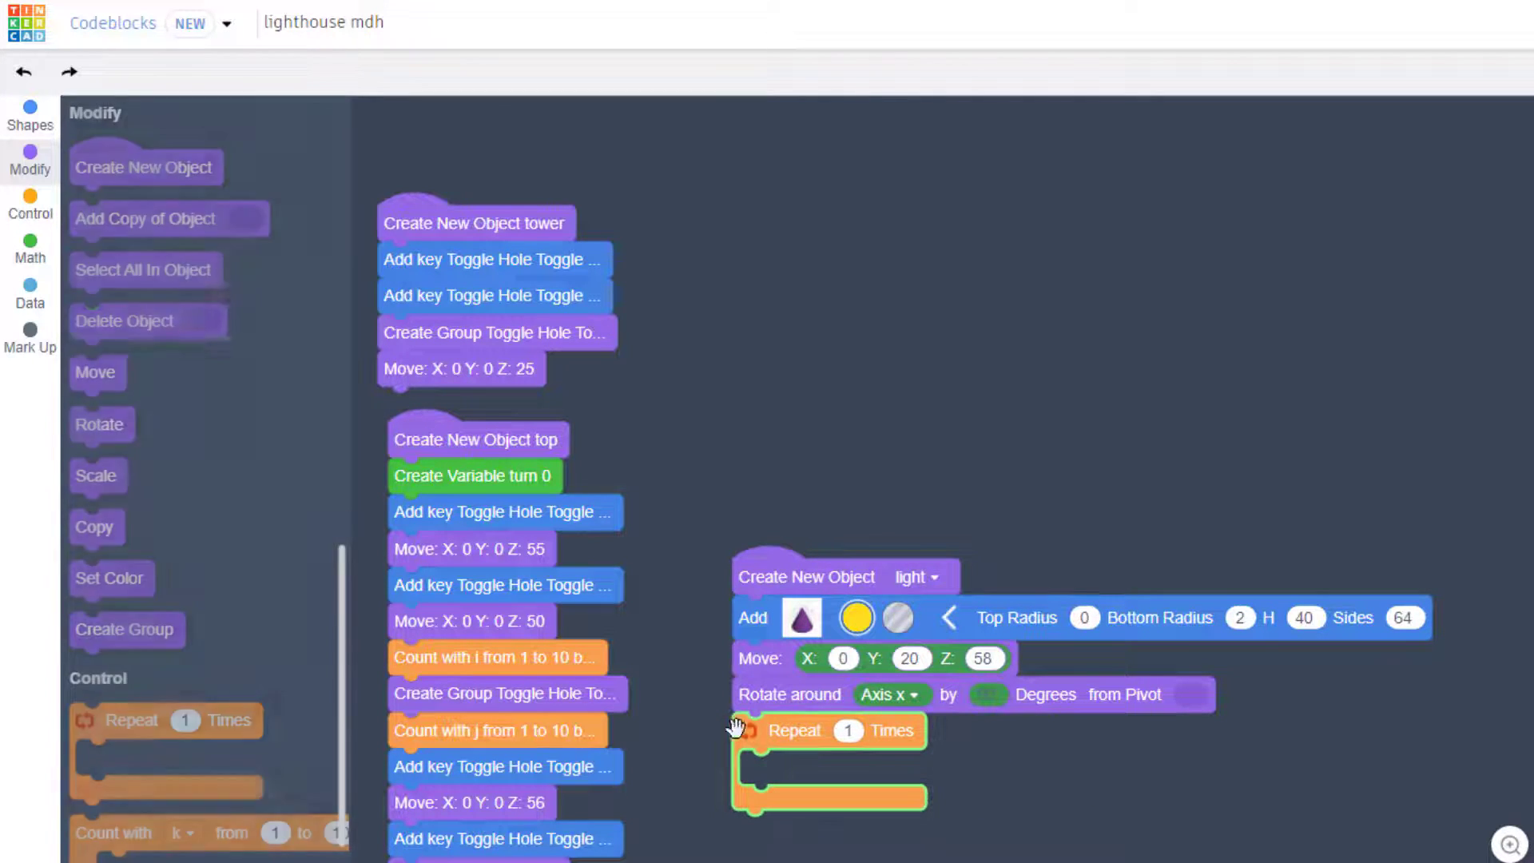
left_click(30, 206)
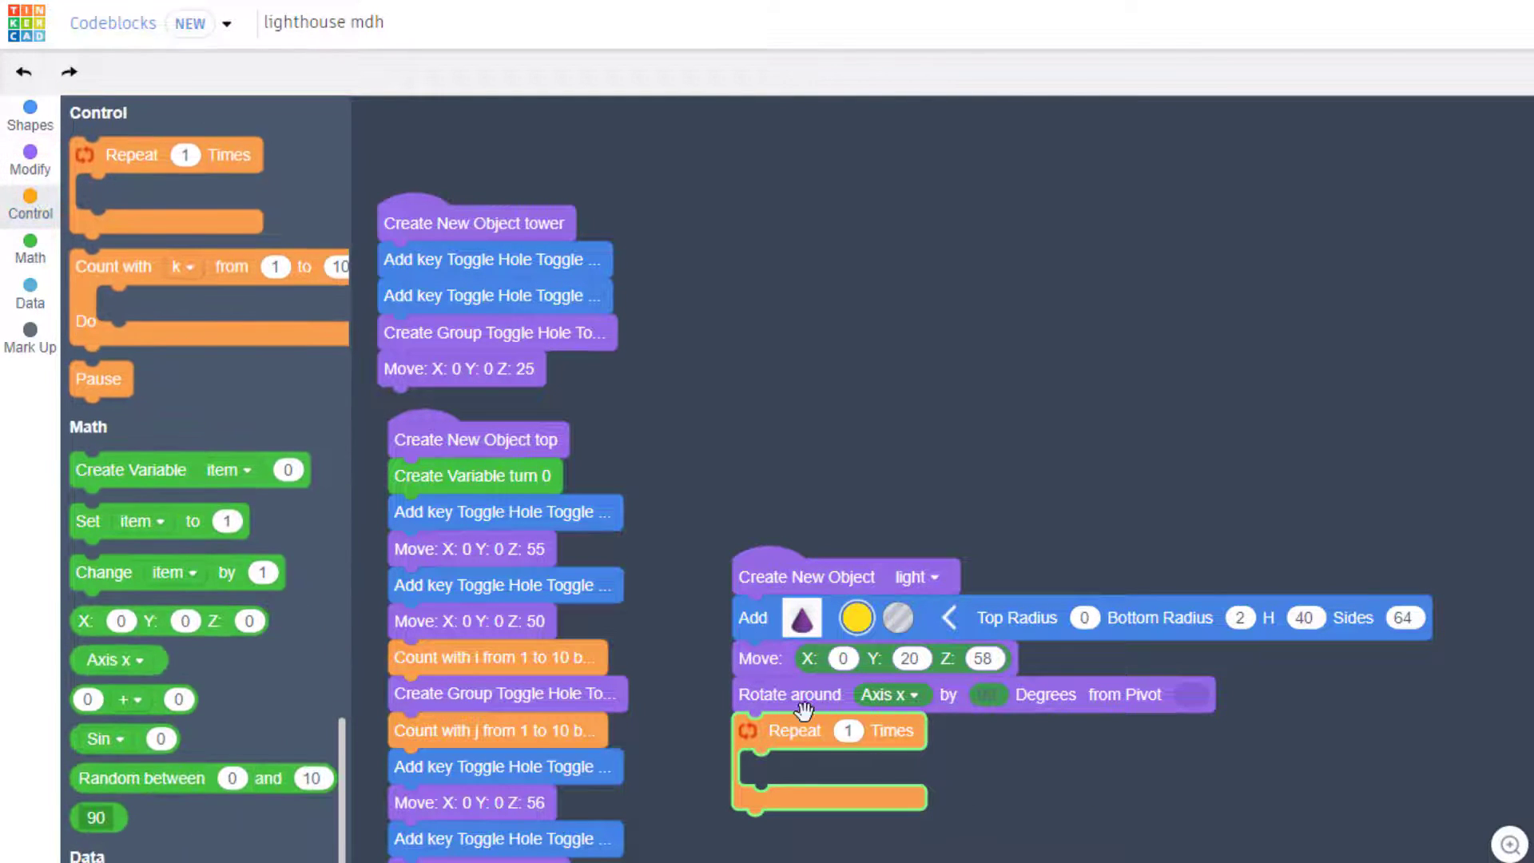
left_click(846, 727)
type("30")
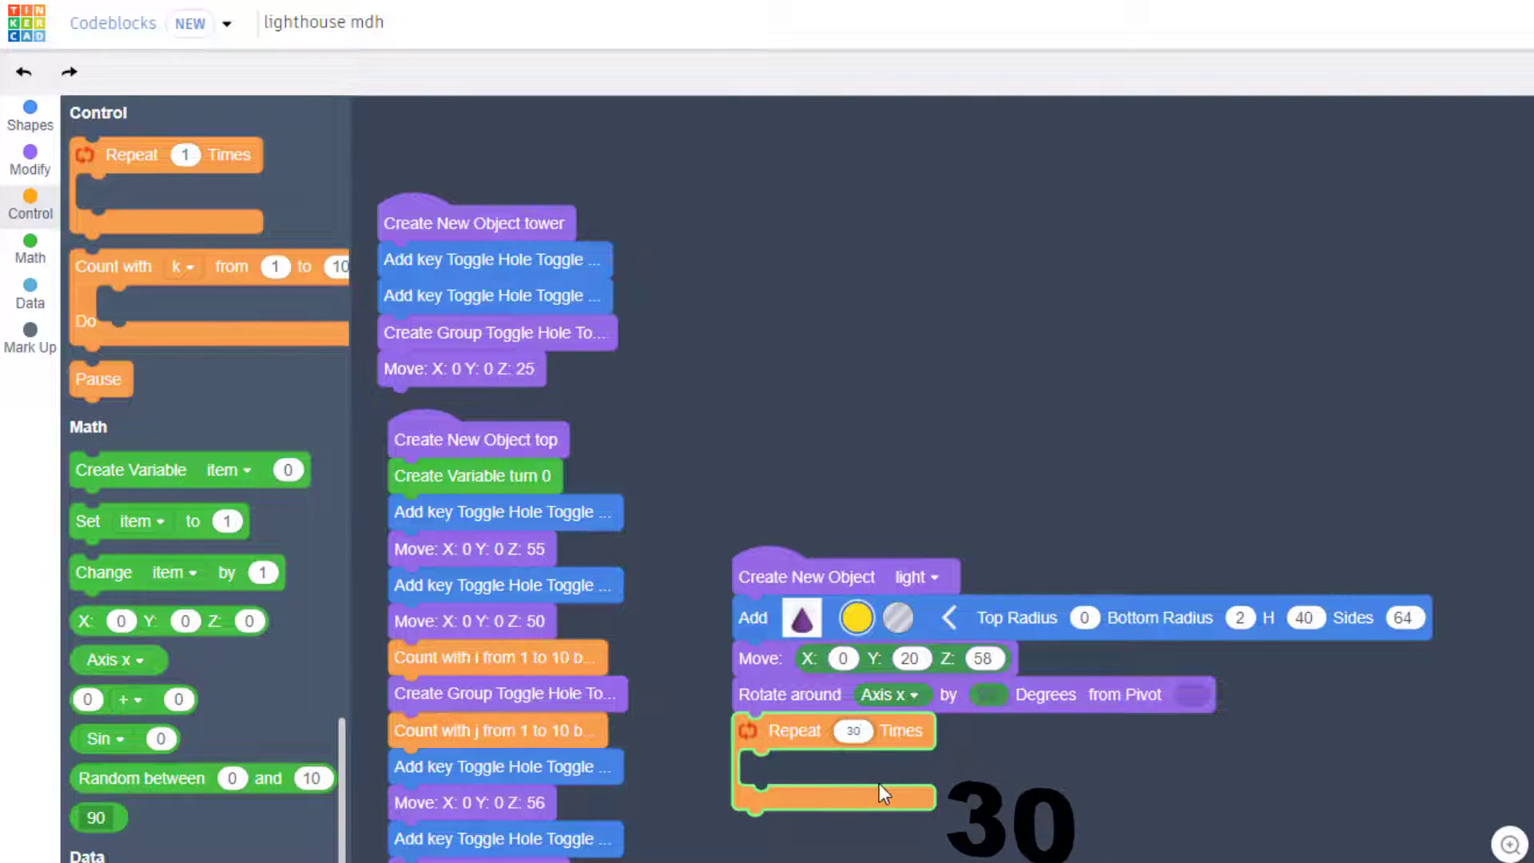
left_click(30, 161)
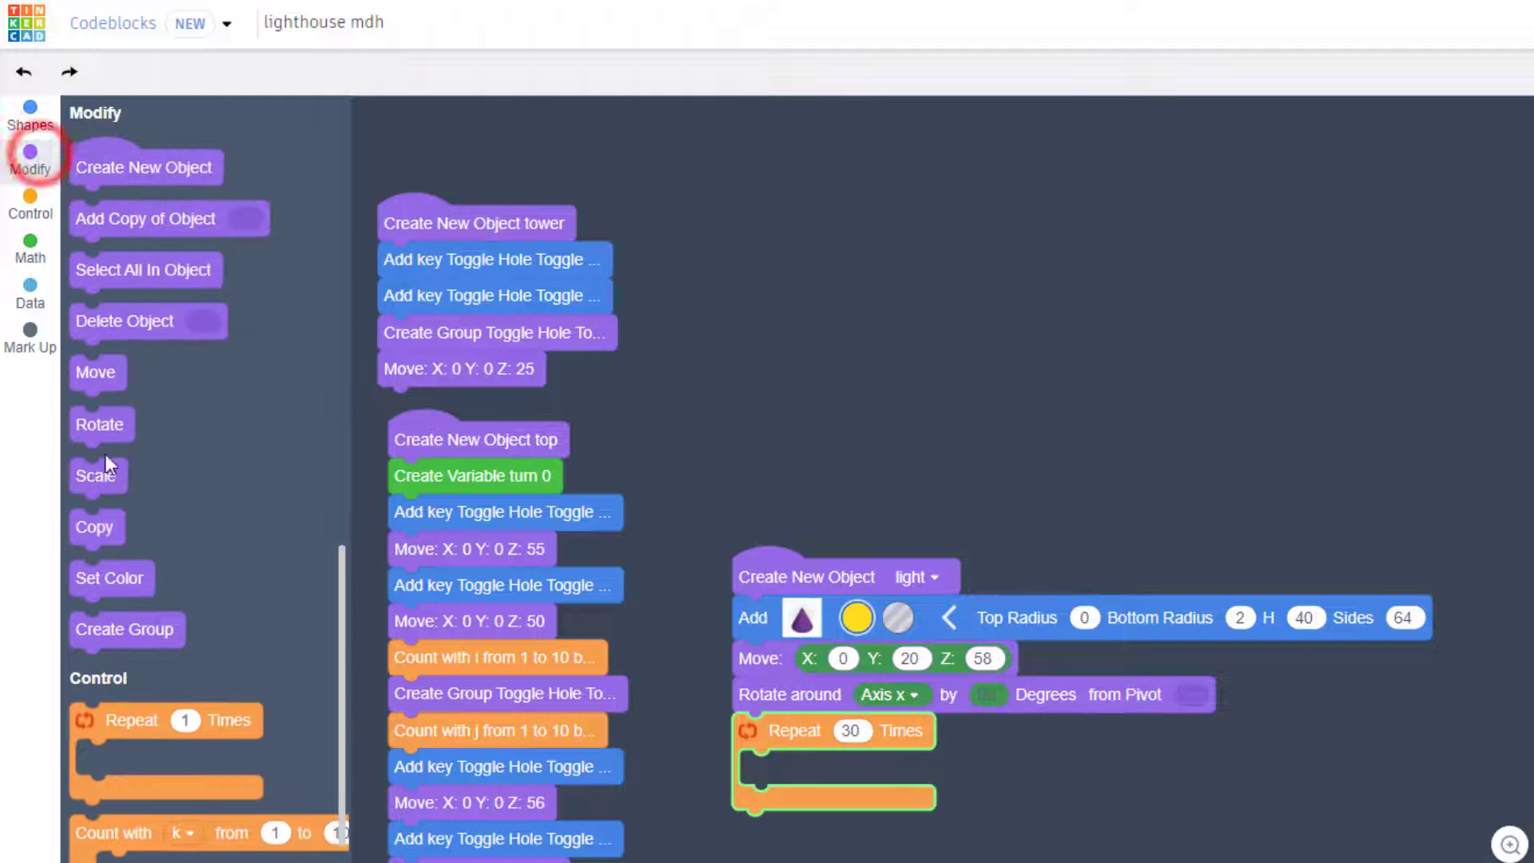
left_click_drag(100, 424, 797, 767)
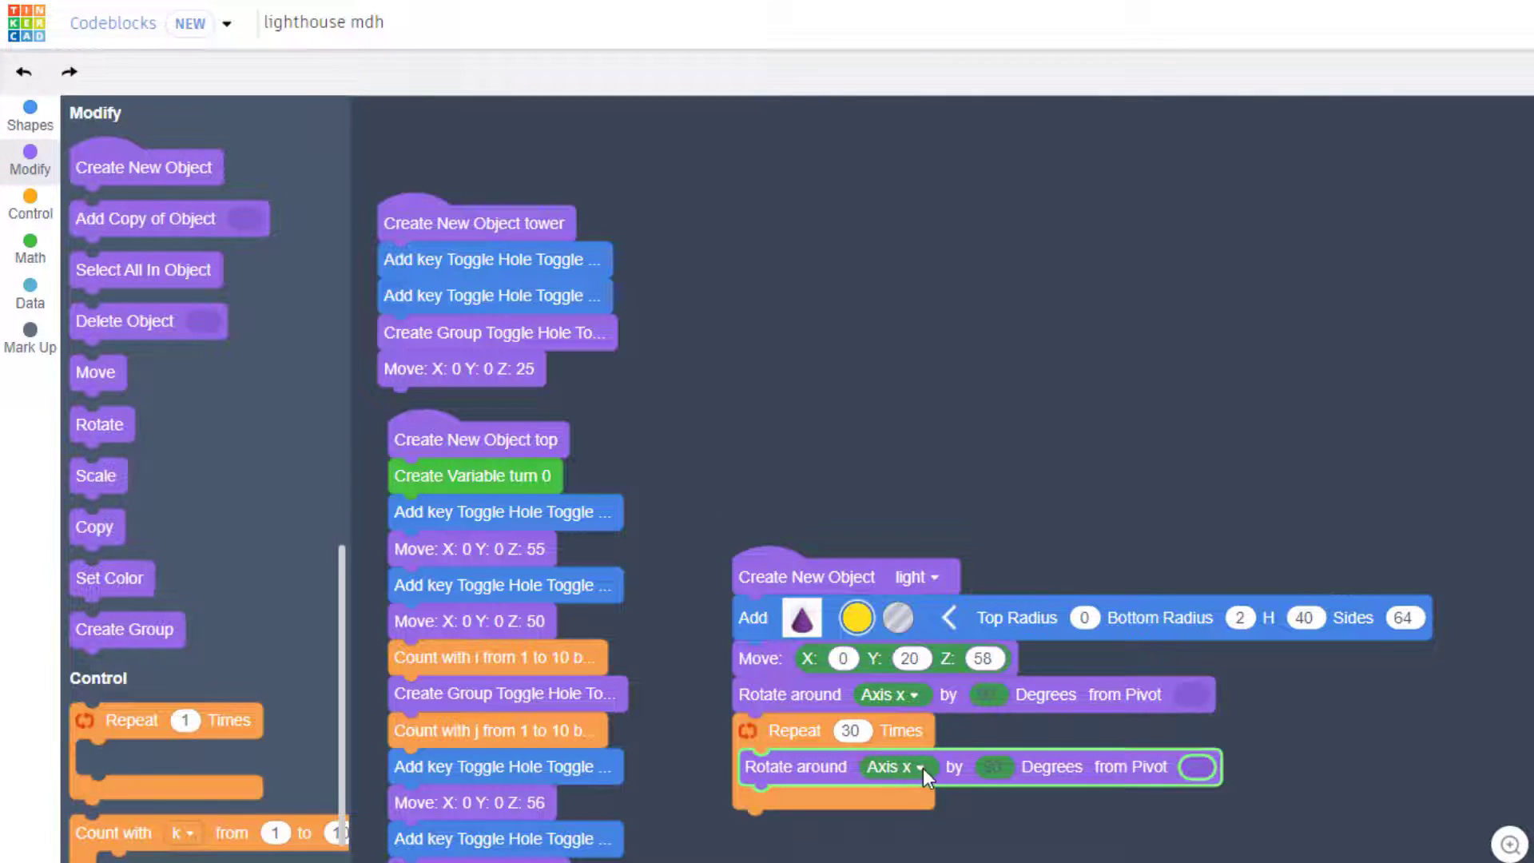
left_click(909, 767)
left_click(900, 839)
left_click(1000, 767)
type("15")
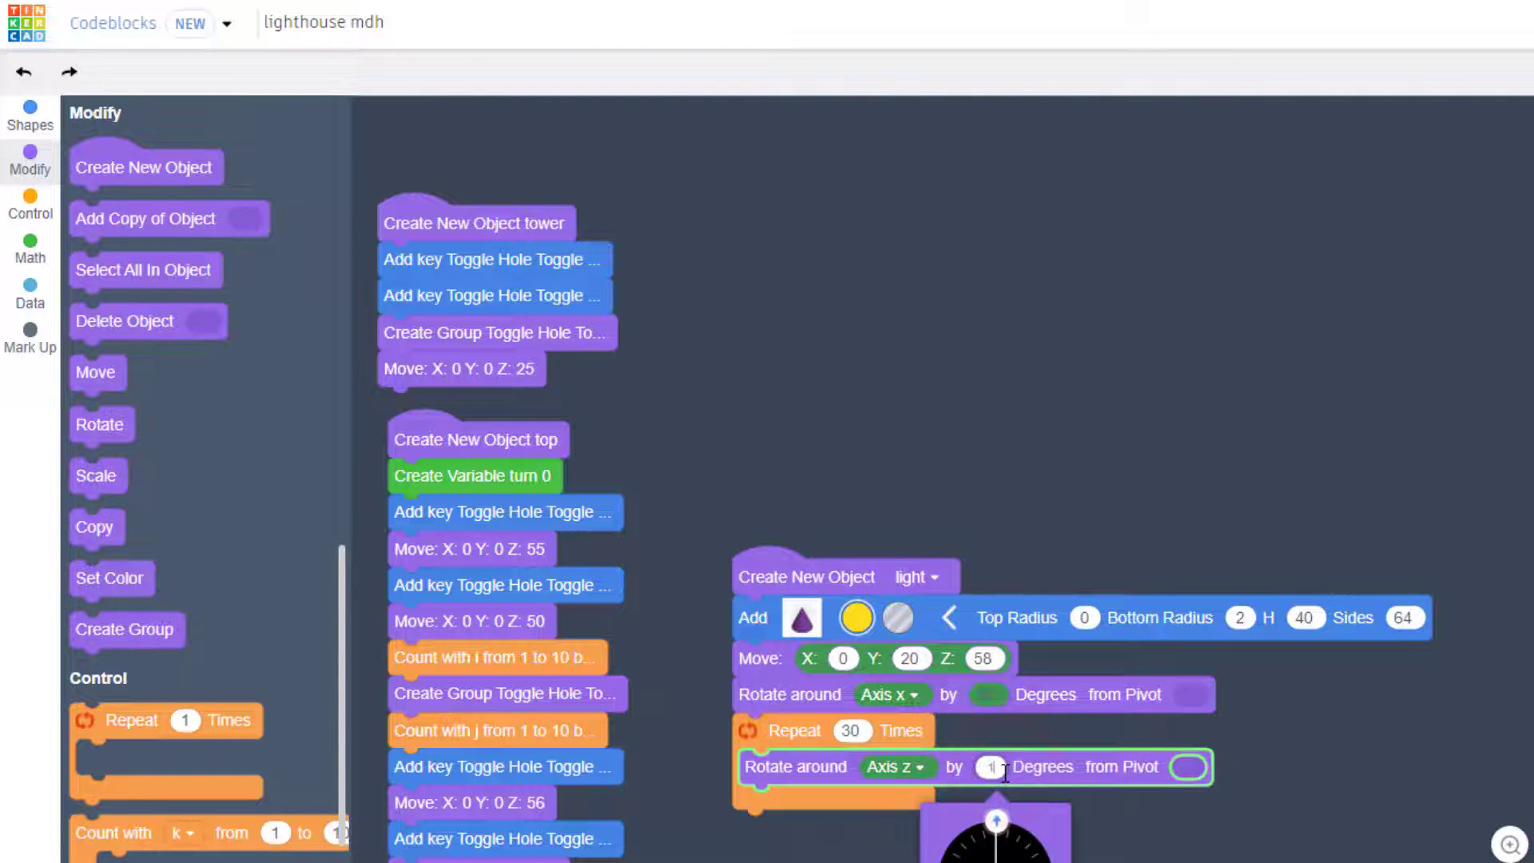
key("Return")
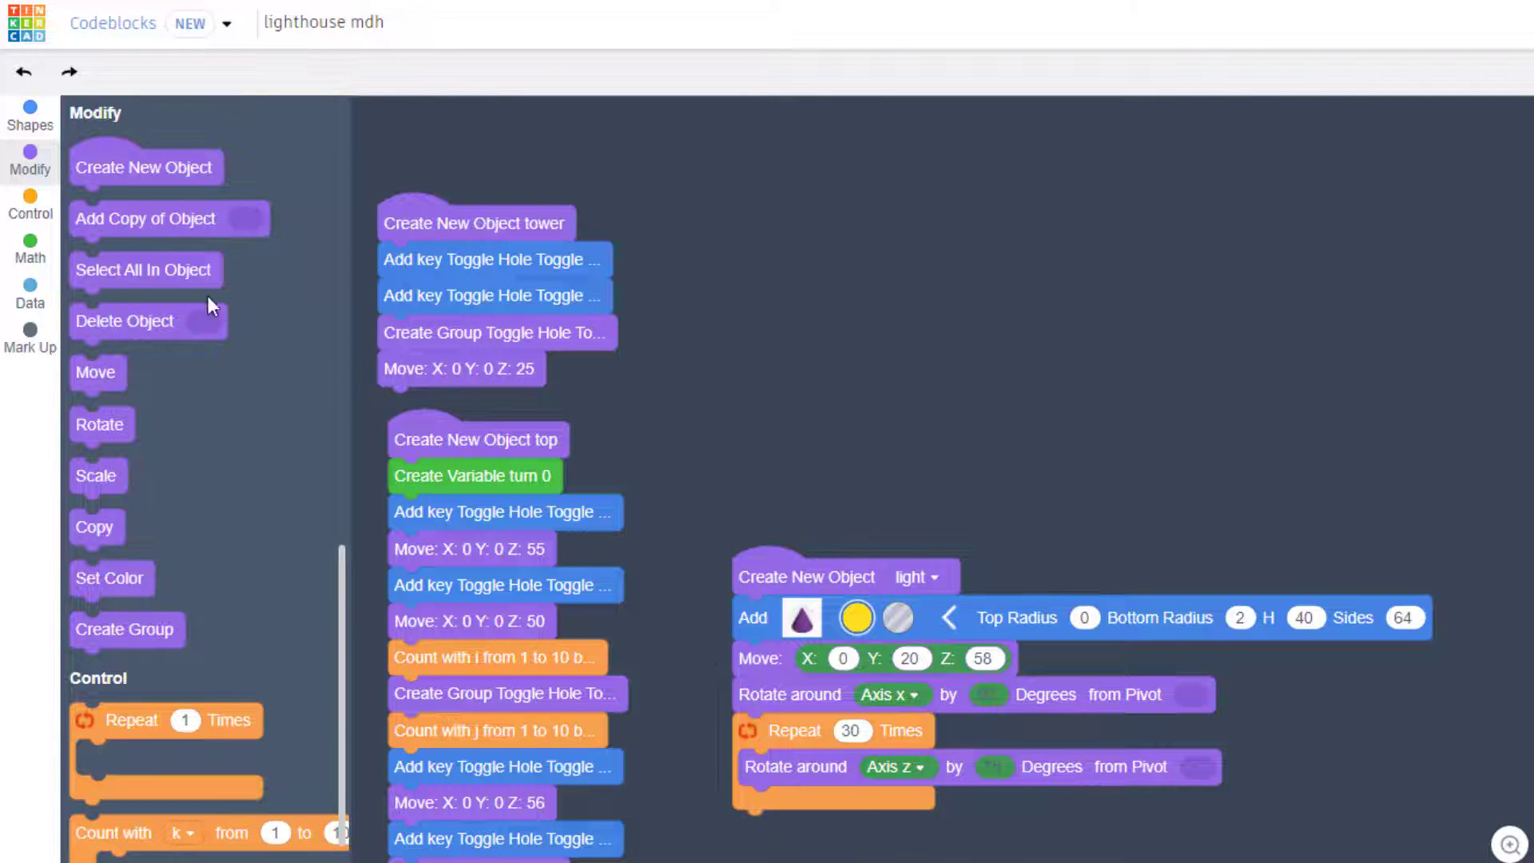
Set the z rotation pivot to X 0 Y 0 Z 0 and run to watch the beam rotate
left_click(27, 246)
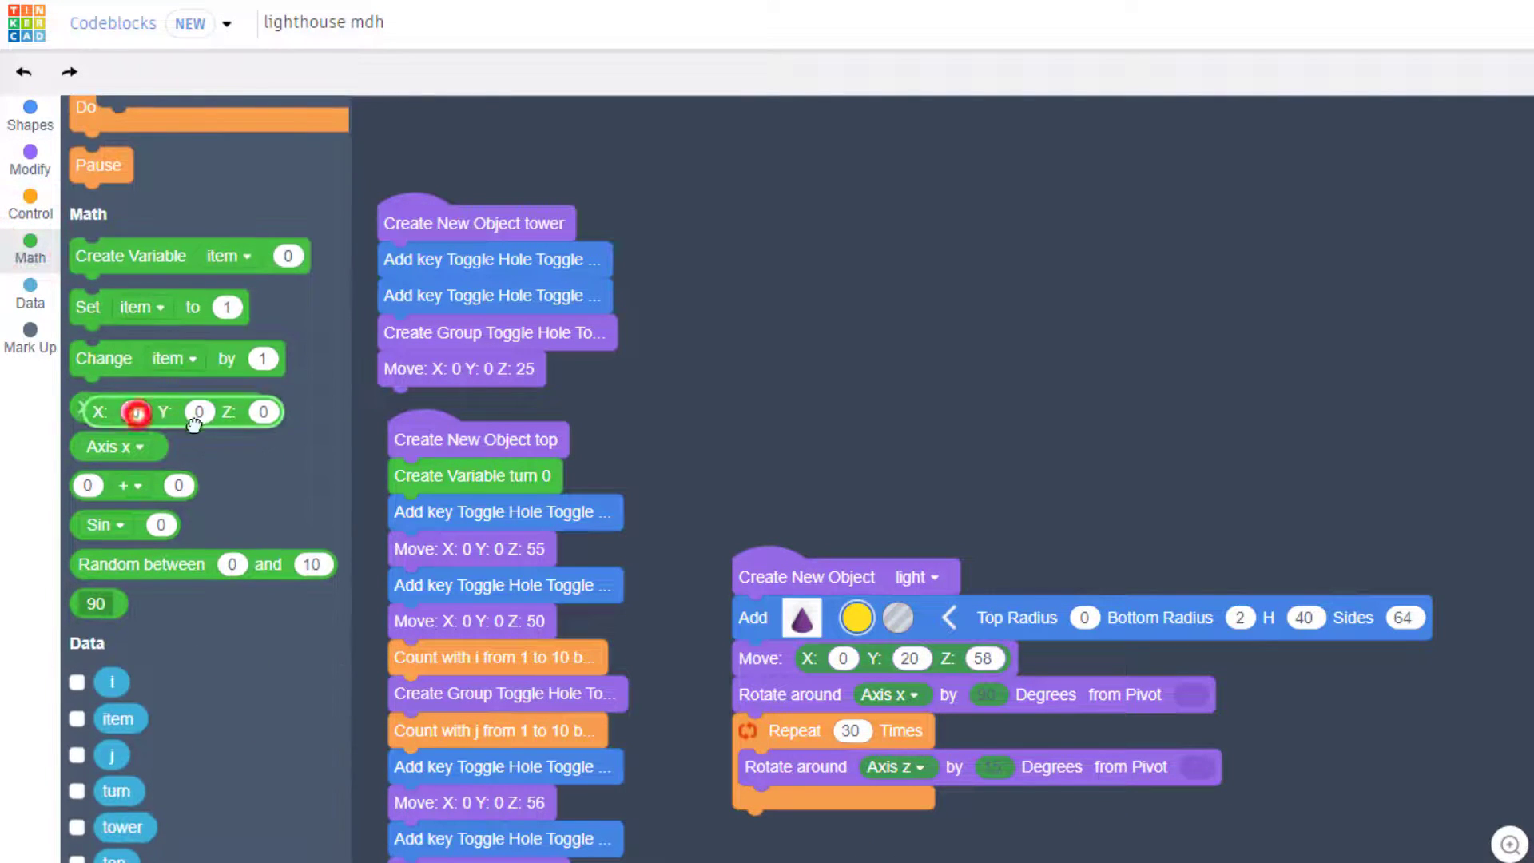
left_click_drag(108, 413, 1282, 767)
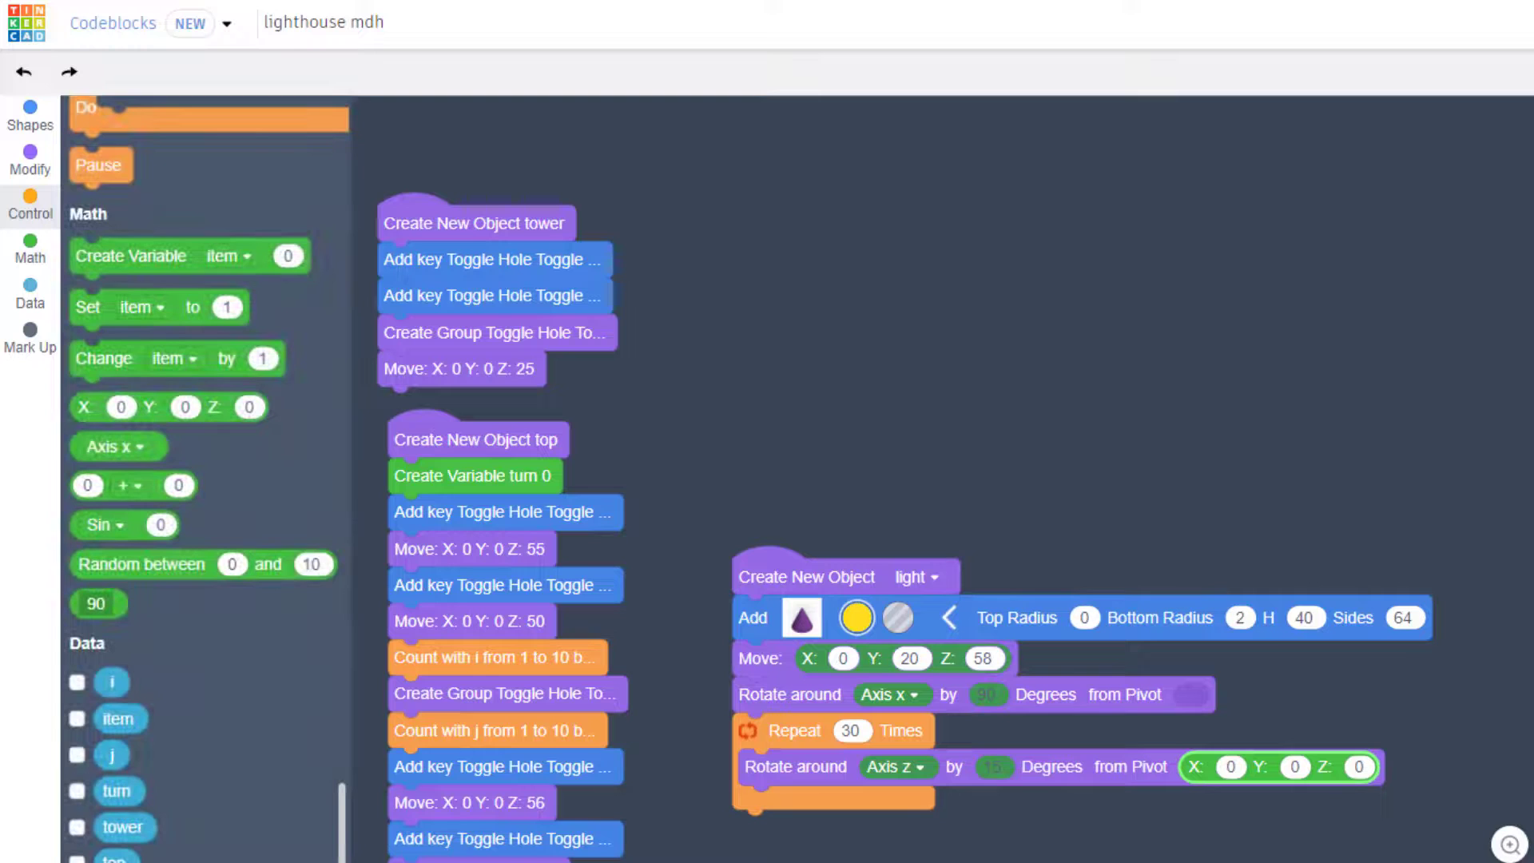
left_click(1510, 843)
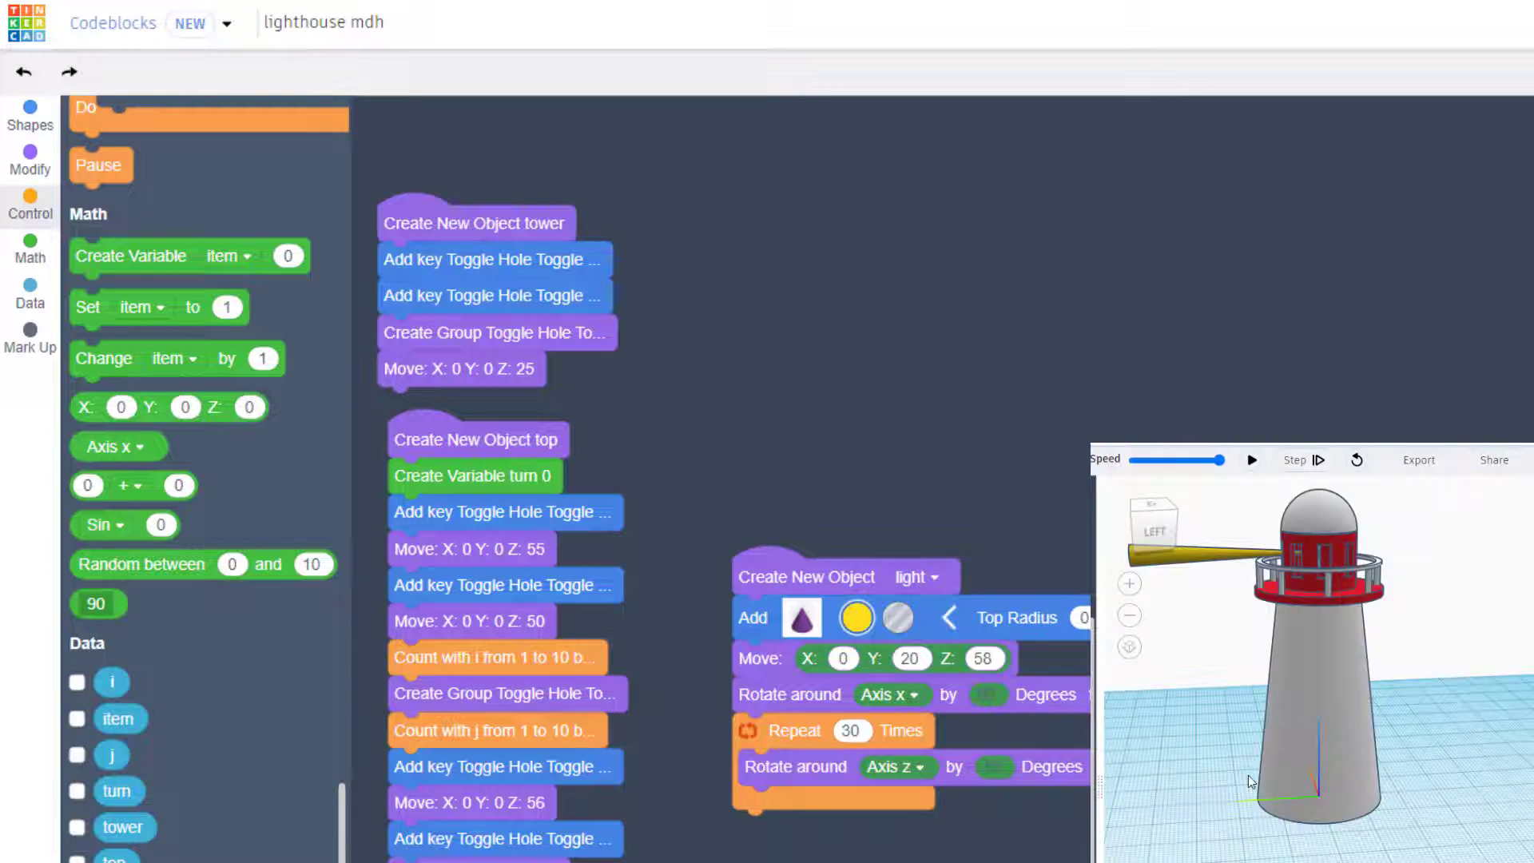
left_click(1248, 459)
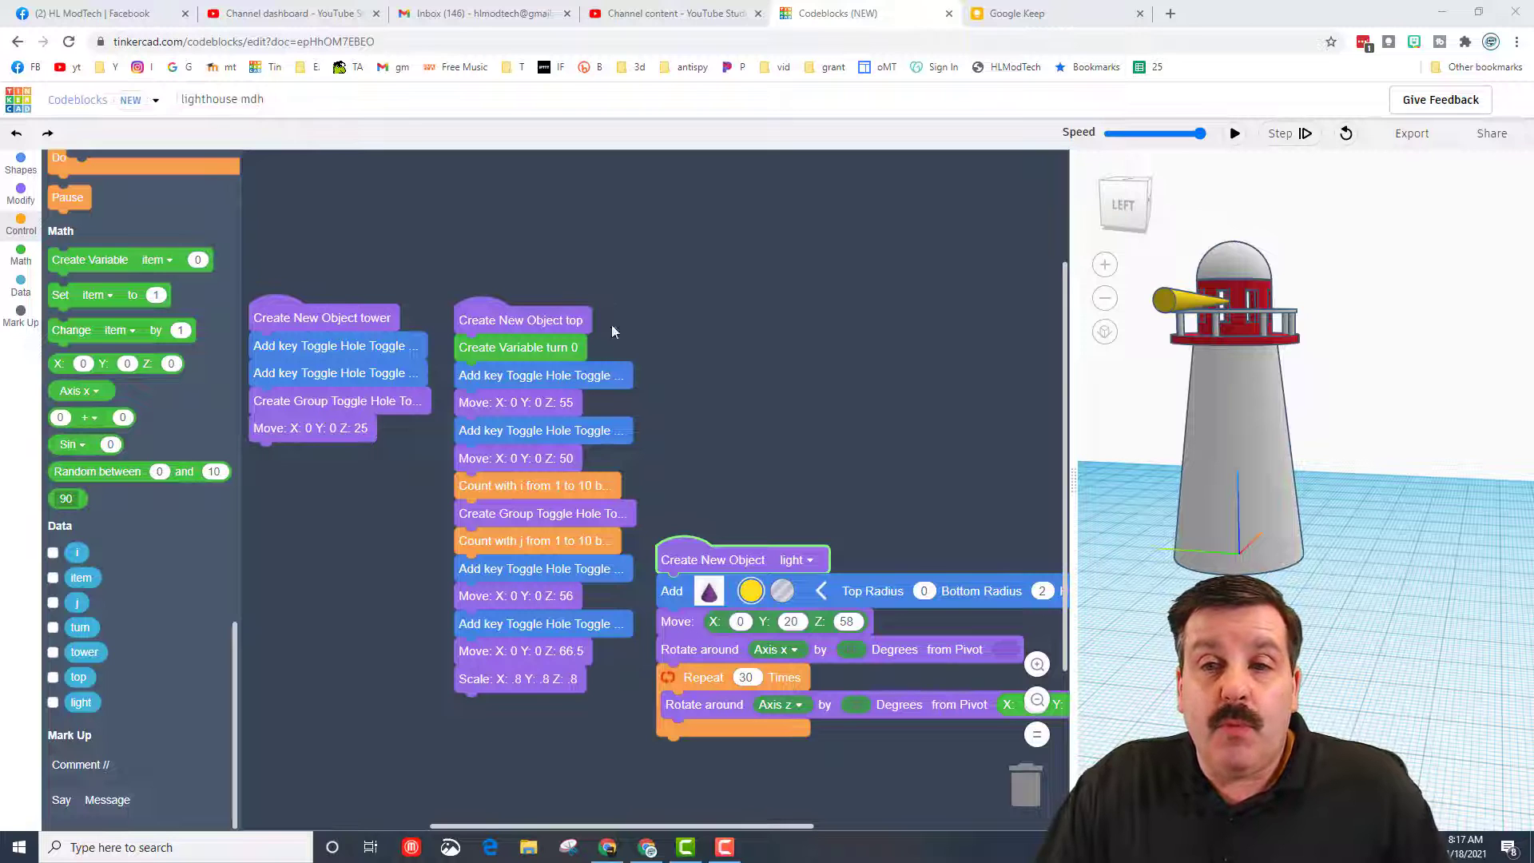
Expand all collapsed blocks and clean them up into a neat arrangement
right_click(714, 401)
left_click(778, 481)
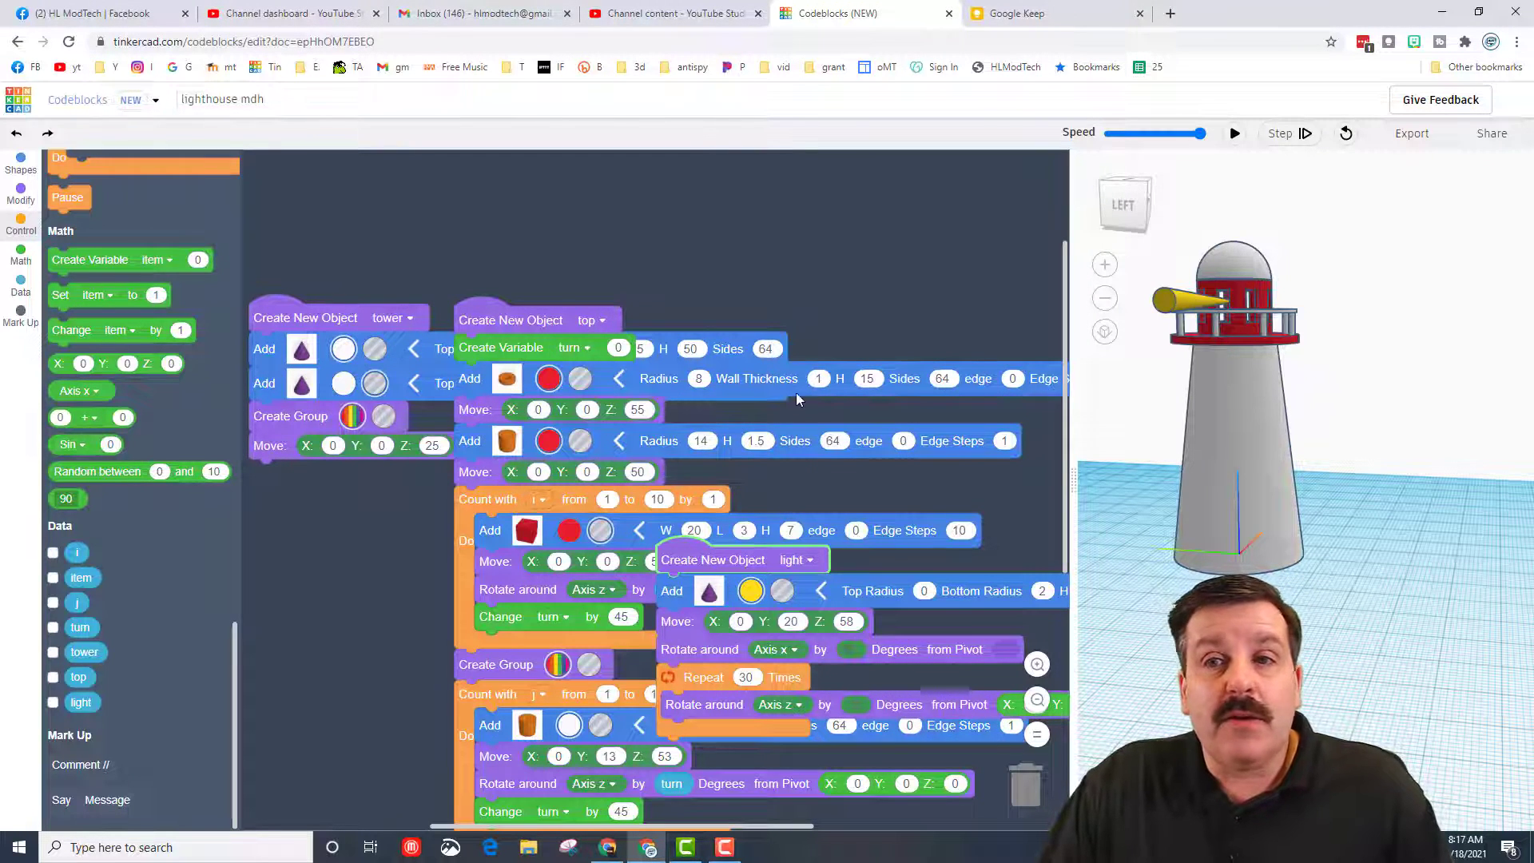
right_click(721, 198)
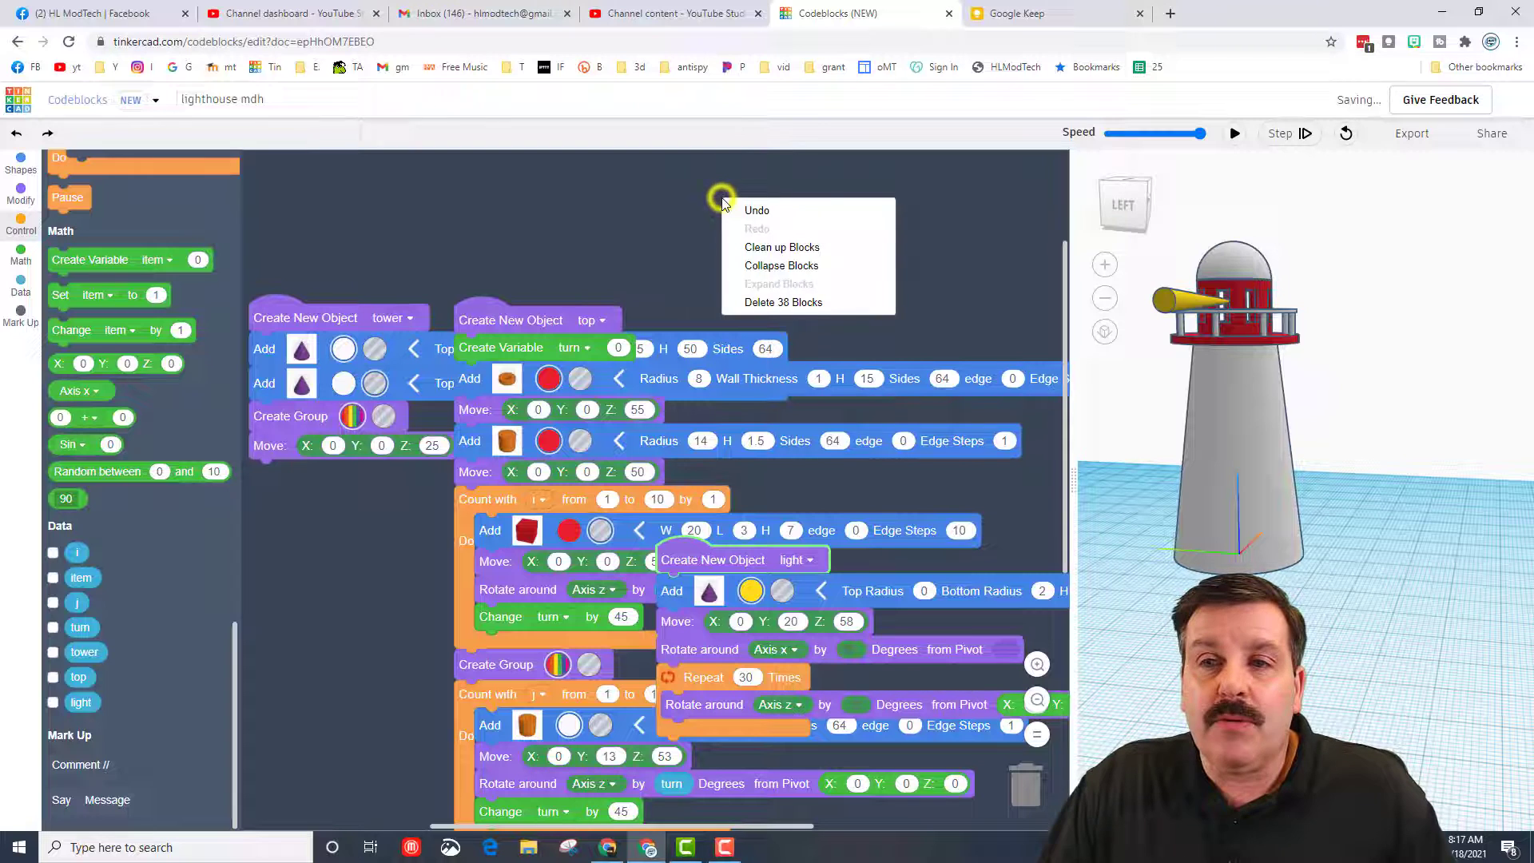
left_click(779, 250)
scroll(551, 401, "down", 3)
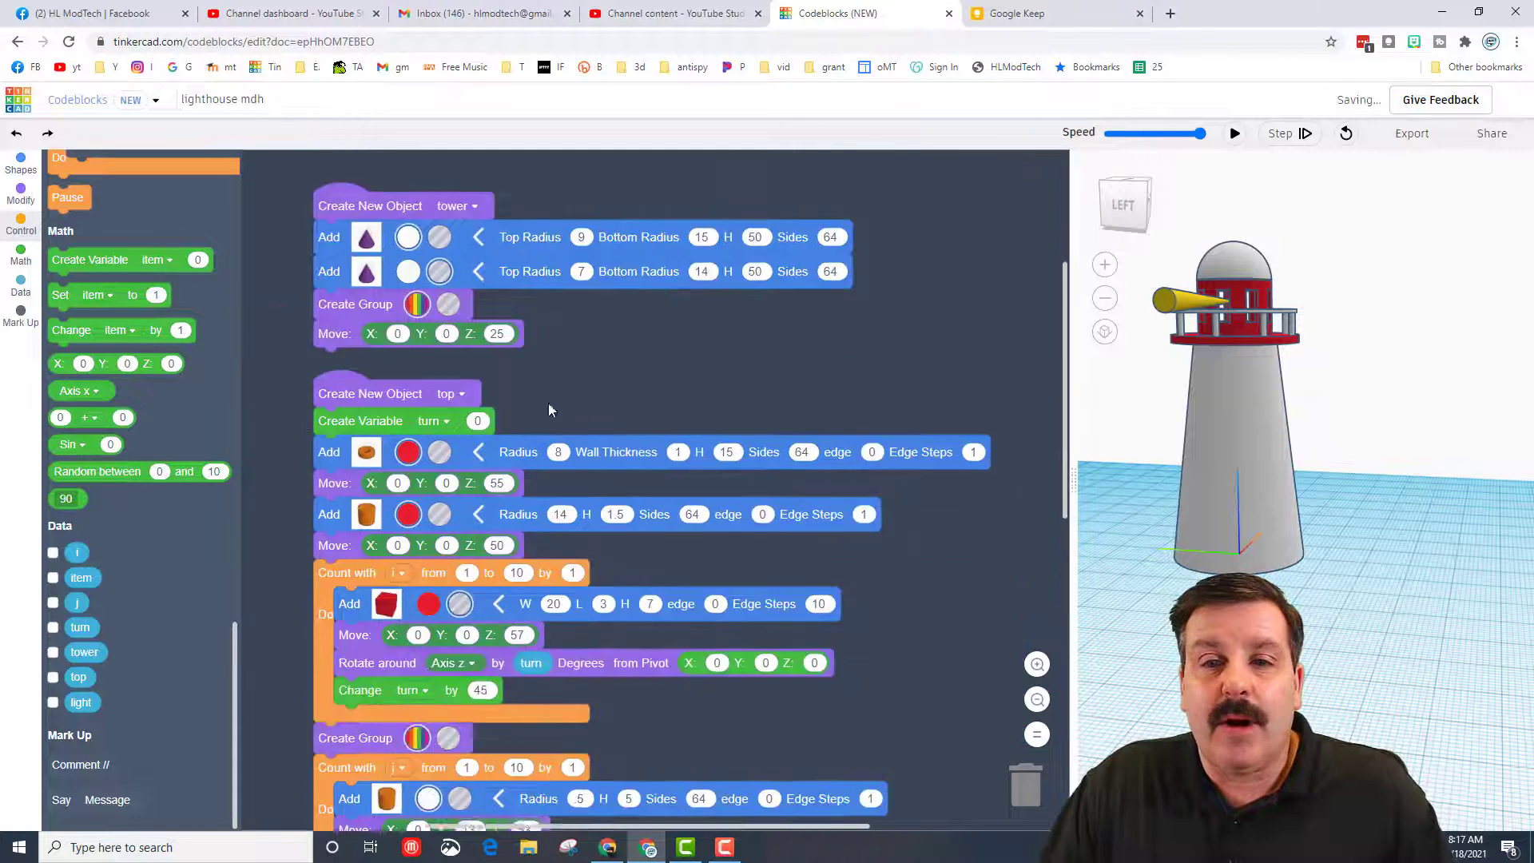
scroll(551, 400, "down", 2)
scroll(552, 406, "down", 2)
scroll(553, 406, "down", 2)
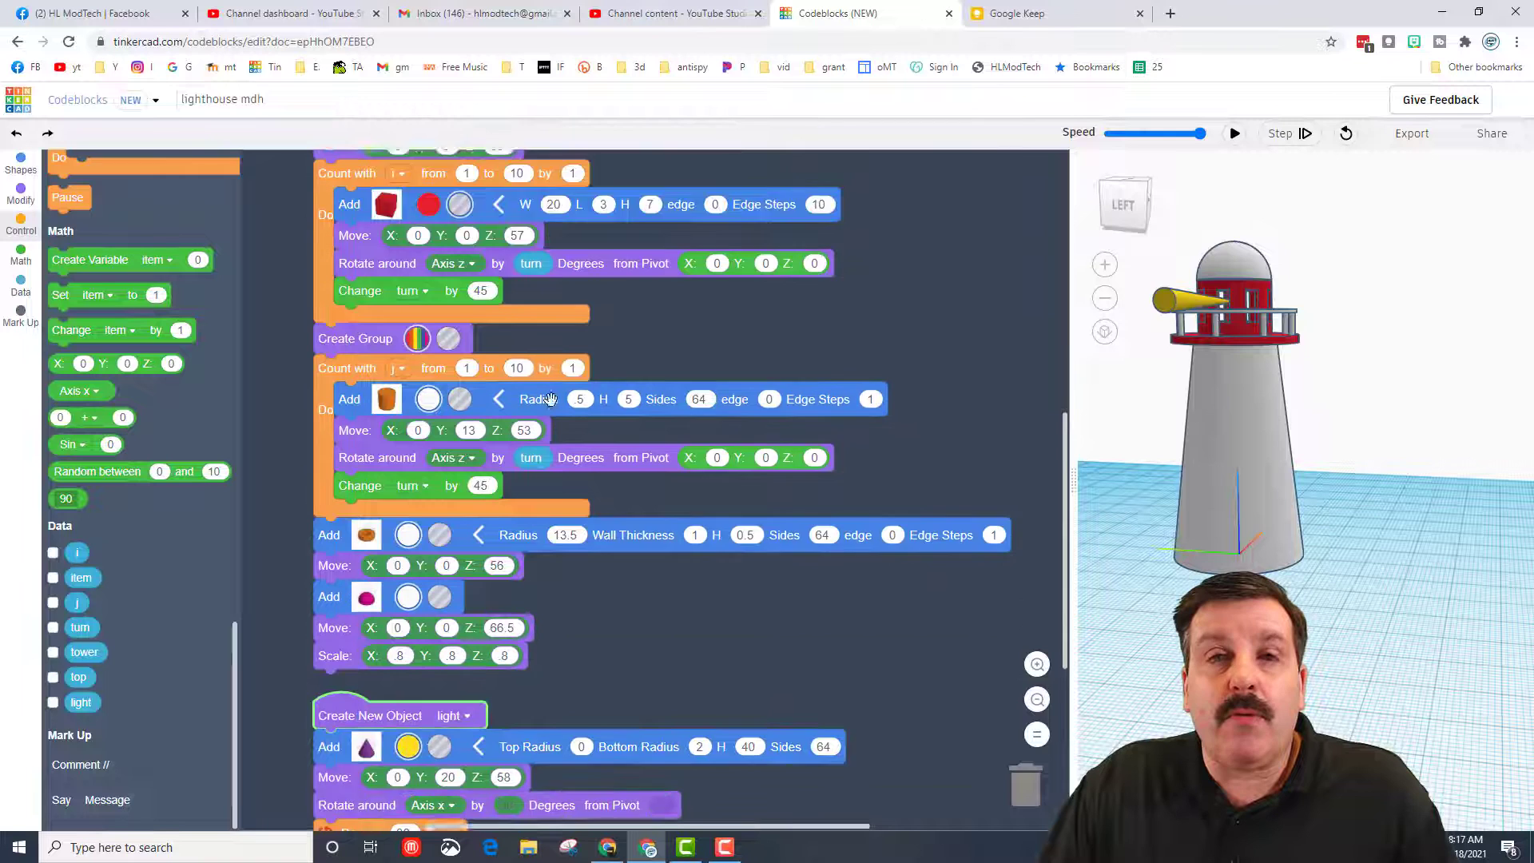
scroll(552, 406, "down", 2)
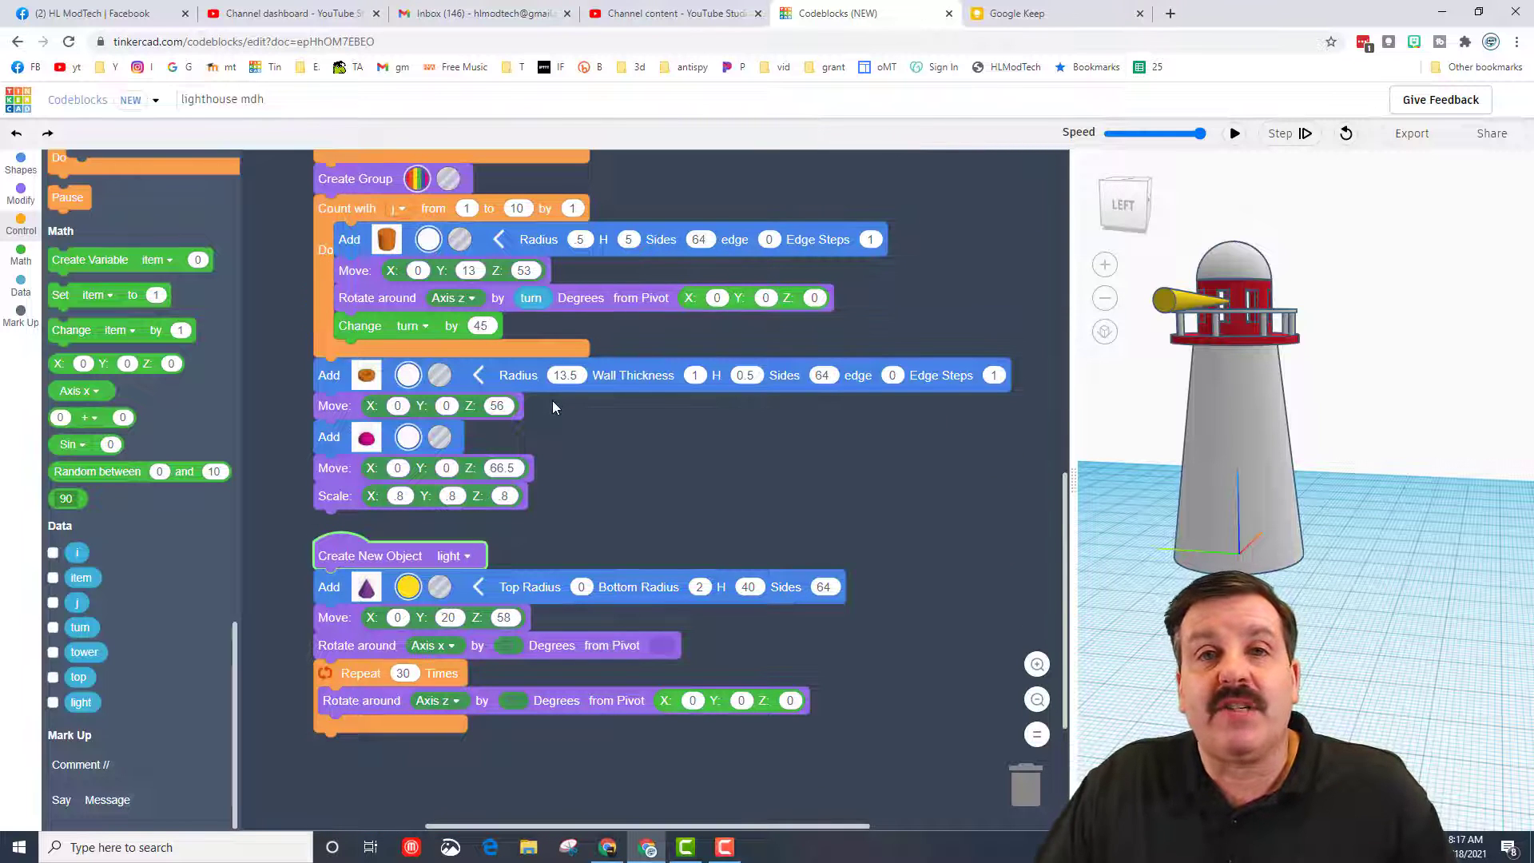
scroll(553, 406, "up", 3)
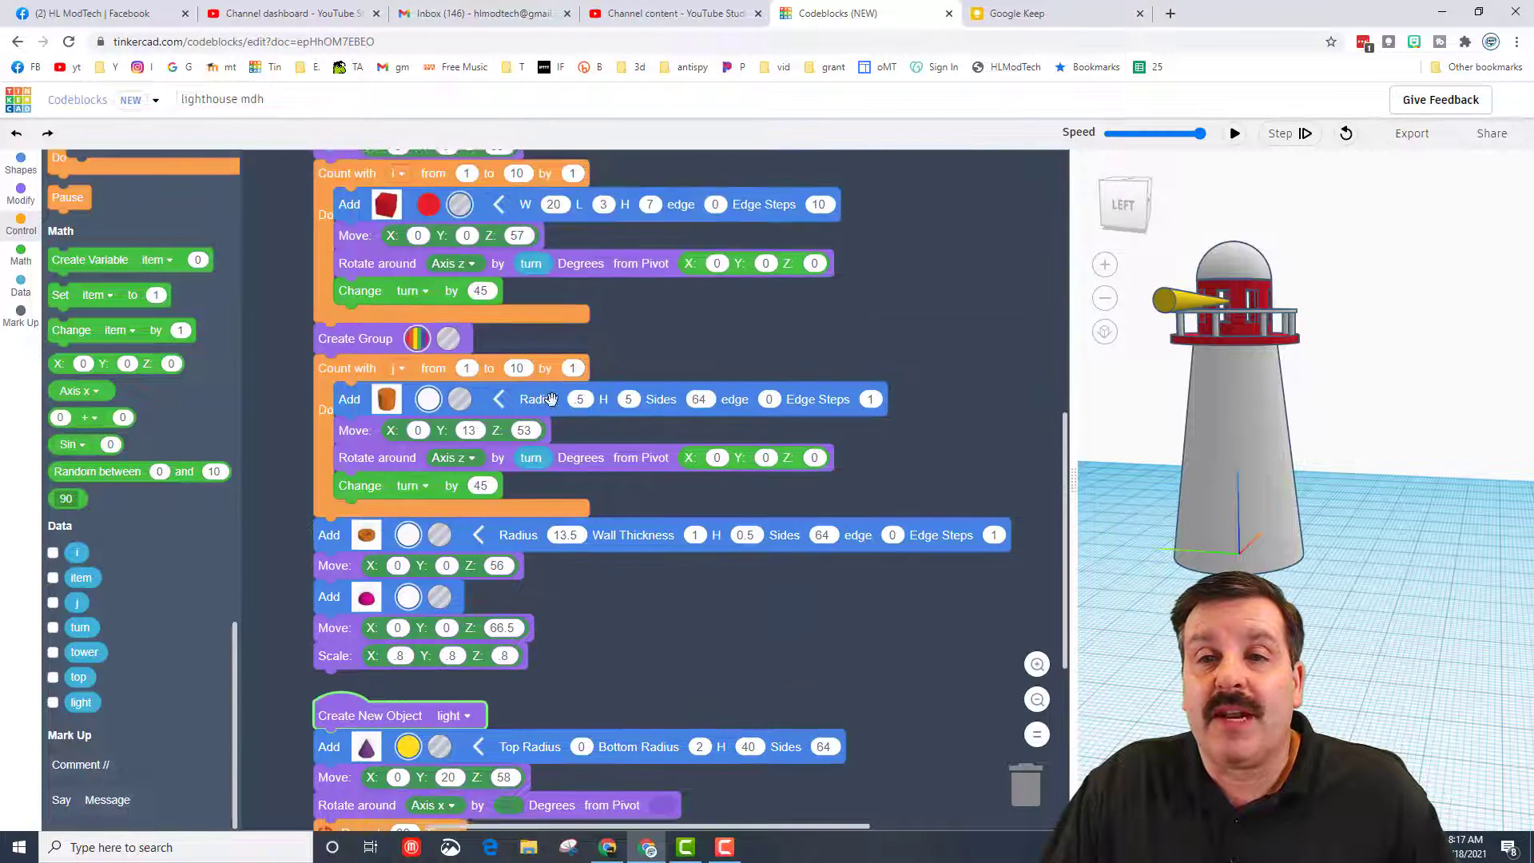
scroll(552, 406, "up", 3)
scroll(552, 407, "up", 3)
scroll(553, 406, "up", 1)
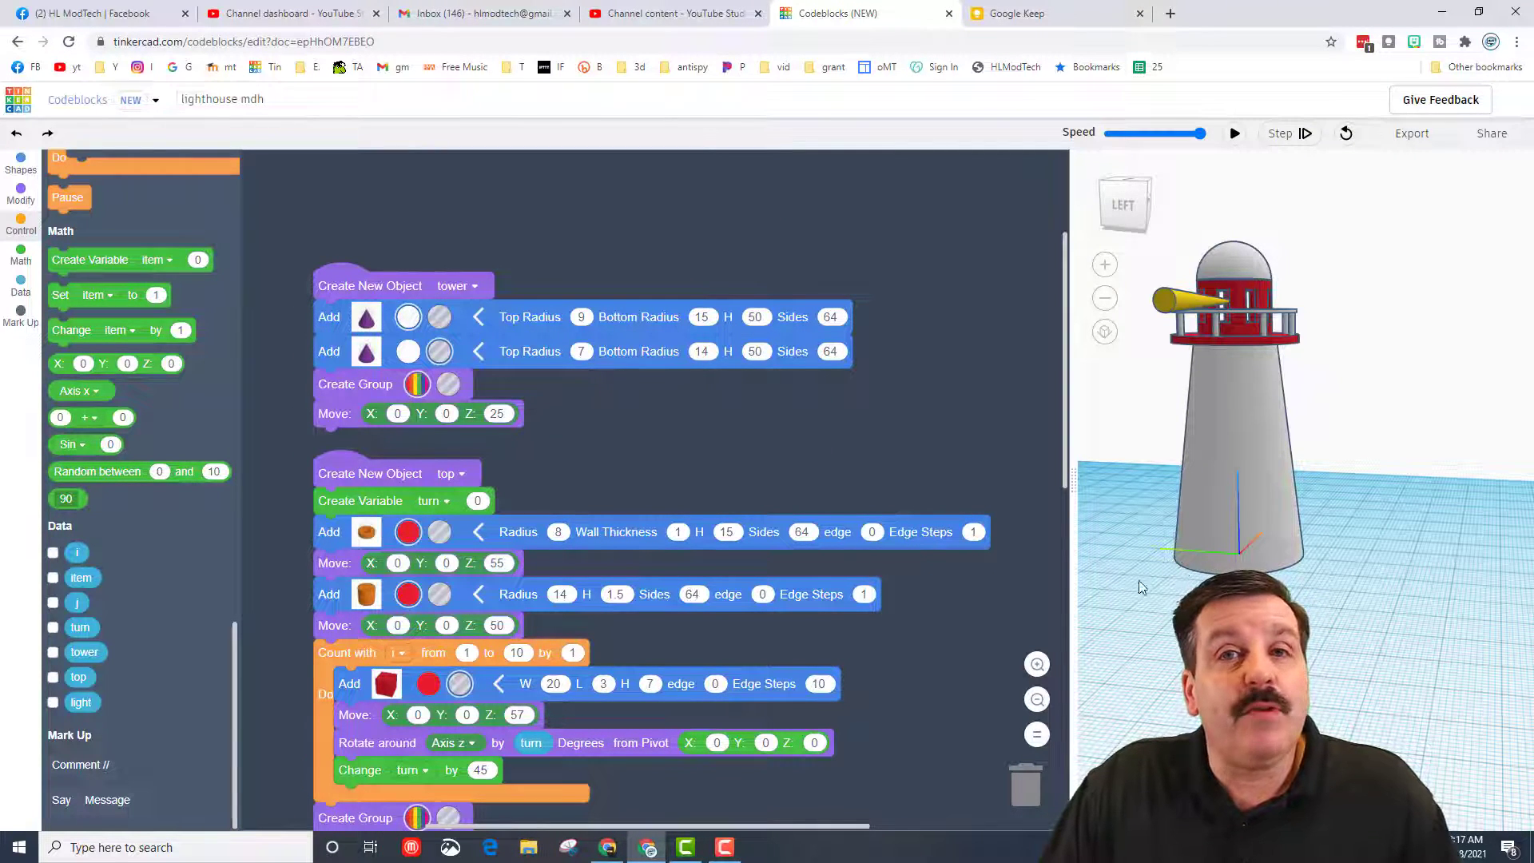
scroll(813, 569, "down", 4)
scroll(804, 551, "down", 4)
scroll(804, 550, "down", 4)
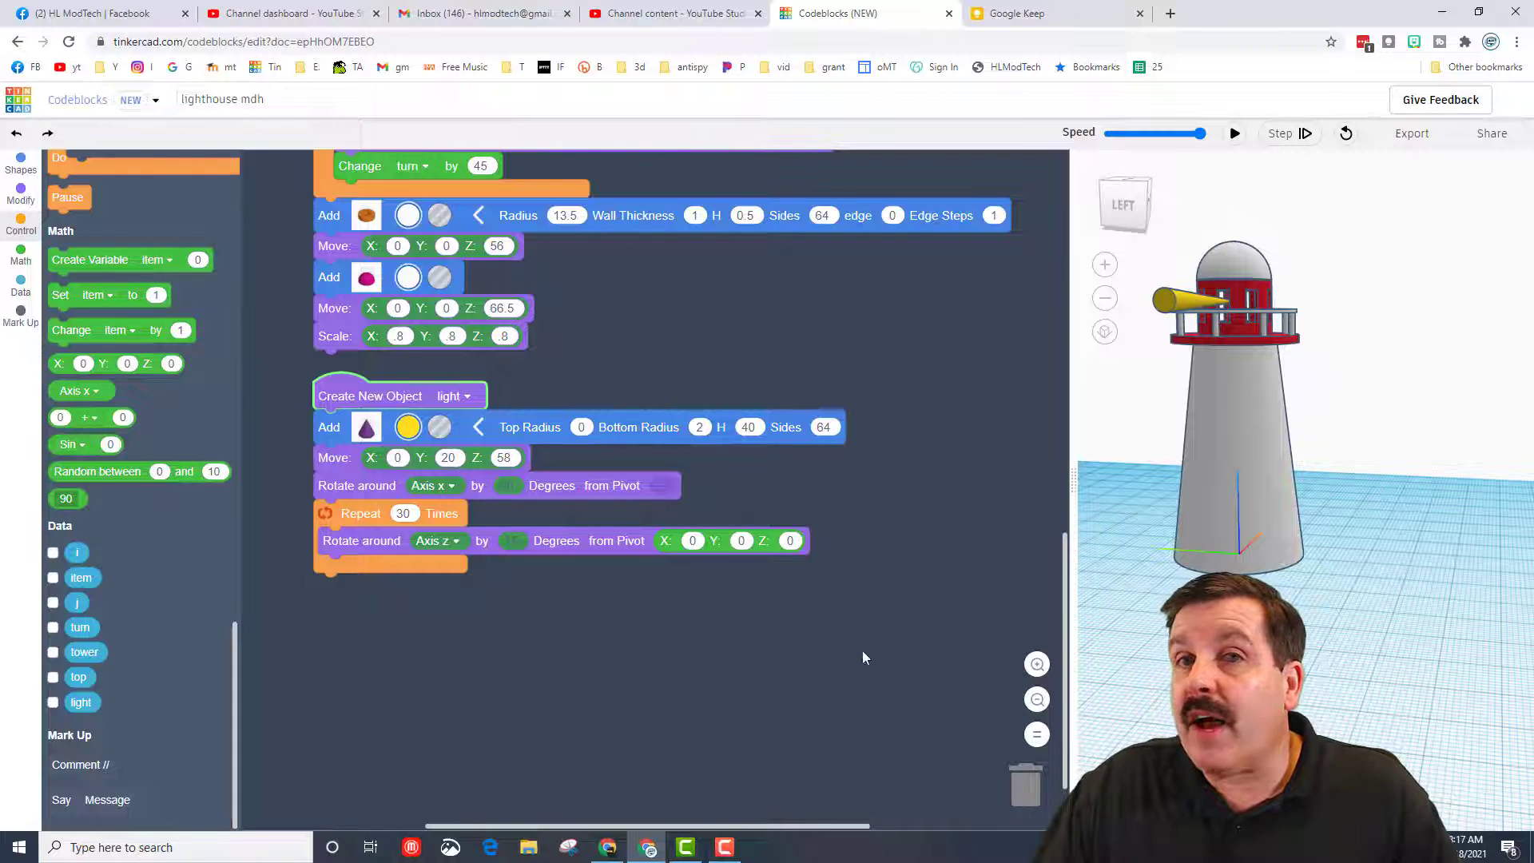
scroll(666, 706, "up", 2)
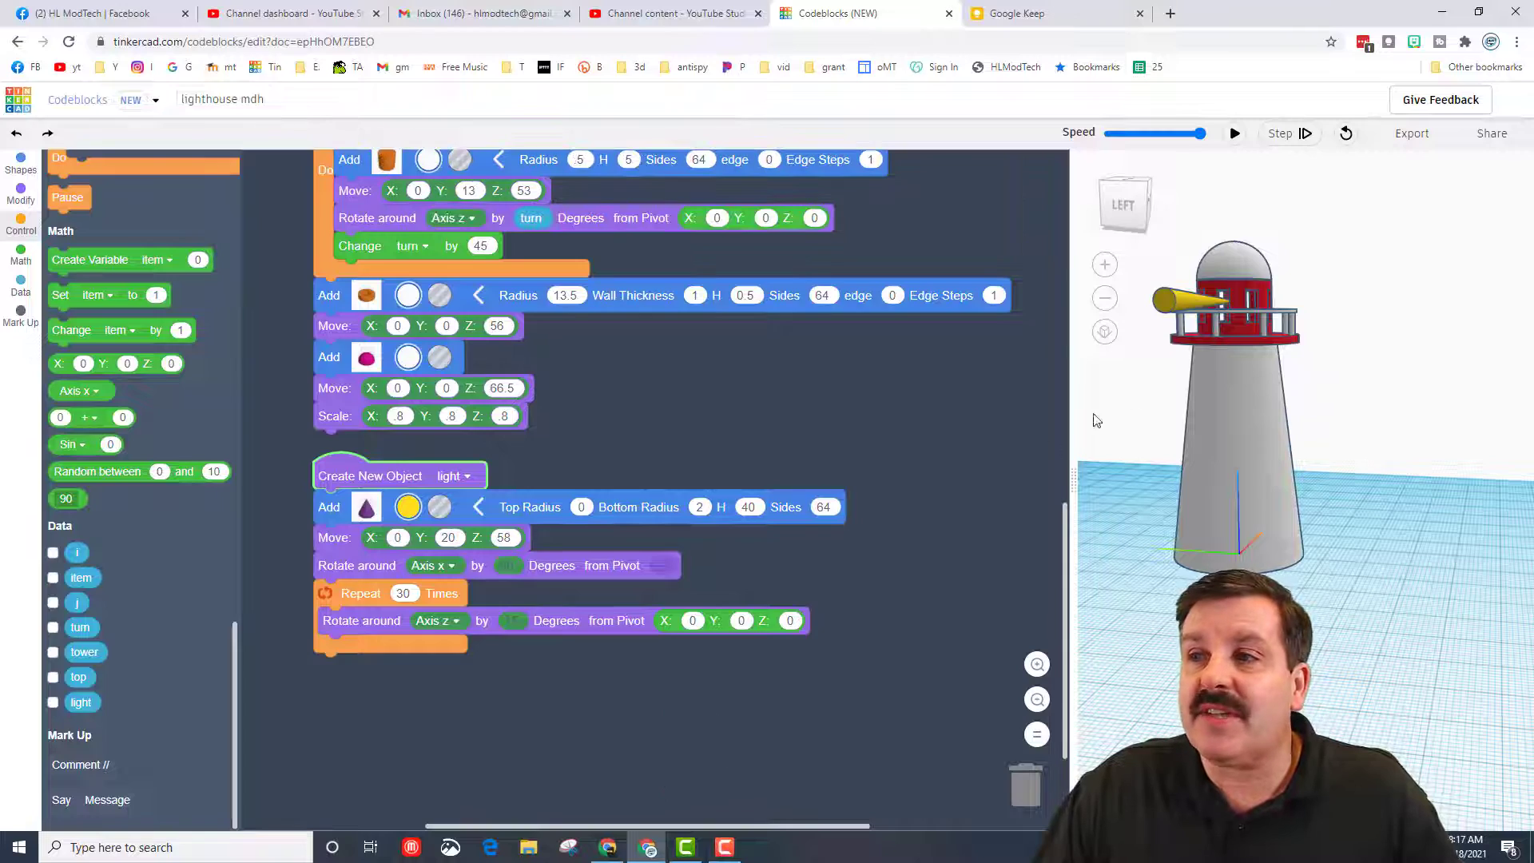
Export the lighthouse as a part named lighthouse2 and save the shape
left_click(1409, 132)
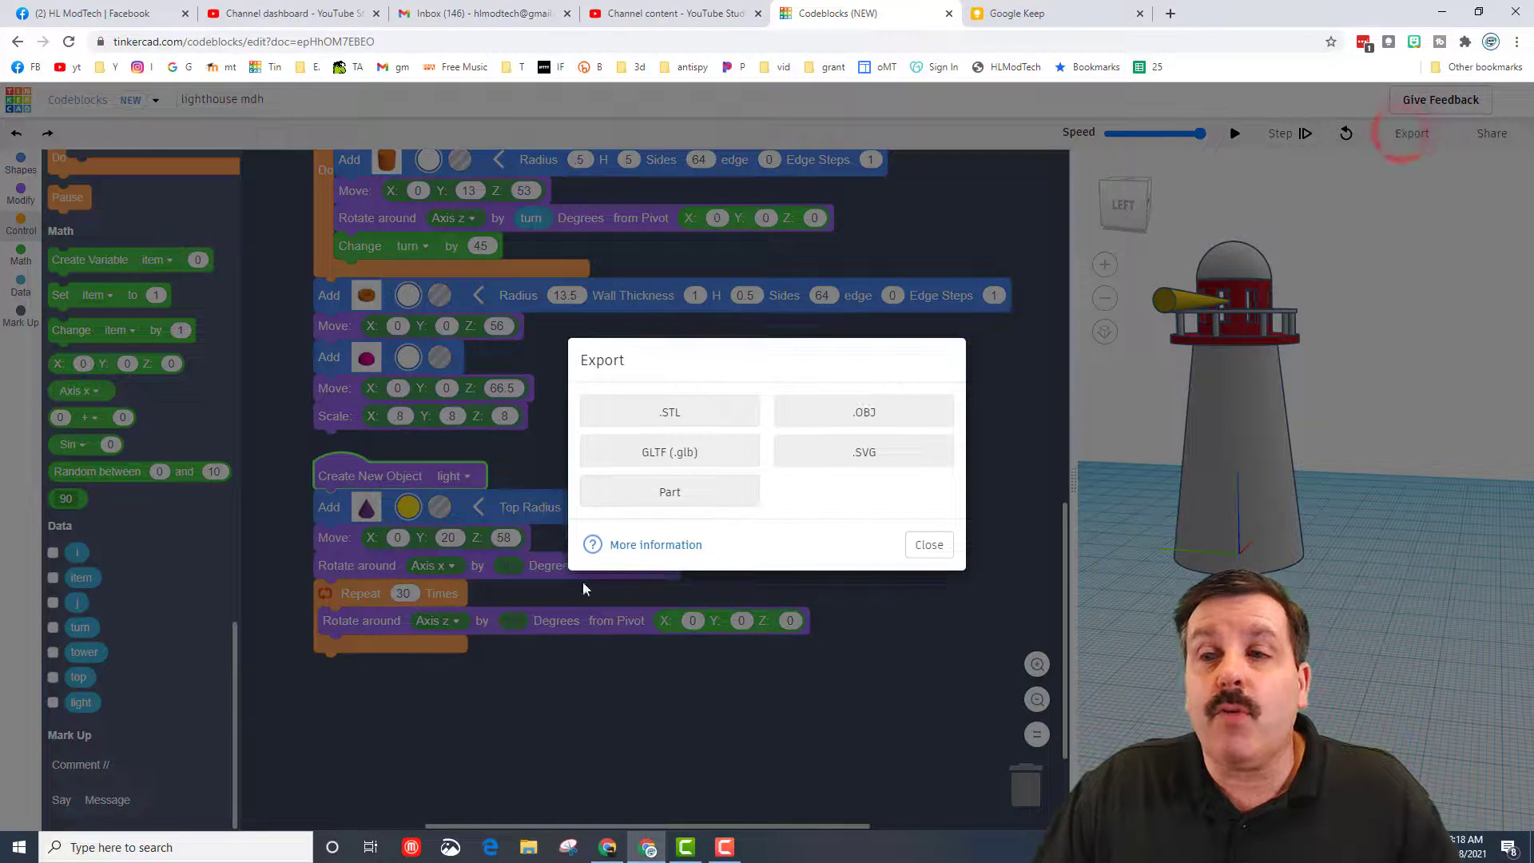
left_click(677, 497)
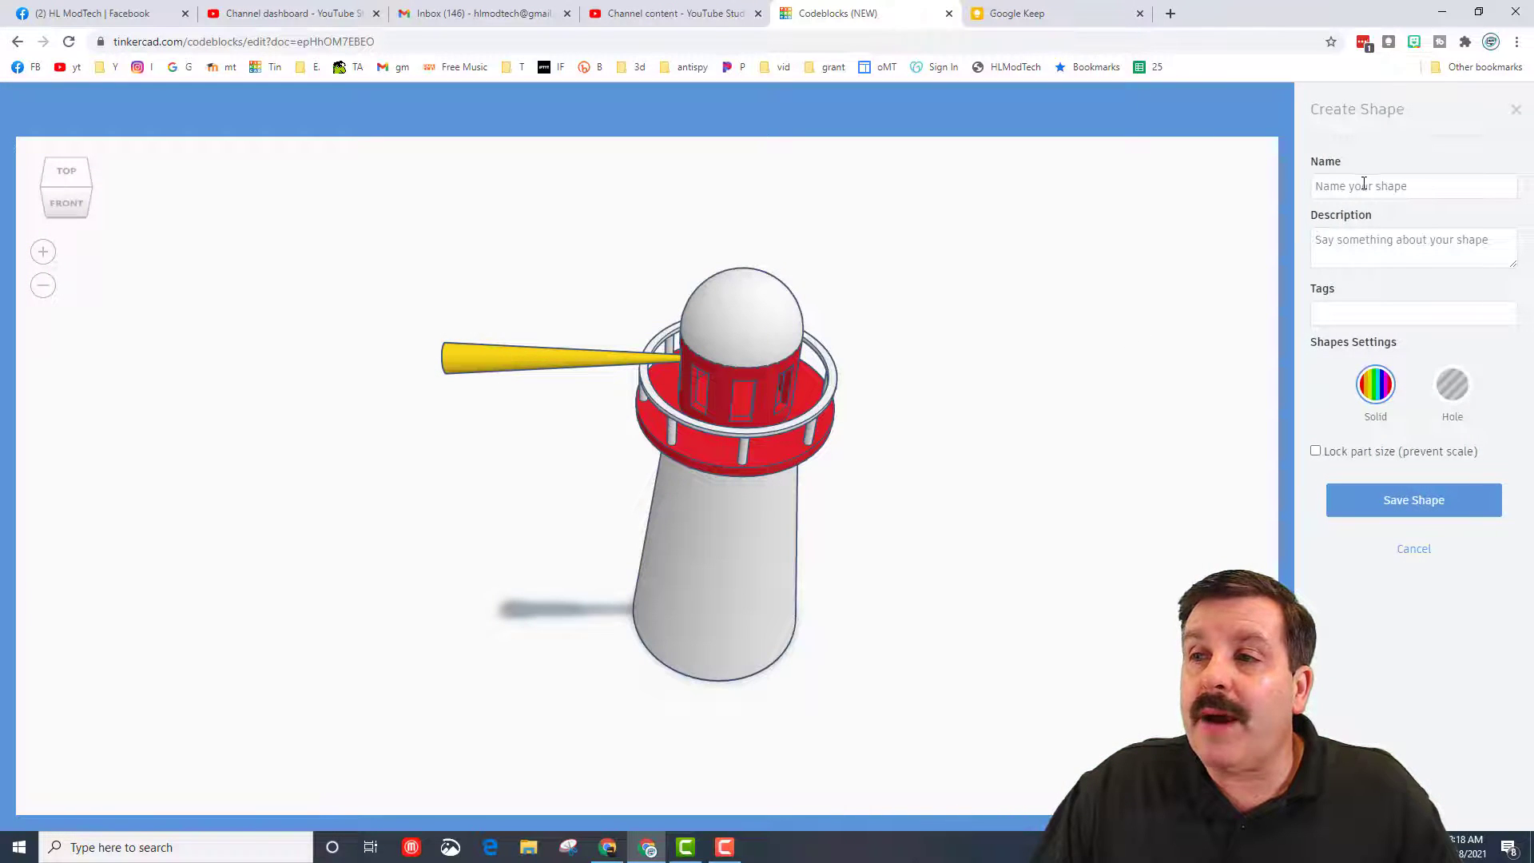
left_click(1360, 183)
type("liogh")
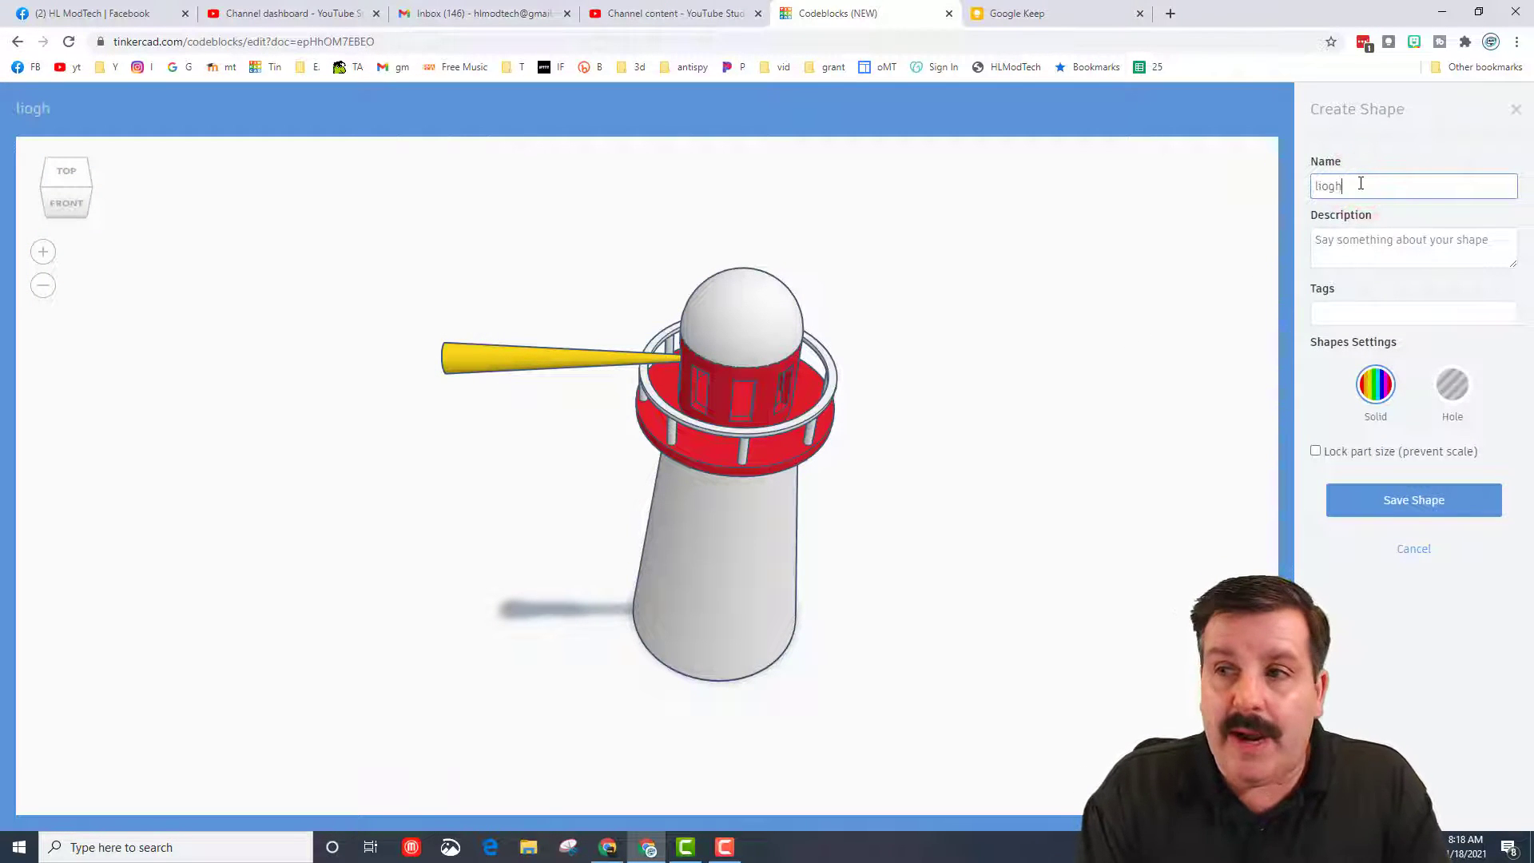
key("BackSpace")
key("BackSpace")
type("thouse")
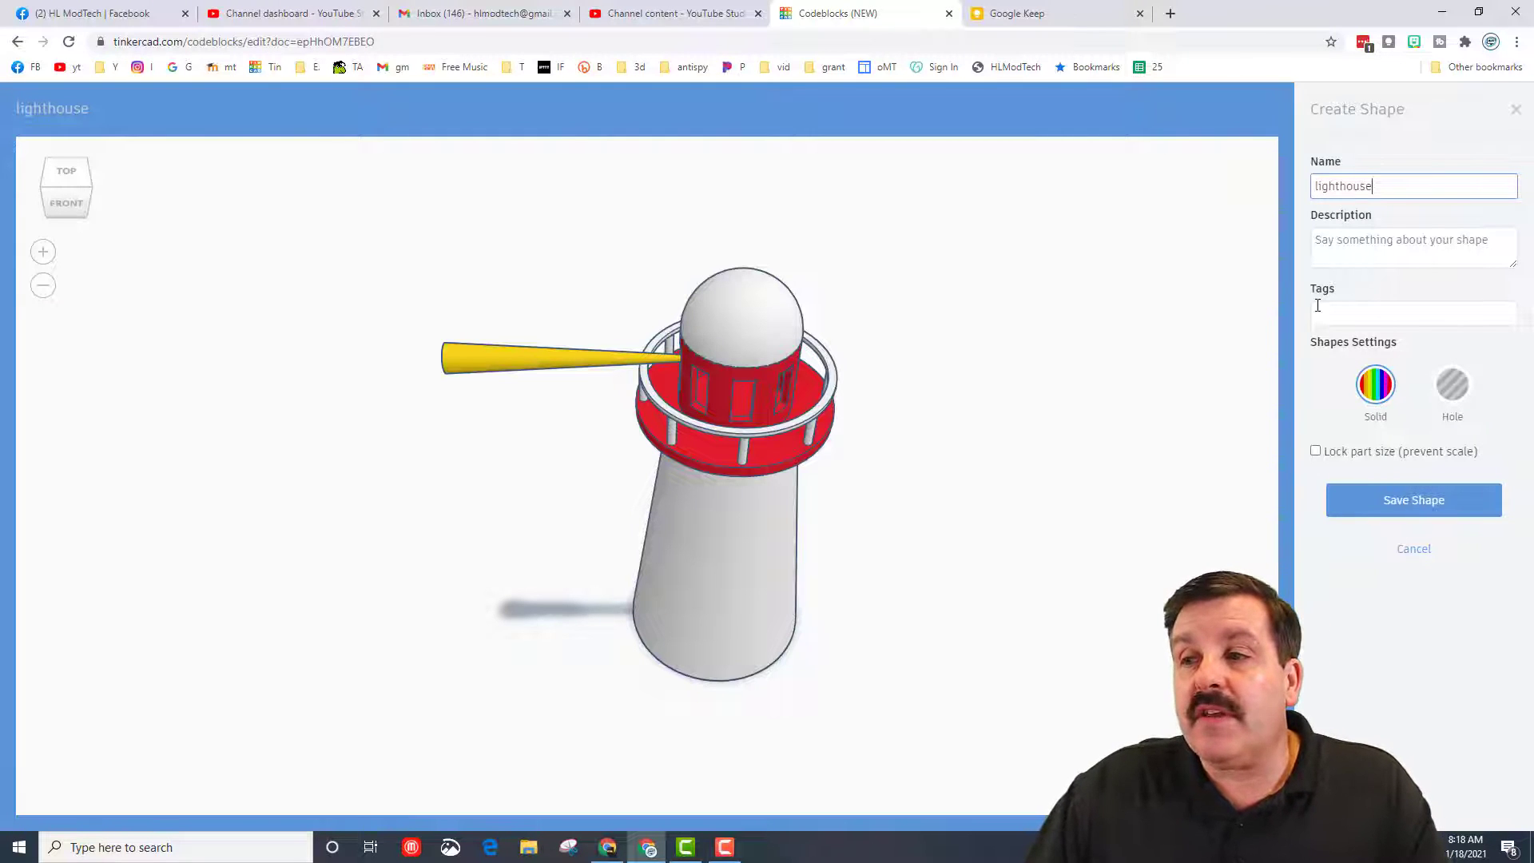
type("2")
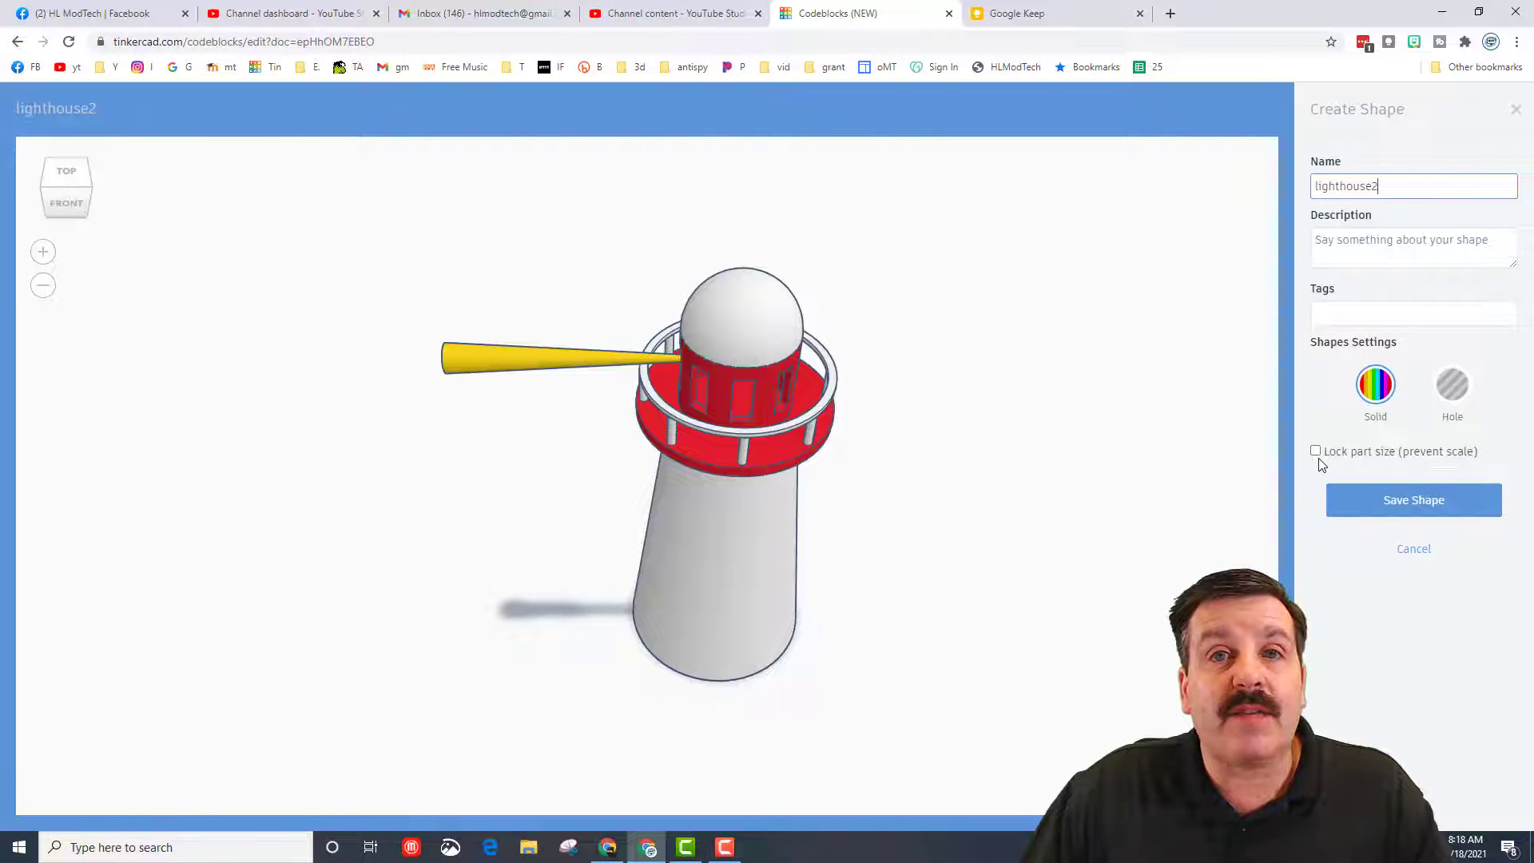
left_click(1419, 503)
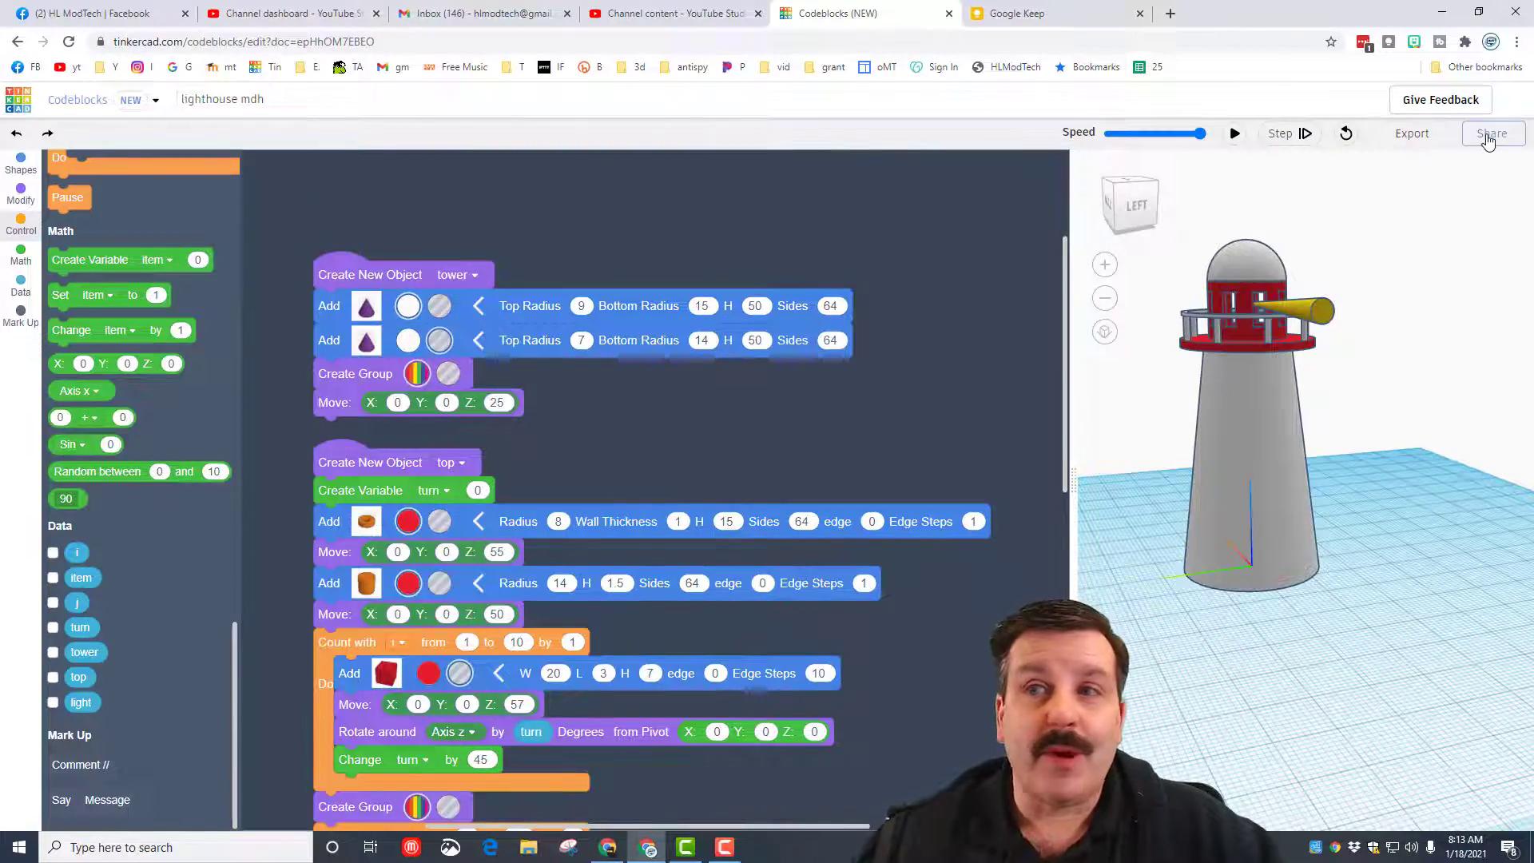
Preview the lighthouse in the sharing dialog and orbit it to another angle
left_click(1487, 135)
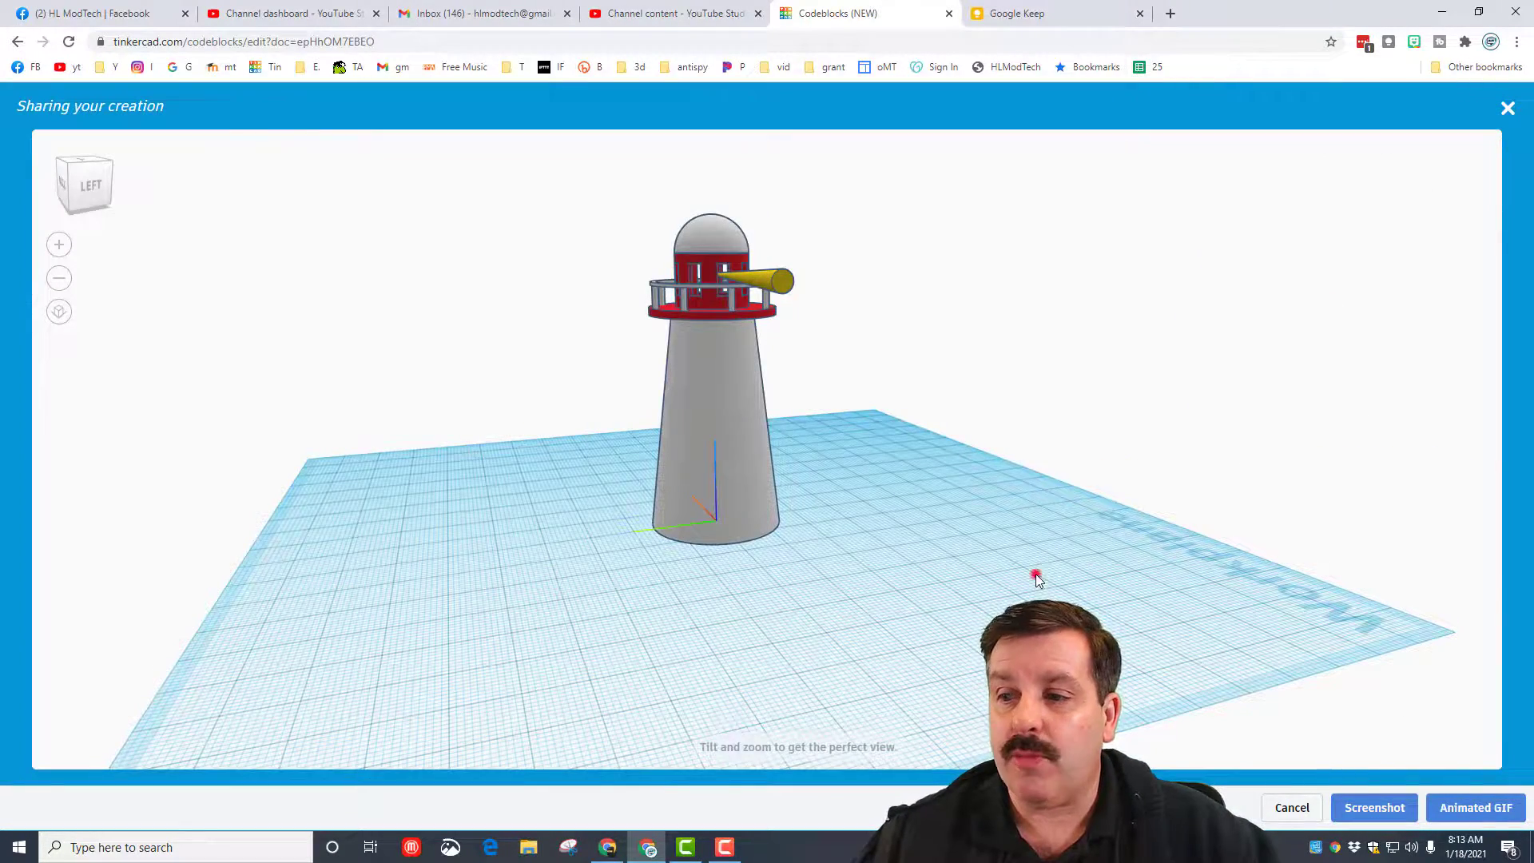
left_click_drag(1037, 577, 857, 569)
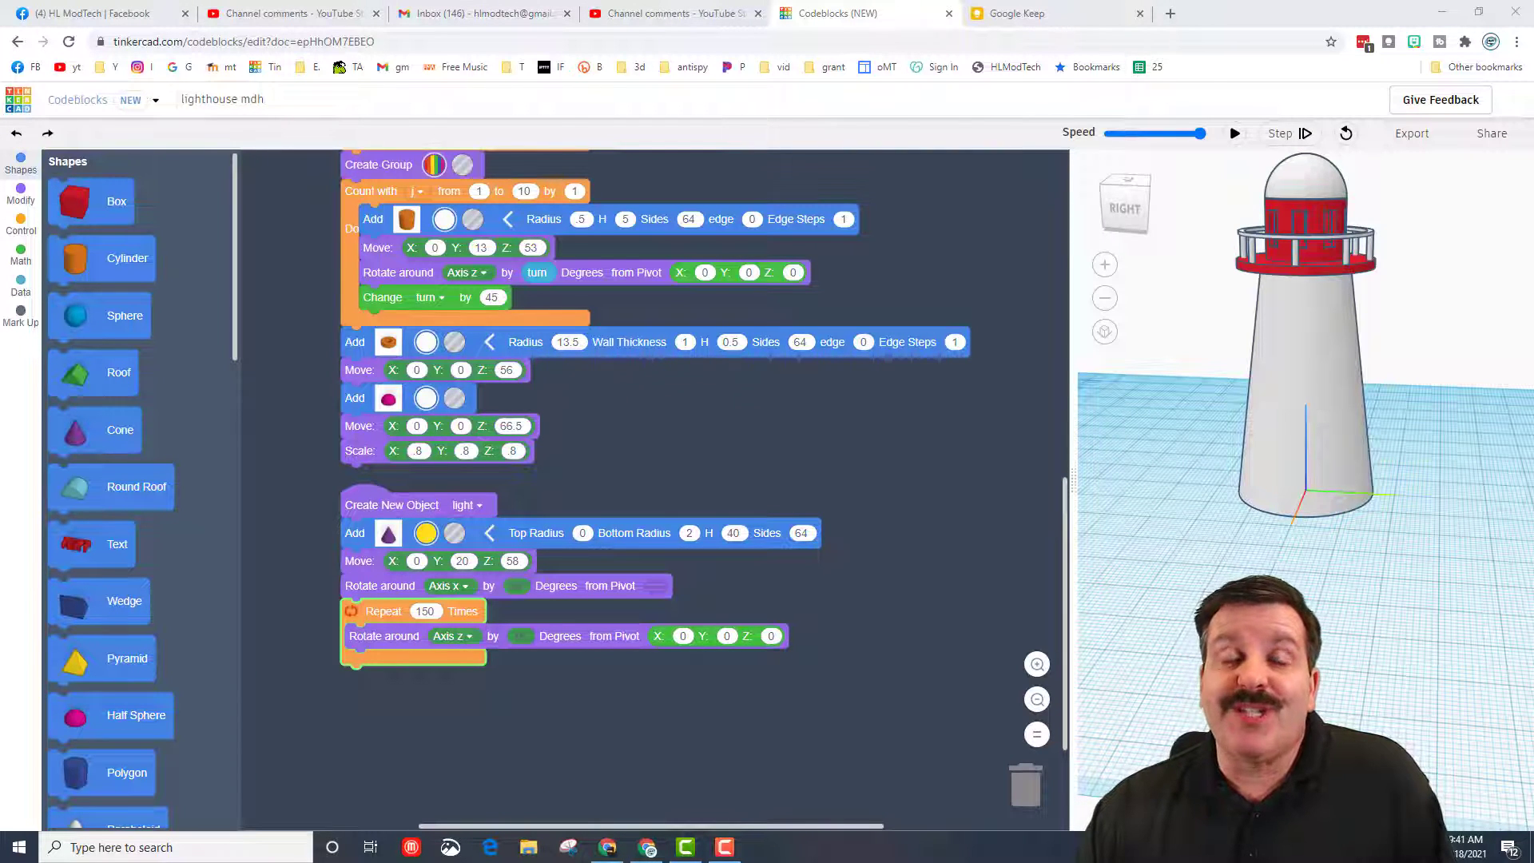
left_click(1233, 133)
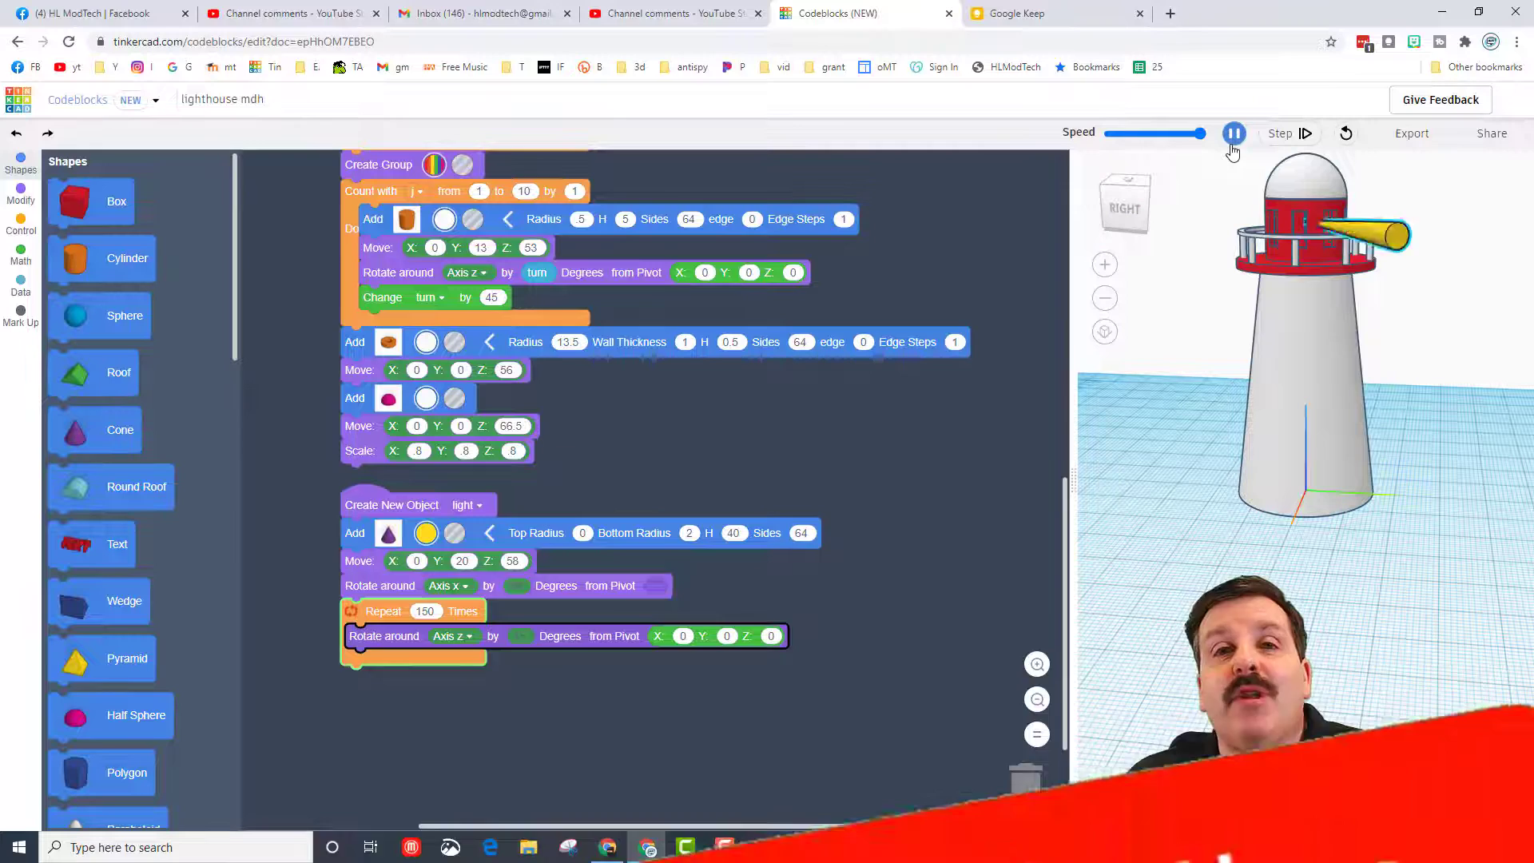
left_click(1233, 135)
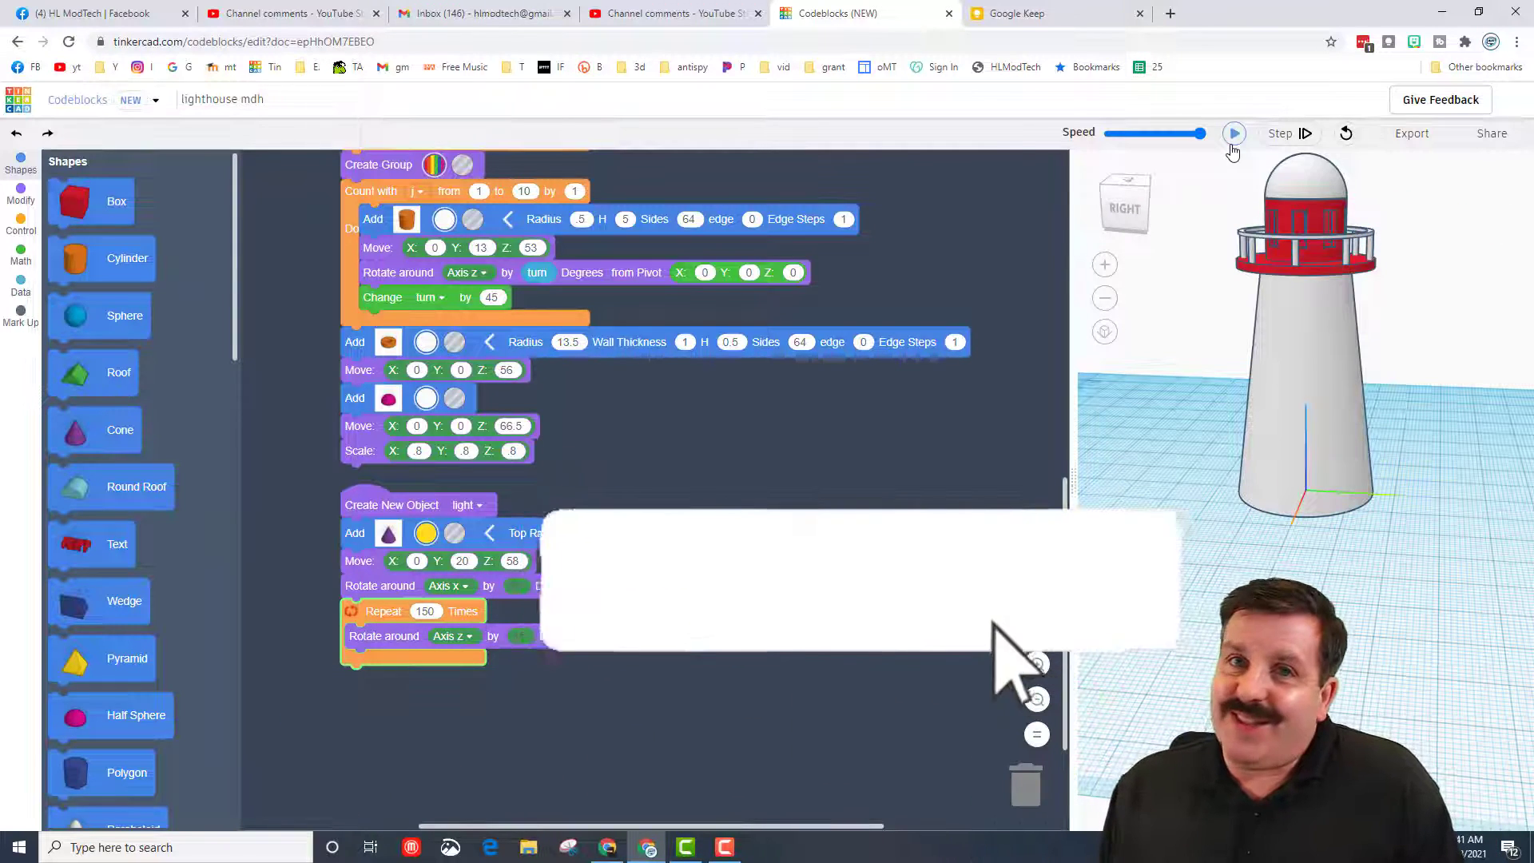